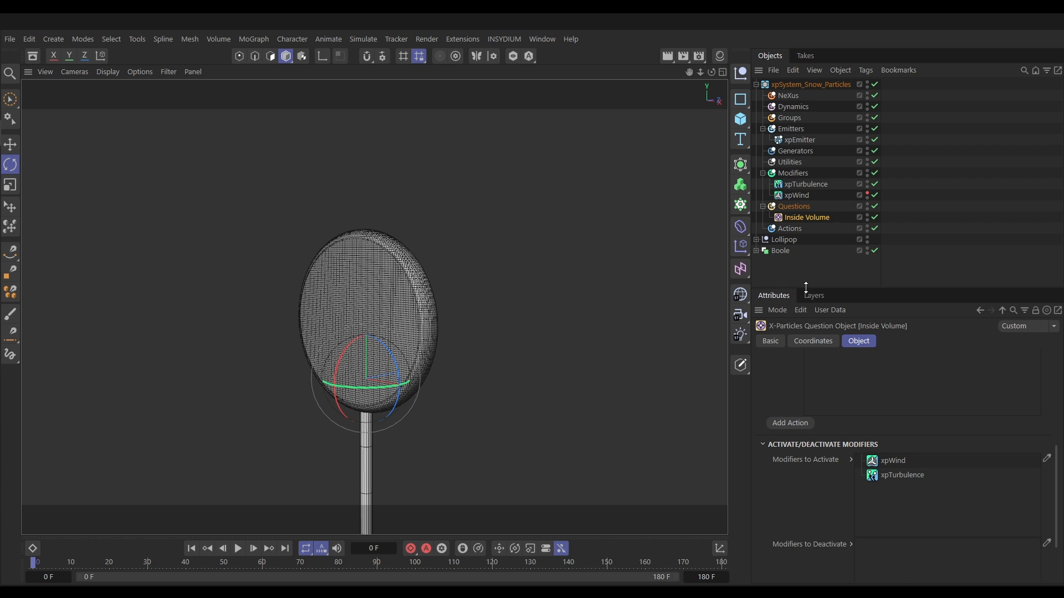
Step: Disable the Boole and hide it together with all of its child objects so only the lollipop shows
left_click_drag(807, 287, 809, 420)
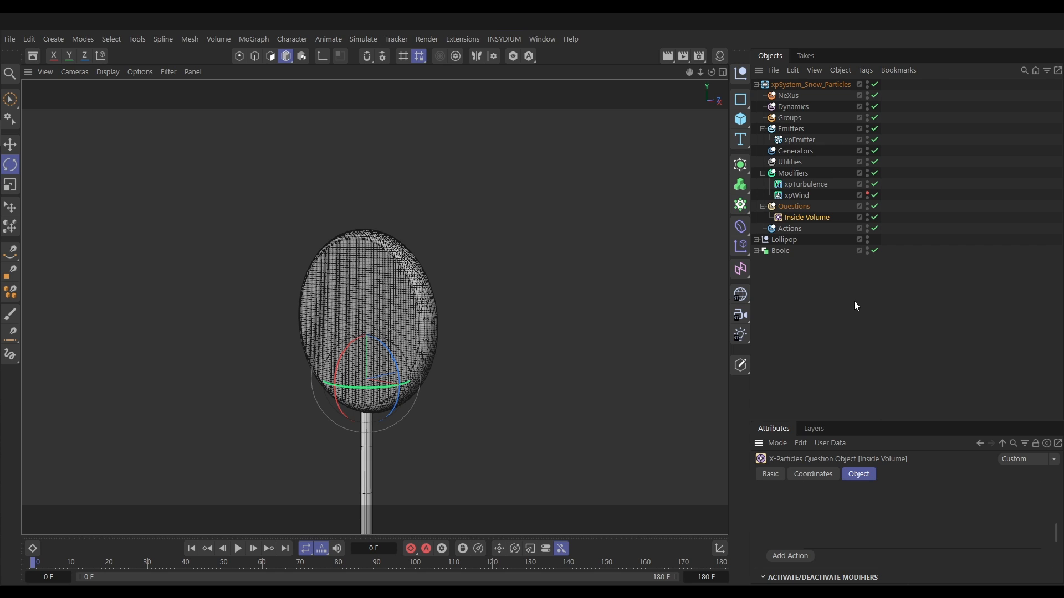
left_click(757, 250)
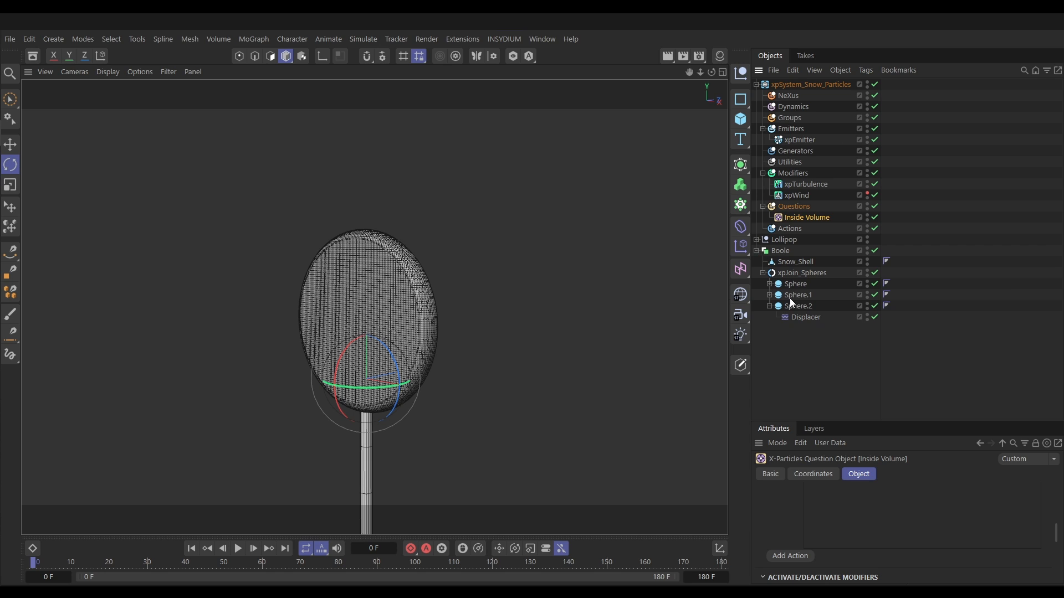
left_click(874, 251)
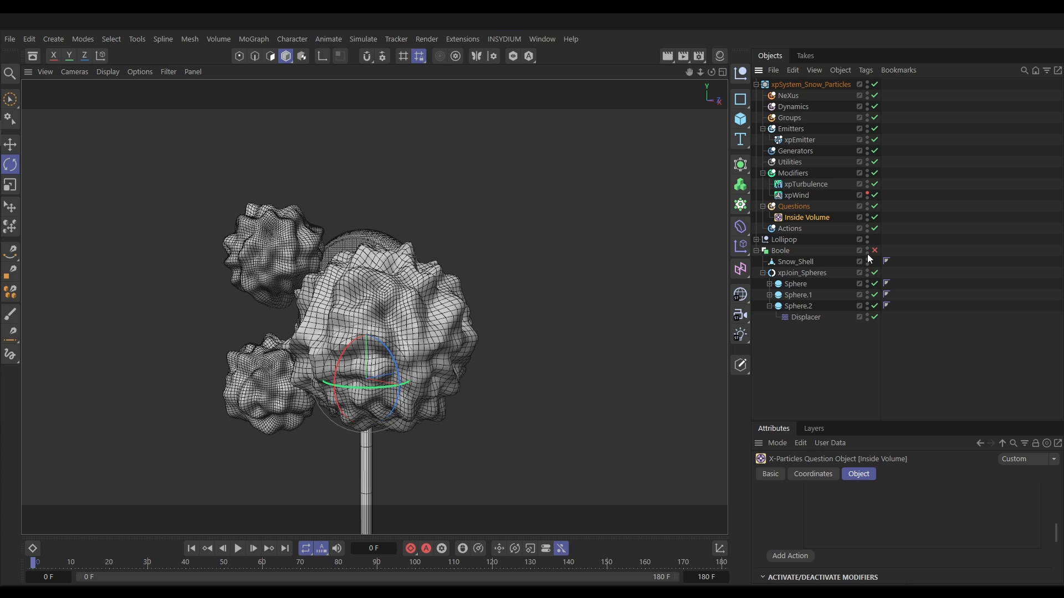
left_click_drag(869, 255, 867, 317)
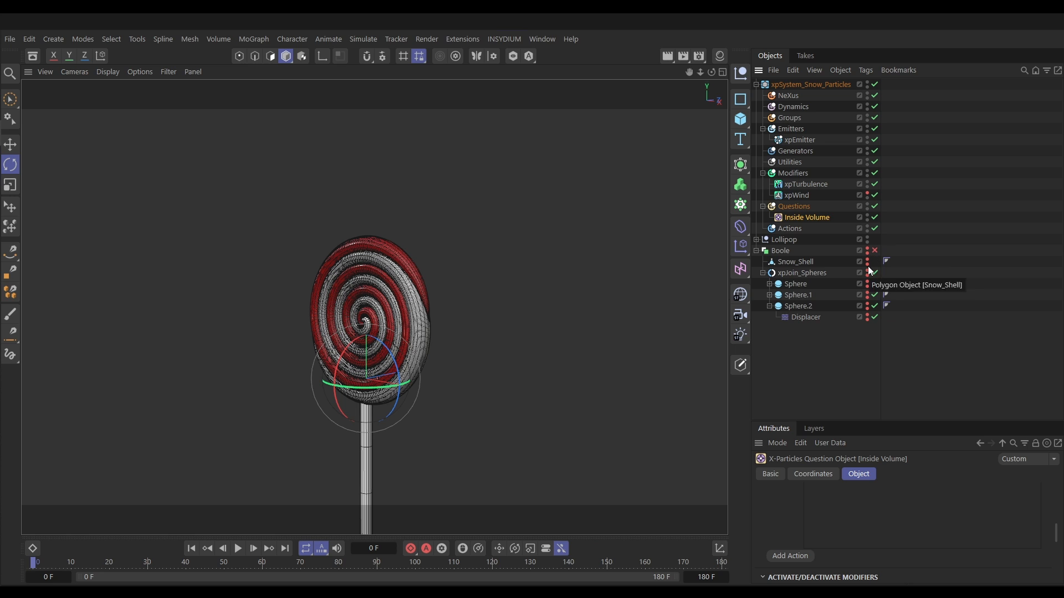
left_click(517, 242)
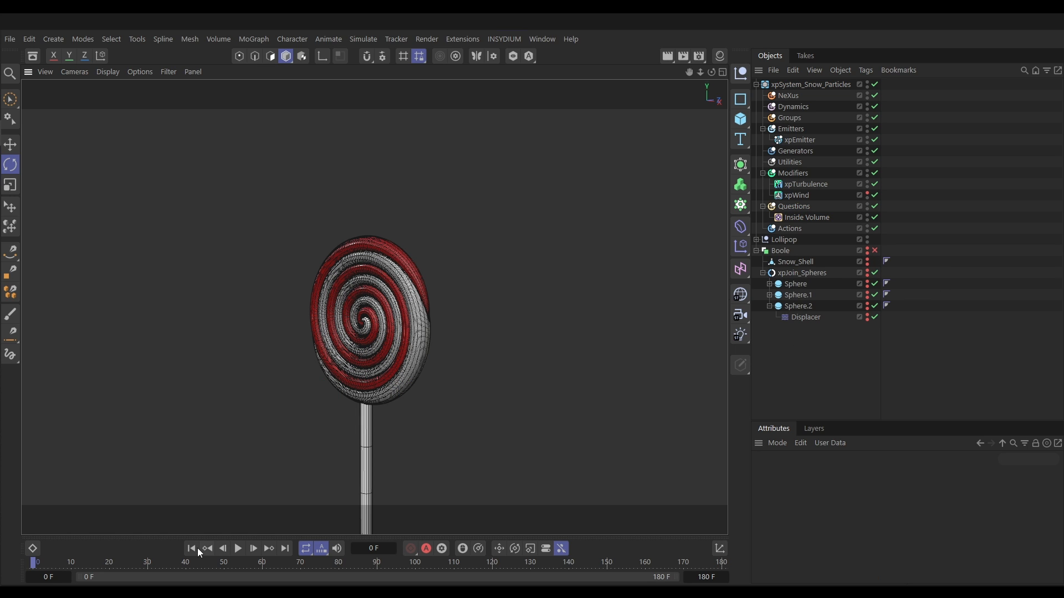
Step: Play the particle simulation to frame 35 and examine how the particles fill the lollipop's shell
left_click(238, 549)
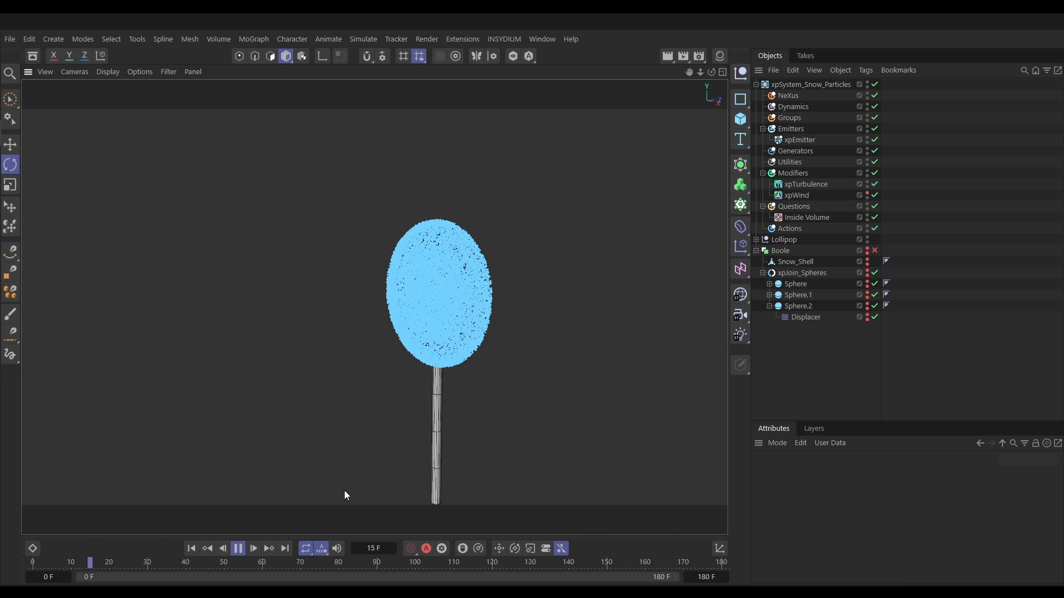
left_click(238, 549)
mouse_move(417, 336)
left_mouse_down("alt")
mouse_move(380, 341)
mouse_move(403, 307)
mouse_move(387, 331)
mouse_move(321, 330)
mouse_move(385, 340)
mouse_move(419, 325)
left_mouse_up("alt")
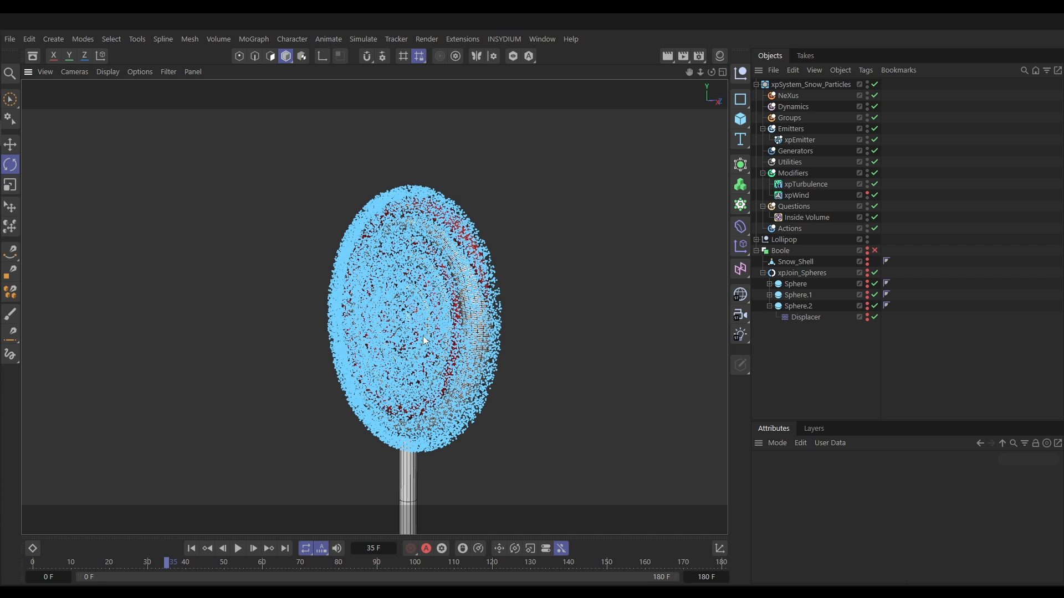
Step: Set xpEmitter to emit from Polygon Area on Snow_Shell and open its emission settings
left_click(798, 141)
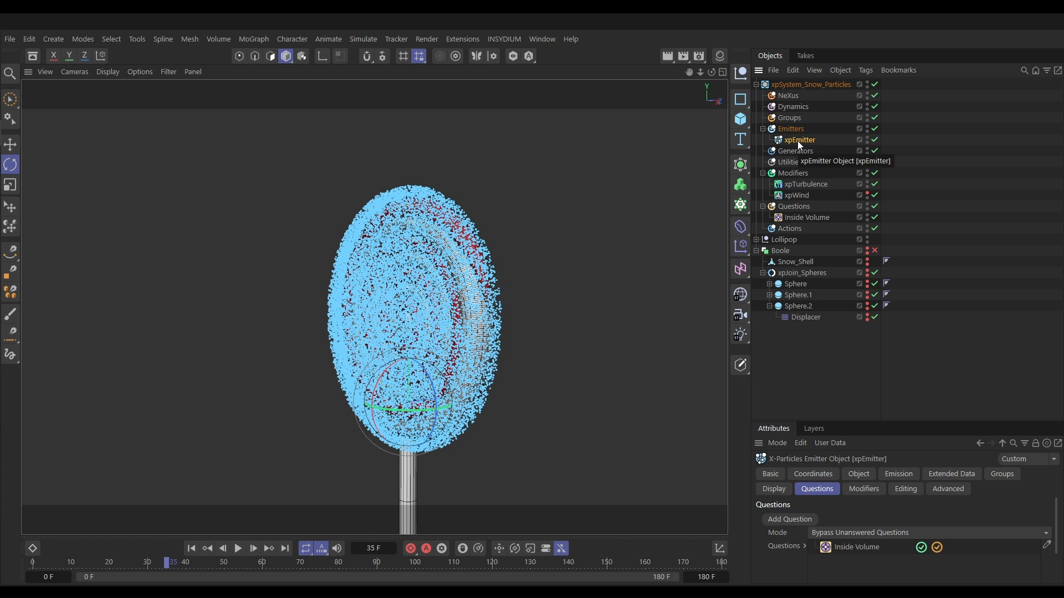
left_click_drag(834, 424, 837, 214)
left_click(858, 262)
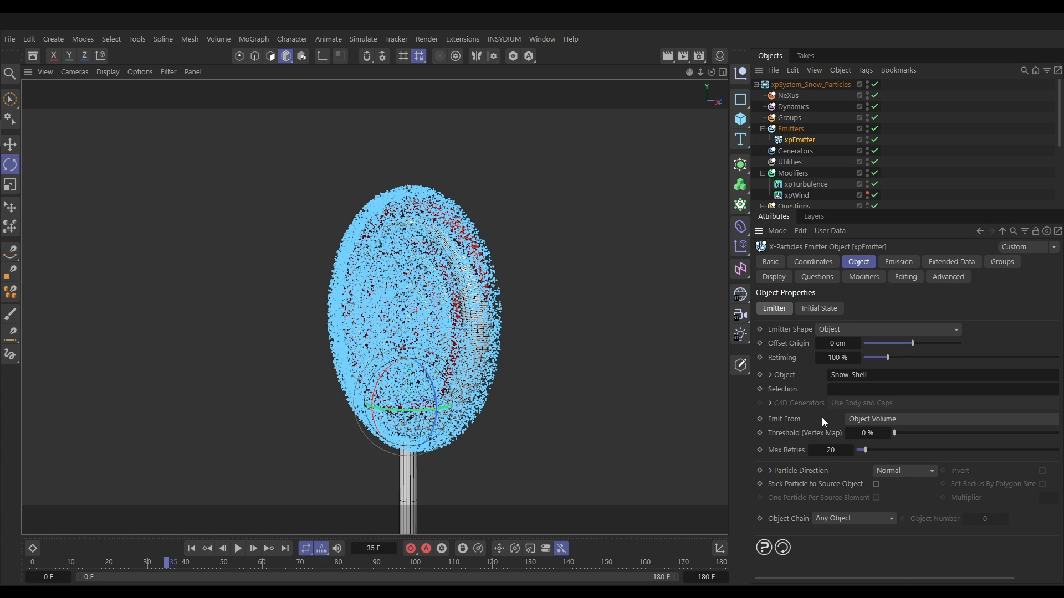
left_click(864, 422)
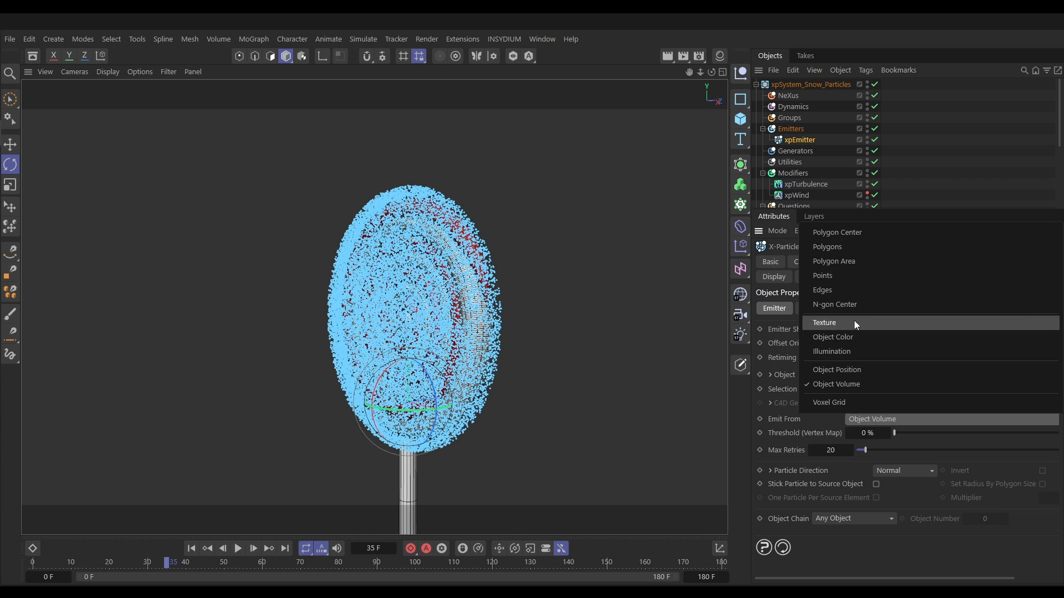
left_click(832, 263)
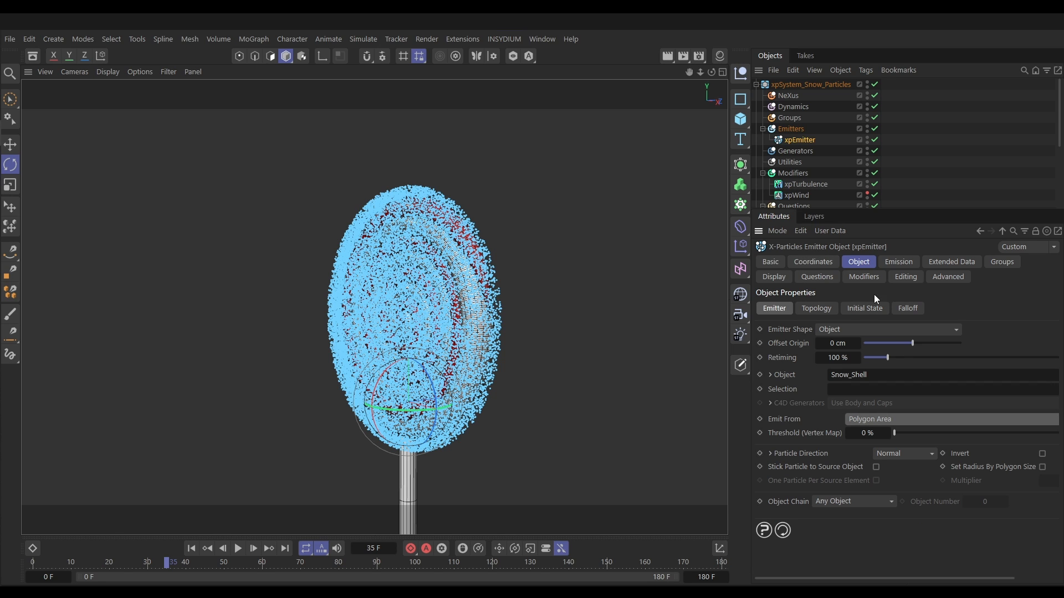
left_click(894, 265)
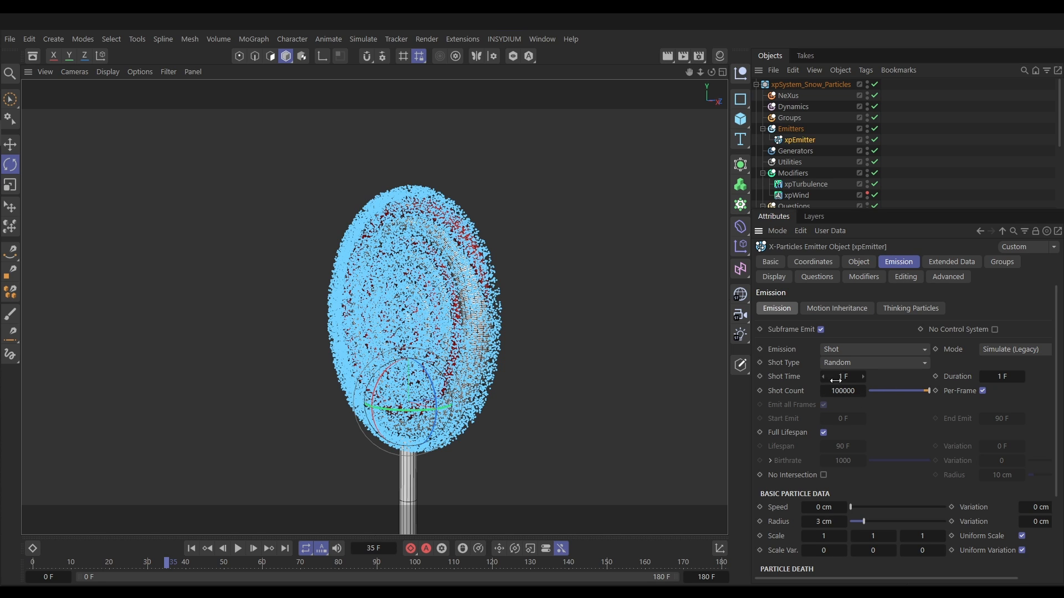
Step: Replay the particle simulation from the start and inspect the particles leaving the lollipop from the side
left_click(199, 548)
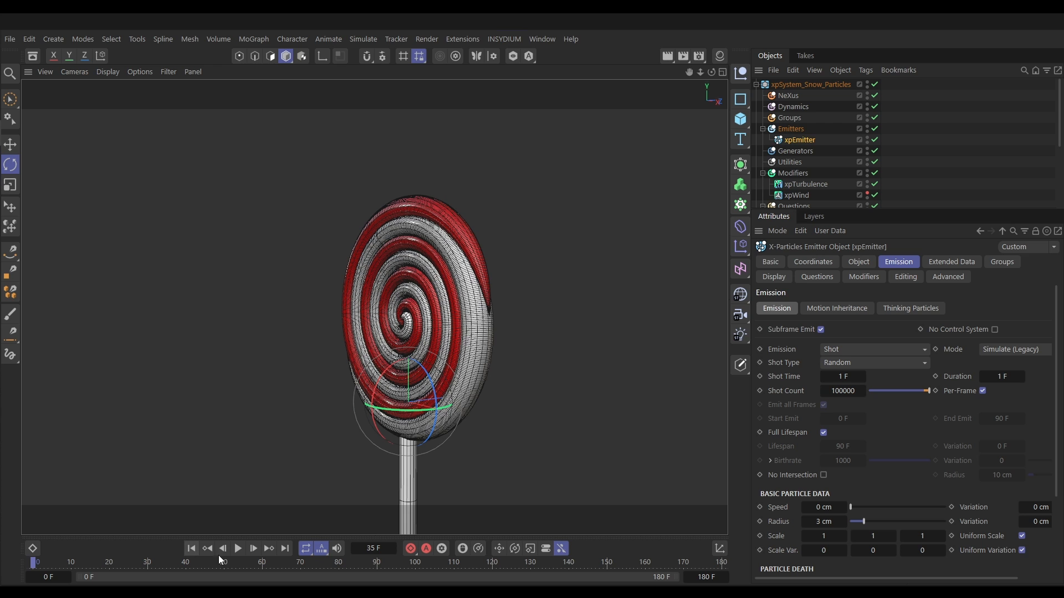
left_click(238, 548)
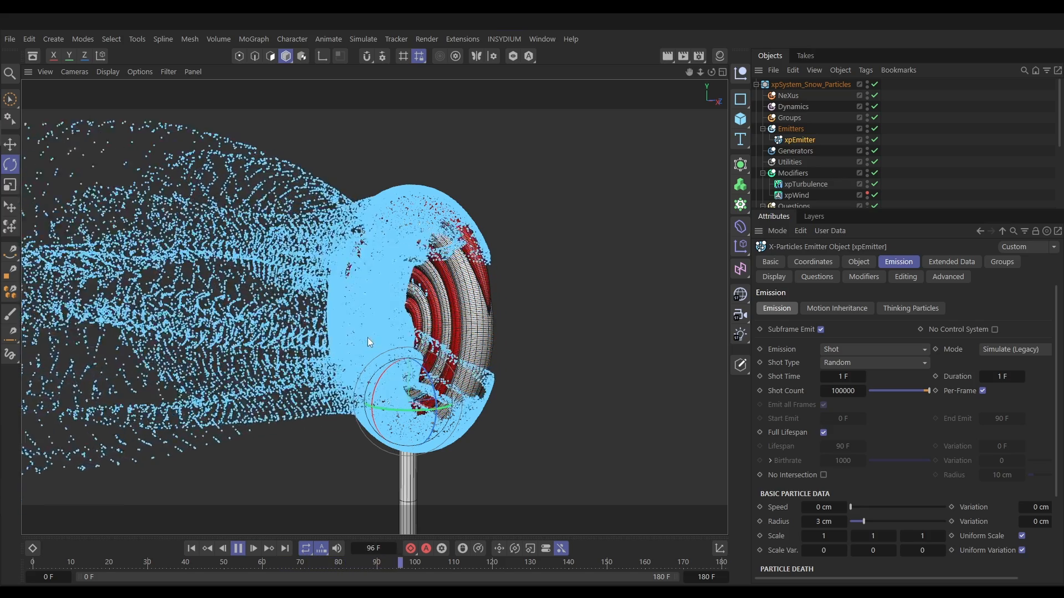
left_click(238, 548)
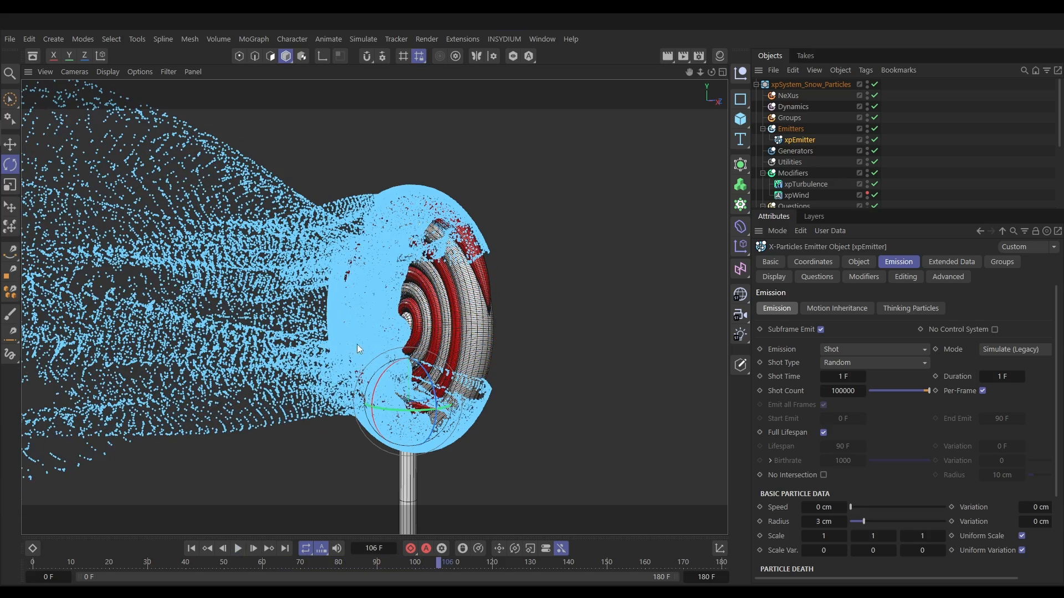
left_click_drag(357, 344, 287, 315, "alt")
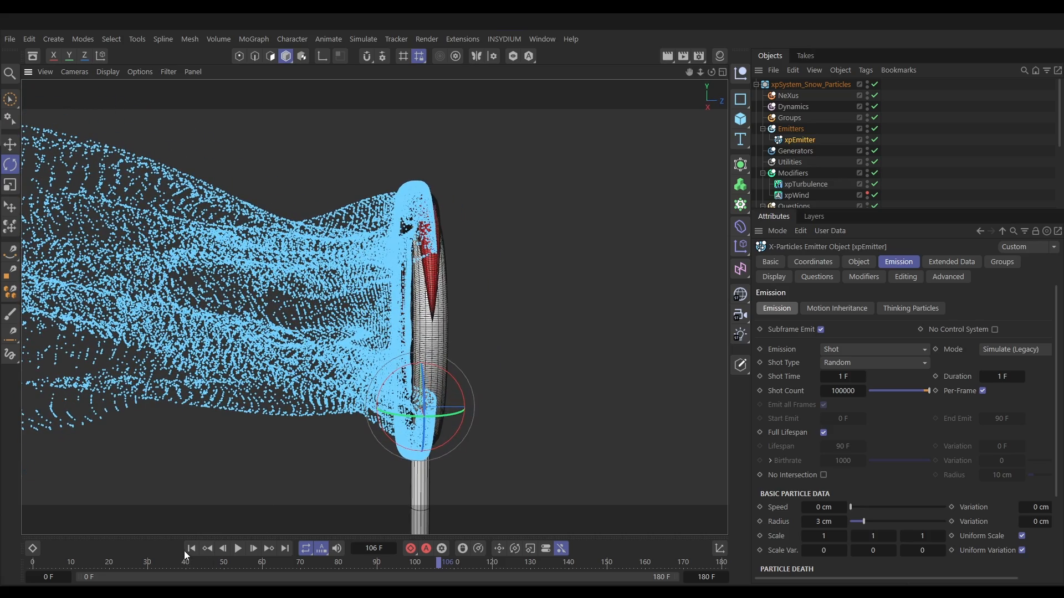
left_click(190, 549)
left_click(237, 549)
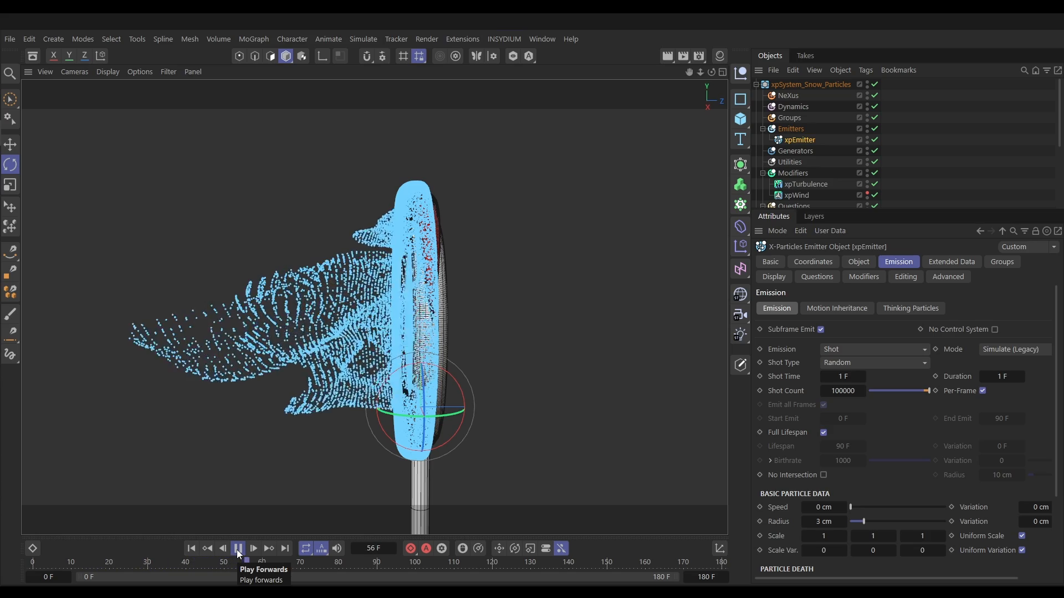
left_click(239, 549)
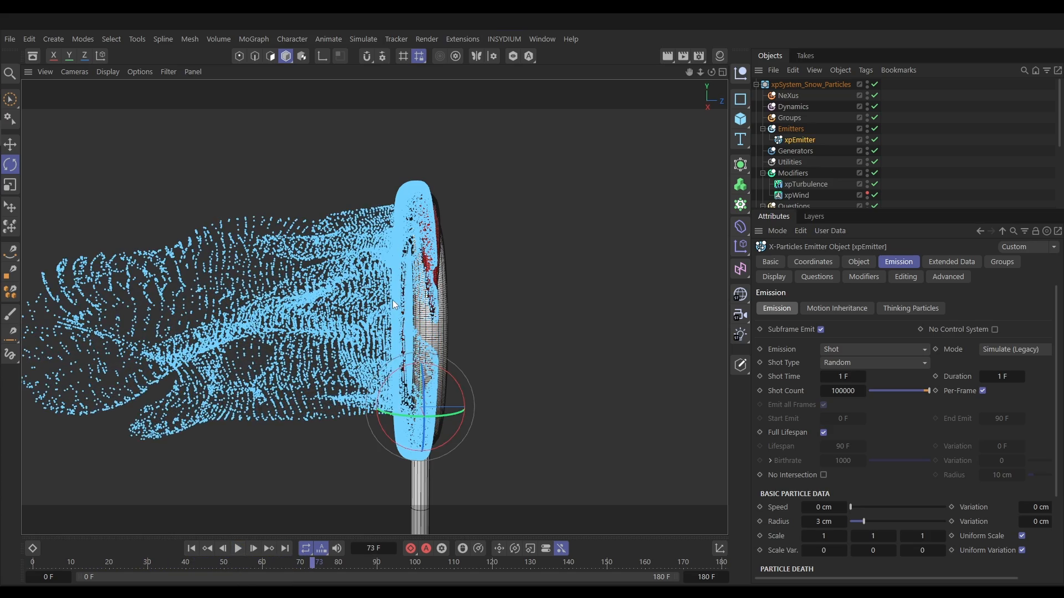
left_click_drag(392, 300, 368, 334, "alt")
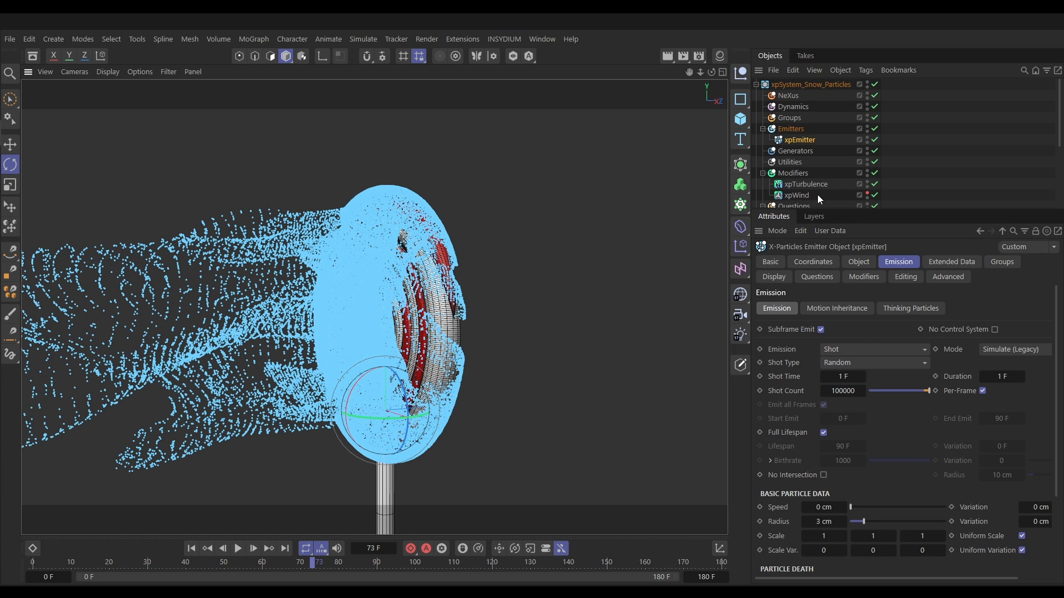
Step: Add an xpColor control modifier to the particle system's Modifiers folder
left_click(798, 174)
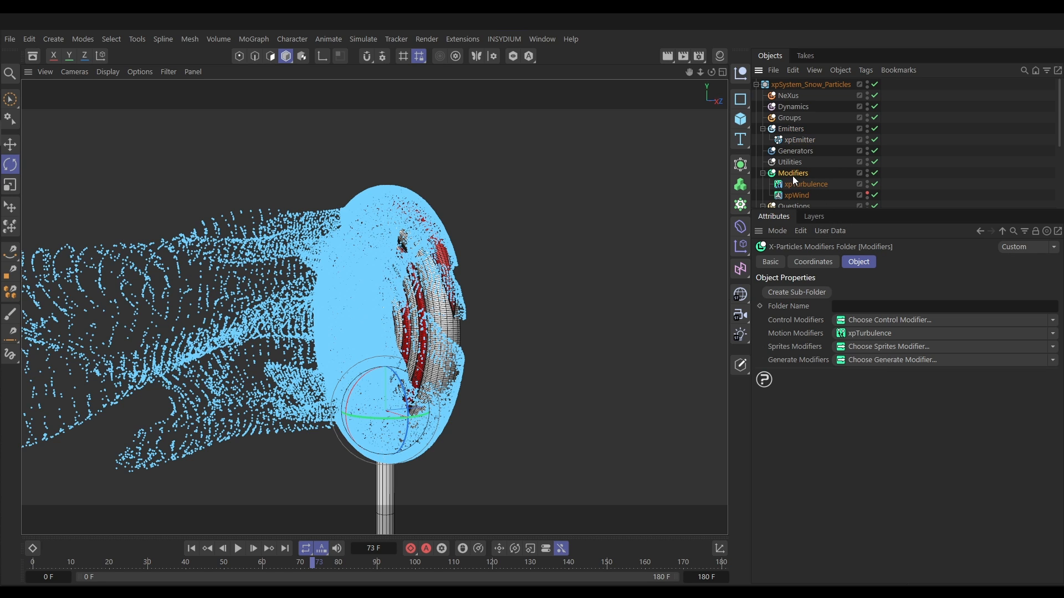
left_click(1054, 321)
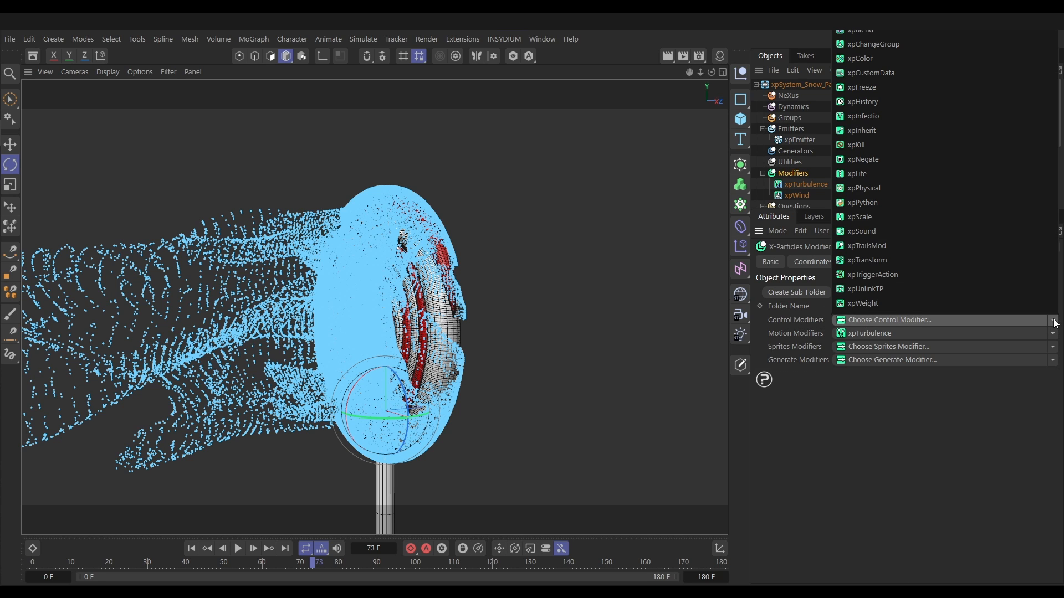
left_click(863, 59)
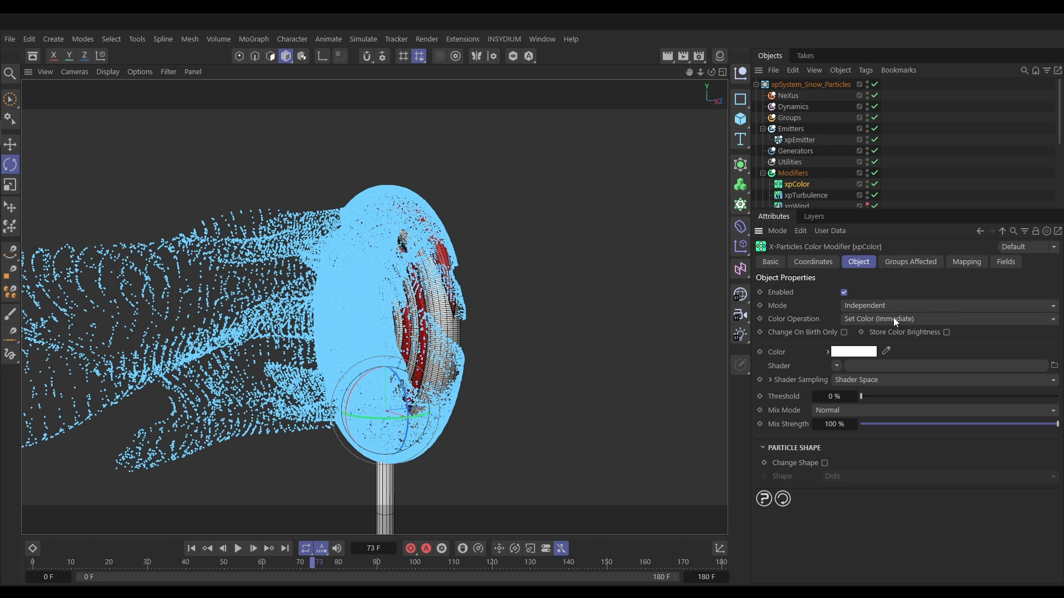
Step: Replay the simulation to frame 72 to check the particle color, and rewind to the start
left_click(191, 548)
left_click(239, 549)
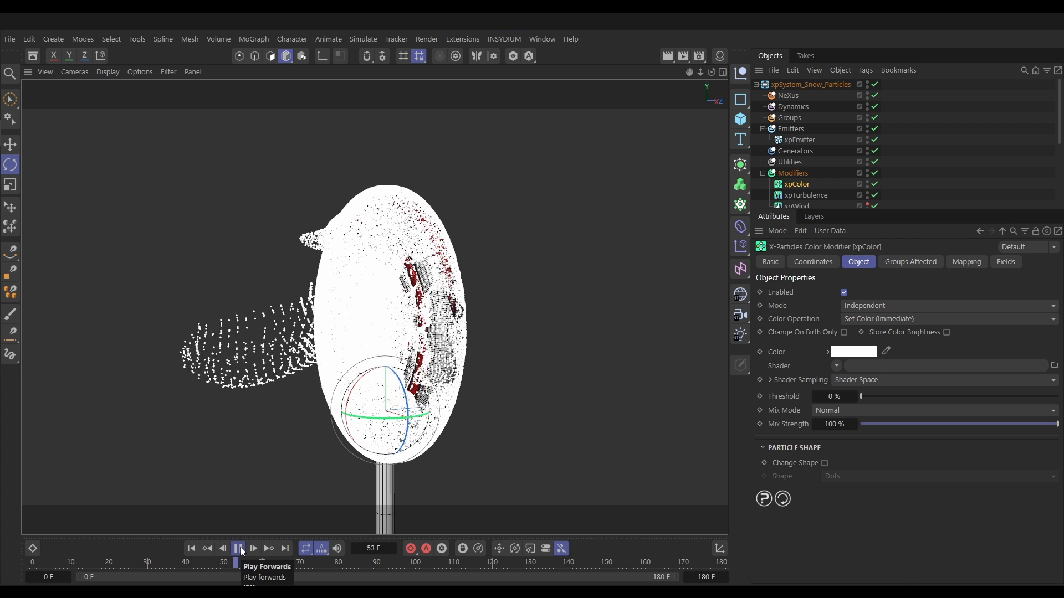
left_click(240, 550)
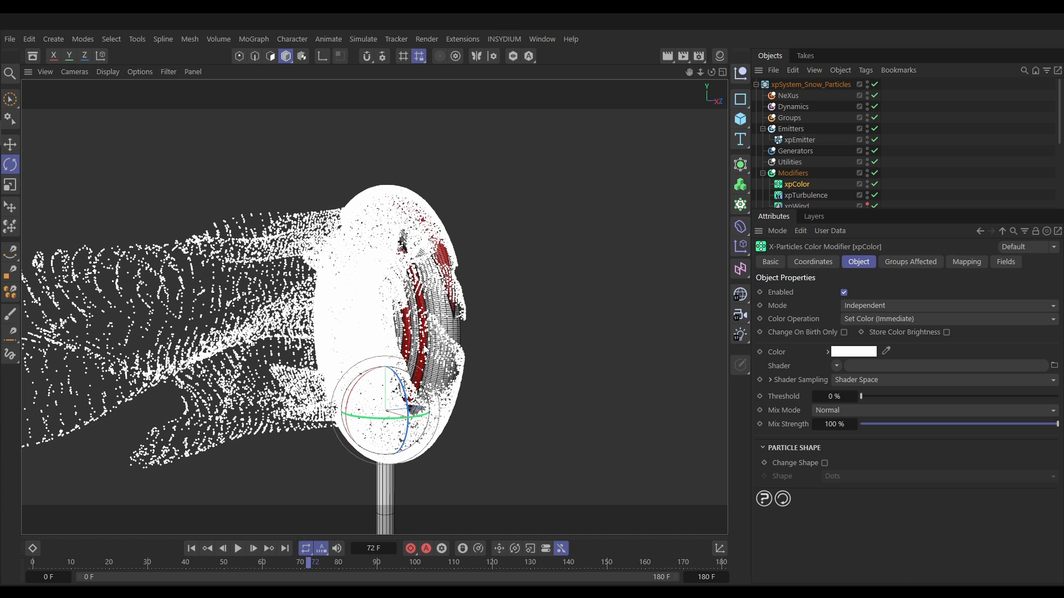
left_click(191, 549)
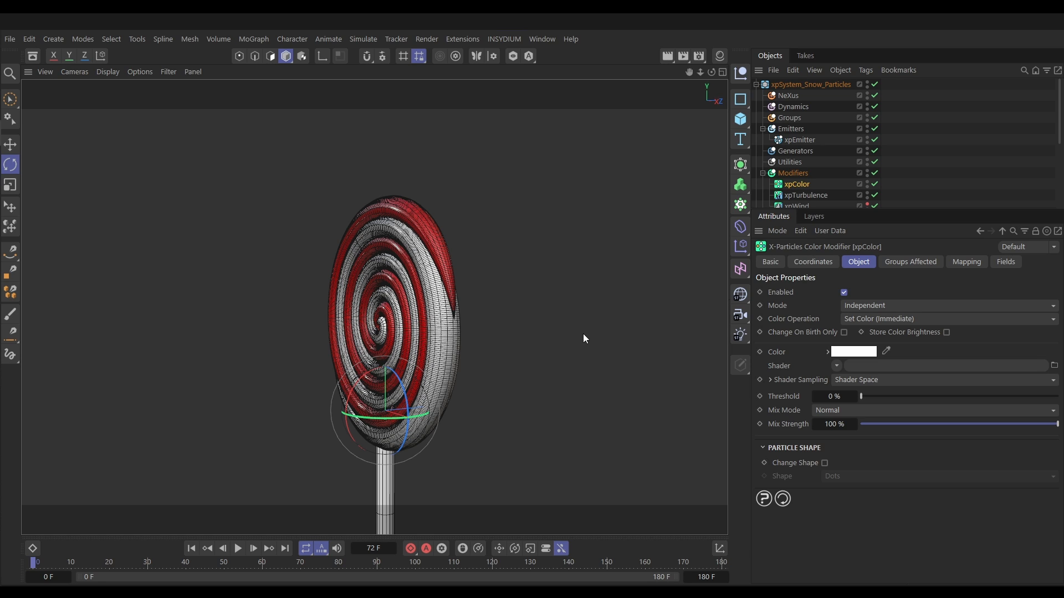
Step: Load a Noise shader into the xpColor modifier and advance to frame 1 to preview it
left_click(836, 365)
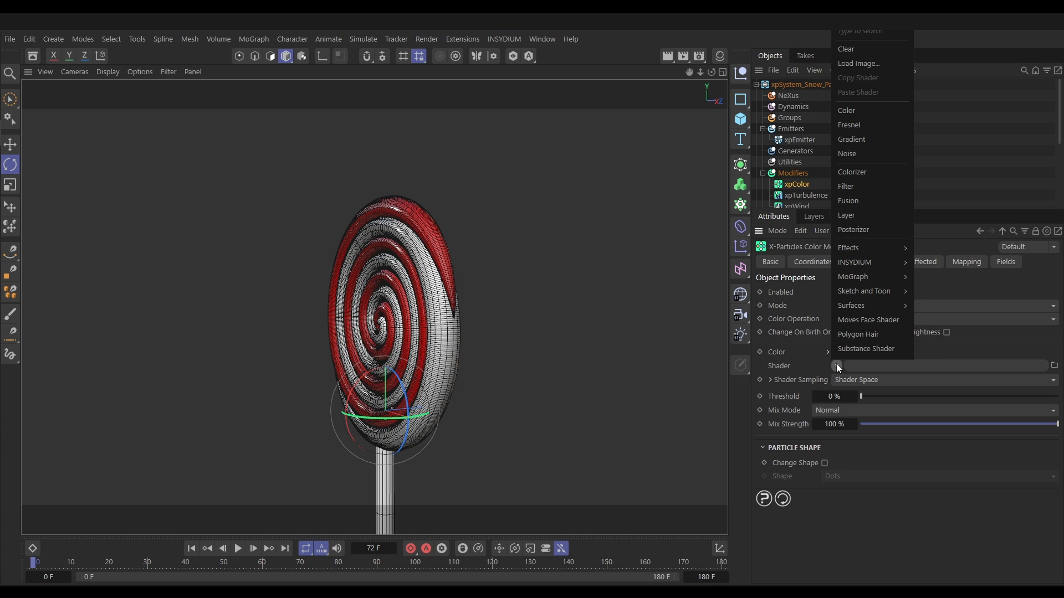
left_click(853, 159)
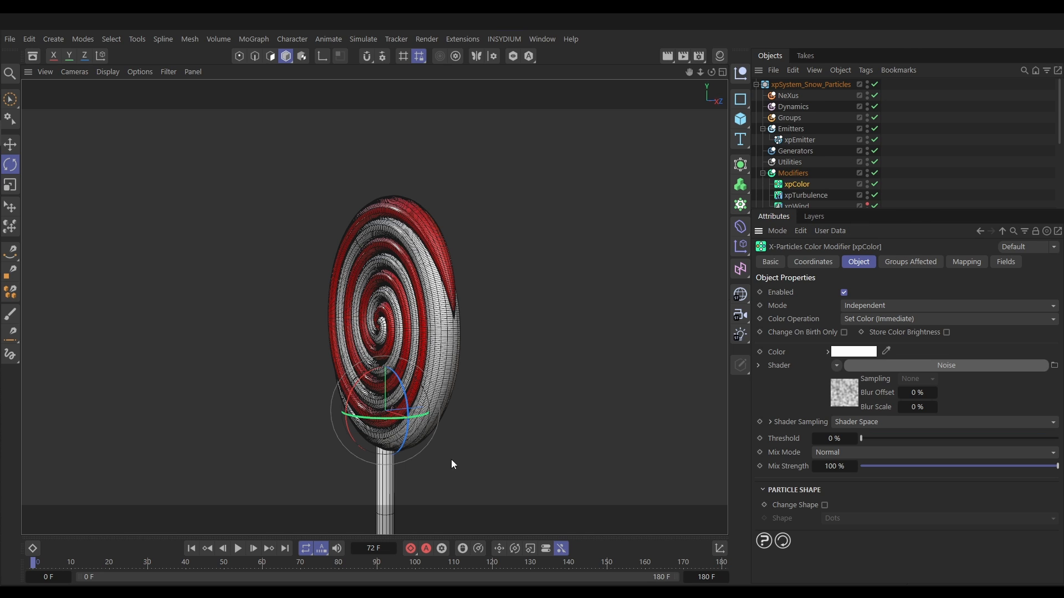
left_click(268, 548)
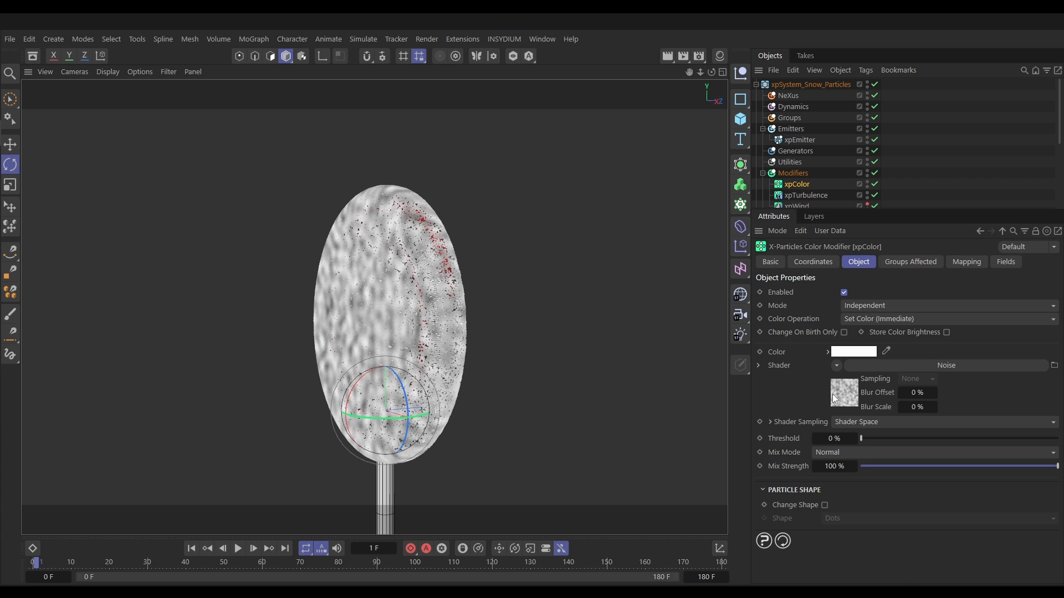
Step: Open the xpColor modifier's Noise shader and set its noise type to Cell Voronoi
left_click(846, 398)
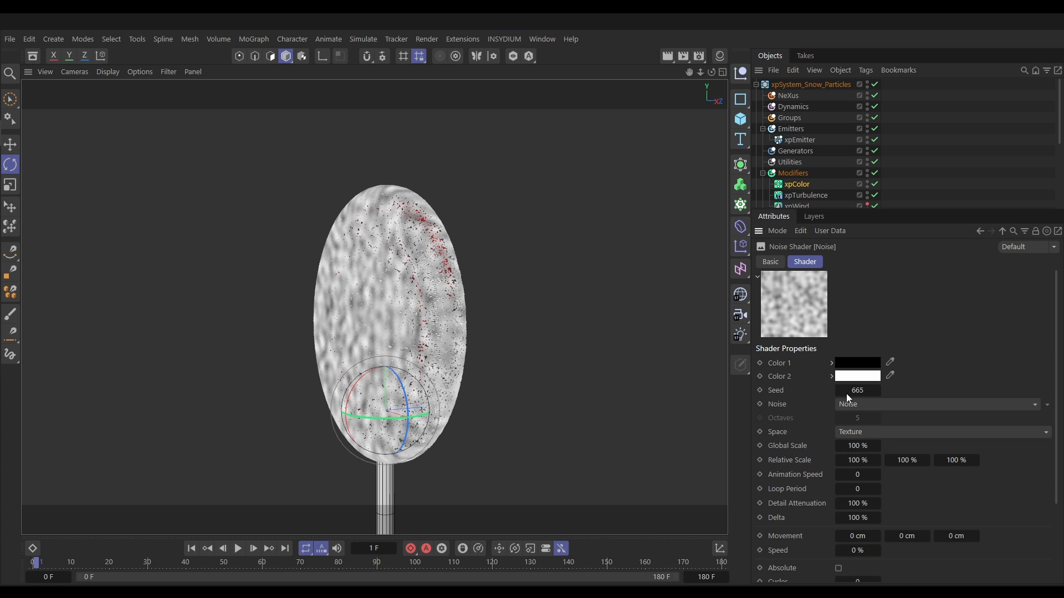
left_click(1037, 406)
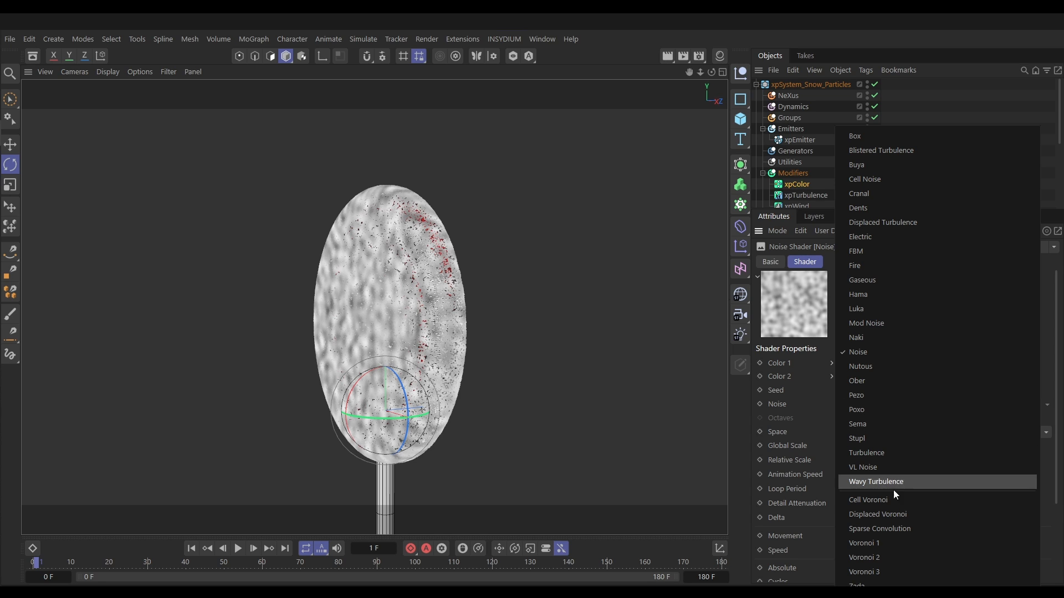
left_click(881, 501)
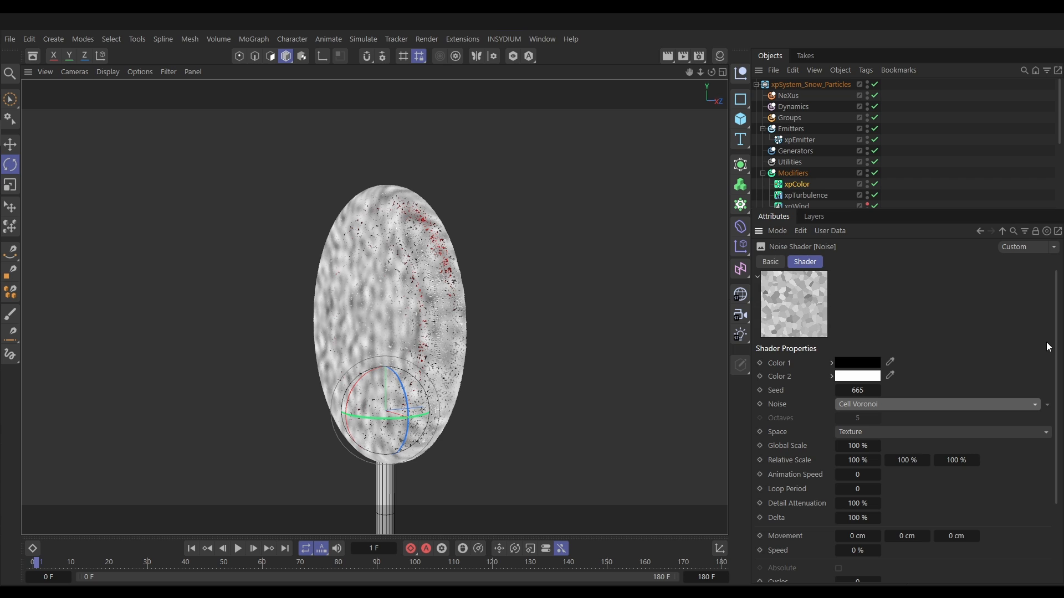
Step: Set the Noise shader's Low Clip to 27%
scroll(1058, 360, "down", 3)
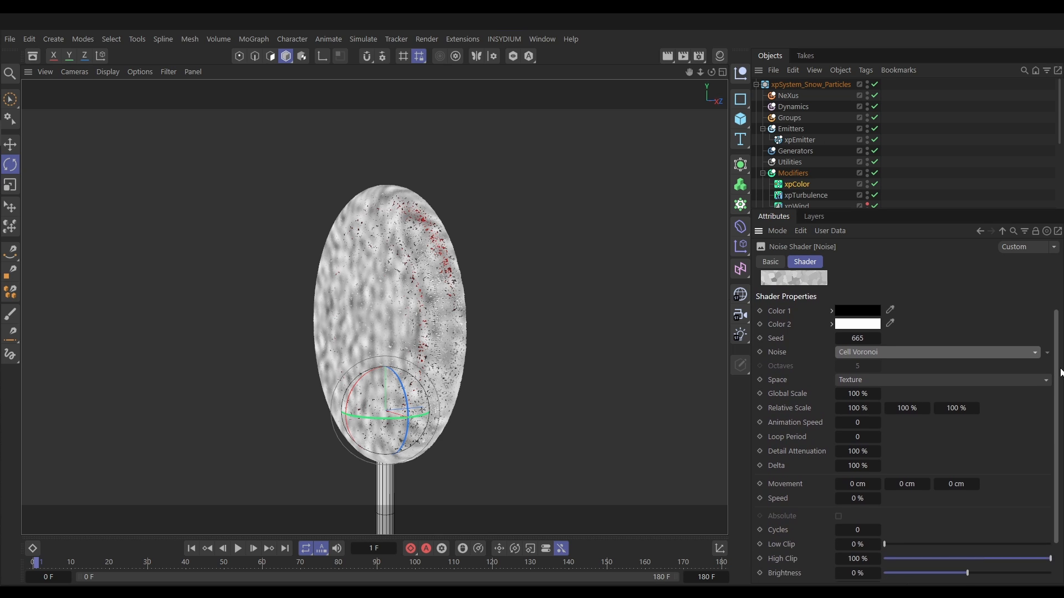
scroll(1061, 372, "down", 1)
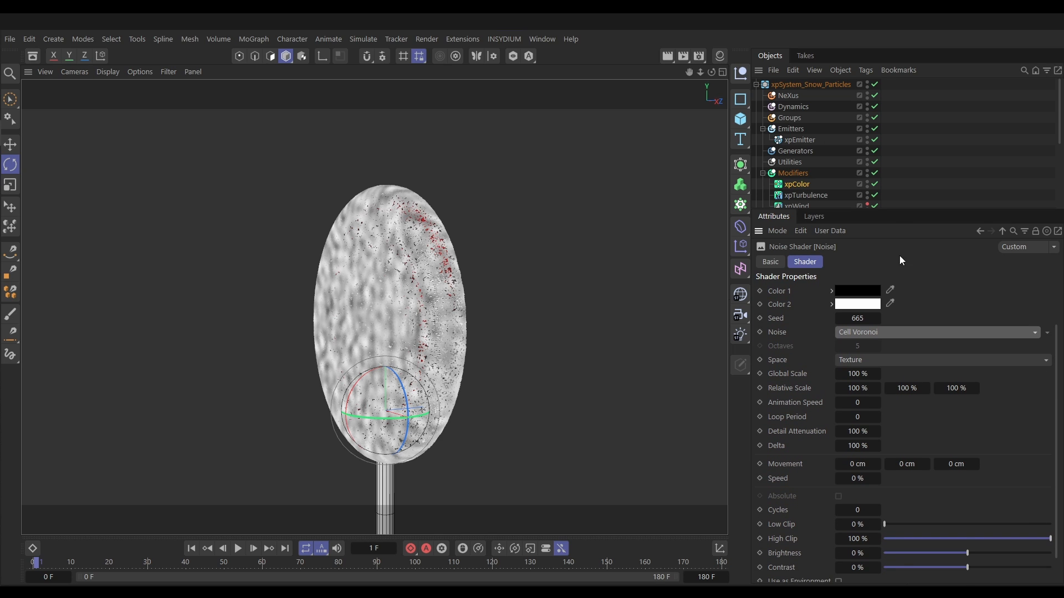
left_click_drag(890, 210, 891, 123)
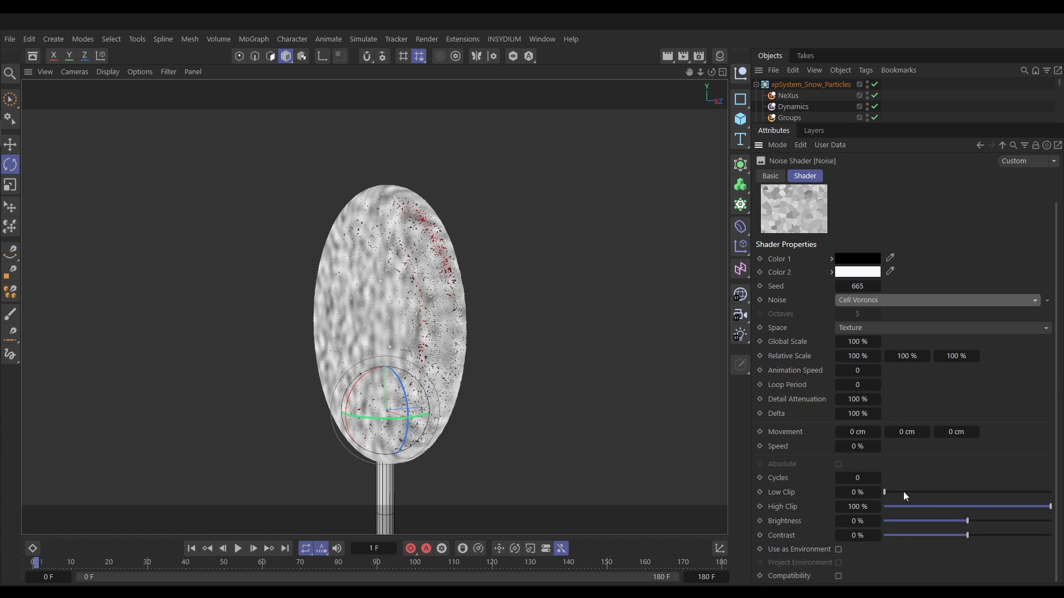
left_click_drag(893, 494, 926, 496)
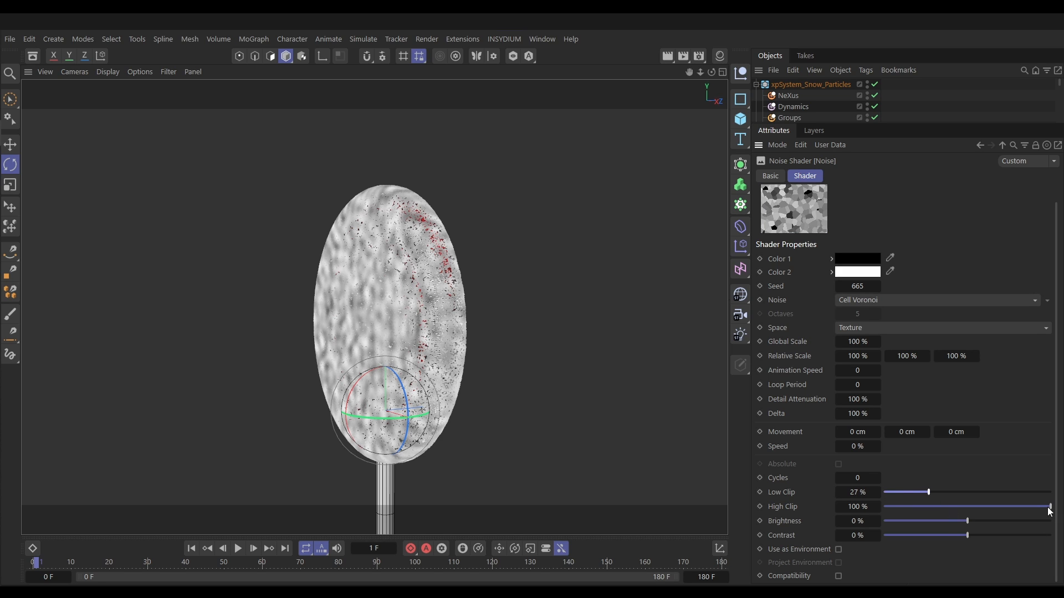
Step: Set the Noise shader's High Clip to 71% and step the simulation from the start to frame 1 to preview it
left_click_drag(1050, 507, 1002, 509)
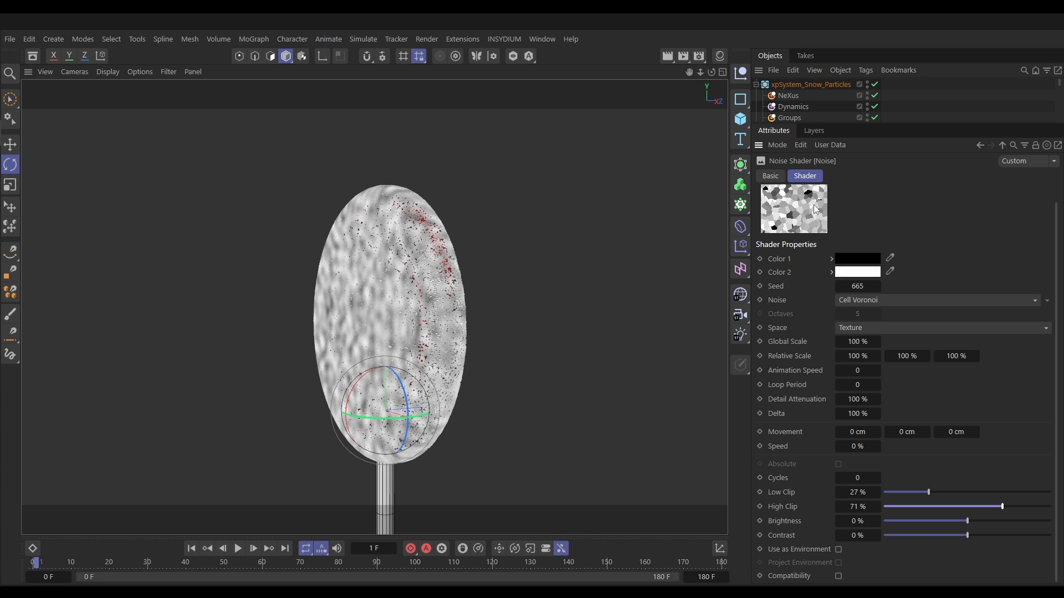
left_click(191, 548)
left_click(252, 549)
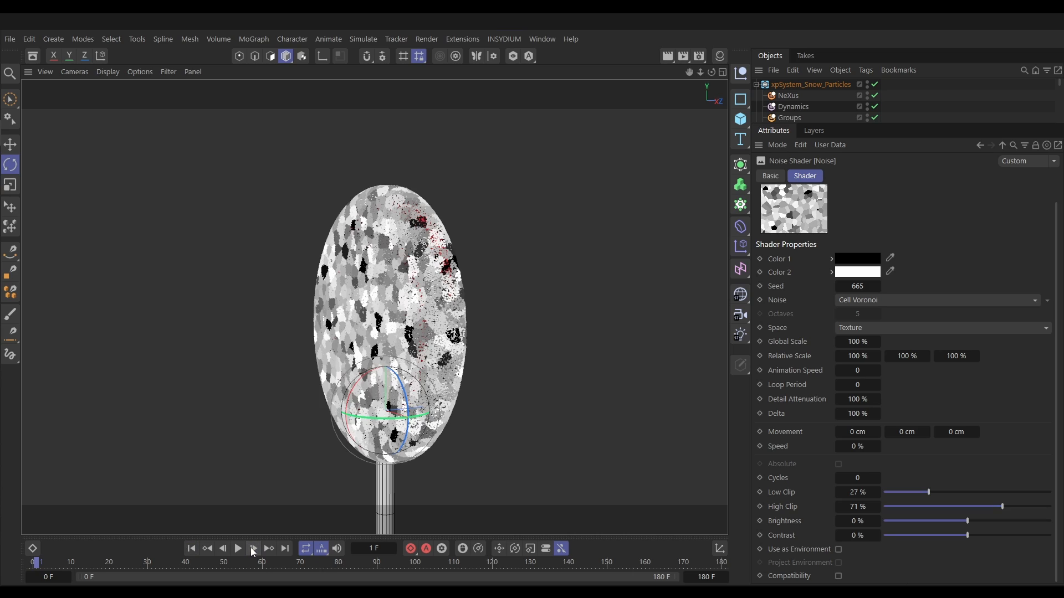
mouse_move(366, 291)
left_mouse_down("alt")
mouse_move(421, 309)
mouse_move(537, 308)
mouse_move(335, 301)
mouse_move(410, 305)
mouse_move(375, 306)
left_mouse_up("alt")
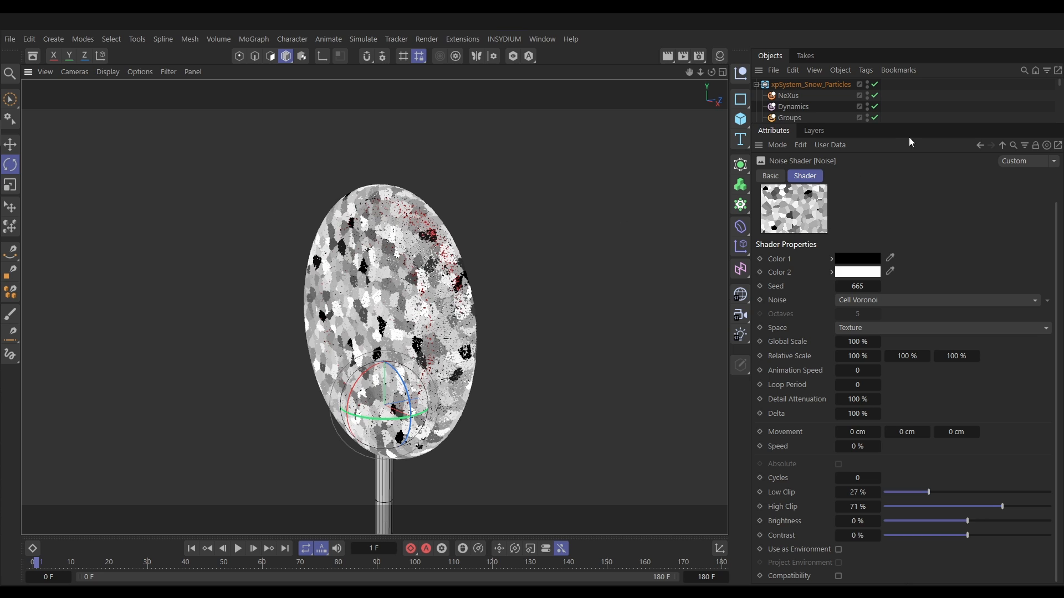
Step: Return to the xpColor modifier's settings and replay the simulation to frame 82 to check the particle colors, then rewind
left_click_drag(902, 124, 874, 233)
left_click(802, 184)
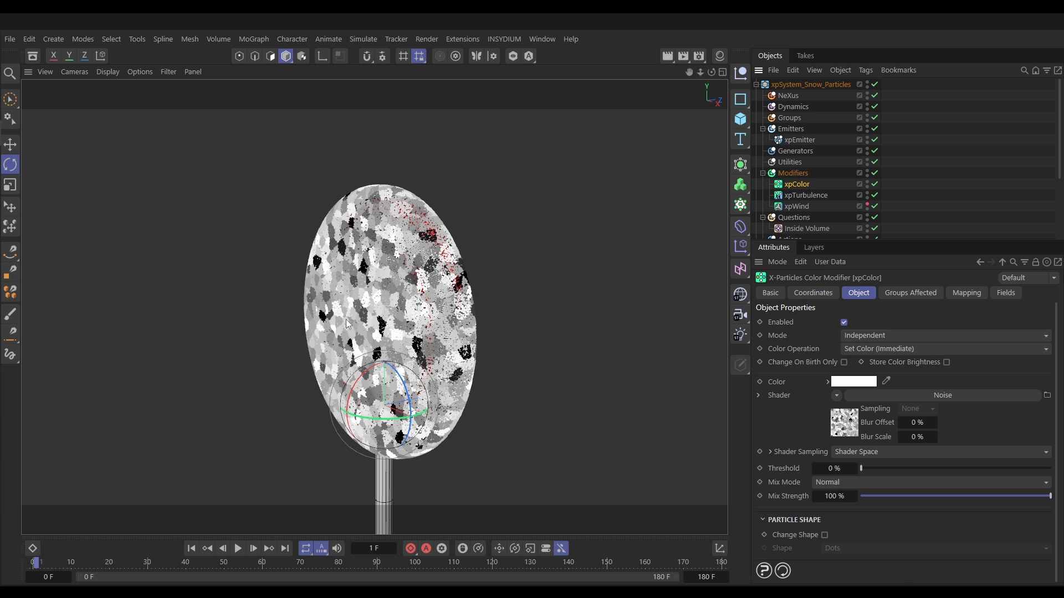
left_click(192, 550)
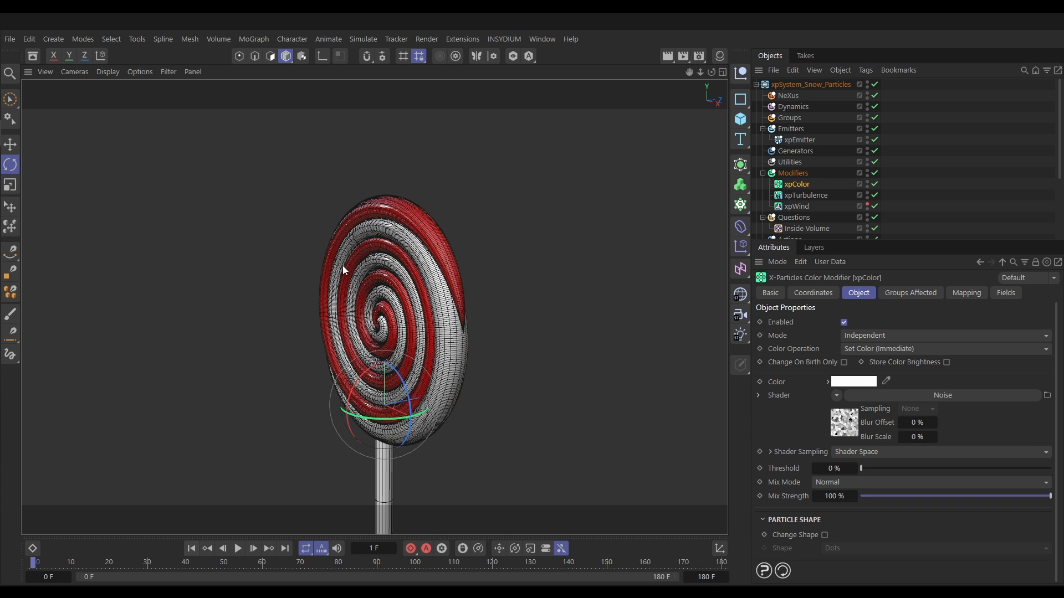
left_click(237, 549)
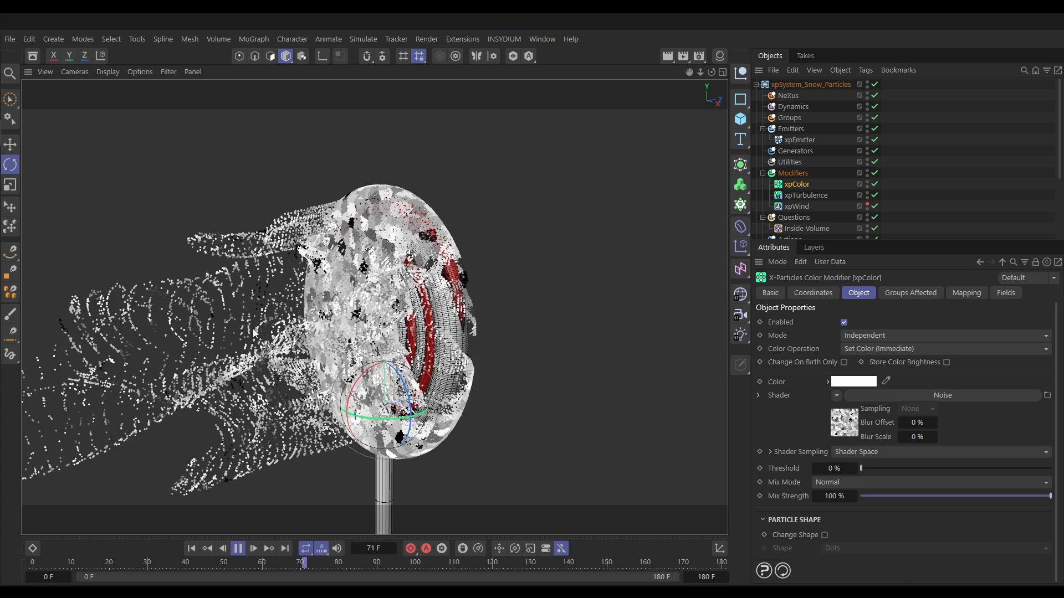
left_click(238, 548)
left_click(192, 549)
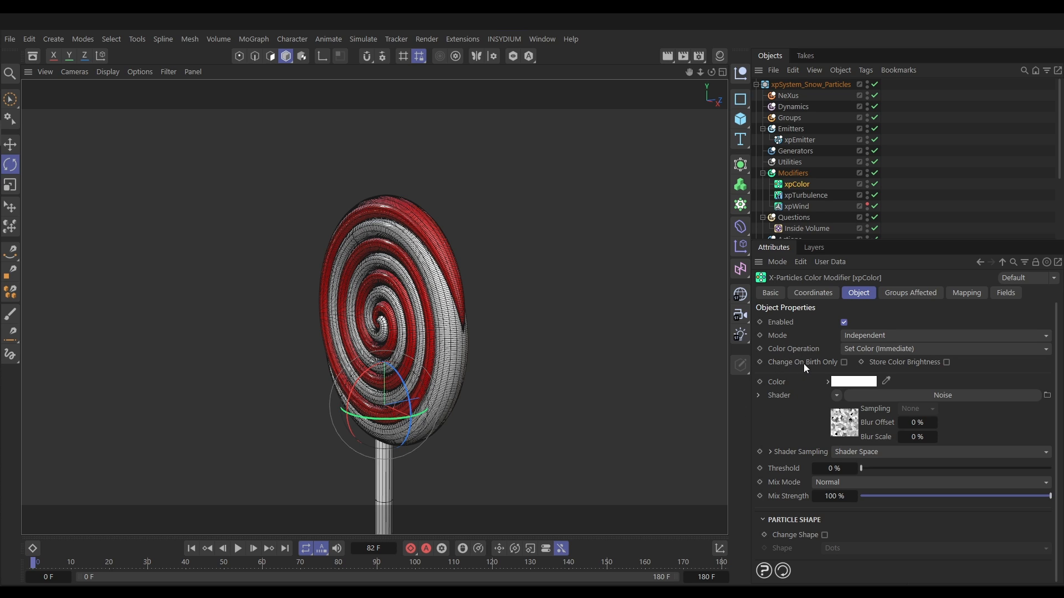
Step: Enable Change On Birth Only on the xpColor modifier, replay to frame 116 to check it, and return to frame 1
left_click(844, 363)
left_click(237, 549)
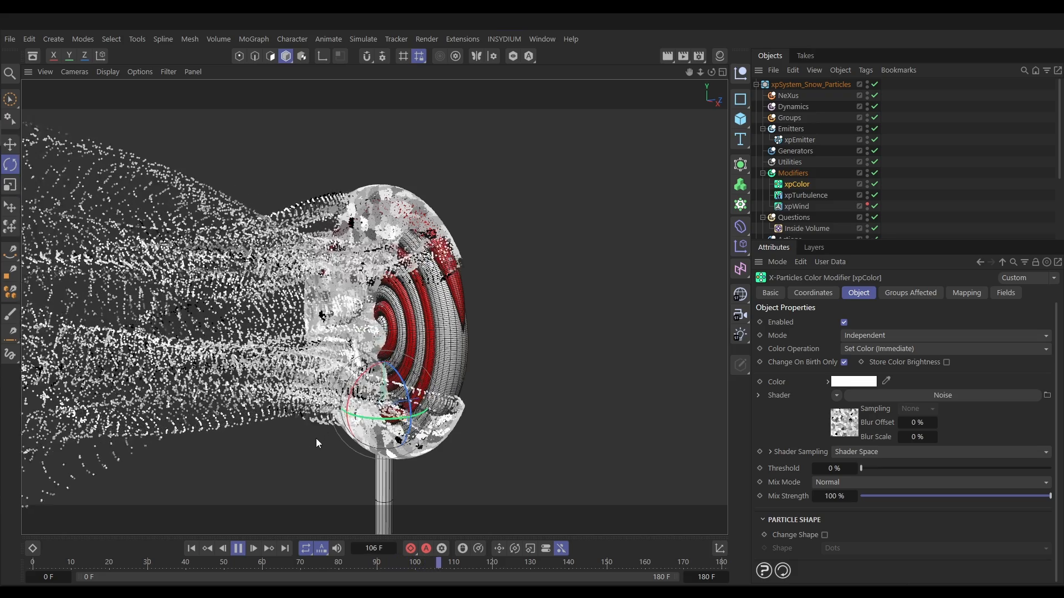
left_click(237, 549)
left_click(191, 549)
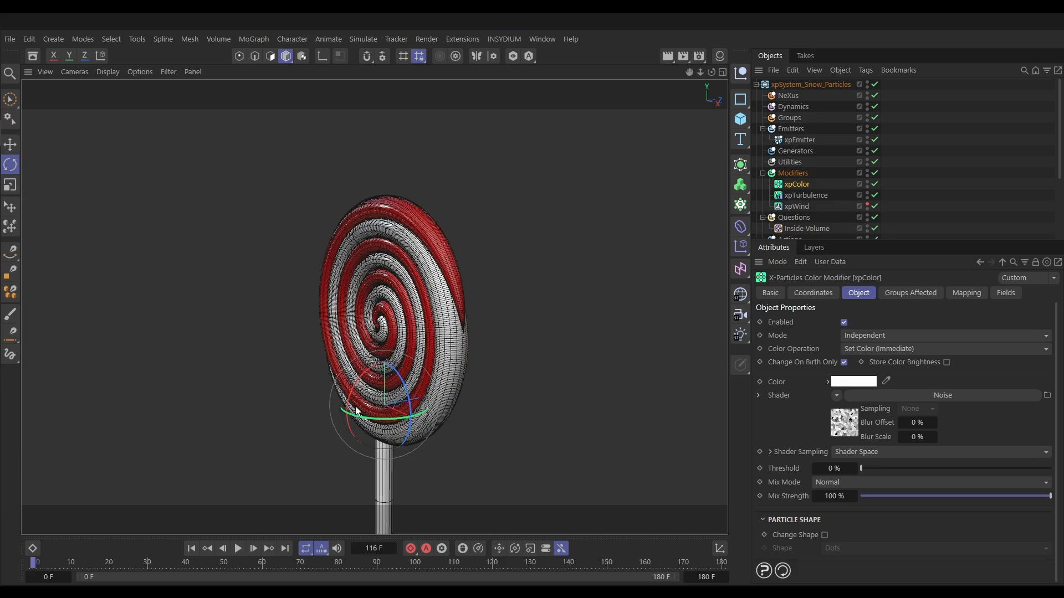
left_click(252, 550)
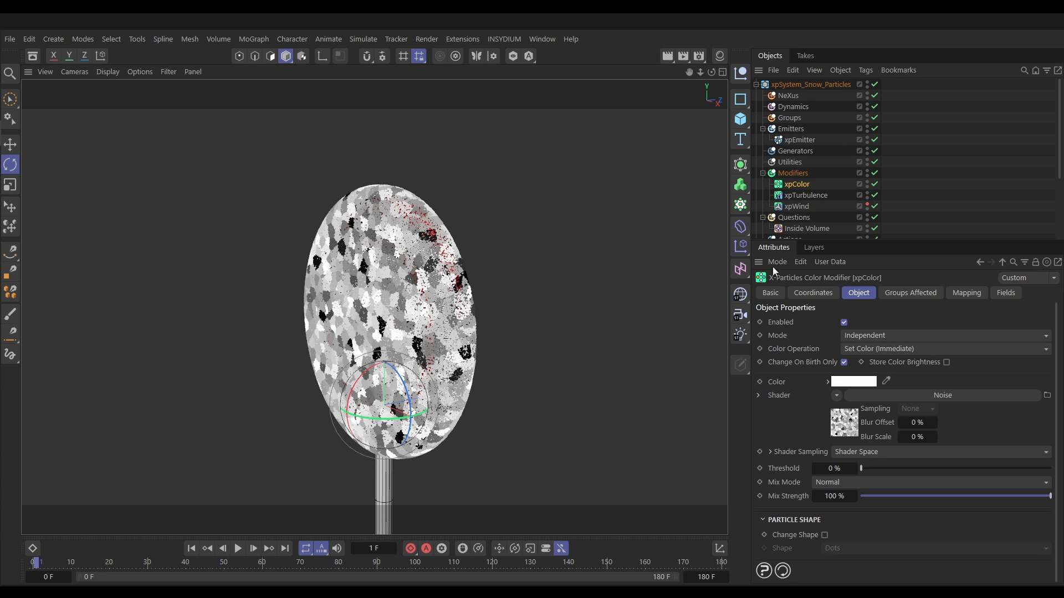
Step: Add a map to the xpWind modifier with Wind Strength as its parameter
left_click(802, 207)
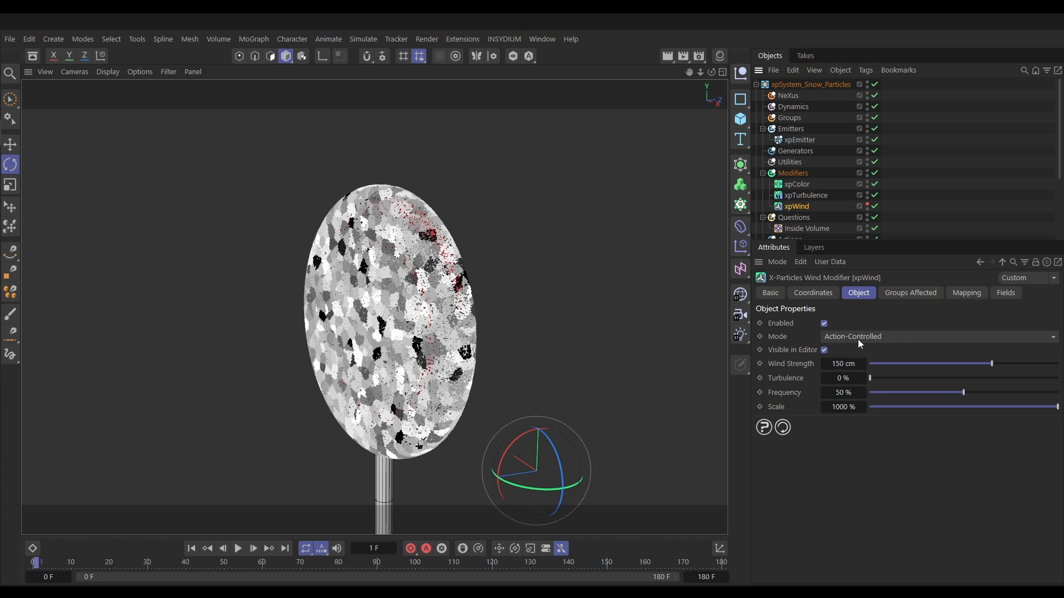
left_click(965, 298)
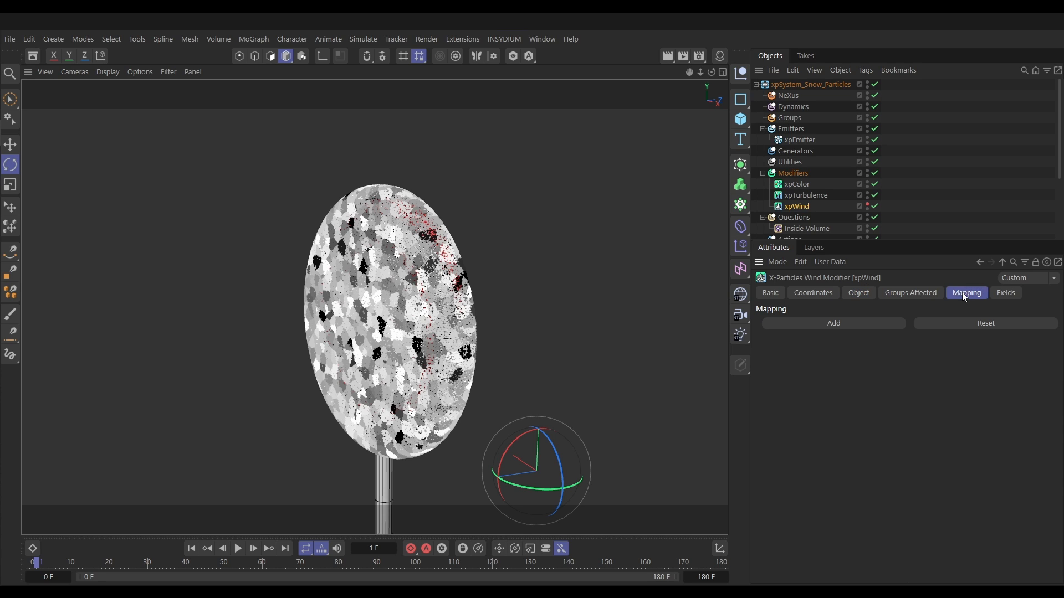
left_click(835, 327)
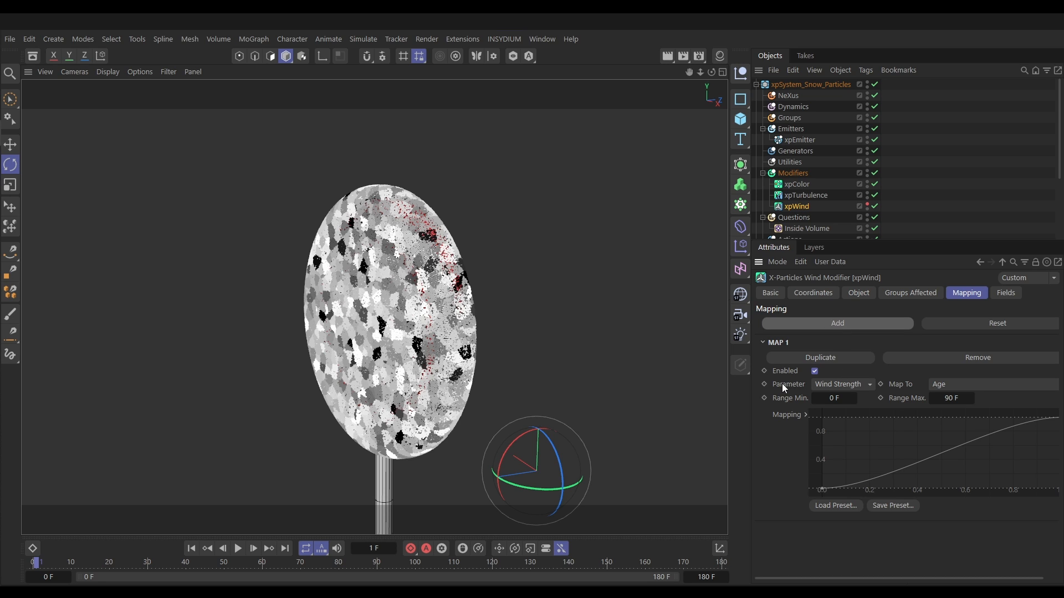
left_click(846, 387)
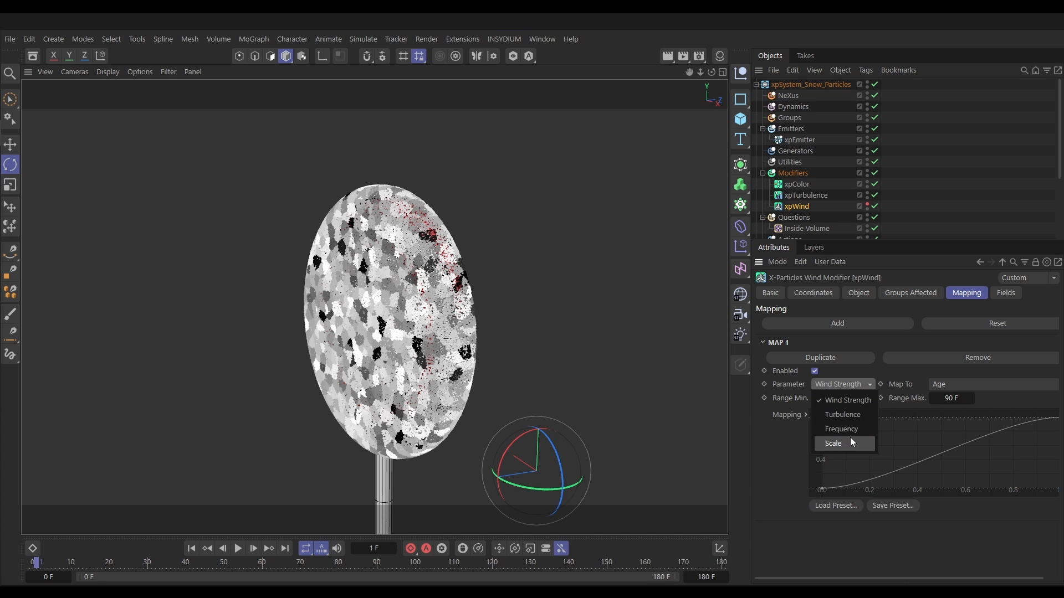
left_click(797, 386)
left_click(856, 292)
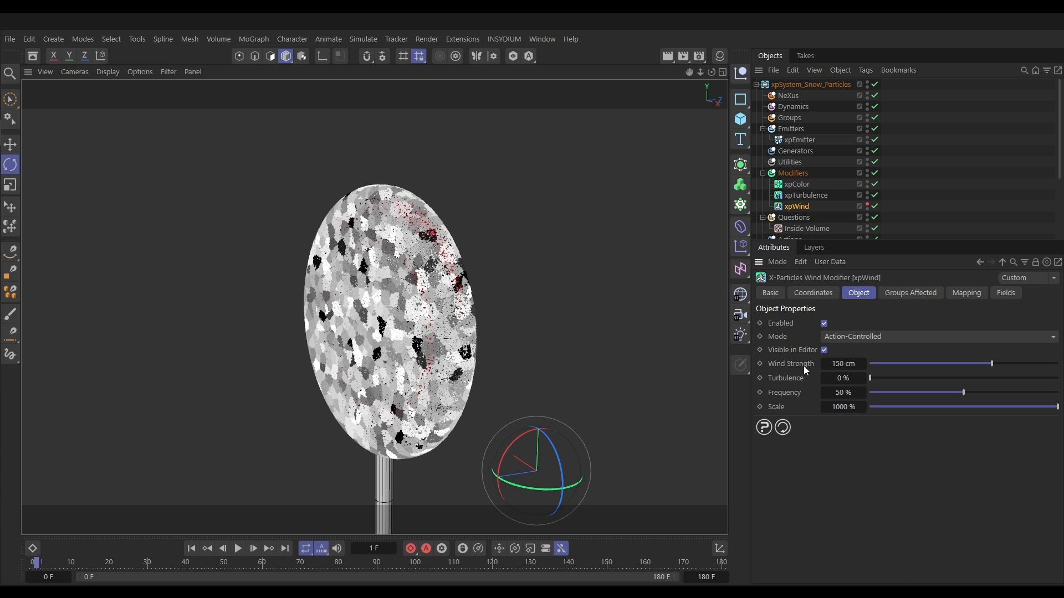
left_click(964, 295)
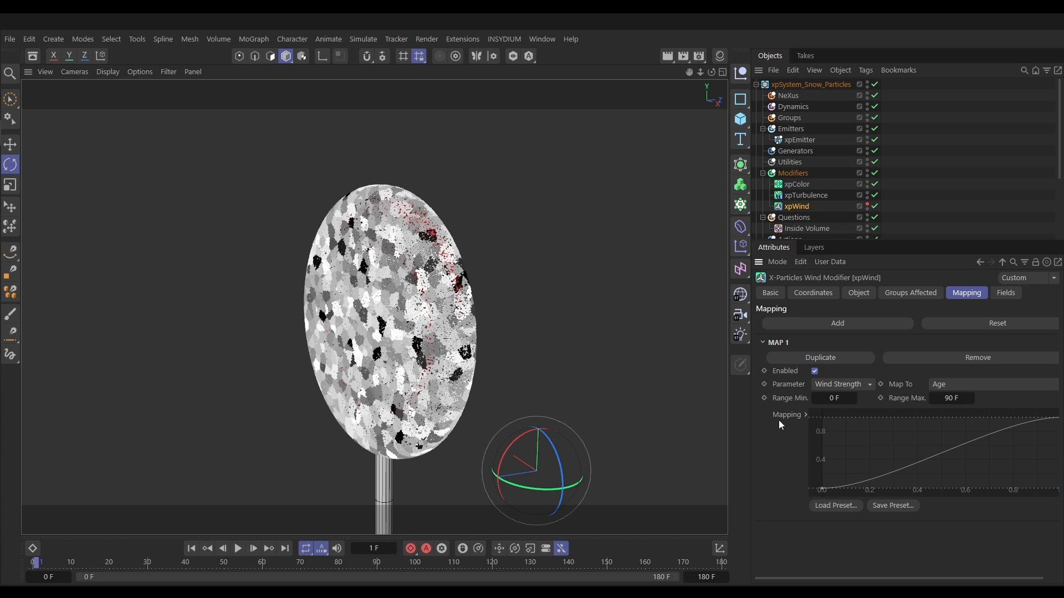
Step: Map the wind strength to Color Brightness and raise the mapping curve's start point to about a quarter of its height
left_click_drag(891, 580, 907, 580)
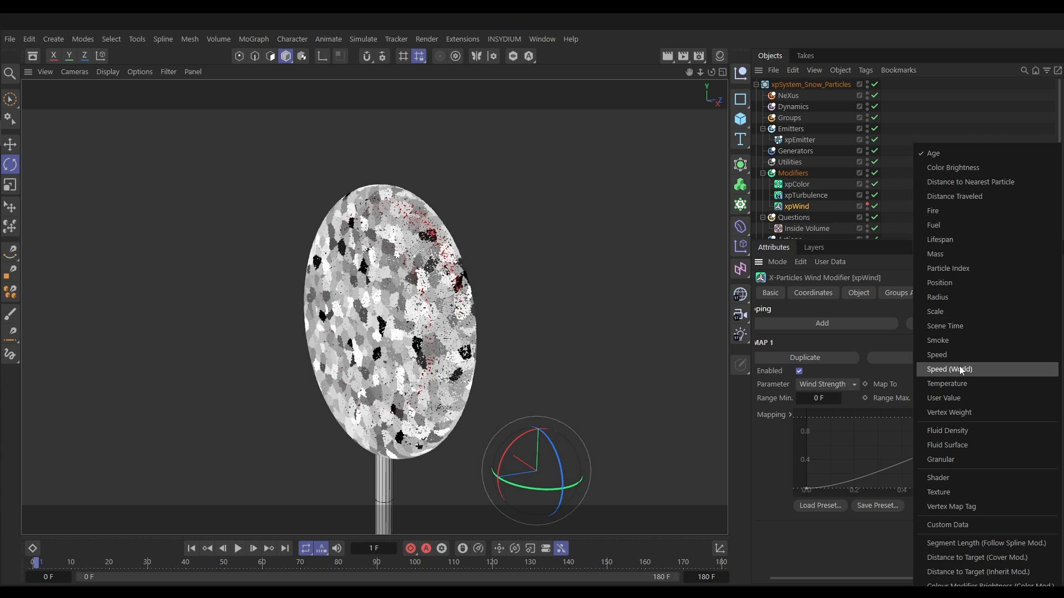
left_click(942, 167)
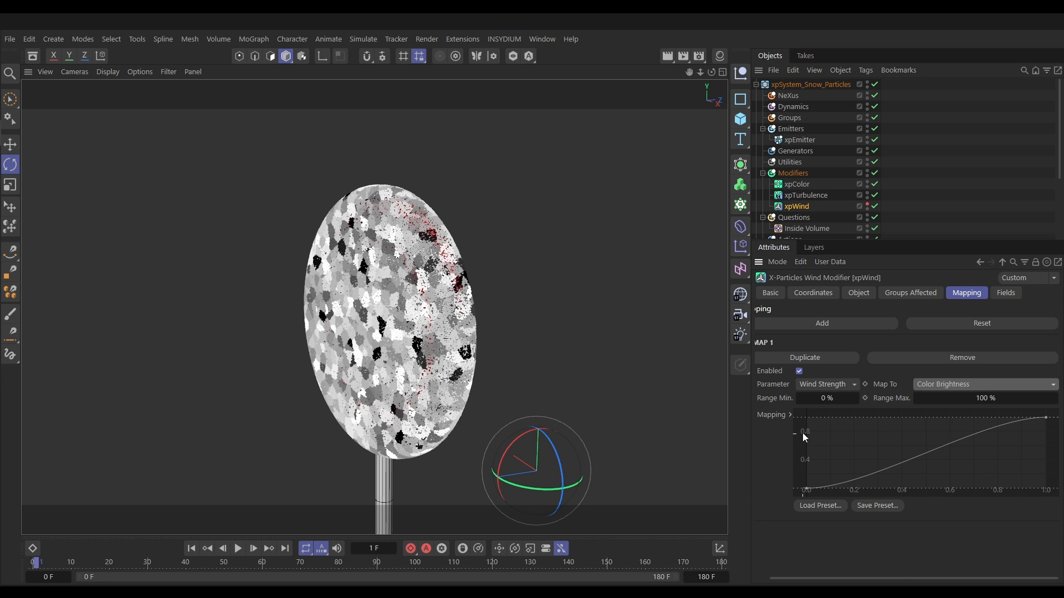
left_click(807, 490)
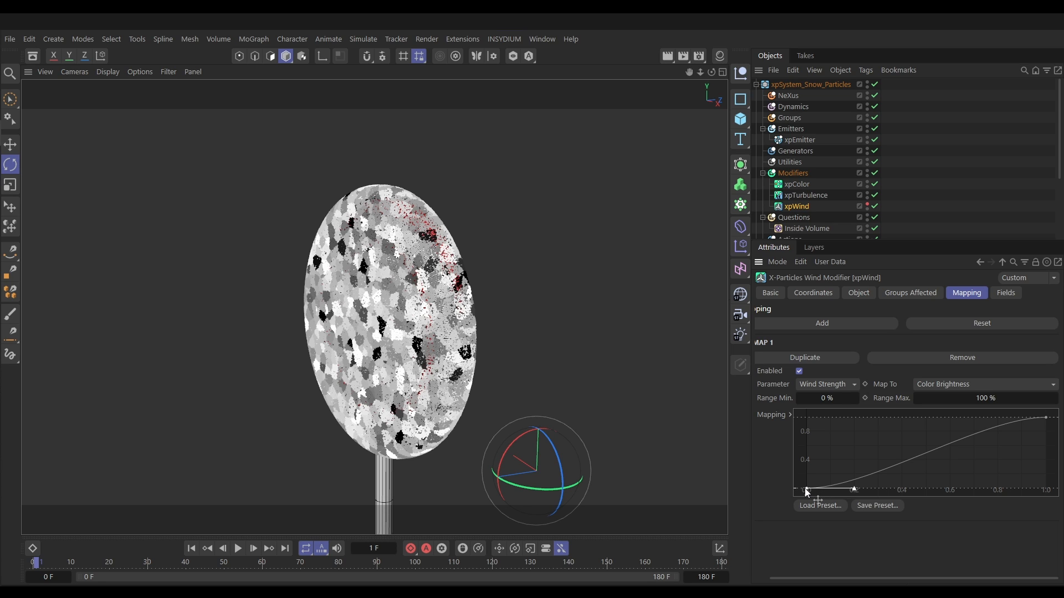
left_click_drag(806, 488, 805, 472)
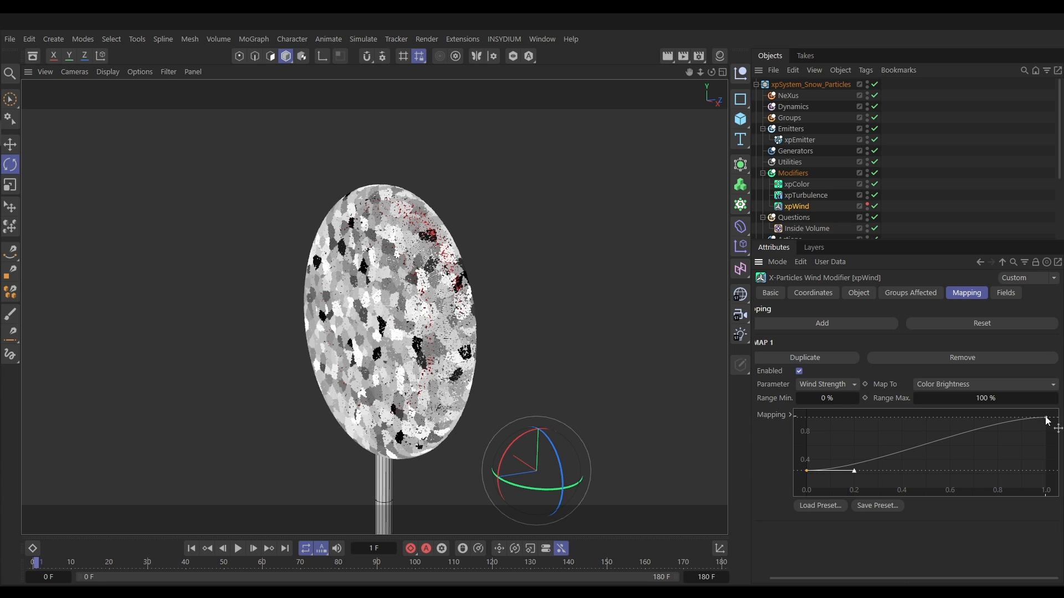
Step: Replay the simulation from the start to frame 133 to check the brightness-driven wind
left_click(190, 549)
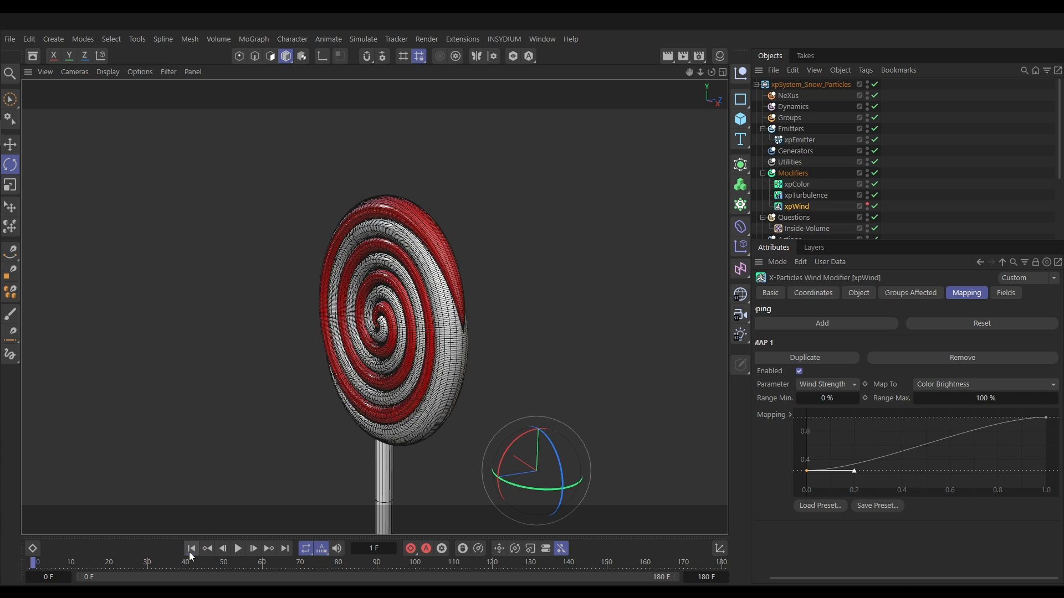
left_click(239, 548)
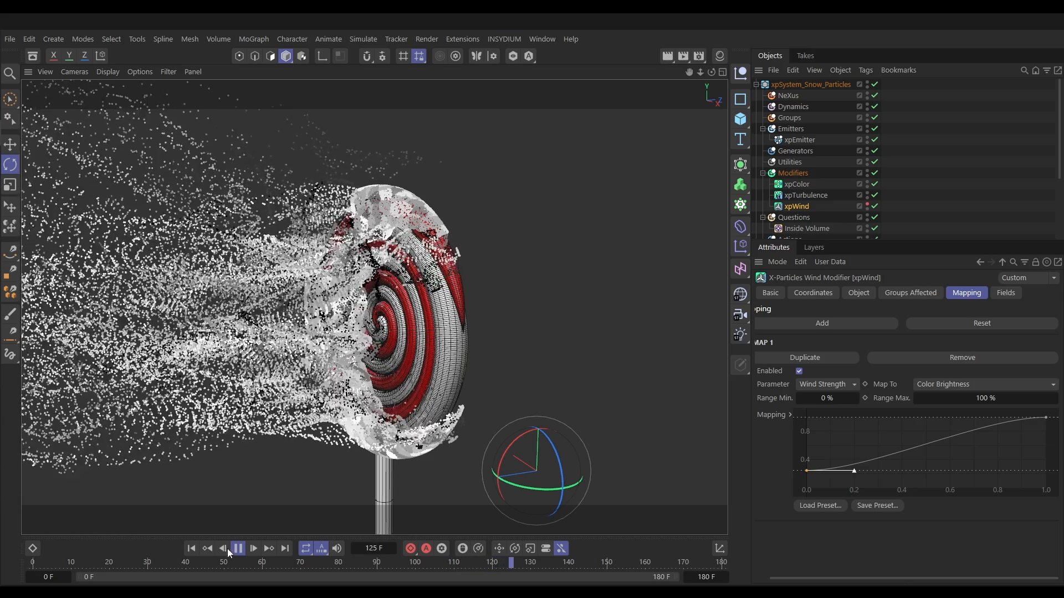
left_click(238, 548)
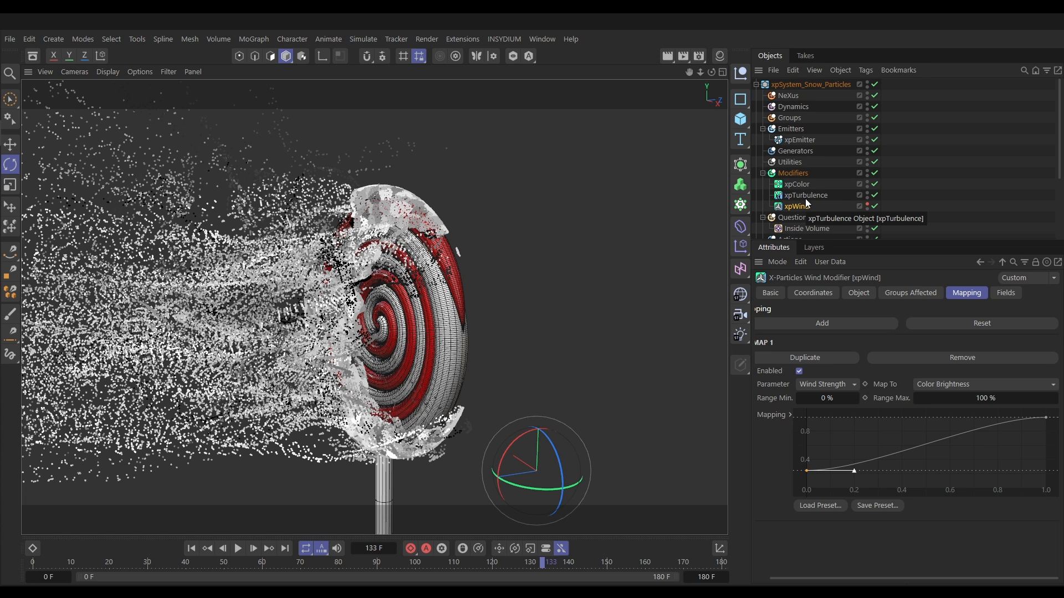
Step: Disable the xpTurbulence modifier and replay the simulation from the start to frame 93 to inspect the wind effect alone
left_click(875, 195)
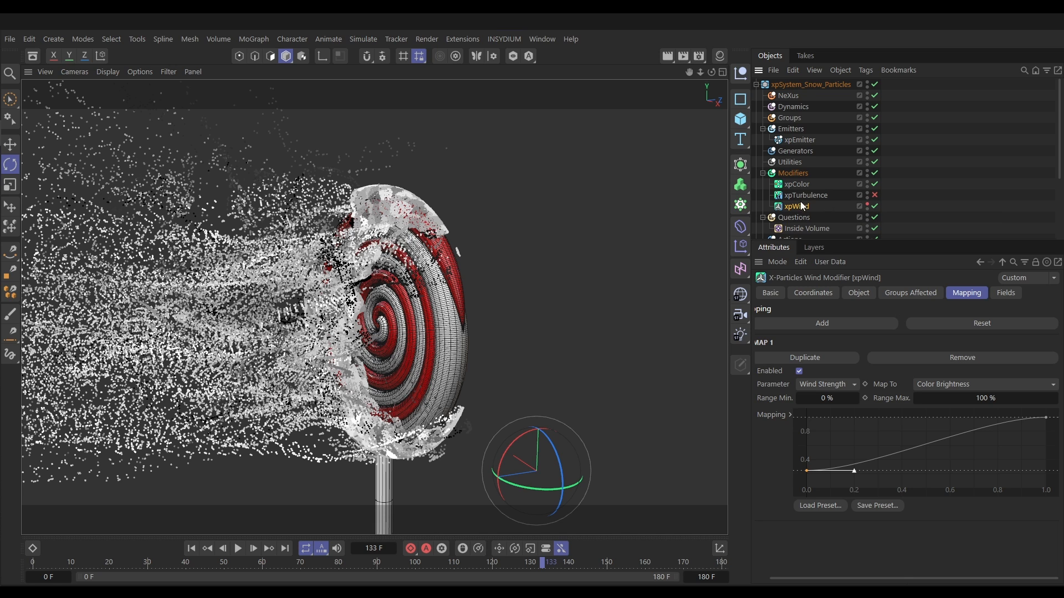
left_click(191, 548)
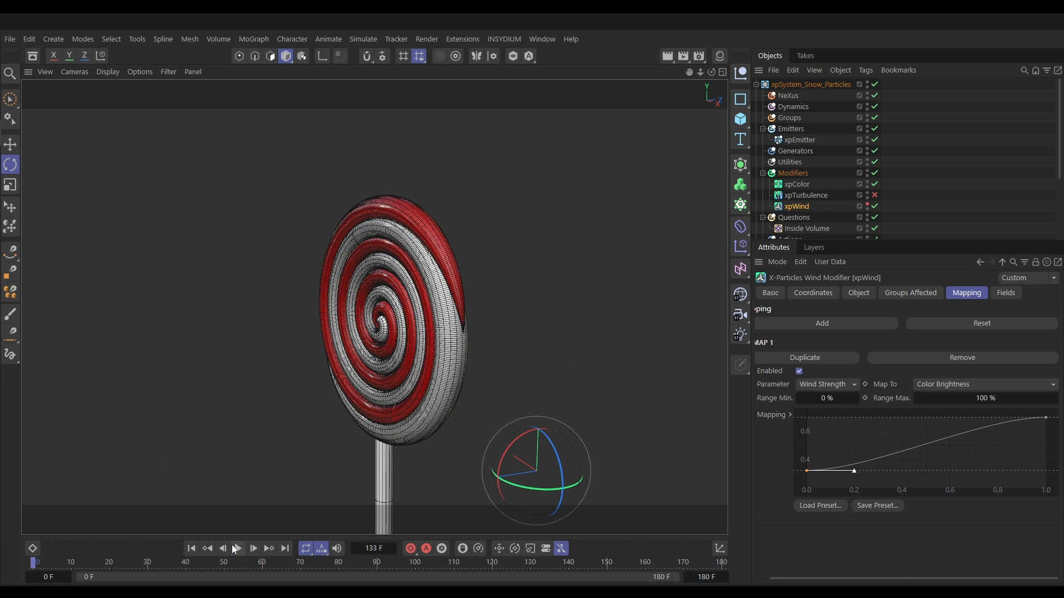
left_click(237, 548)
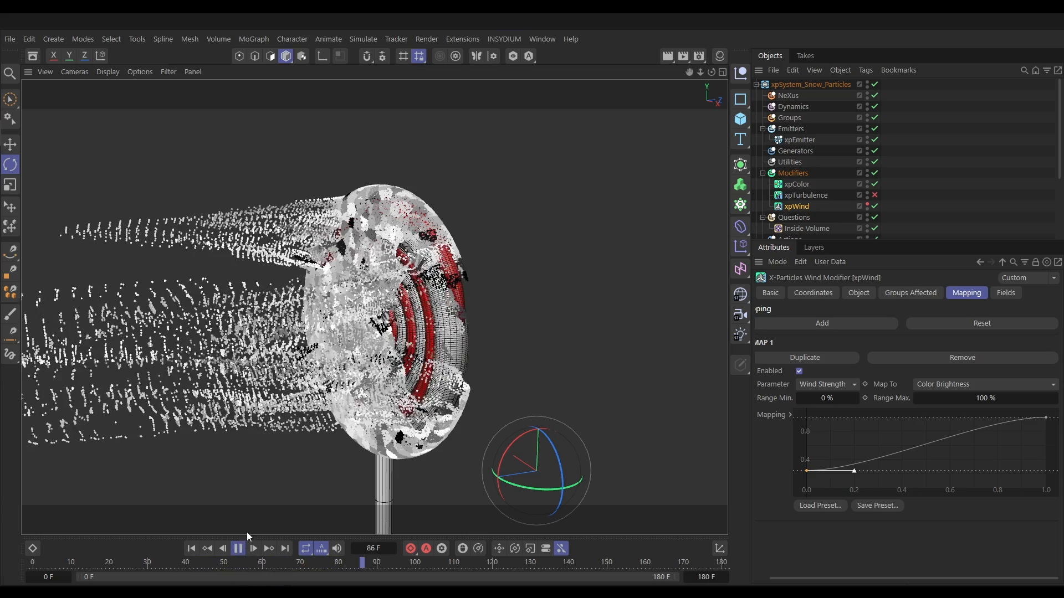
left_click(239, 548)
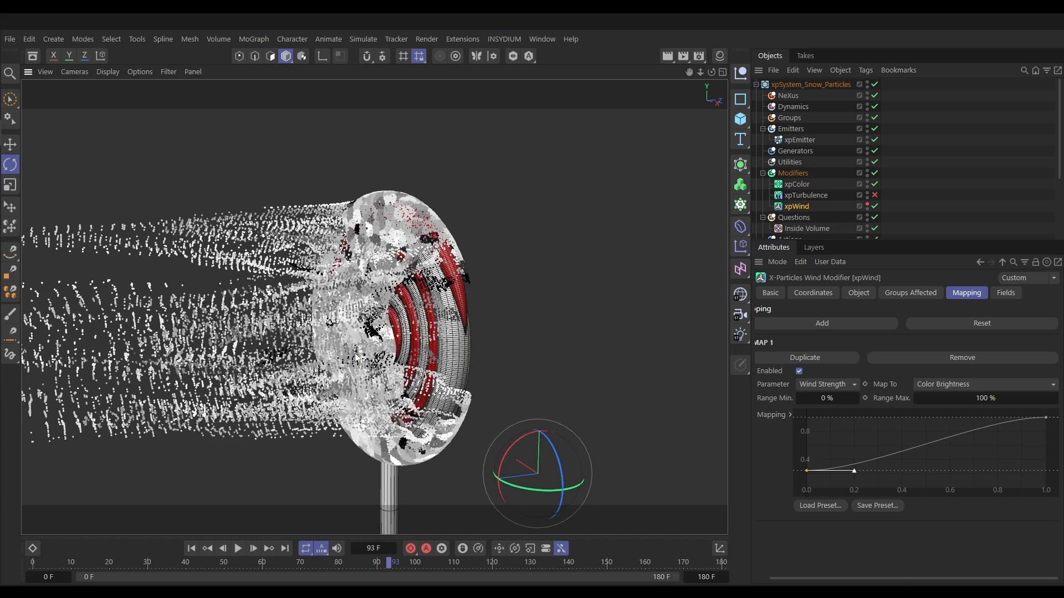
left_click_drag(356, 359, 340, 347, "alt")
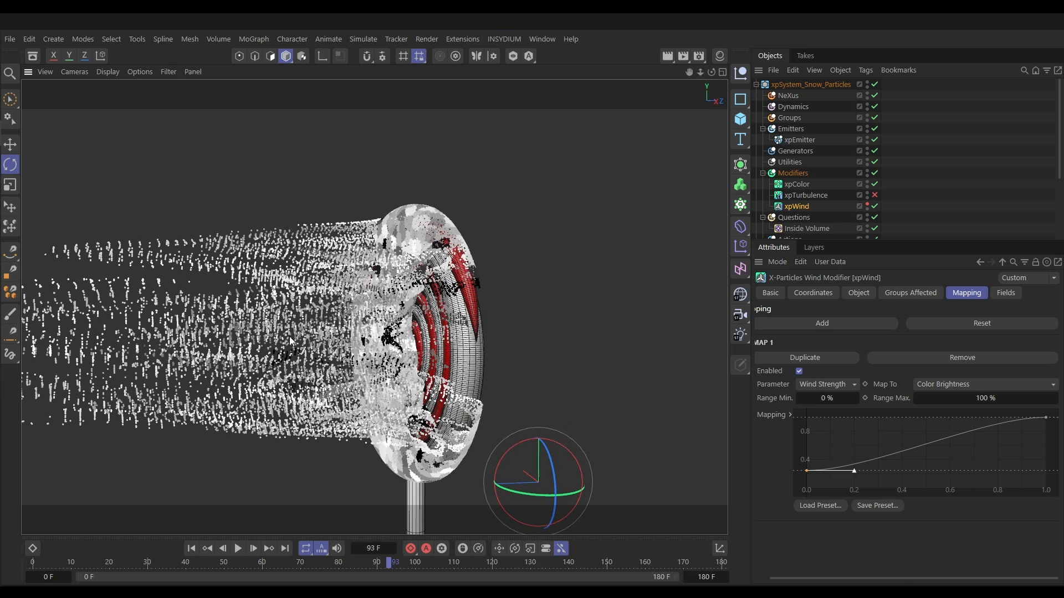
left_click_drag(366, 331, 393, 342, "alt")
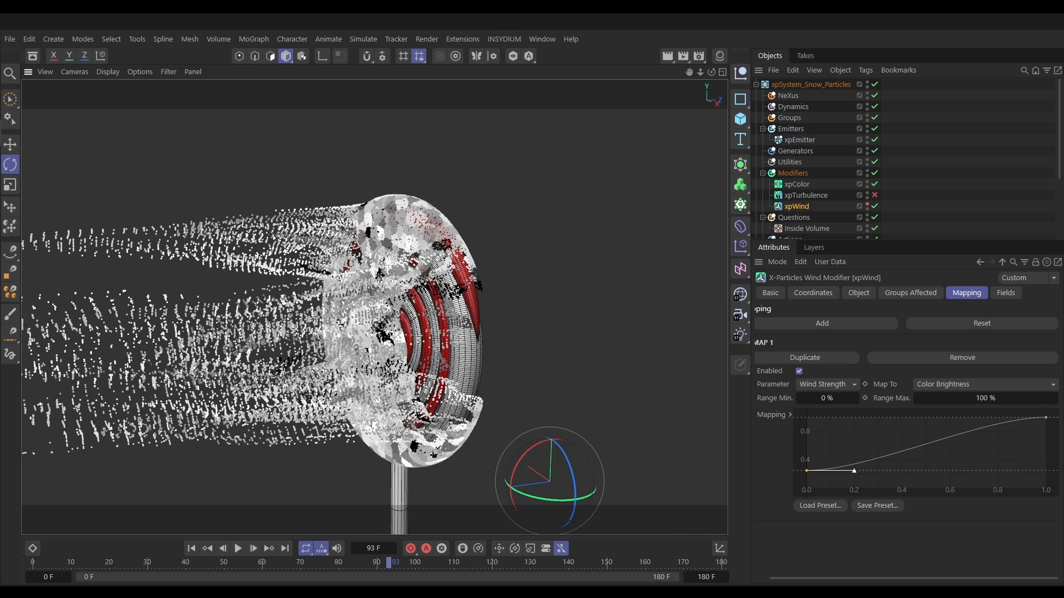
Step: Play the rendered clip 030_lollipop_17_HD_mb.mp4 in the Picture Viewer from its first frame, and close the viewer
left_click_drag(1061, 501, 252, 102)
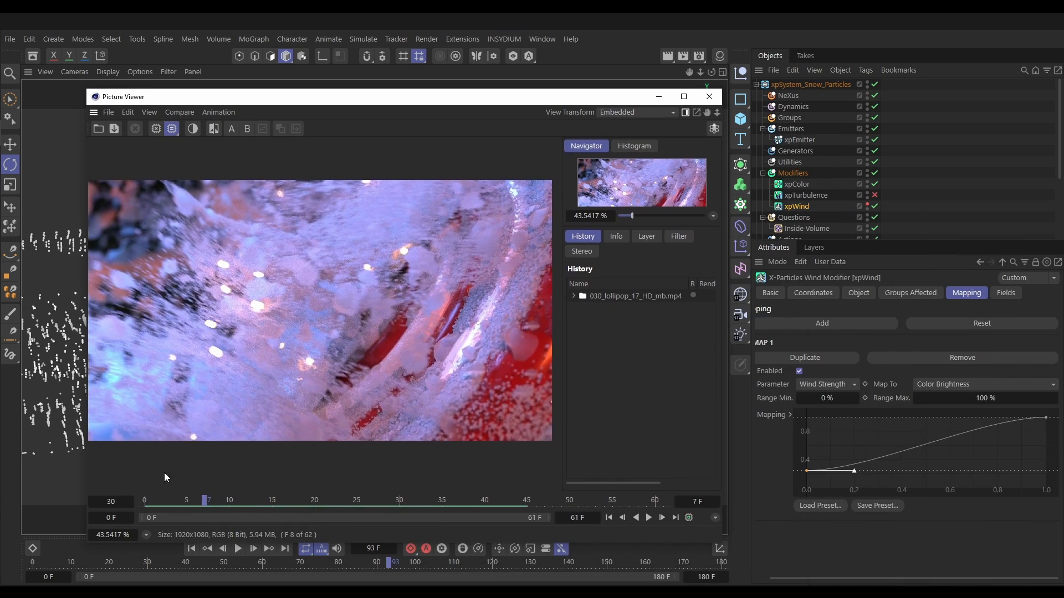
left_click_drag(180, 504, 134, 502)
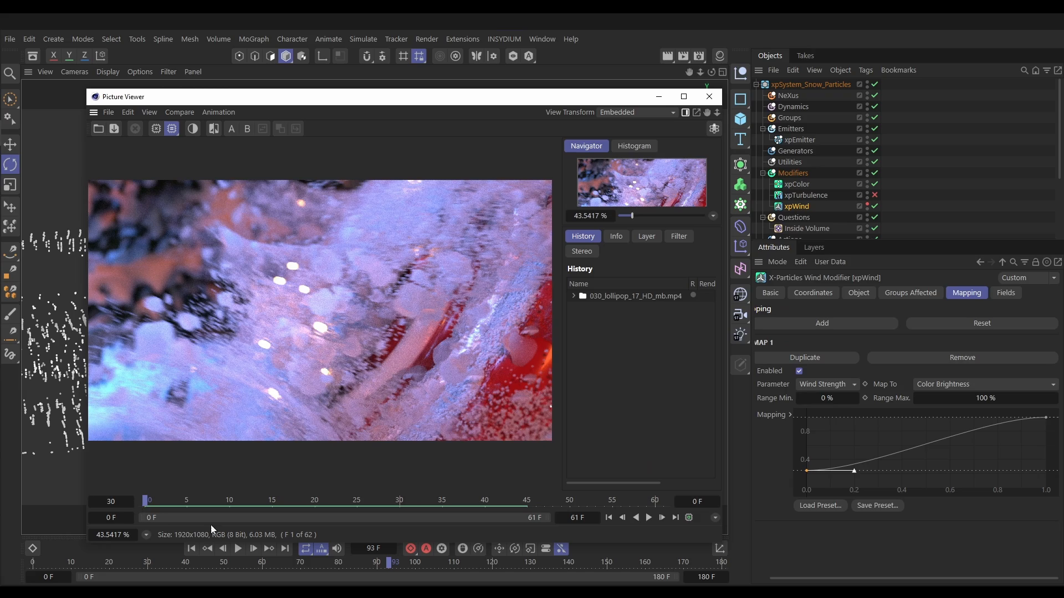
left_click(648, 518)
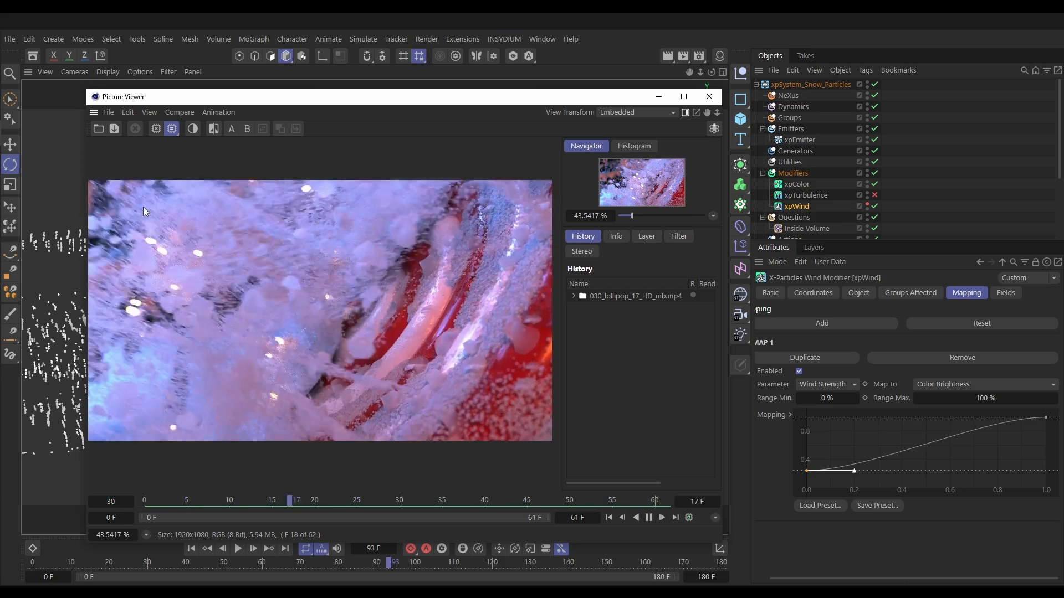
left_click(648, 517)
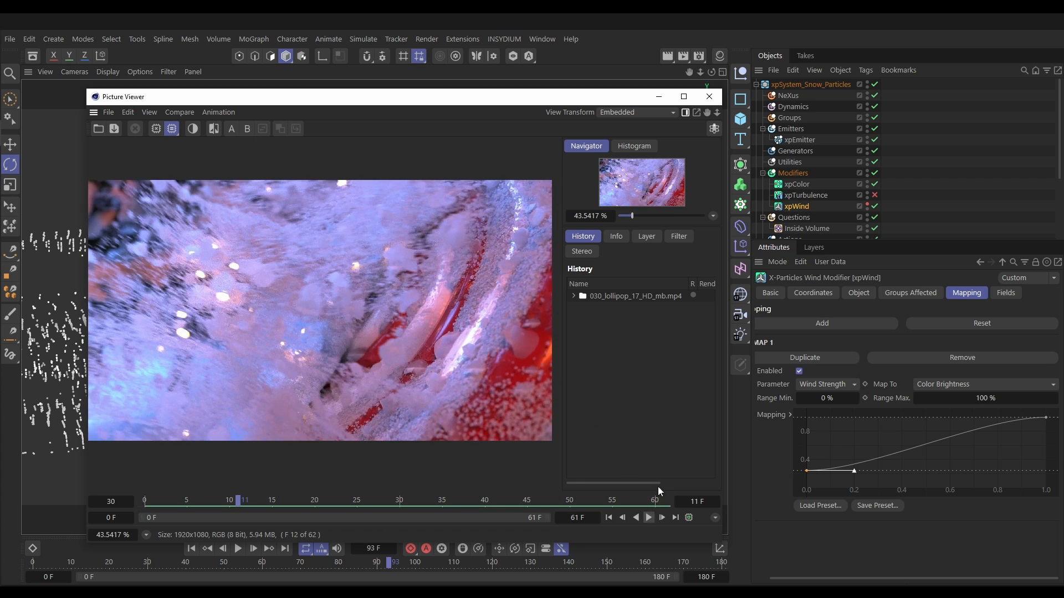
left_click(709, 96)
Step: Replay the simulation from the start to frame 95 to compare the particle motion with the render
left_click(193, 549)
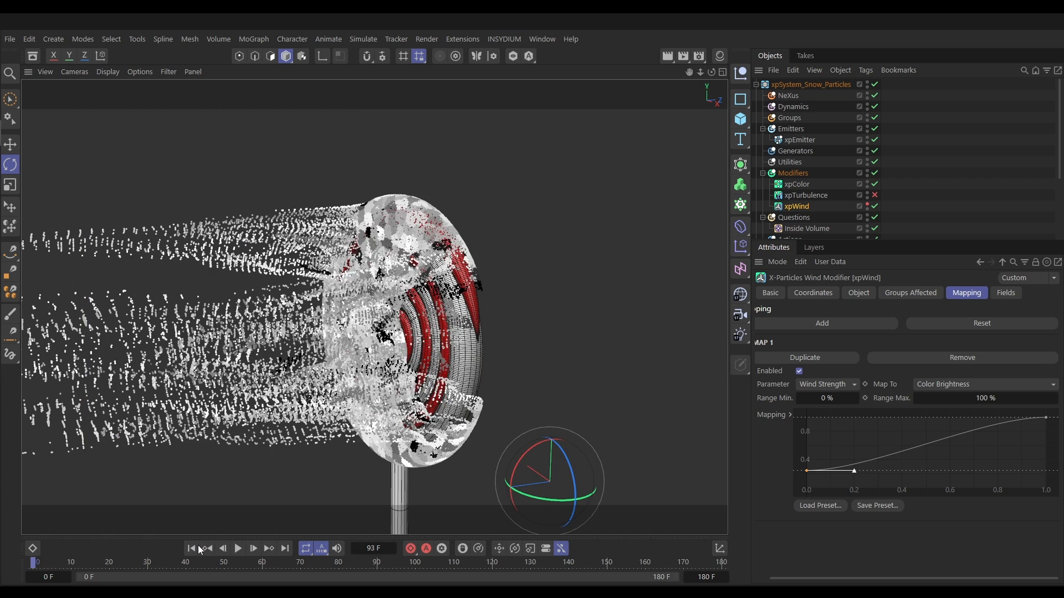
left_click(238, 549)
left_click(241, 548)
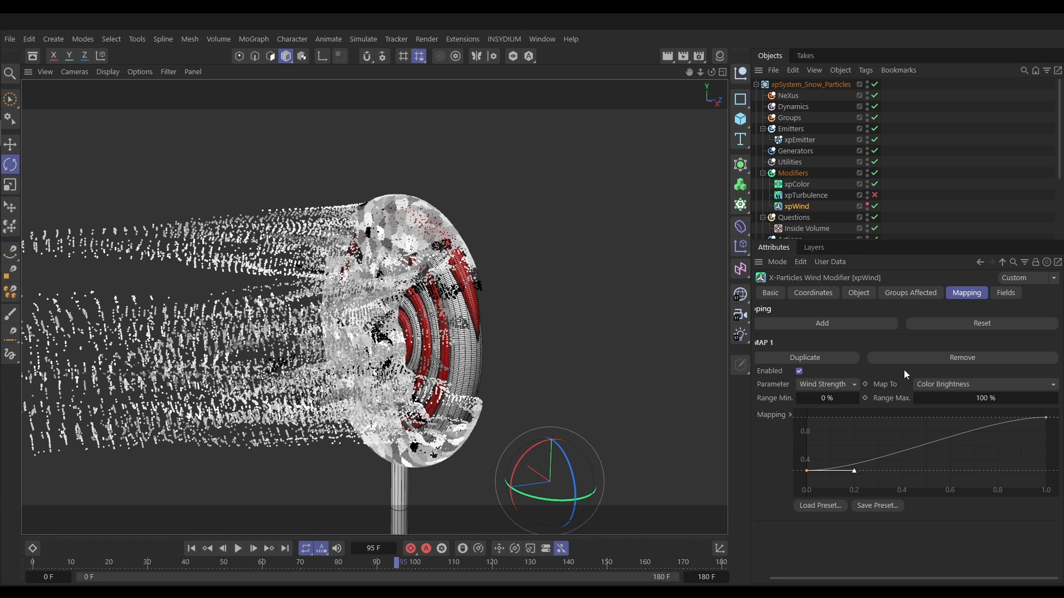
Step: Add a second mapping to the xpWind modifier that drives Wind Strength by Distance Traveled
left_click(775, 345)
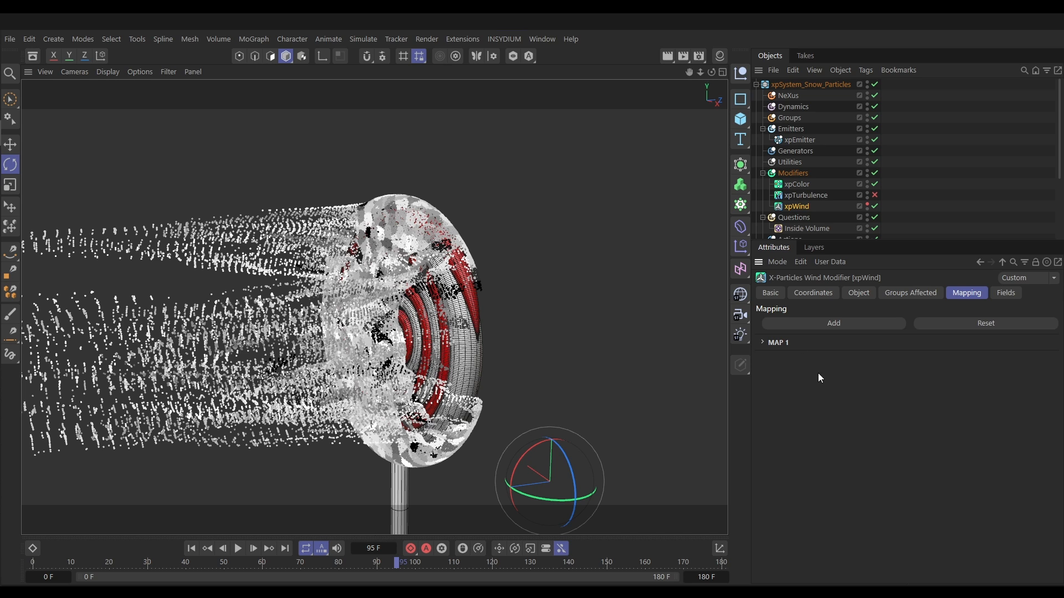
left_click(823, 324)
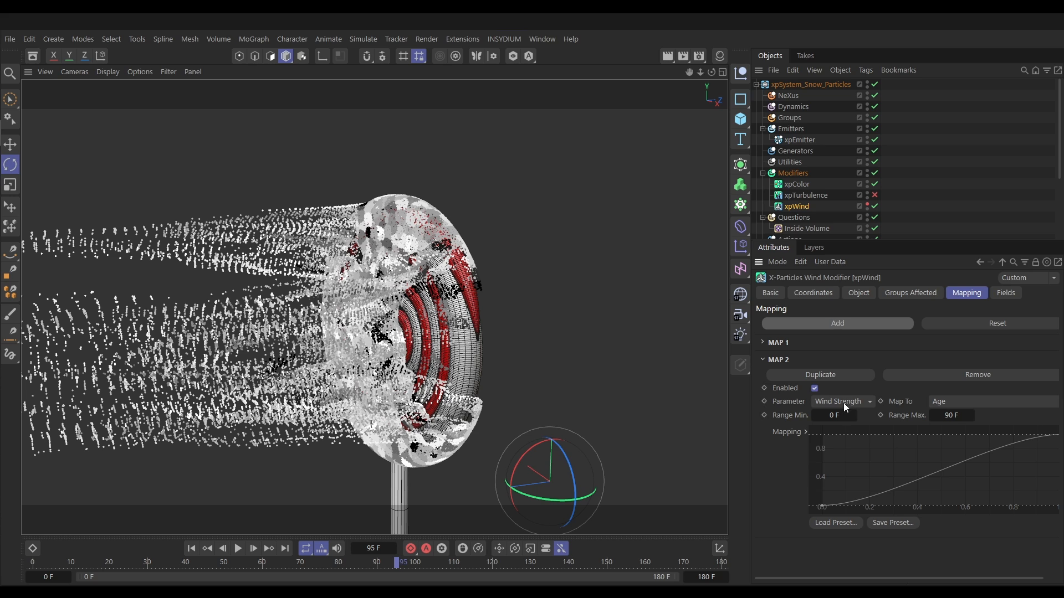
left_click(949, 407)
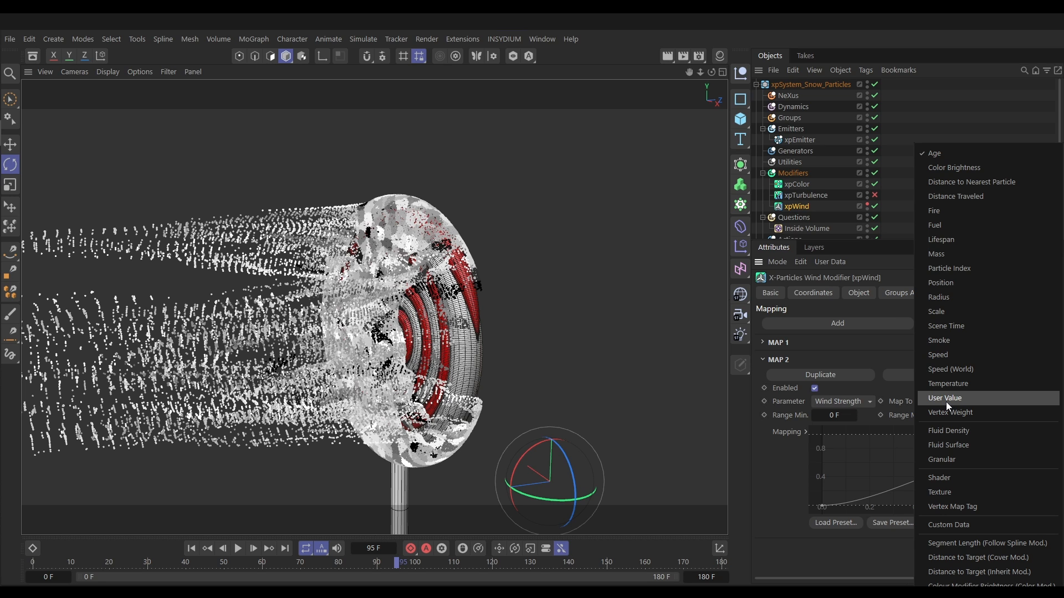
left_click(951, 197)
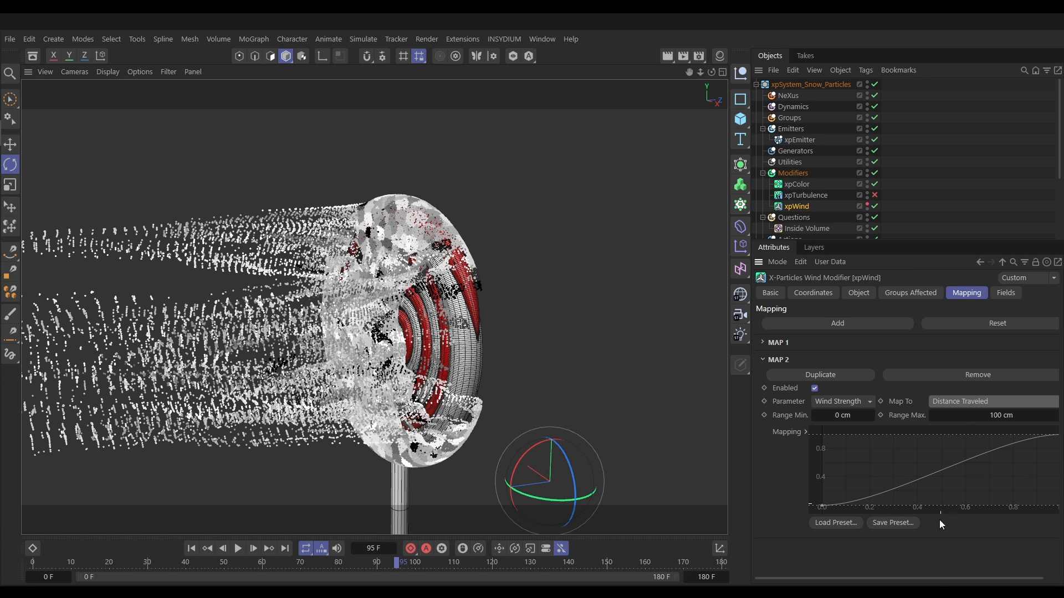
left_click_drag(936, 580, 970, 585)
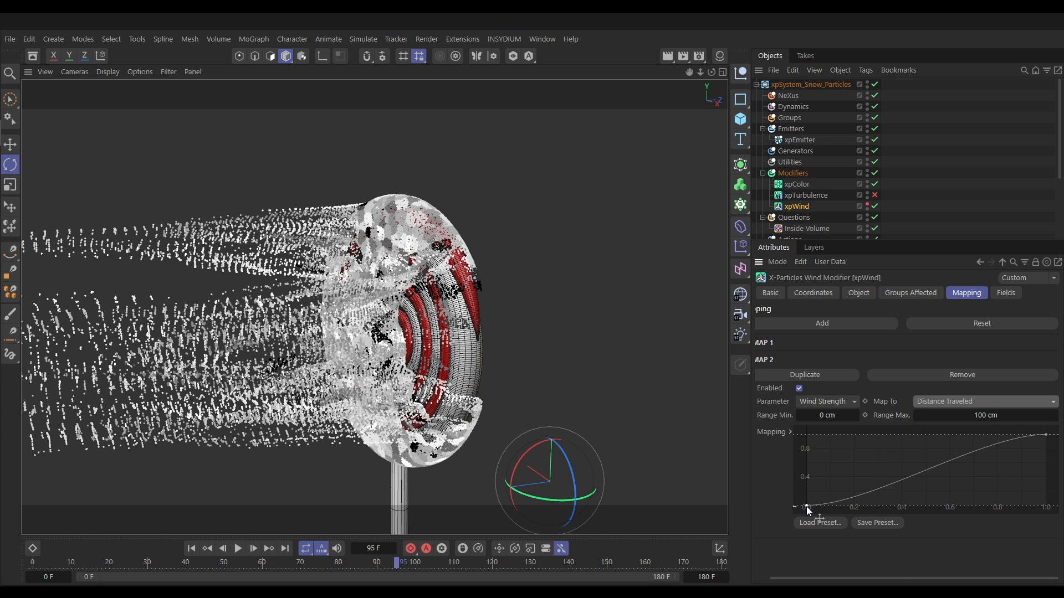
Step: Invert the Distance Traveled curve to fall from 1 to 0, with Range Max 20 cm and full strength held until about 0.4
left_click_drag(807, 506, 804, 432)
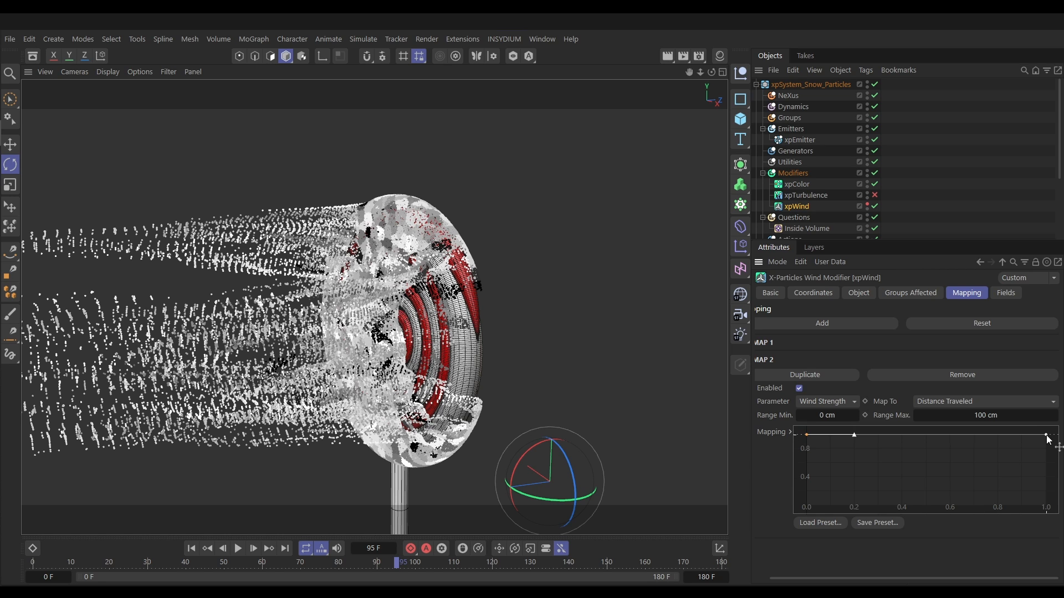
left_click_drag(1048, 438, 1051, 505)
left_click(977, 416)
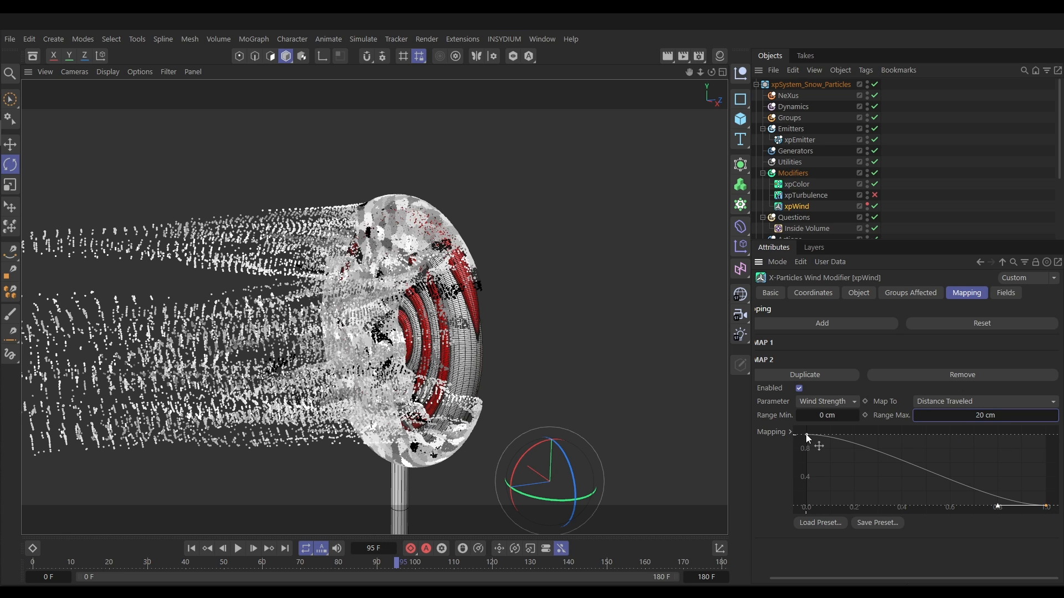
left_click_drag(806, 434, 895, 431)
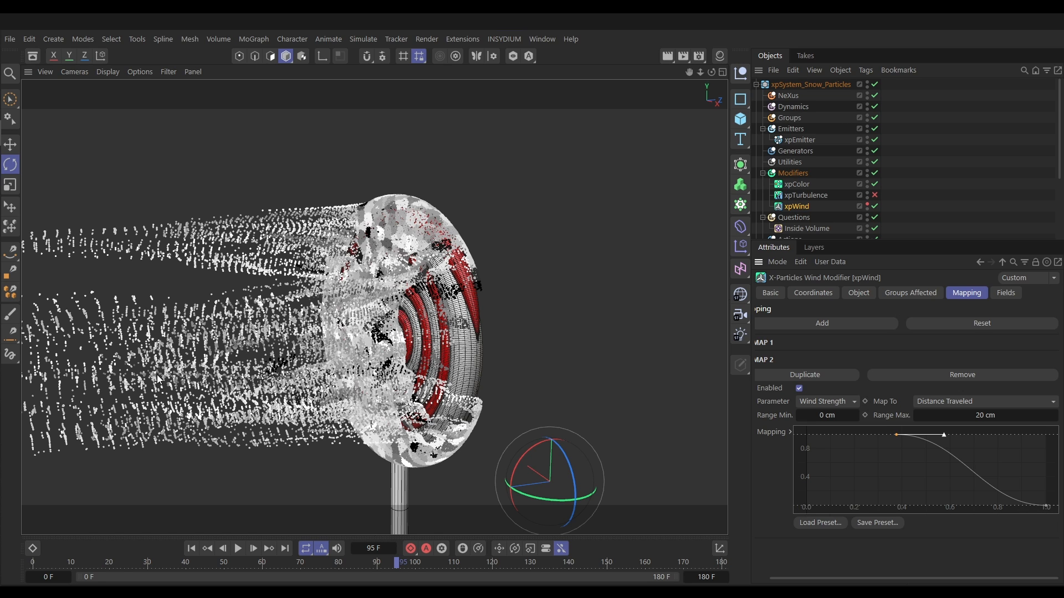
Step: Replay the simulation from the start to frame 113 to check the distance-driven wind
left_click(192, 548)
left_click(238, 549)
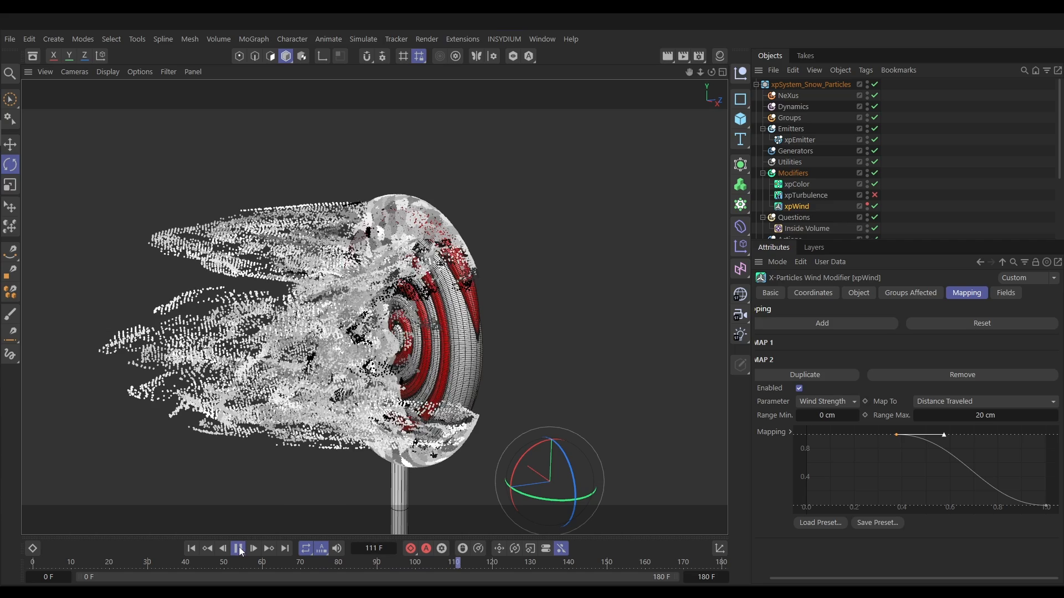
key("F8")
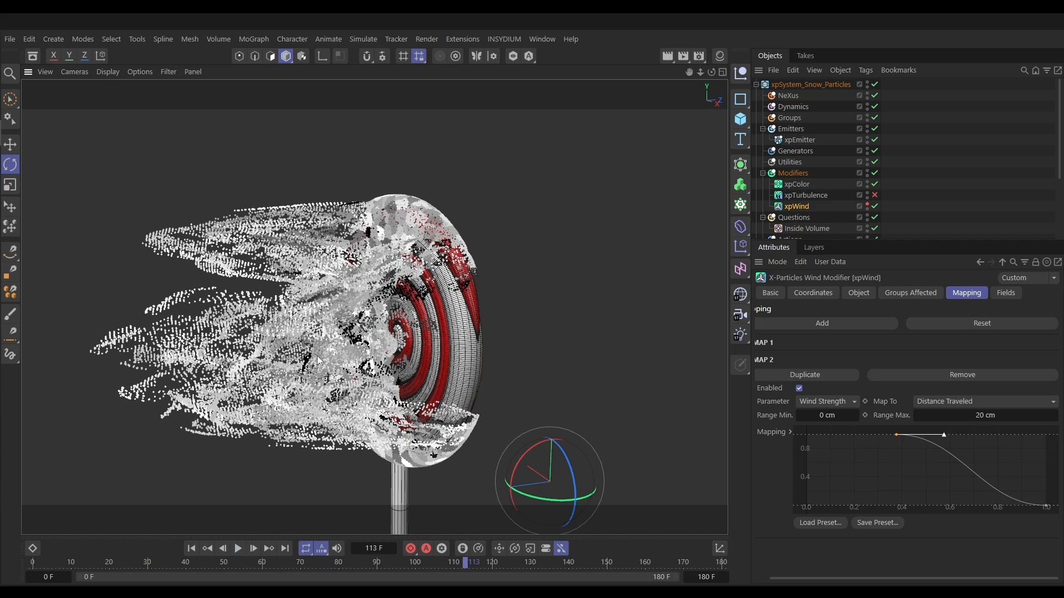
Step: Replay the simulation from the start to frame 65, viewing the lollipop more from the side
left_click_drag(320, 361, 279, 352, "alt")
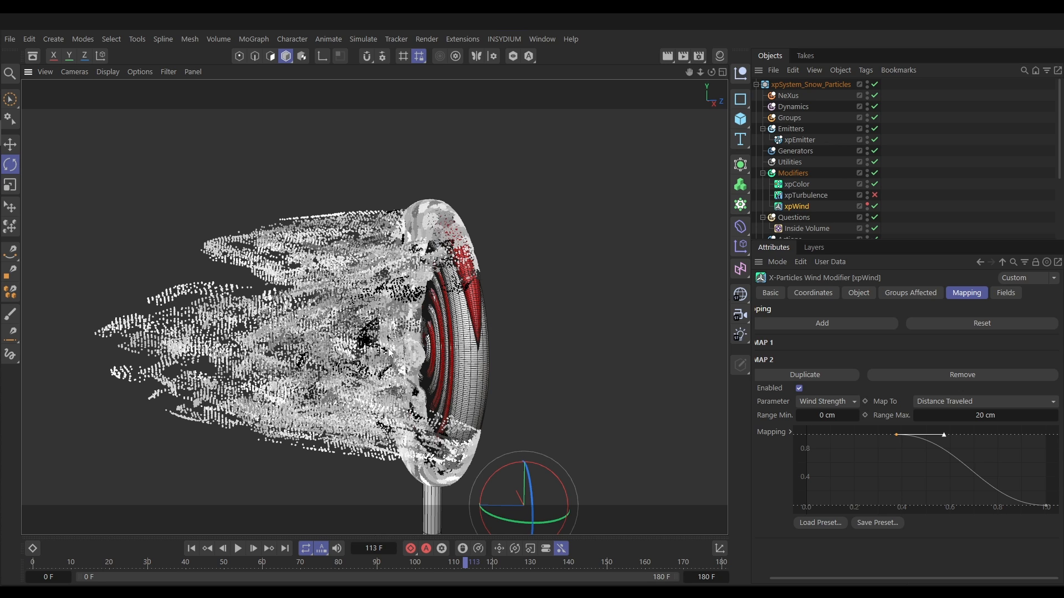
left_click(191, 548)
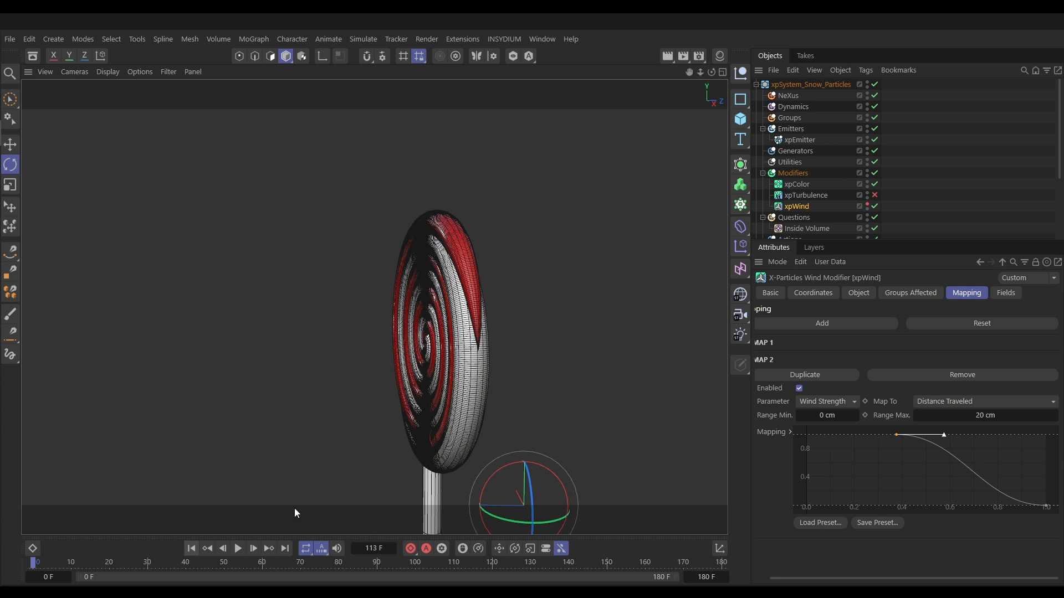
left_click(238, 549)
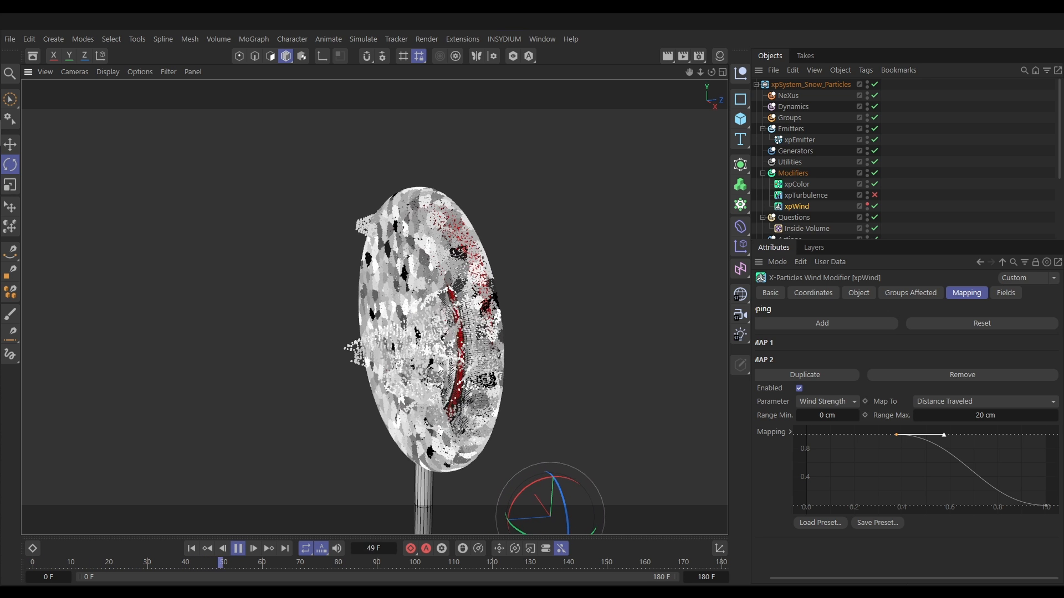
left_click(239, 548)
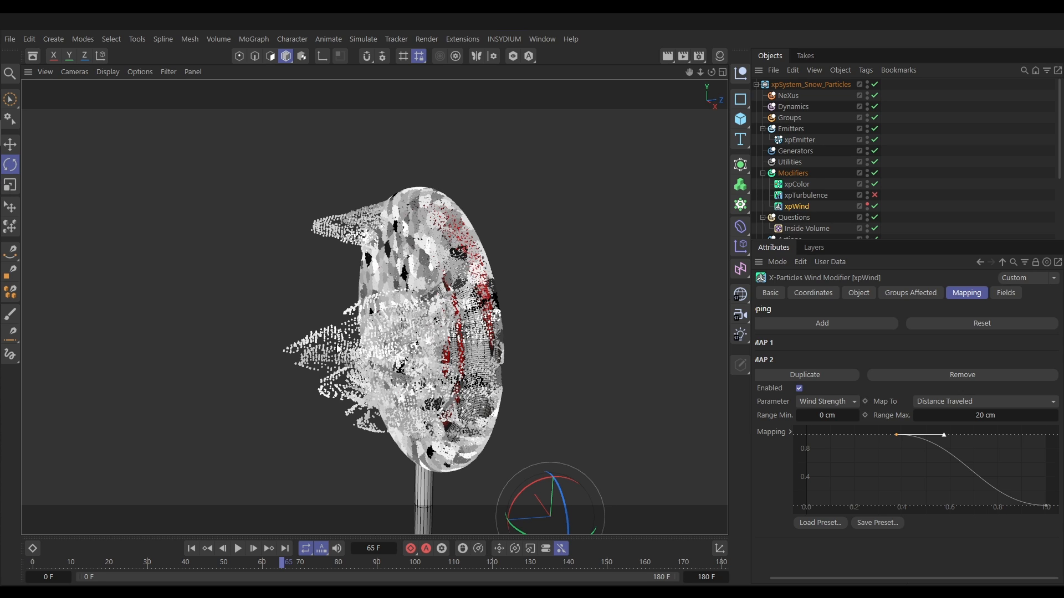
Step: Set the xpEmitter's User Value to 50 with a Variation of 50 in its physical data
left_click(768, 363)
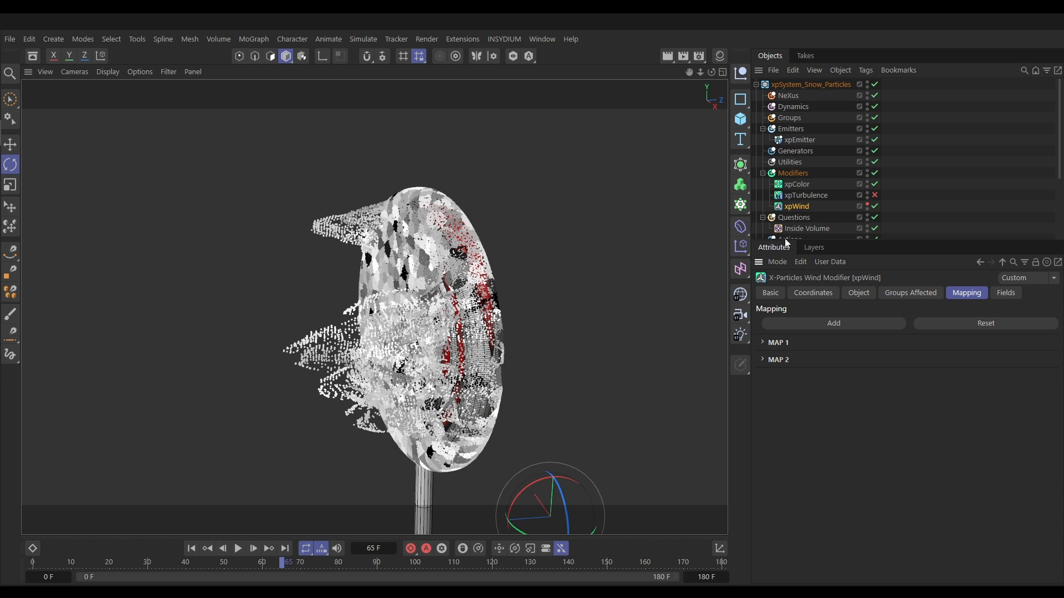
left_click(800, 140)
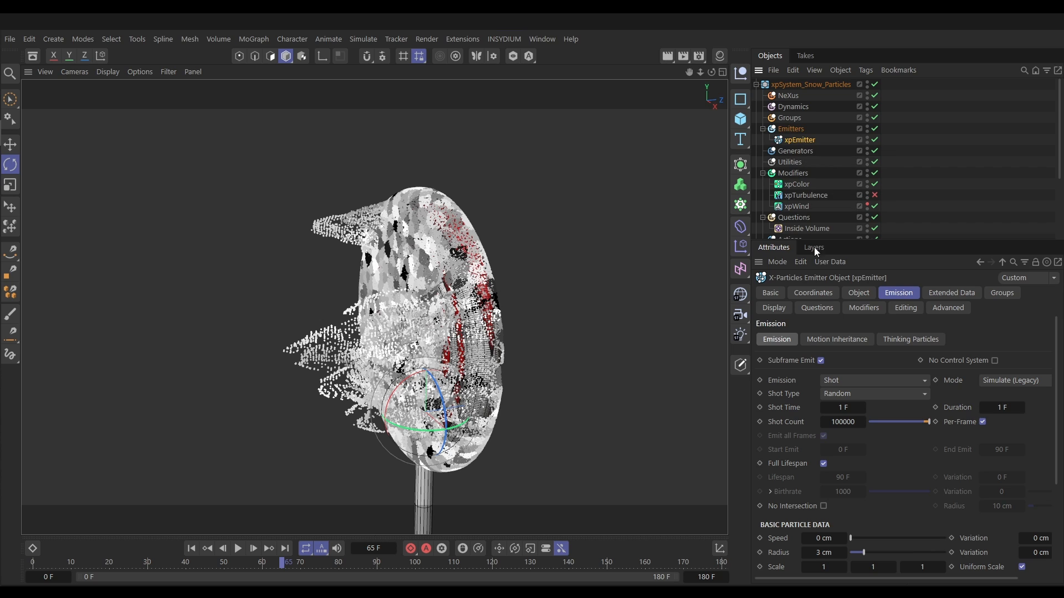
left_click(936, 295)
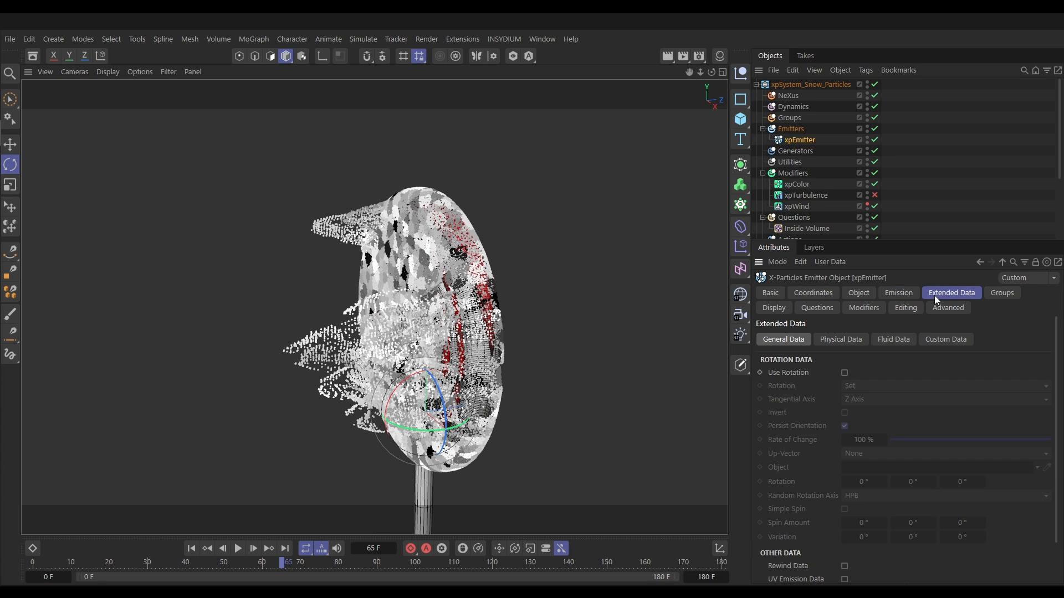
left_click(836, 340)
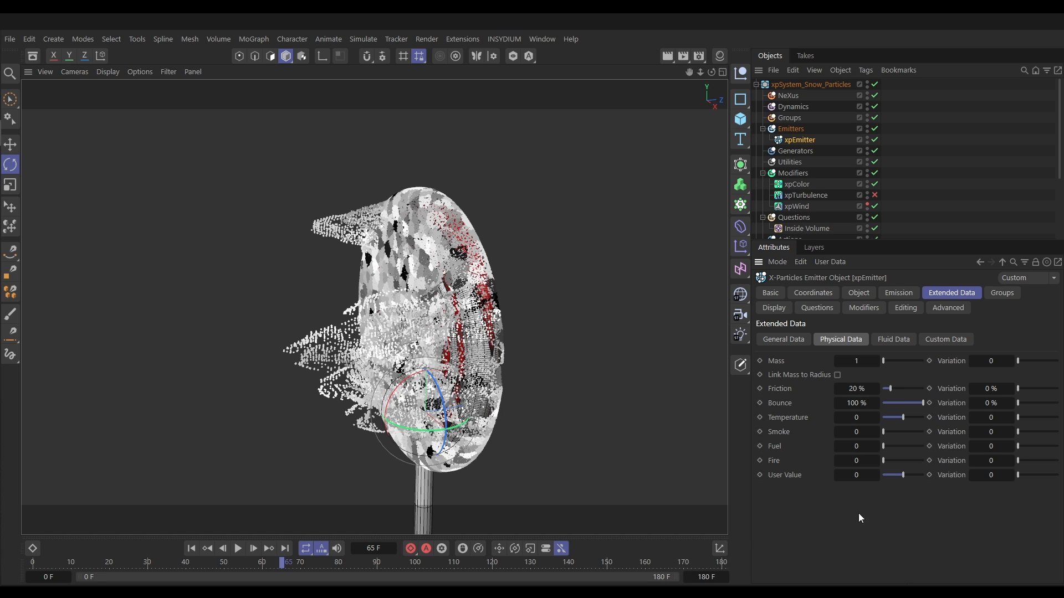
left_click(859, 476)
type("50")
key("Return")
left_click(991, 475)
type("50")
key("Return")
Step: Add a third mapping to xpWind driving Wind Strength by User Value, with the curve's start point raised to about 0.85
left_click(797, 208)
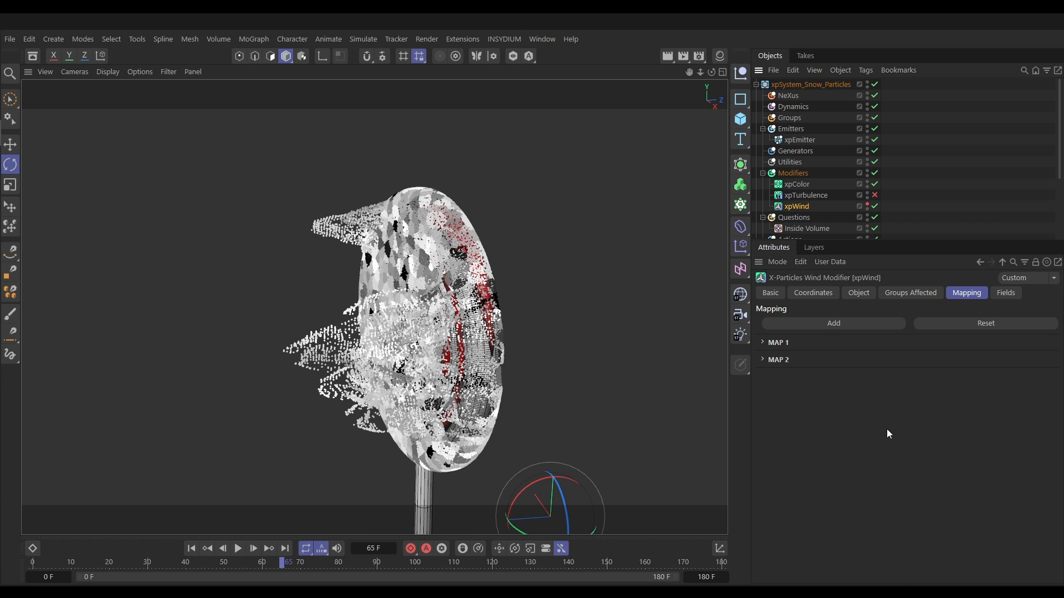
left_click(830, 323)
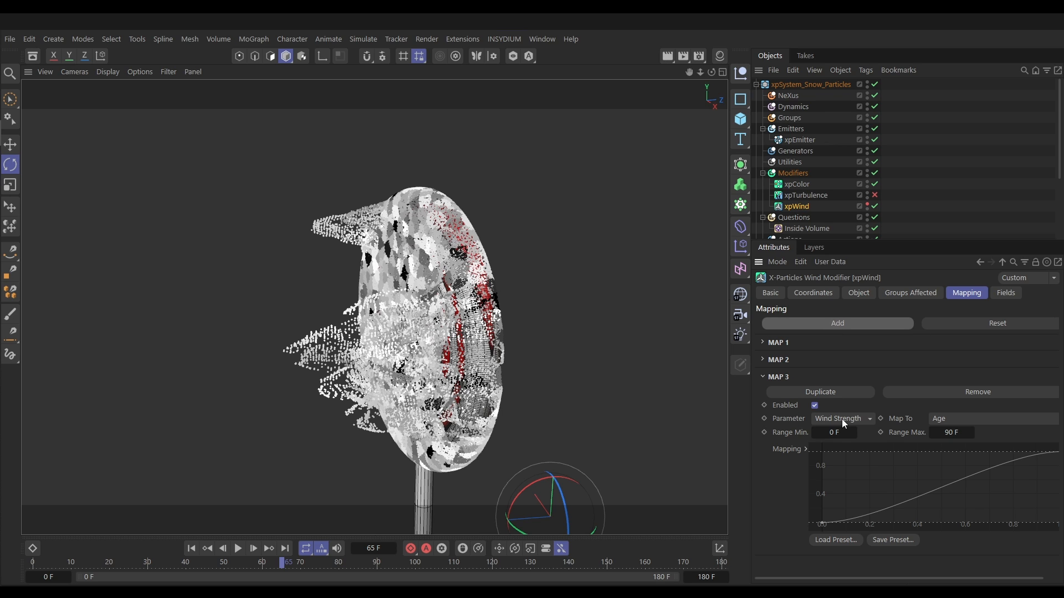
left_click(946, 420)
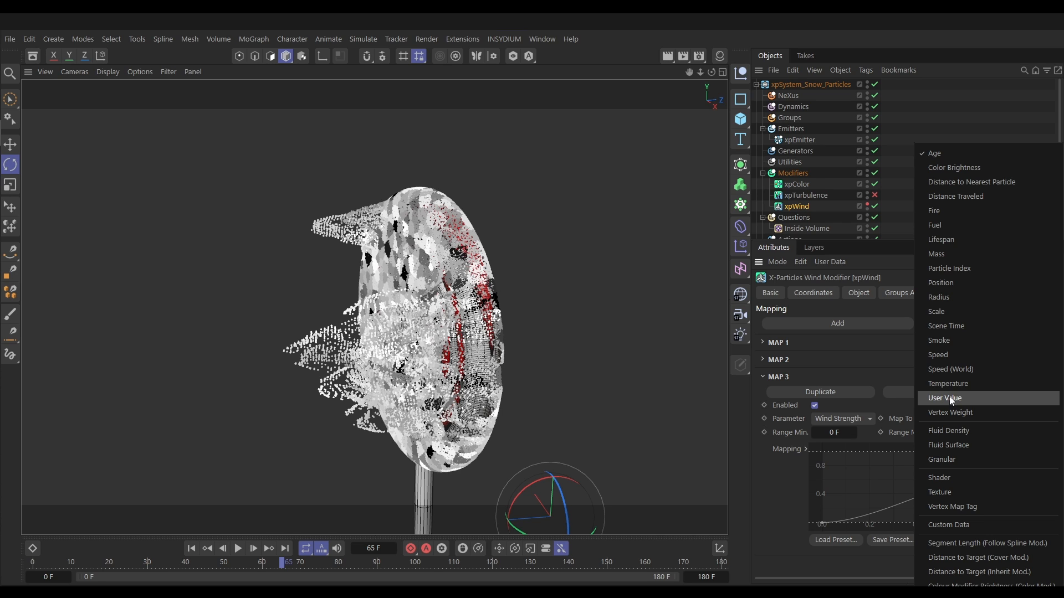
left_click(950, 399)
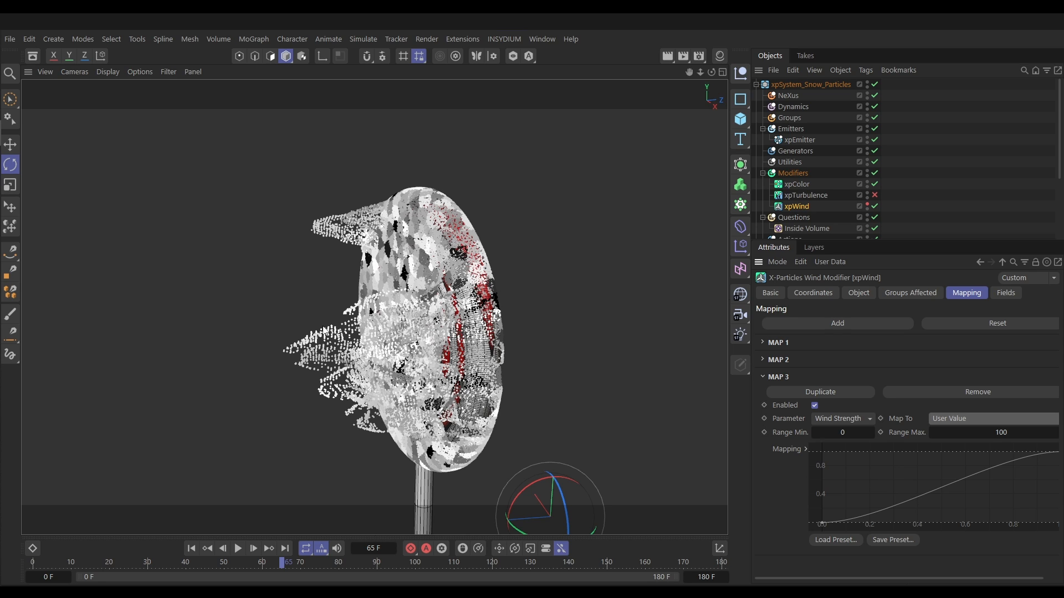
left_click_drag(824, 523, 802, 461)
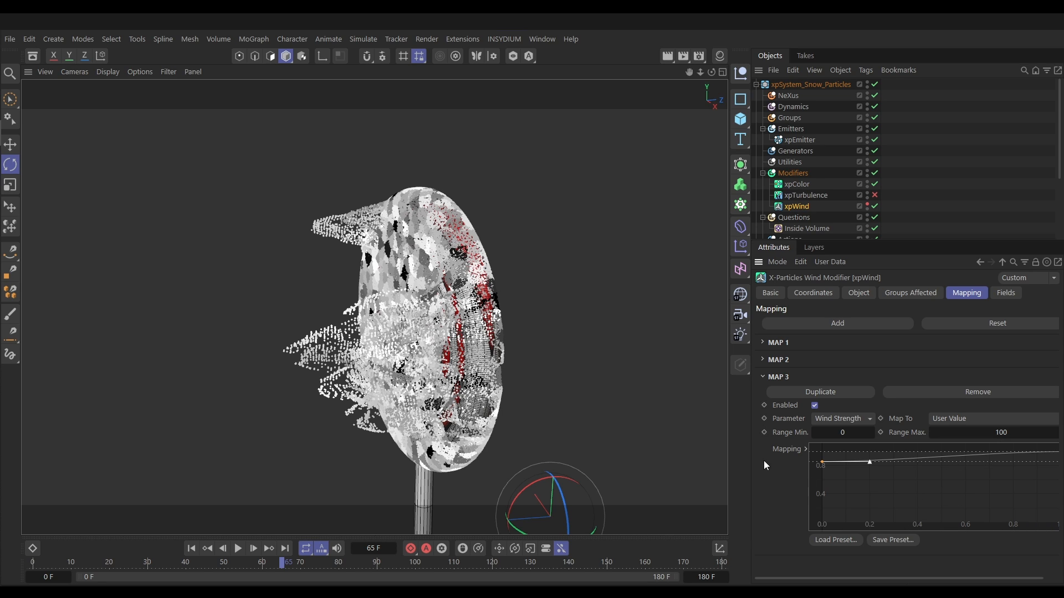
Step: Replay the simulation from the start while orbiting to inspect the user-value wind variation, and return to frame 0
left_click(191, 549)
left_click(237, 549)
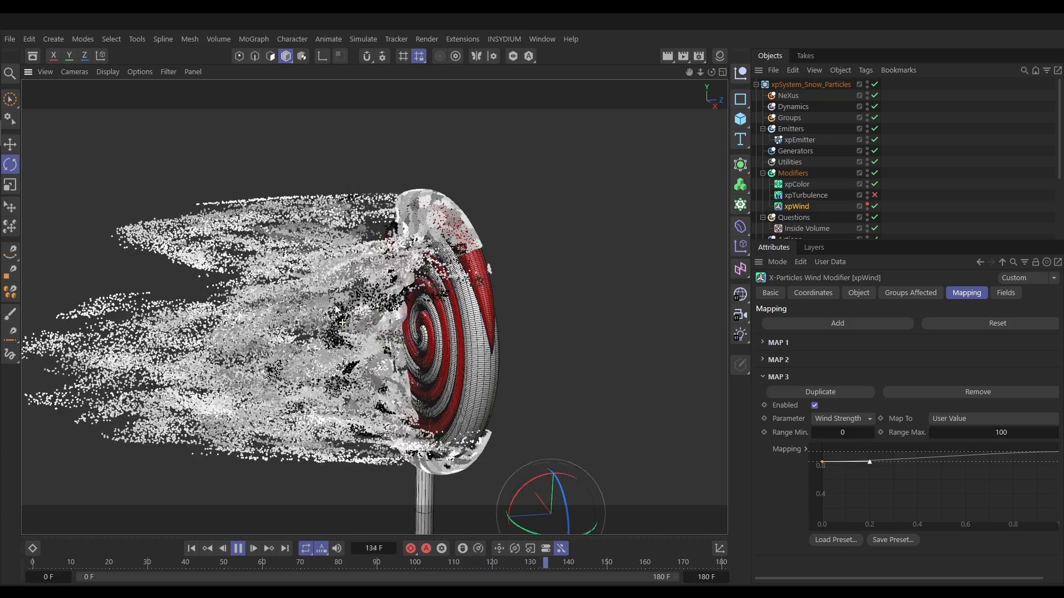
left_click_drag(342, 322, 262, 309, "alt")
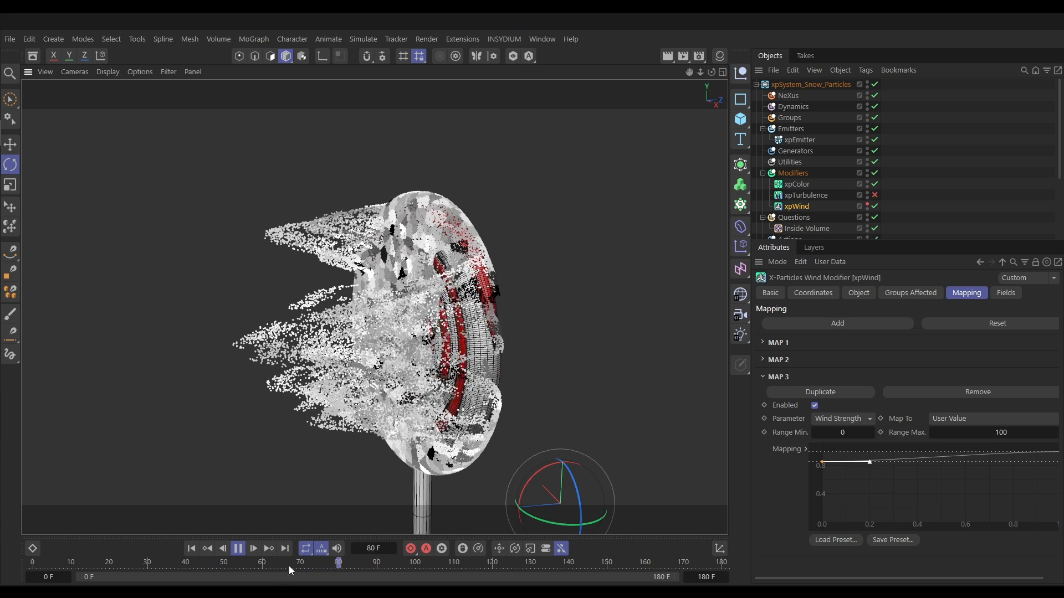
left_click(239, 549)
left_click(192, 551)
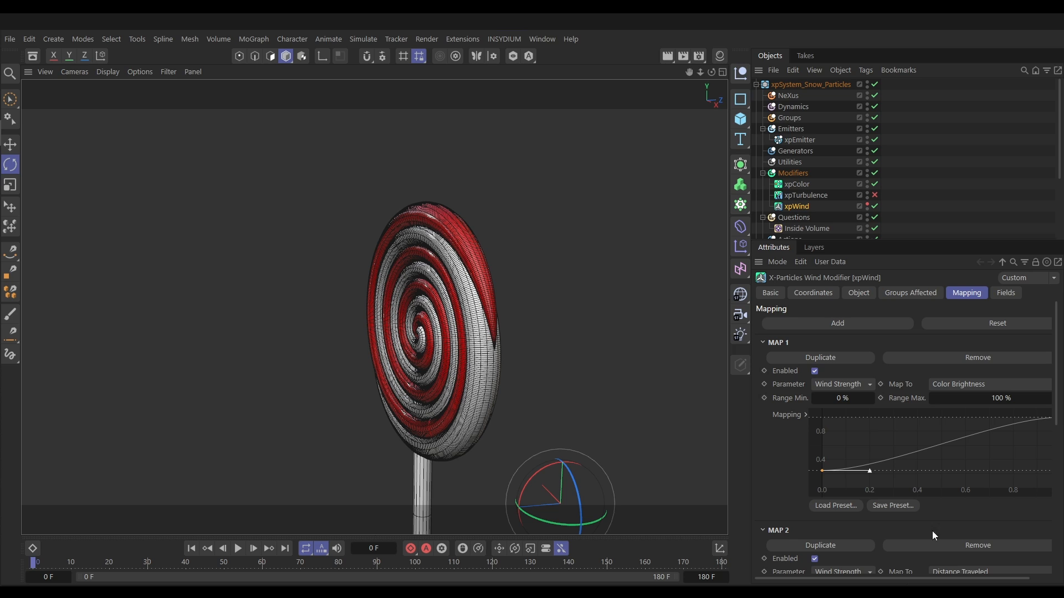
Step: Re-enable the xpTurbulence modifier, review its object properties, and show its mapping settings
left_click(875, 195)
left_click(802, 194)
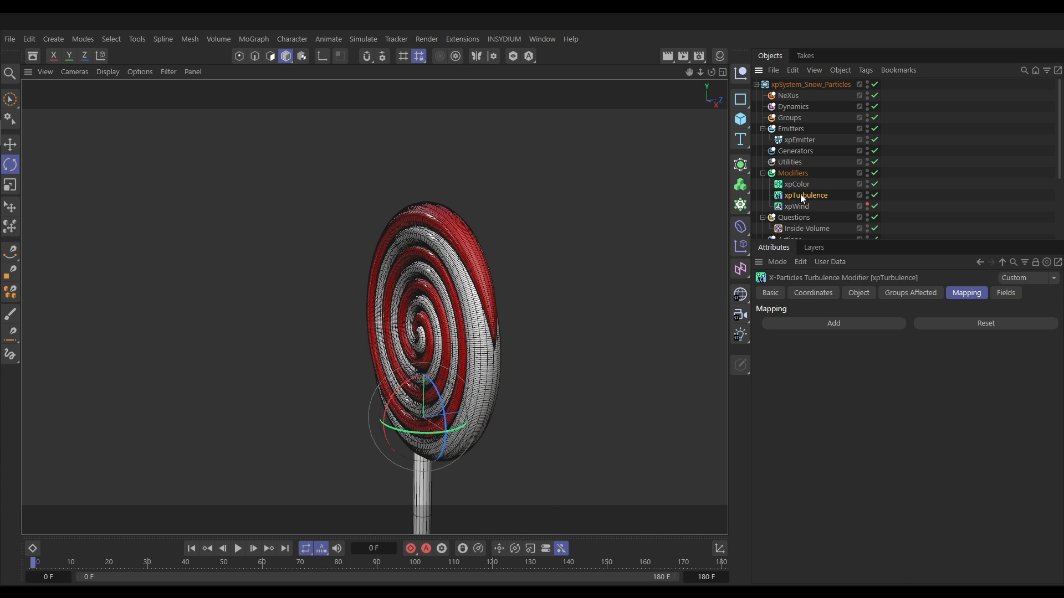
left_click(856, 293)
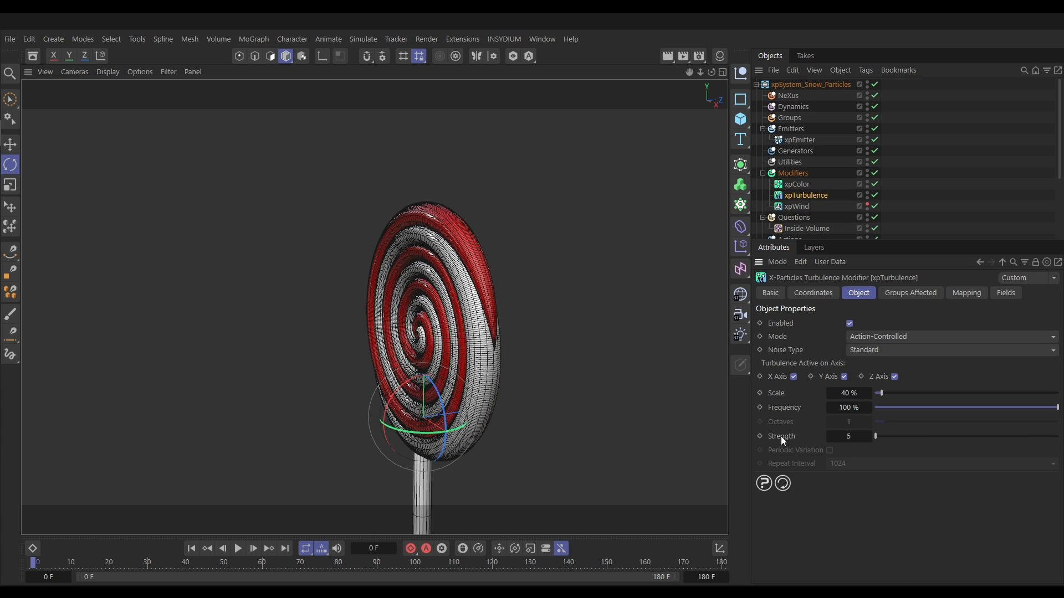
left_click(960, 296)
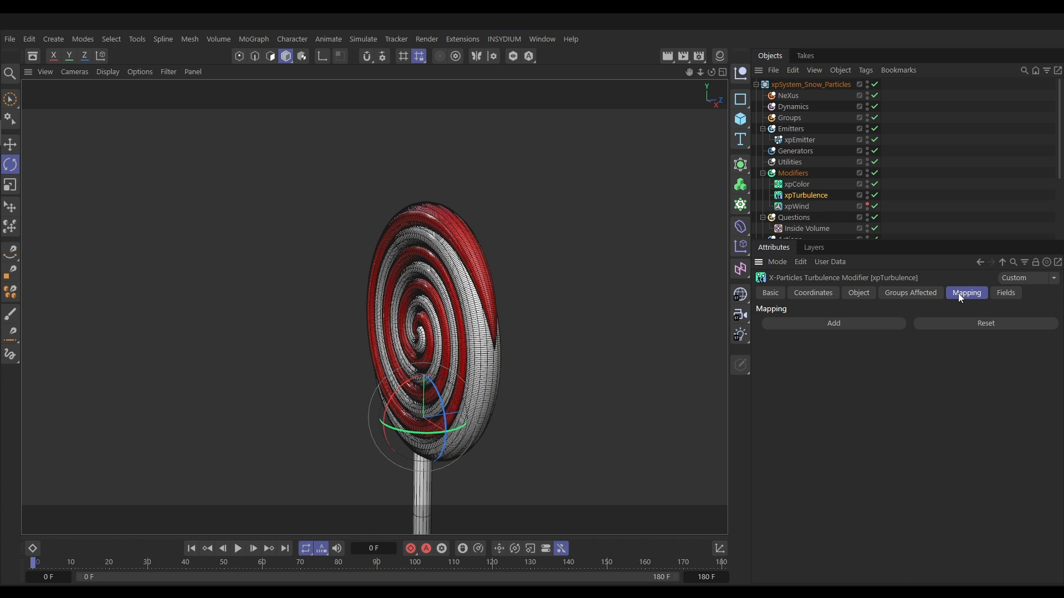
Step: Add a mapping to xpTurbulence driving Strength by Color Brightness, with the curve's start point raised to about 0.4
left_click(837, 325)
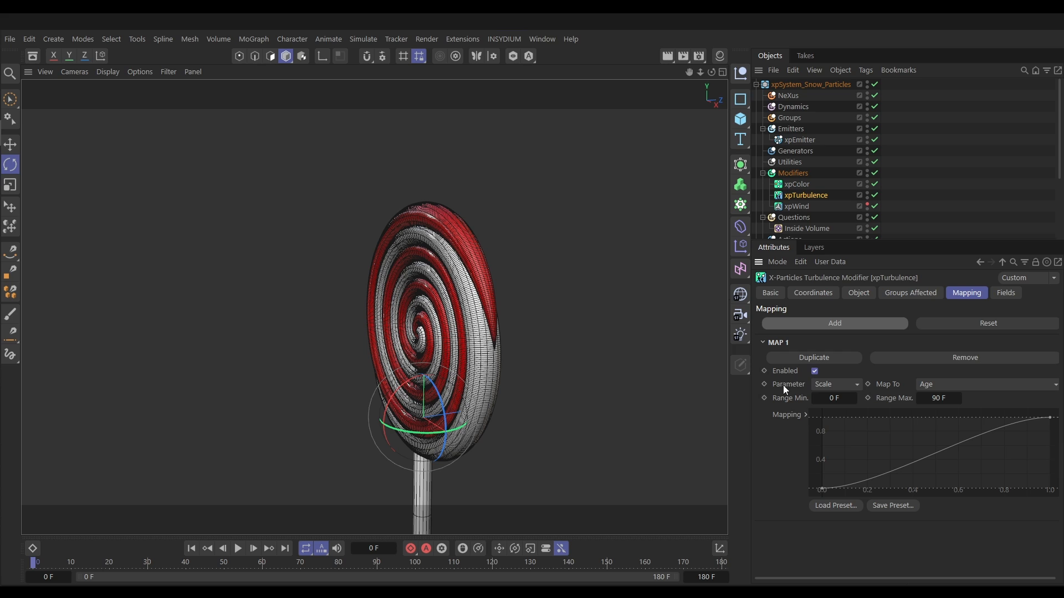
left_click(837, 385)
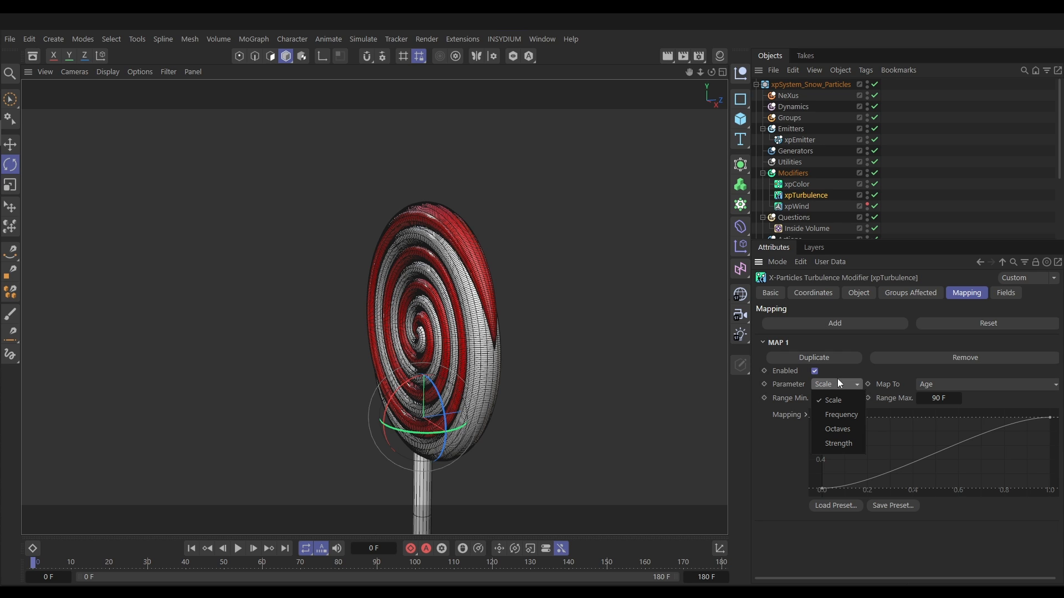
left_click(836, 443)
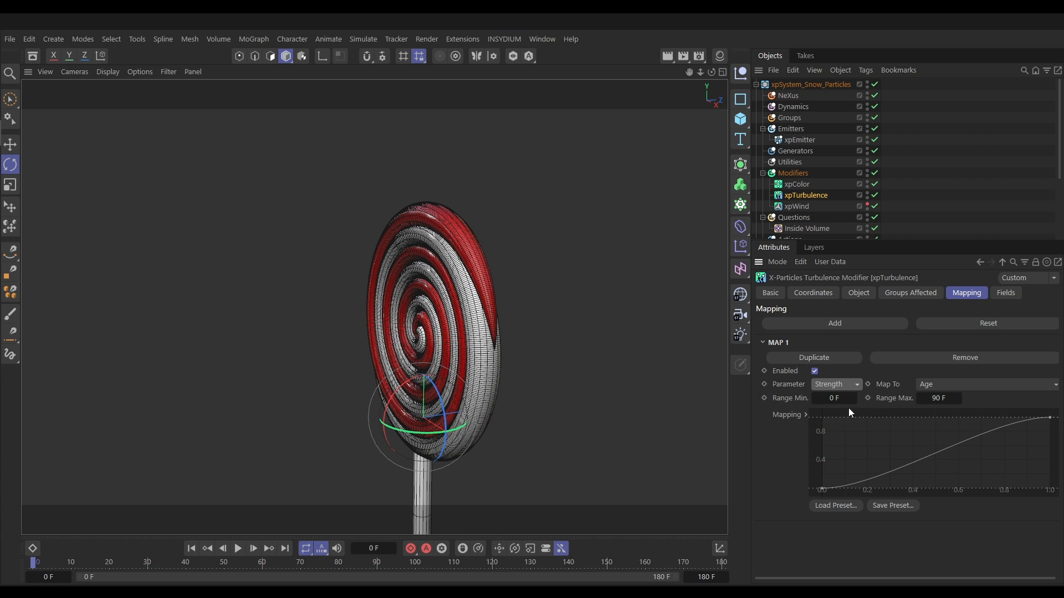
left_click(932, 387)
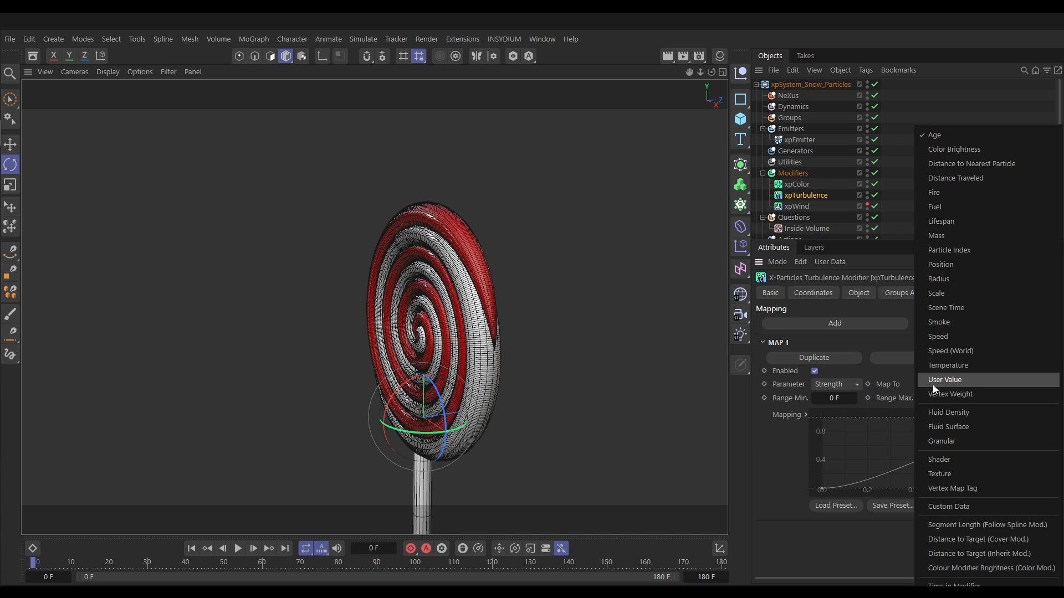
left_click(945, 151)
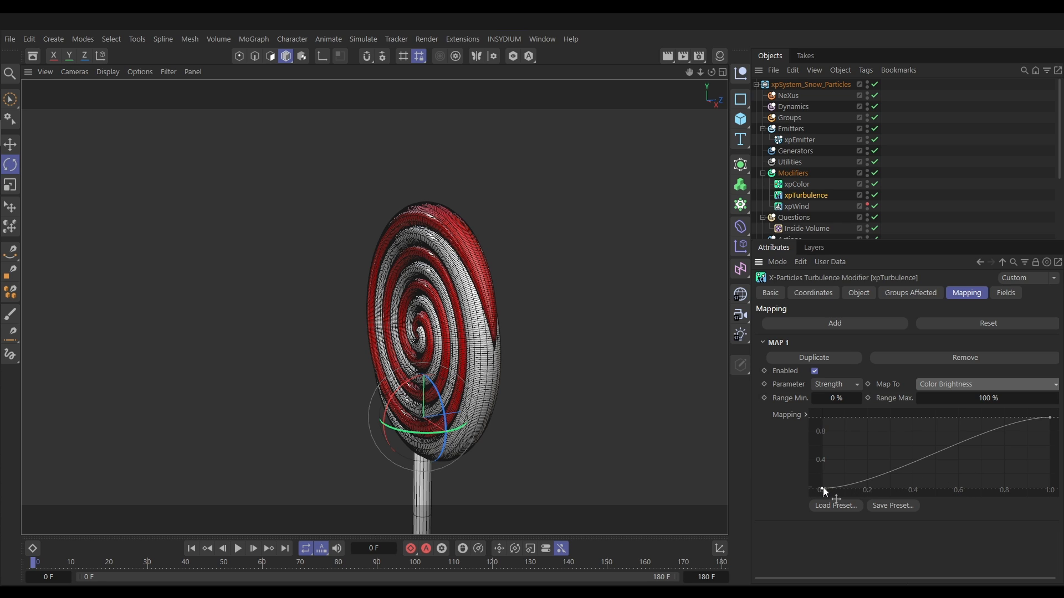
left_click_drag(822, 489, 816, 463)
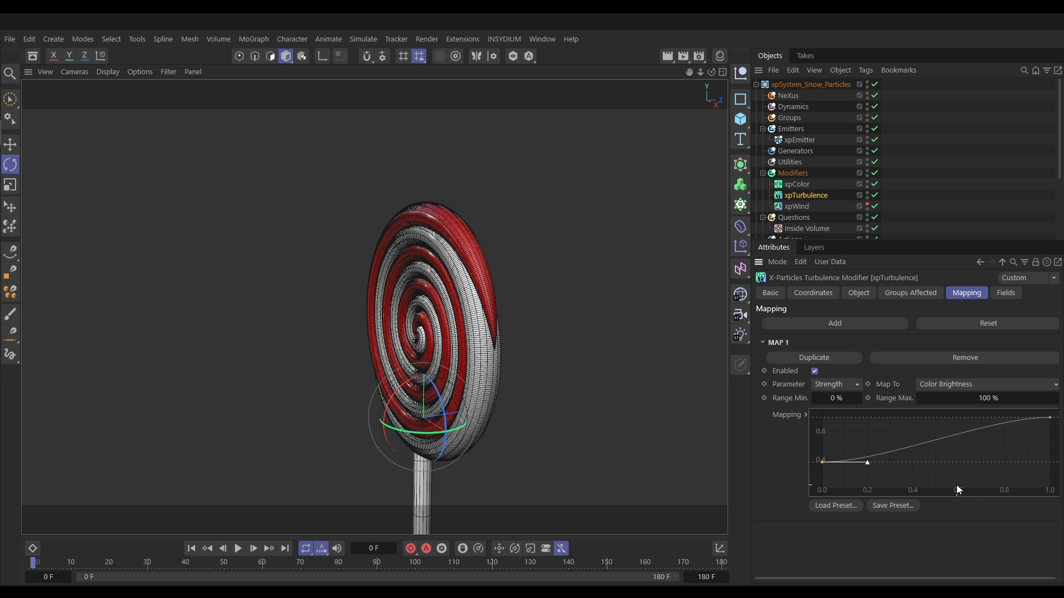
Step: Play the simulation to inspect the brightness-driven turbulence on the snow, and recheck the Color Brightness mapping of xpTurbulence
left_click(763, 343)
left_click(238, 549)
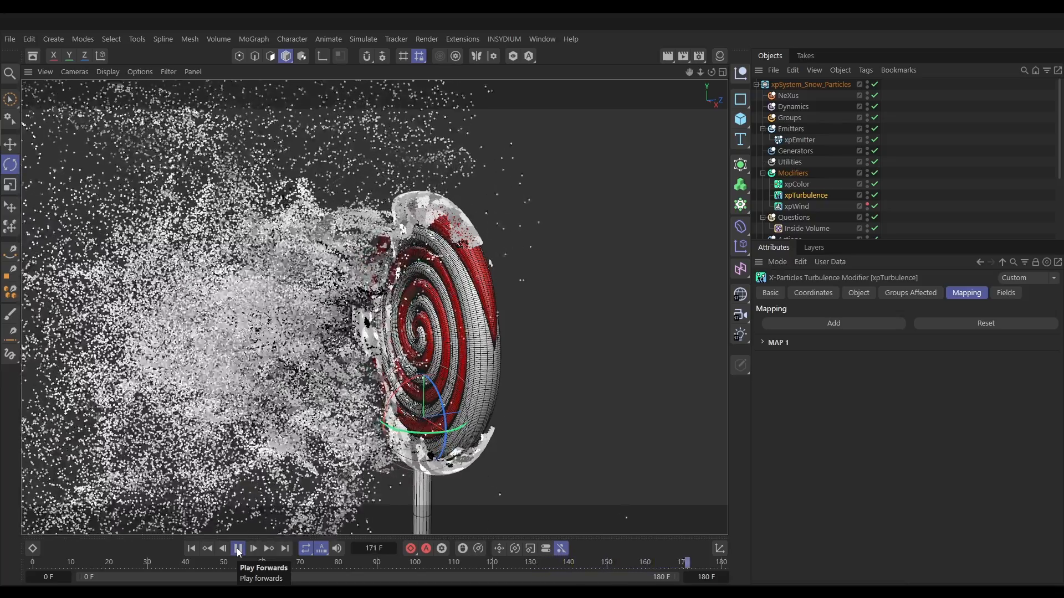
left_click(238, 548)
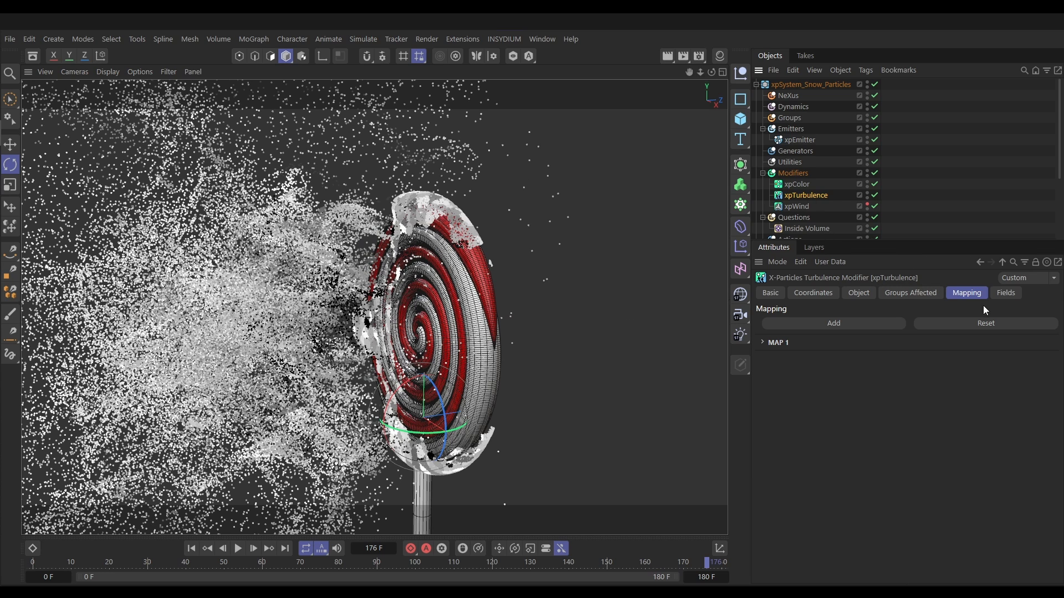
left_click(764, 343)
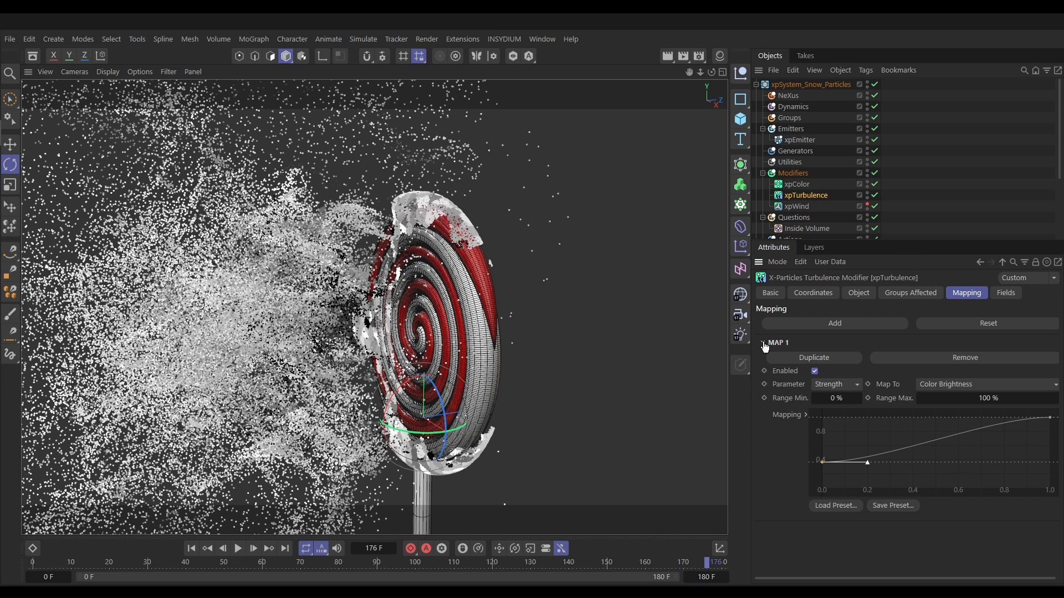
left_click(764, 344)
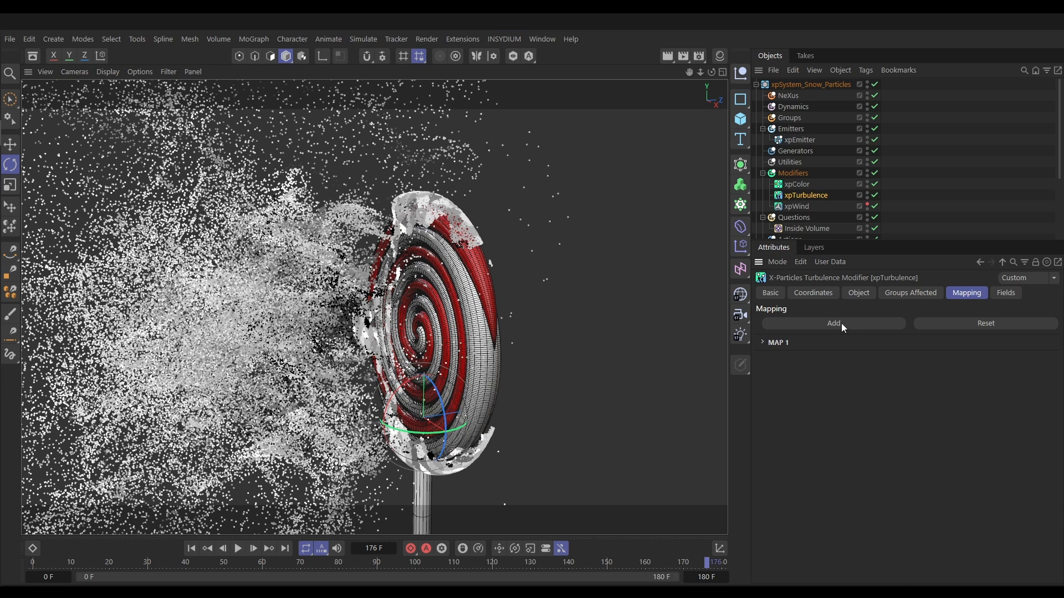
Step: Add a second mapping to xpTurbulence driving Strength by User Value, with the curve's start point raised to about 0.7
left_click(840, 324)
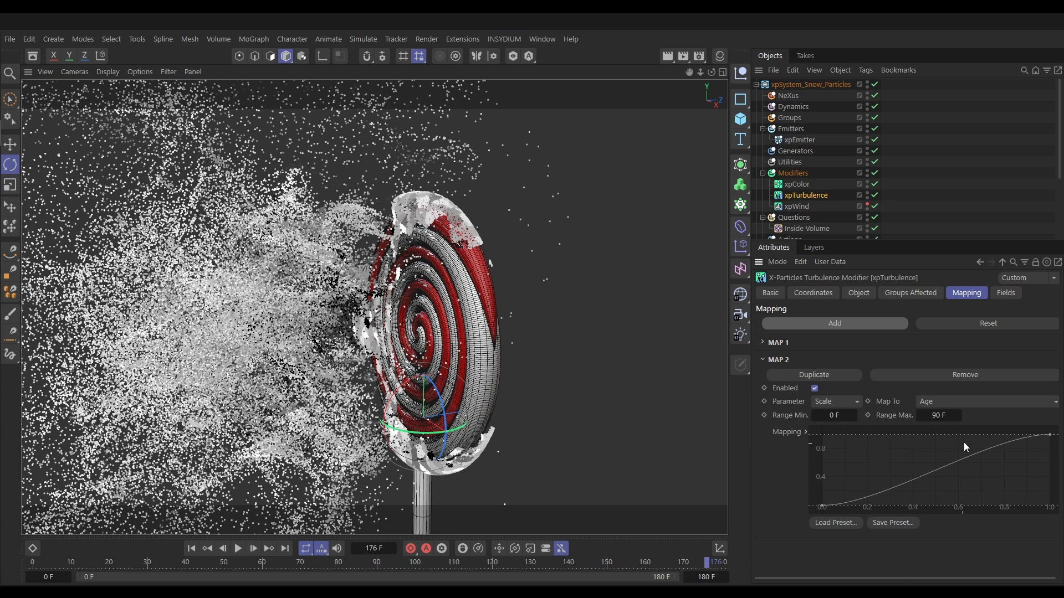
left_click(819, 401)
left_click(834, 458)
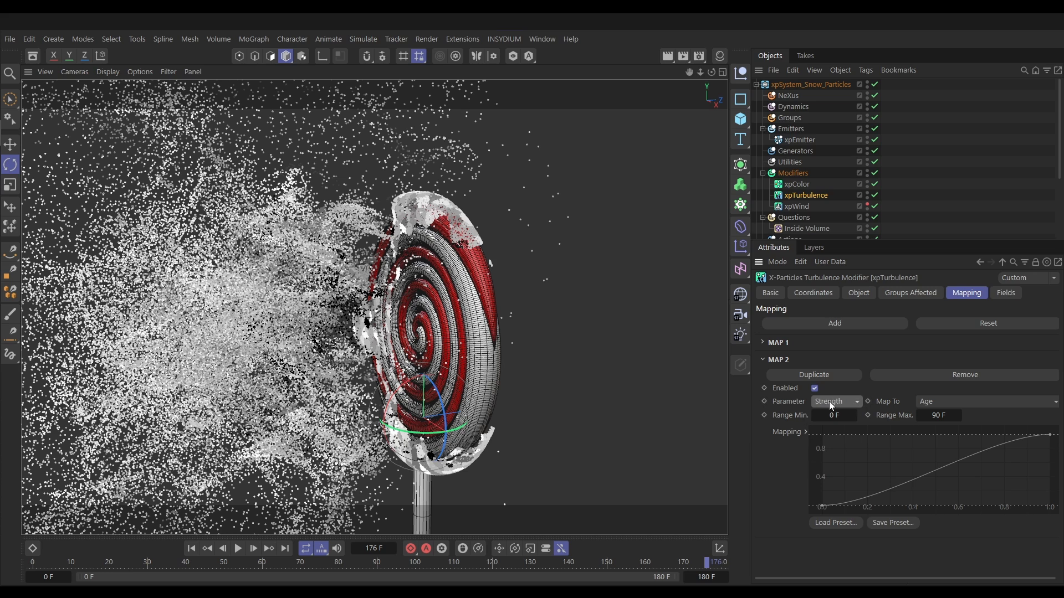
left_click(941, 405)
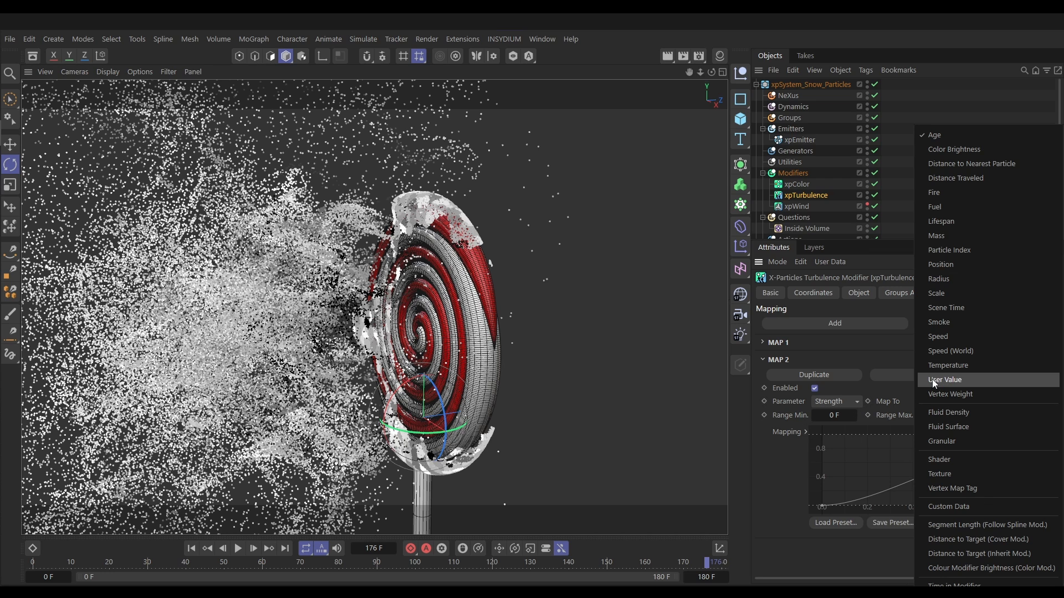
left_click(934, 382)
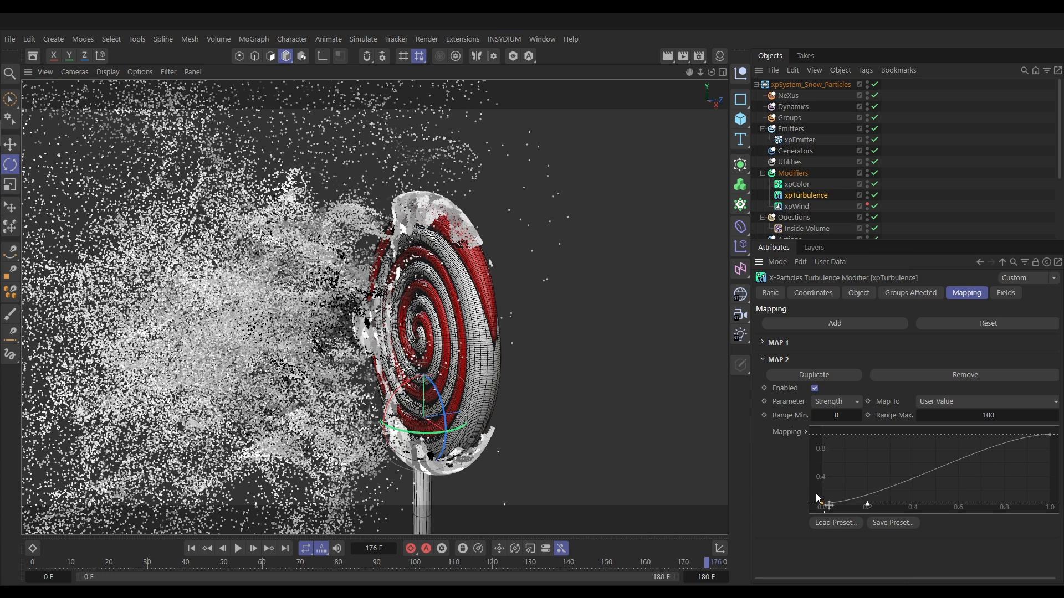
left_click_drag(817, 495, 807, 455)
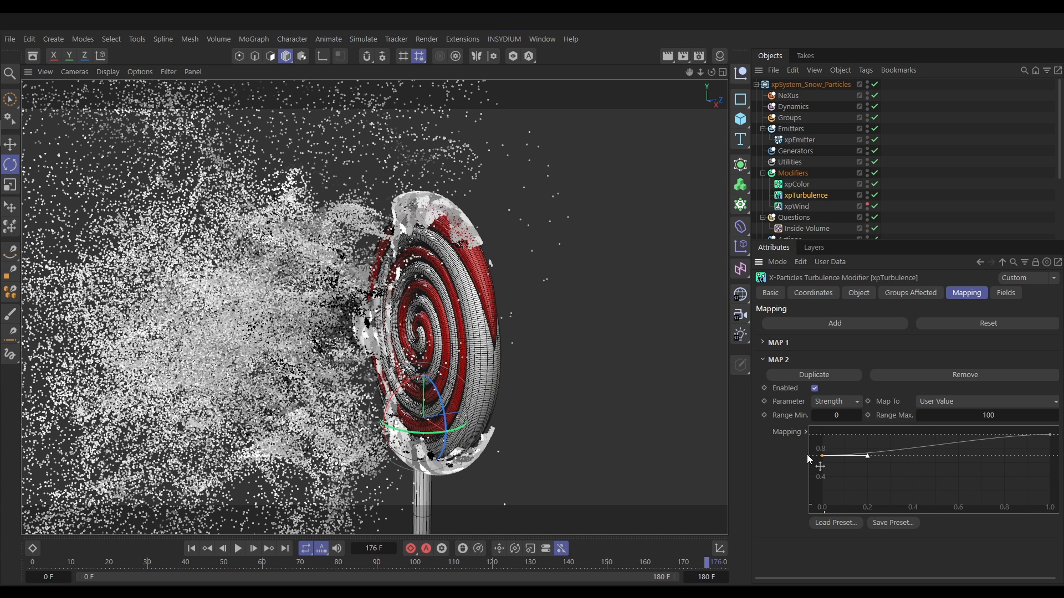
Step: Set the xpTurbulence modifier's Strength to 4 and its Scale to 46%
left_click(858, 294)
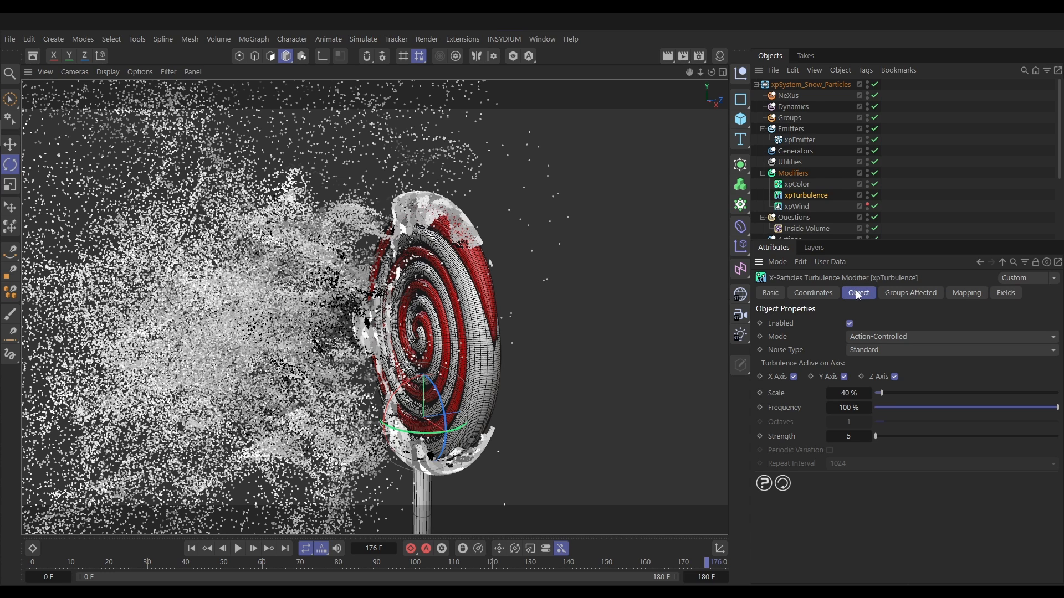
double_click(850, 436)
double_click(845, 393)
Step: Replay the simulation from the start while orbiting around the lollipop to inspect the adjusted turbulence
left_click(191, 549)
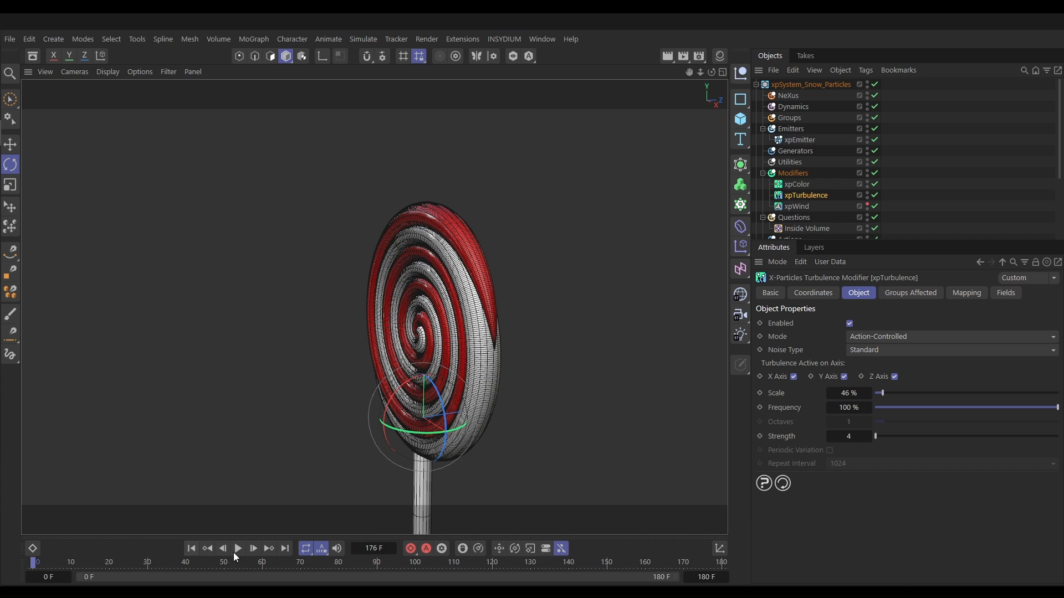
left_click(237, 550)
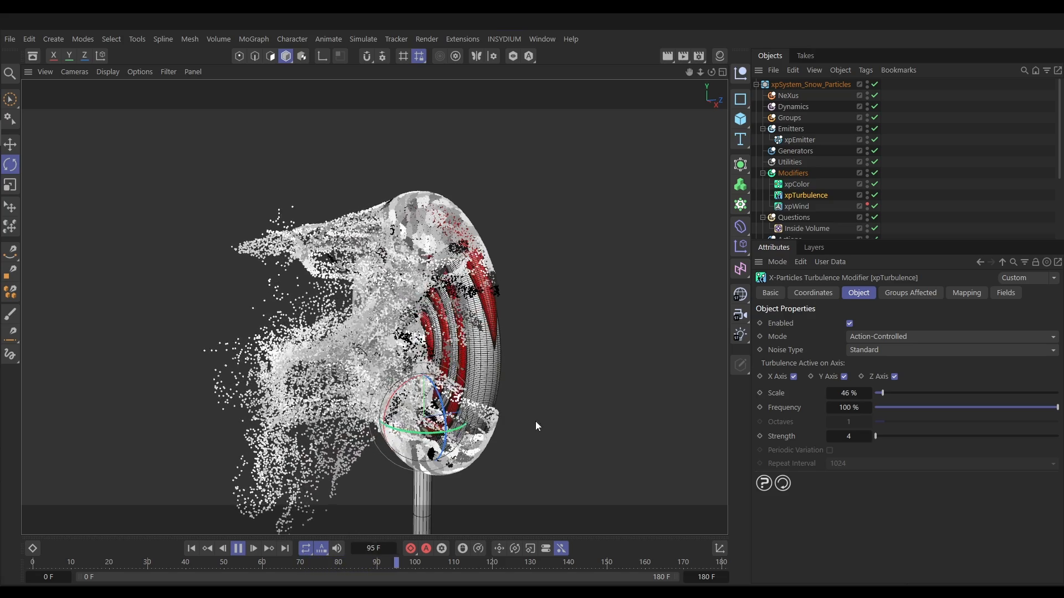
left_click_drag(481, 400, 395, 394, "alt")
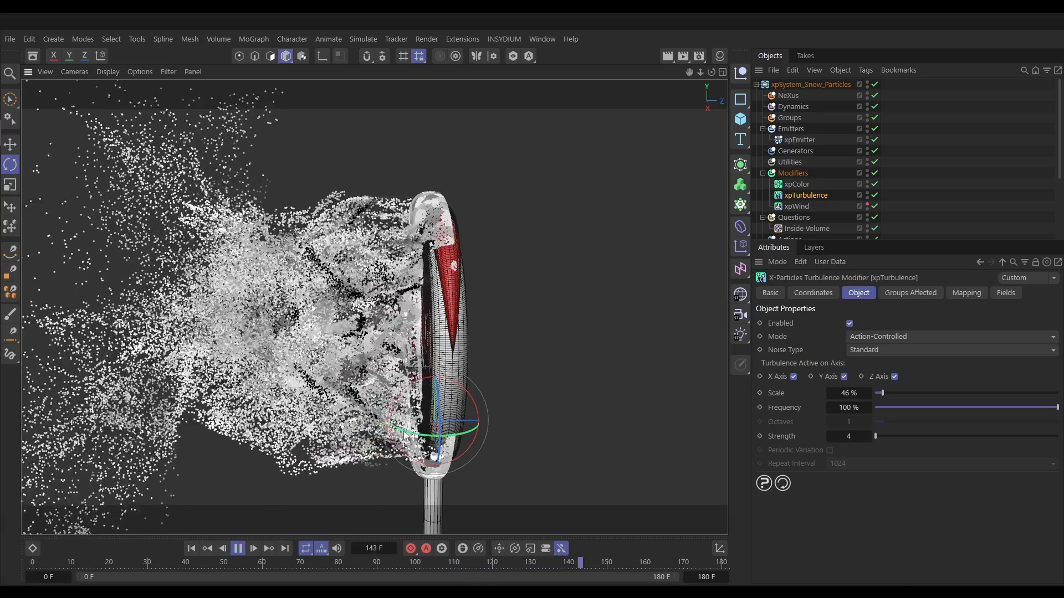
left_click_drag(405, 436, 468, 348, "alt")
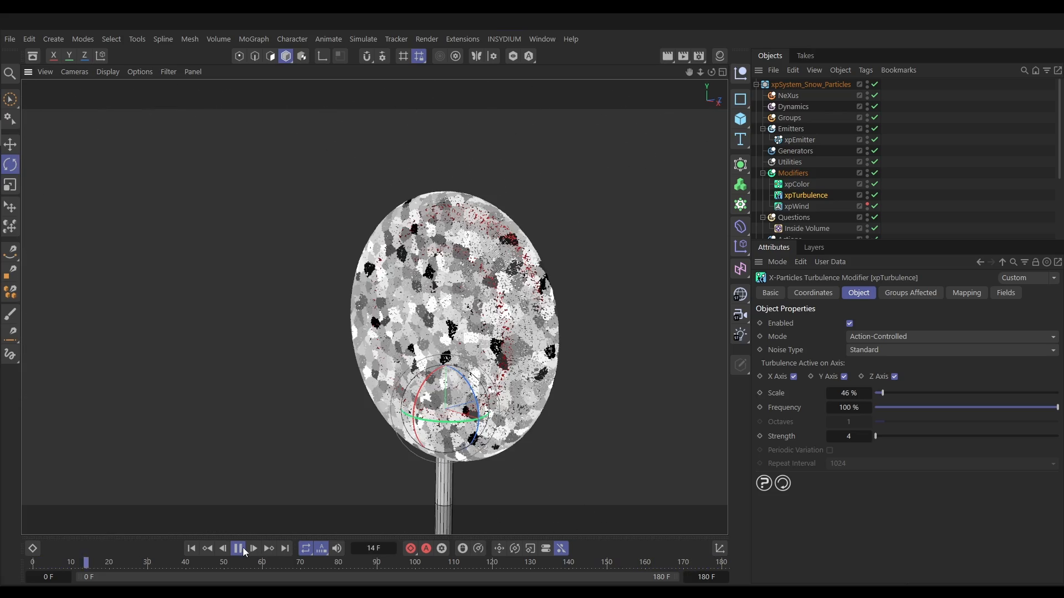
left_click(242, 550)
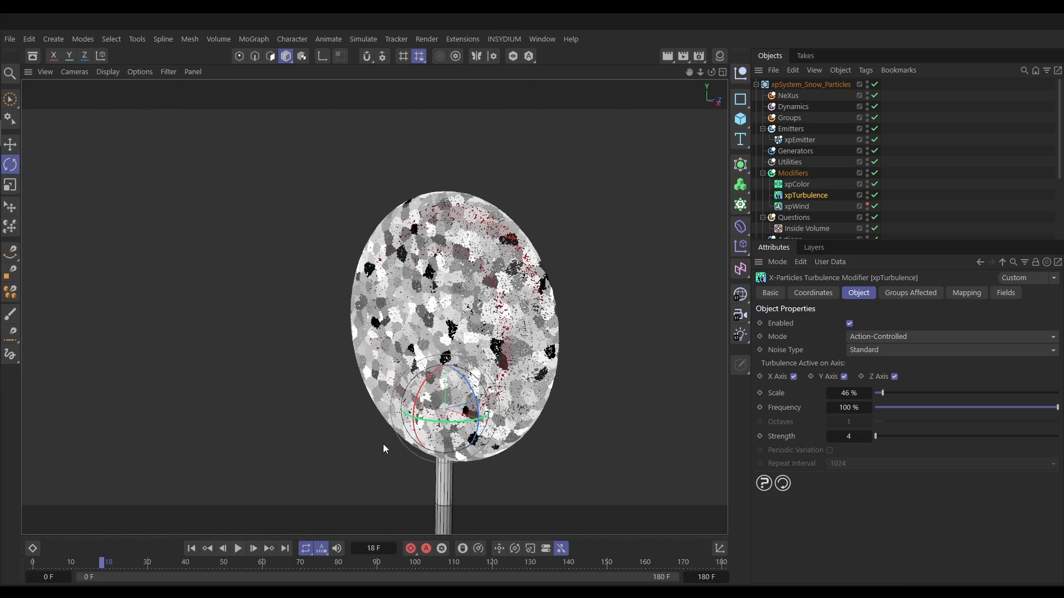
Step: Show the mapping settings of xpWind and play the simulation to examine how far the wind carries the snow
left_click(810, 208)
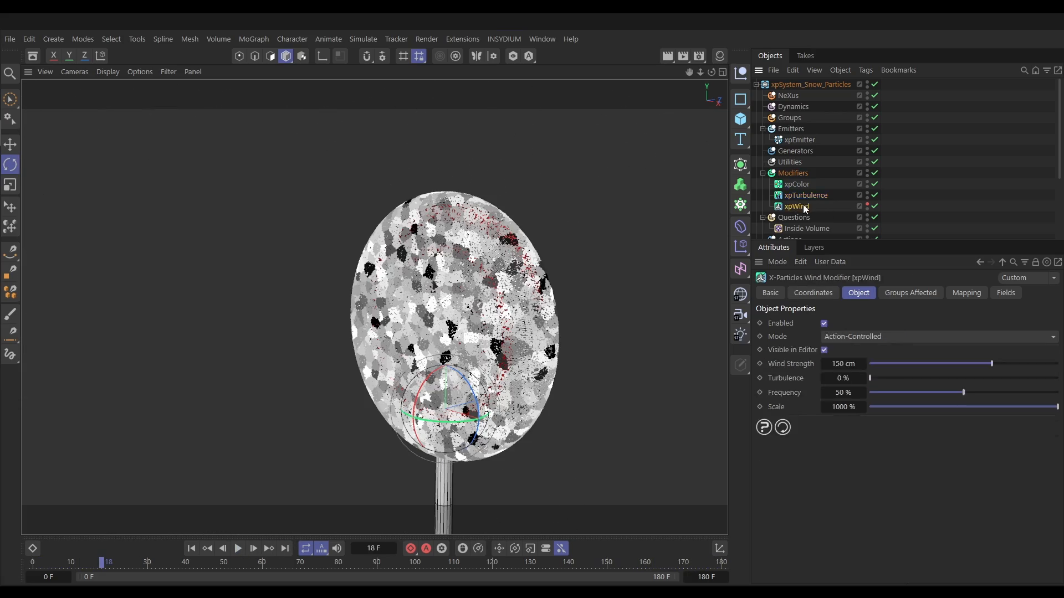
left_click(957, 298)
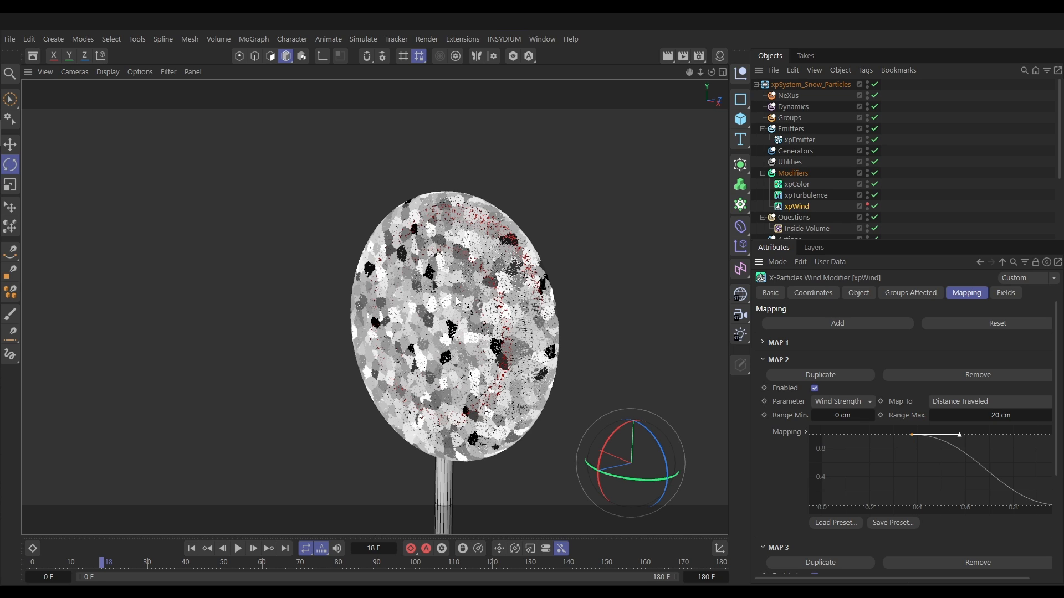
left_click(243, 549)
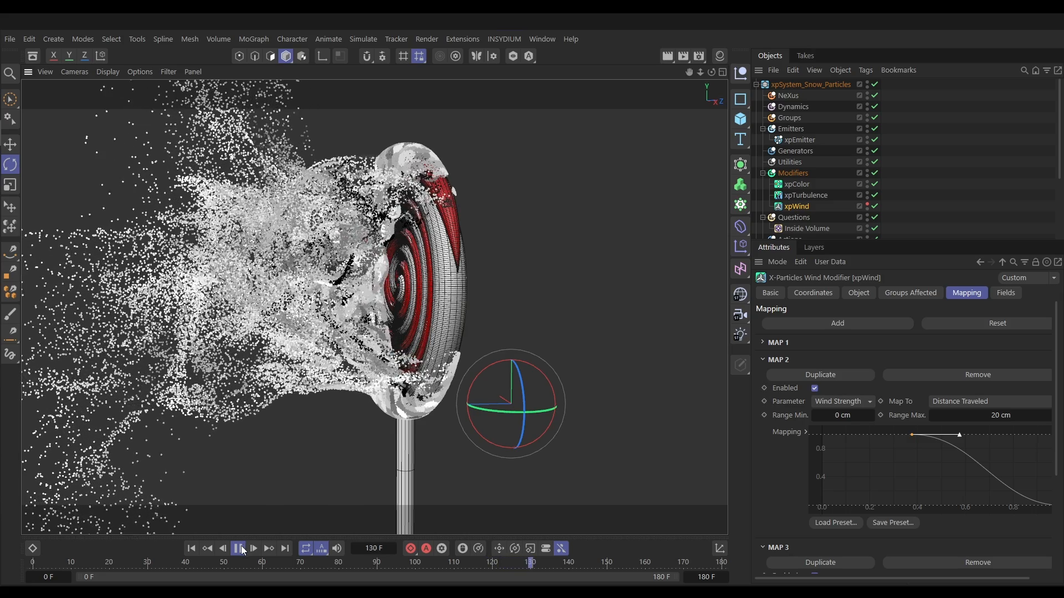
left_click(240, 549)
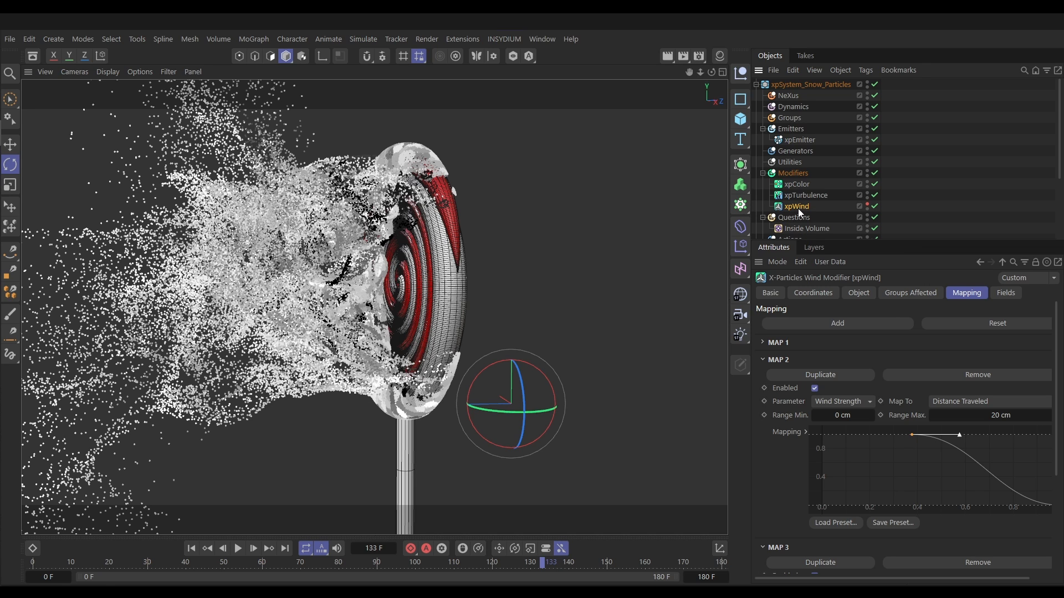
Step: Duplicate the xpWind modifier and rename the copy xpWind.Accelerator
key("ctrl+c")
key("ctrl+v")
left_click(778, 293)
left_click(889, 341)
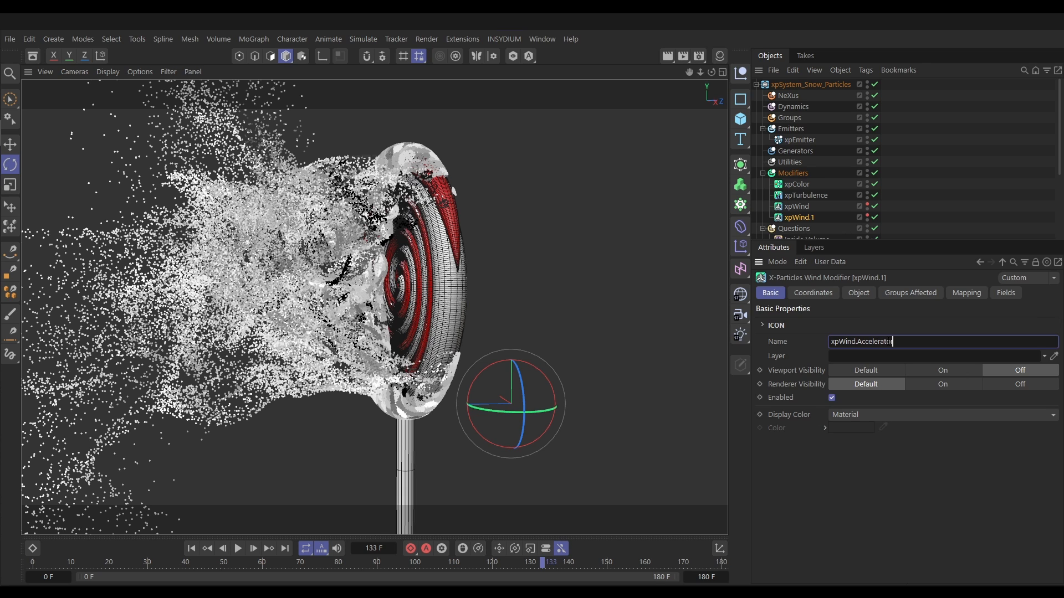
key("Return")
left_click(815, 218)
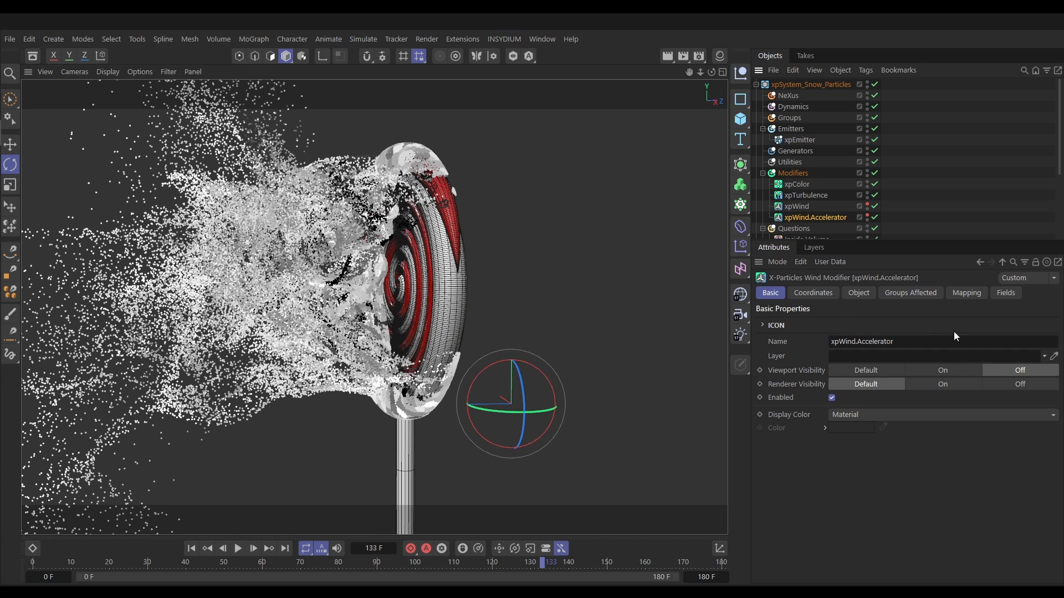
Step: Set the Distance Traveled mapping range of xpWind.Accelerator to a minimum of 30 cm and a maximum of 110 cm
left_click(962, 294)
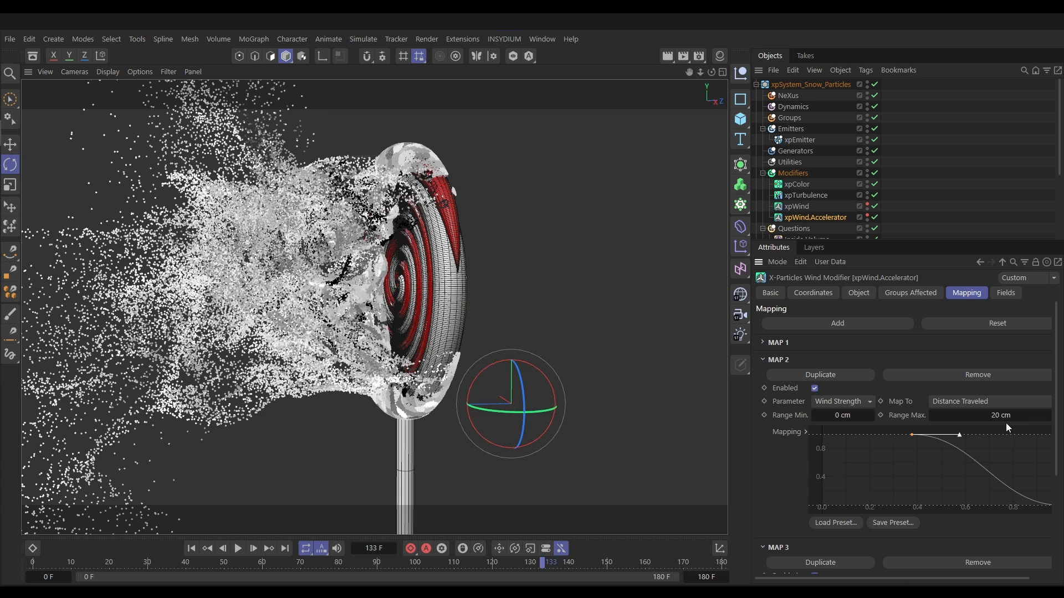
left_click(840, 416)
type("30")
key("Return")
left_click(996, 417)
Step: Reverse the accelerator's Distance Traveled curve so that it rises from 0 at the start to 1 at the end
left_click_drag(996, 582, 1025, 584)
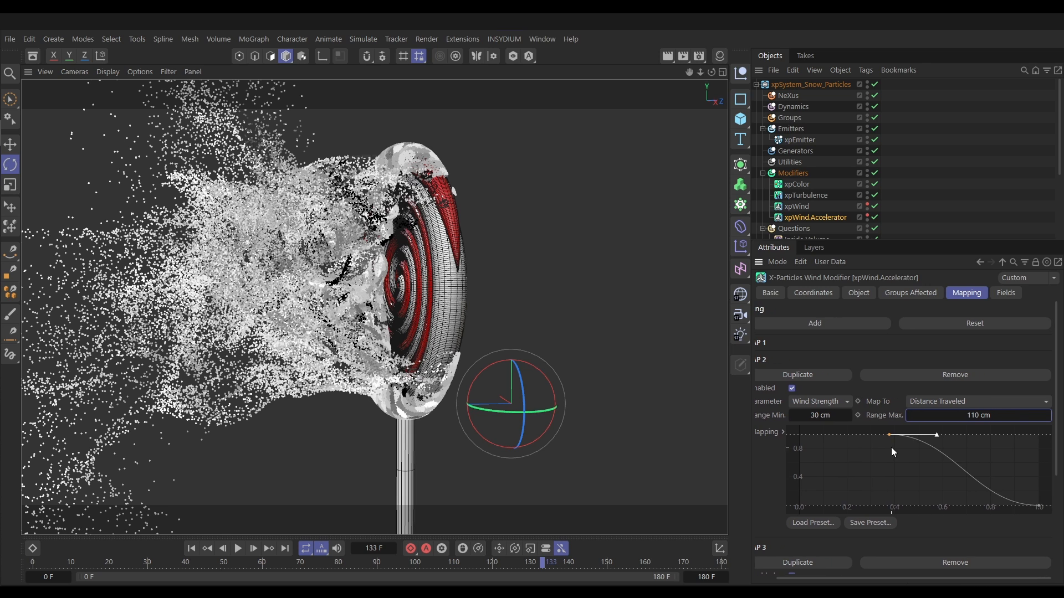
left_click_drag(889, 435, 853, 510)
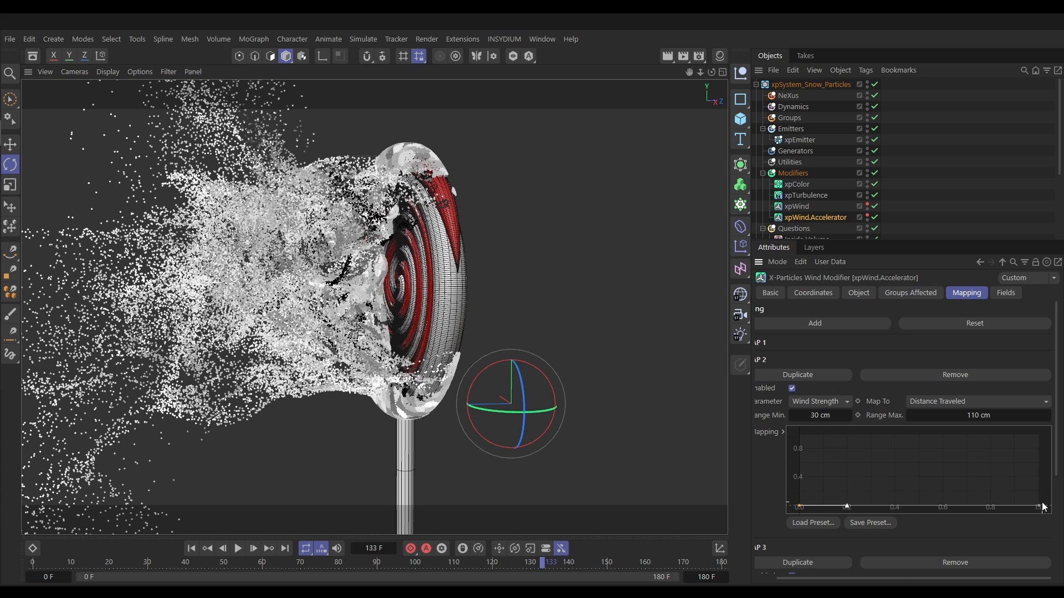
left_click_drag(1042, 507, 1048, 436)
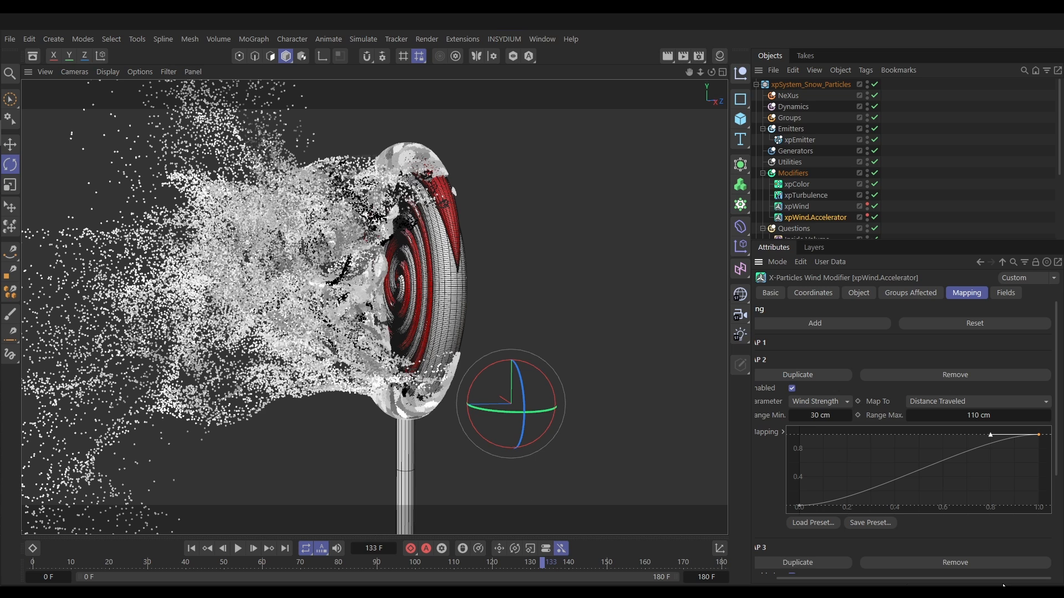
mouse_move(1057, 470)
left_mouse_down()
mouse_move(1058, 567)
mouse_move(1058, 470)
left_mouse_up()
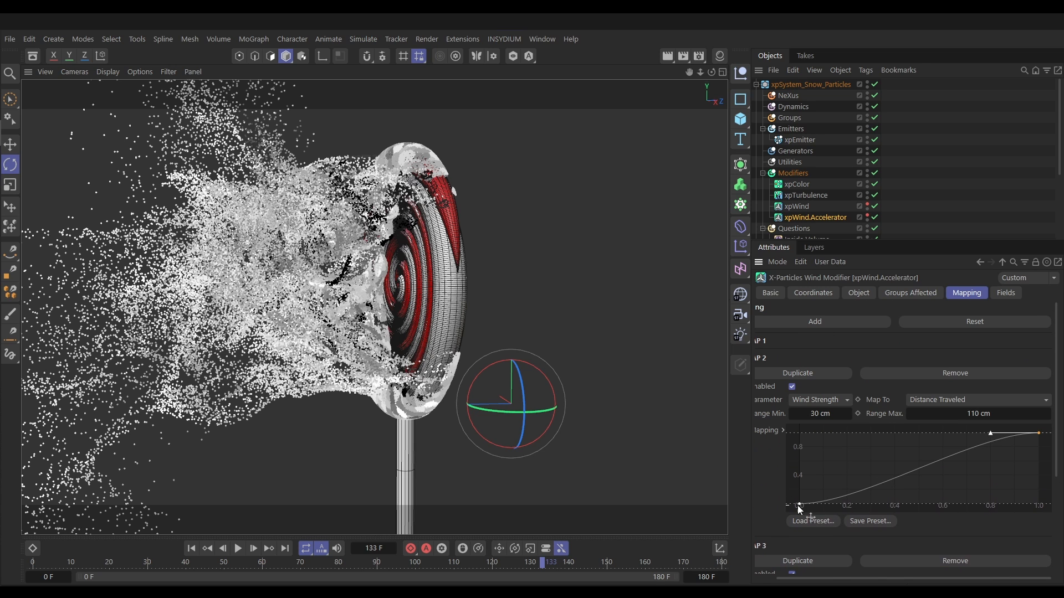
Step: Replay the simulation from the start to inspect the effect of the accelerator wind on the snow
left_click(191, 548)
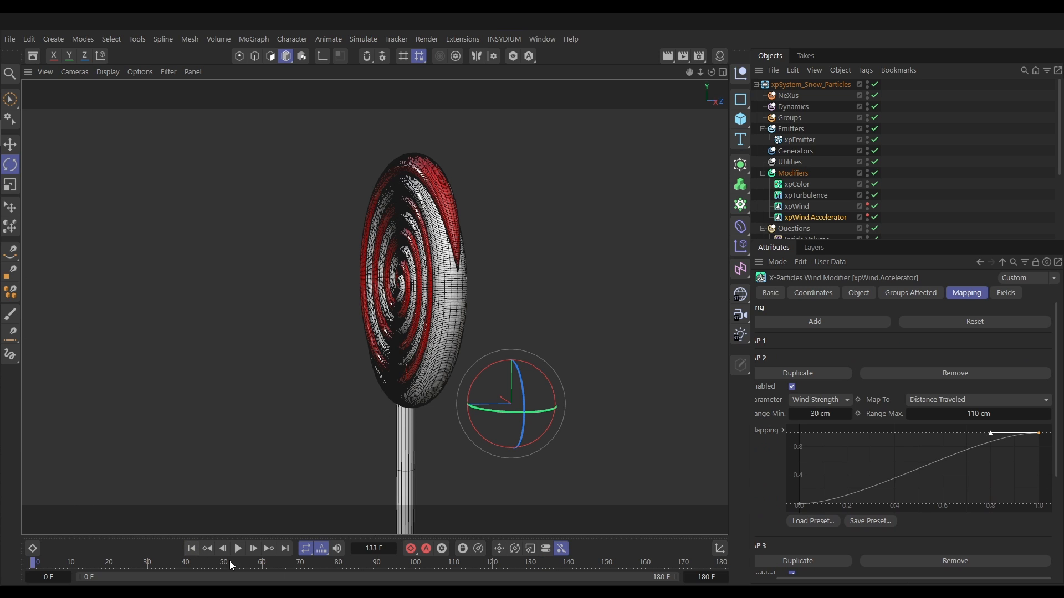
left_click(238, 549)
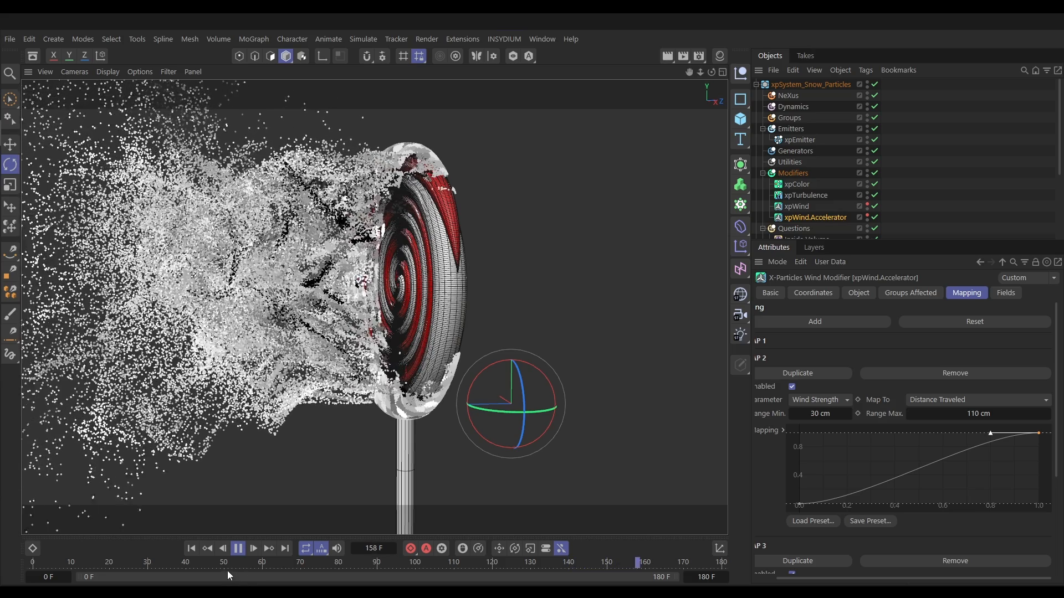
left_click(238, 548)
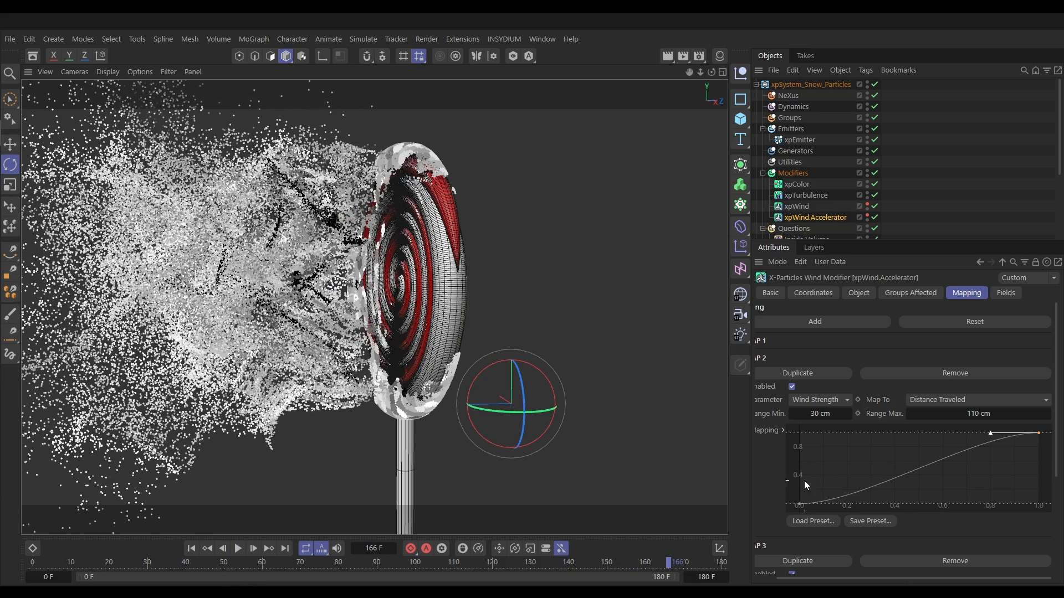
Step: Disable the Color Brightness mapping of xpWind.Accelerator, and review its User Value mapping
left_click_drag(1057, 440, 1055, 409)
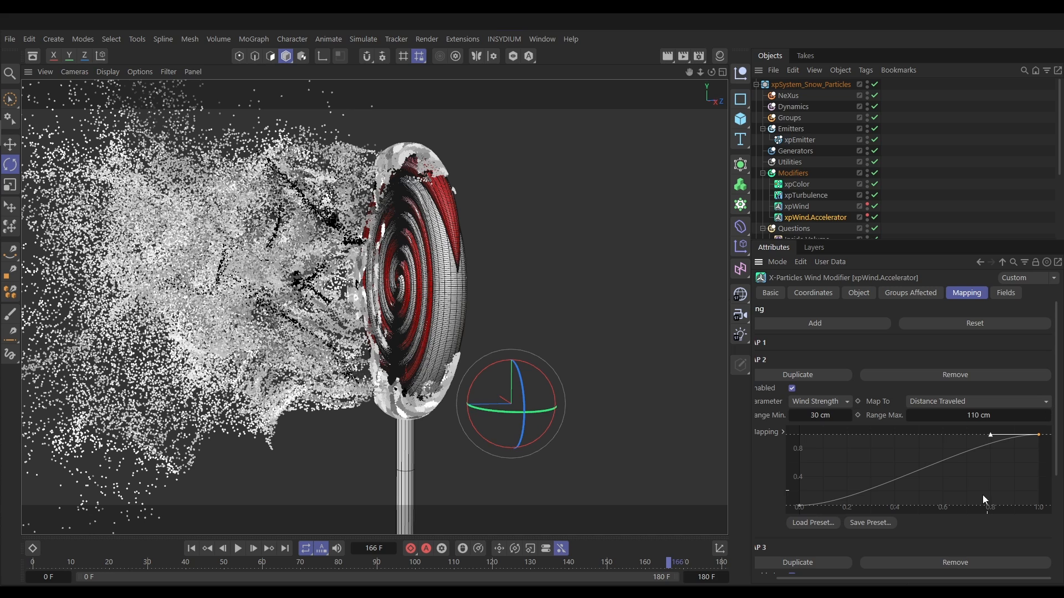
left_click_drag(960, 582, 937, 582)
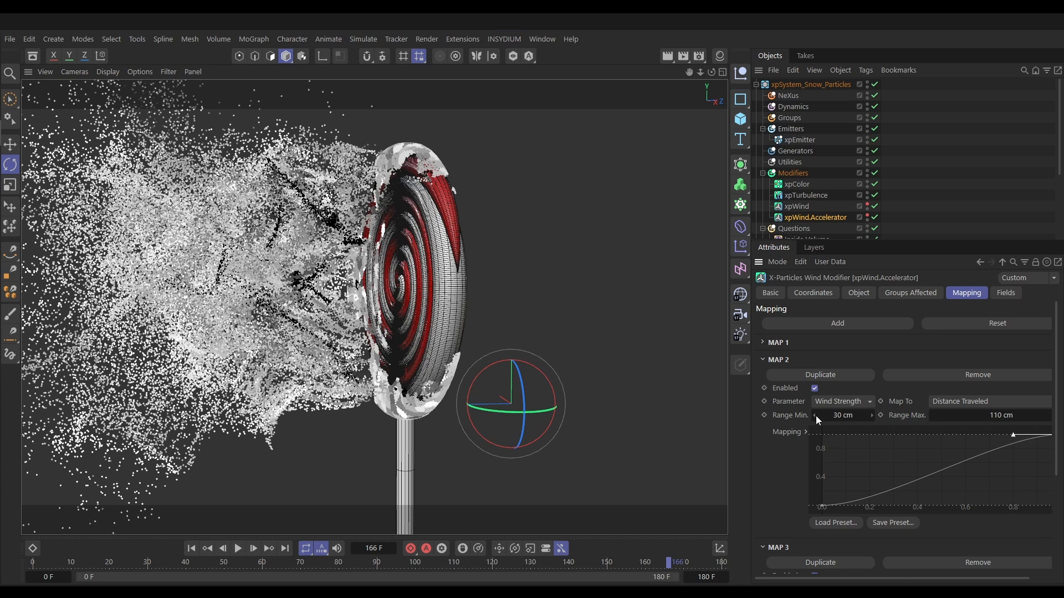
left_click(779, 343)
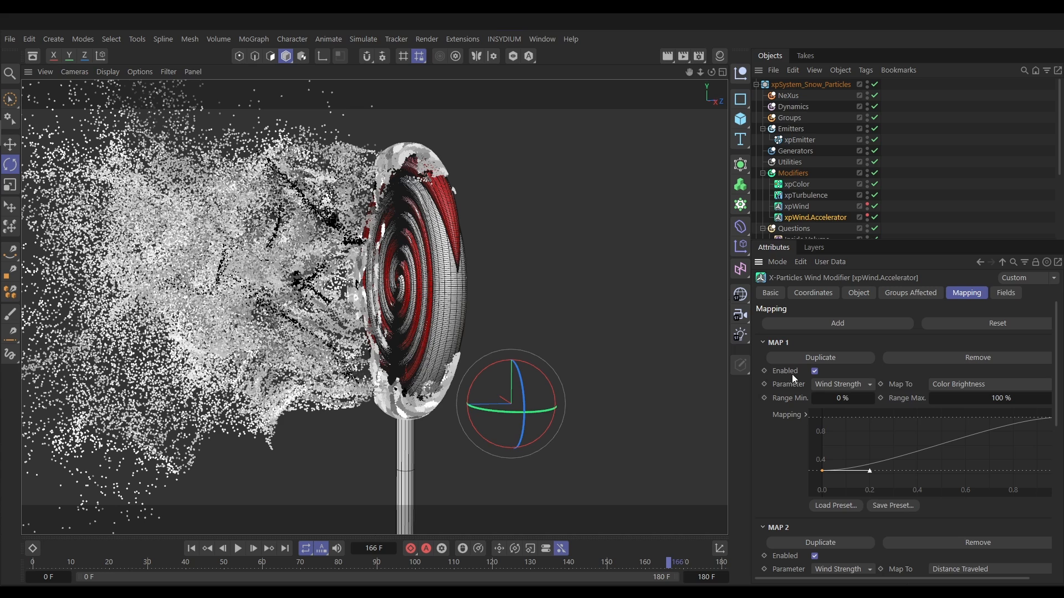
left_click(814, 371)
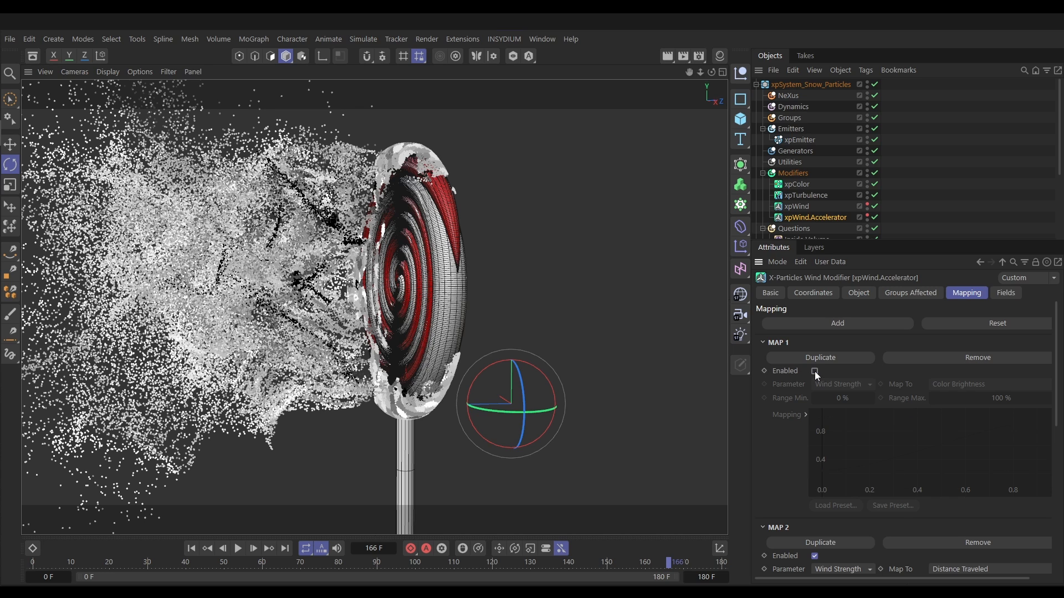
left_click(779, 343)
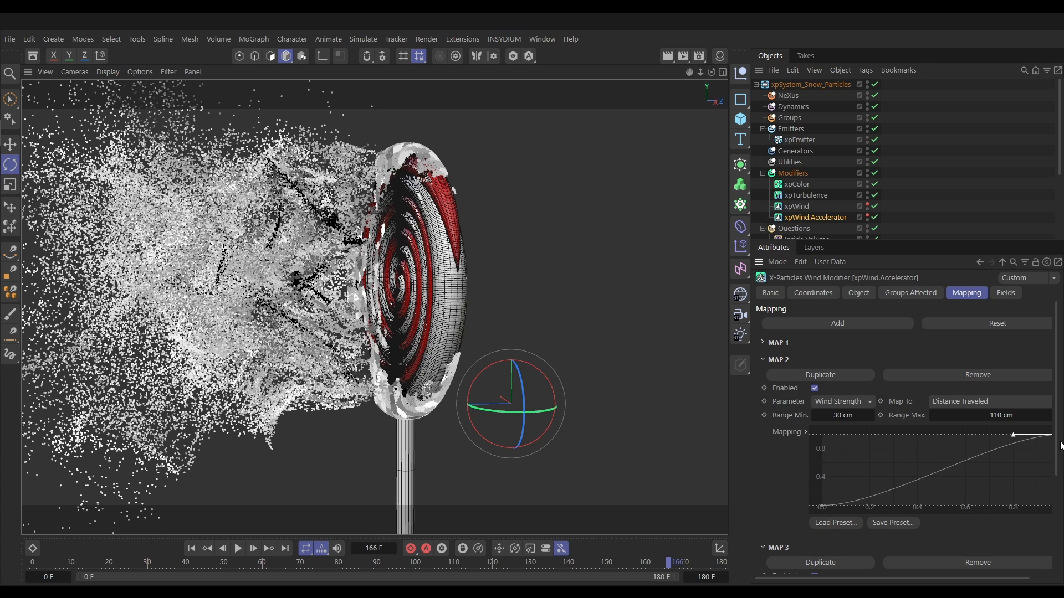
scroll(1059, 443, "down", 5)
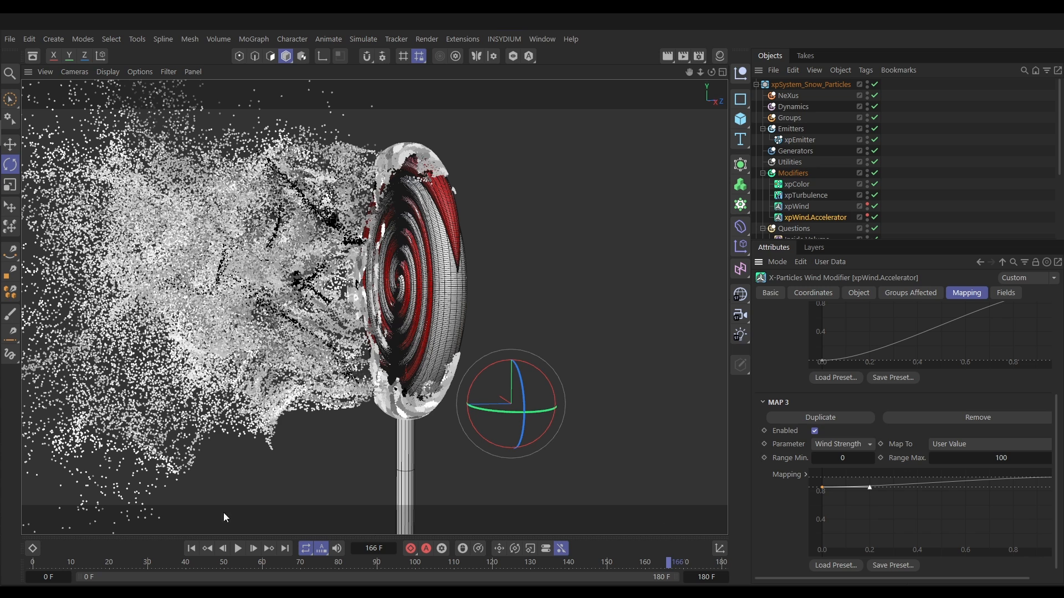
Step: Replay the simulation from the start, examine the blown snow from several angles around the lollipop, and rewind to the first frame
left_click(191, 548)
left_click(238, 549)
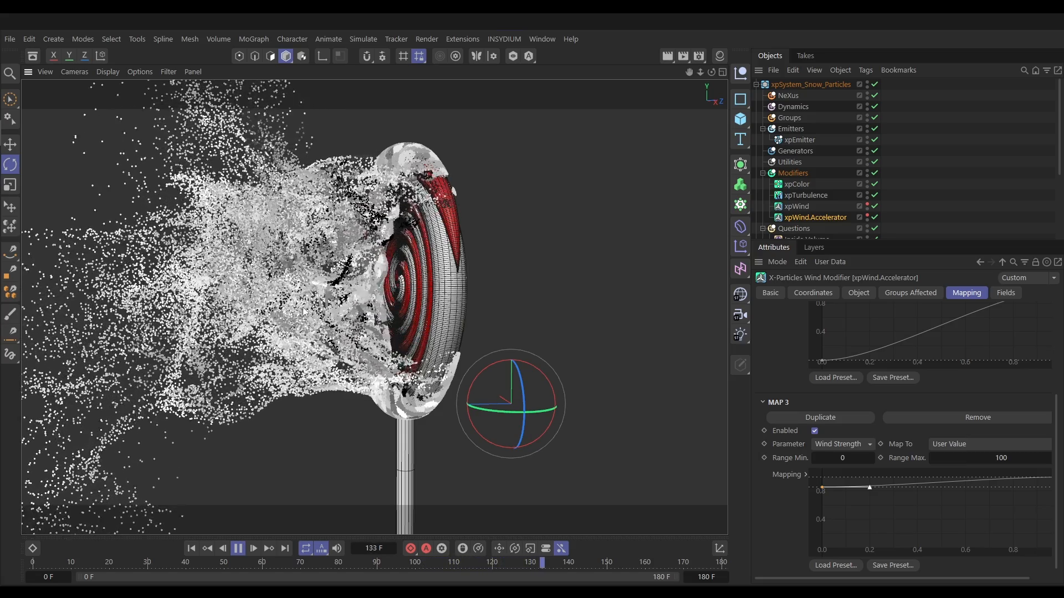
left_click_drag(303, 312, 299, 328, "alt")
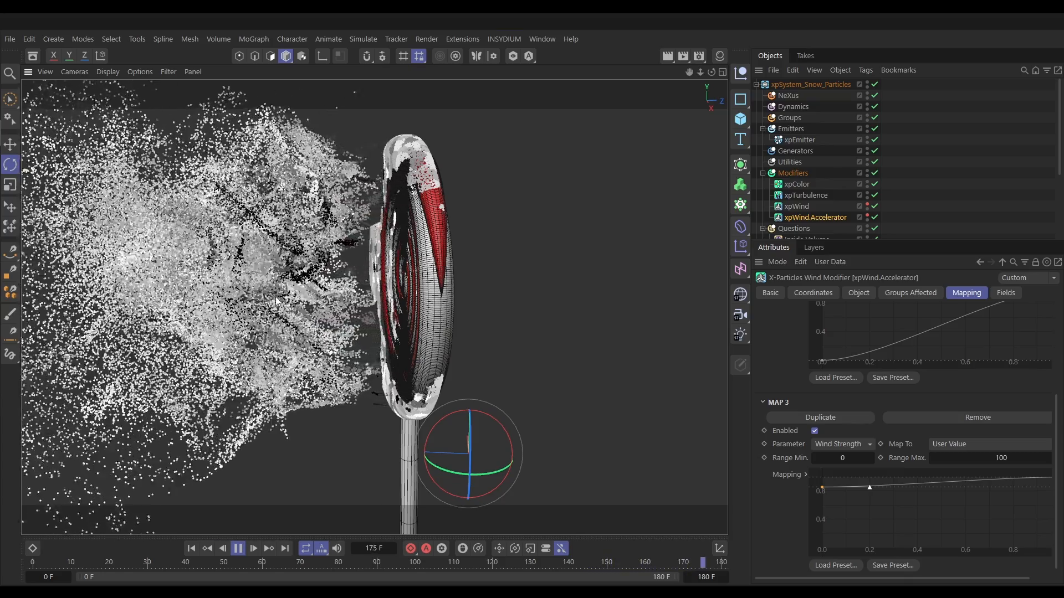
left_click_drag(279, 302, 320, 282, "alt")
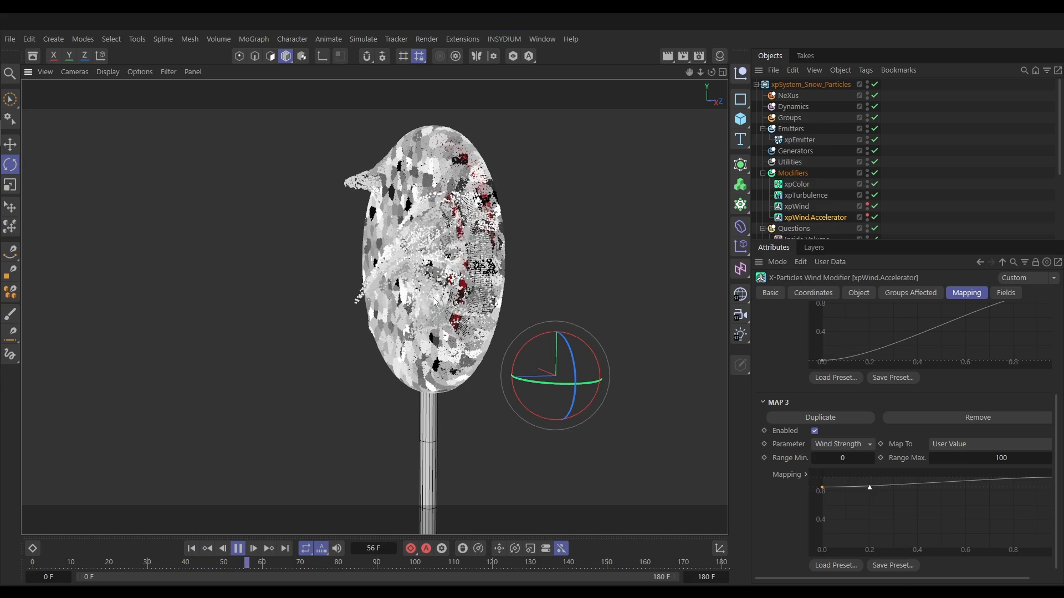
middle_click_drag(430, 287, 429, 325, "alt")
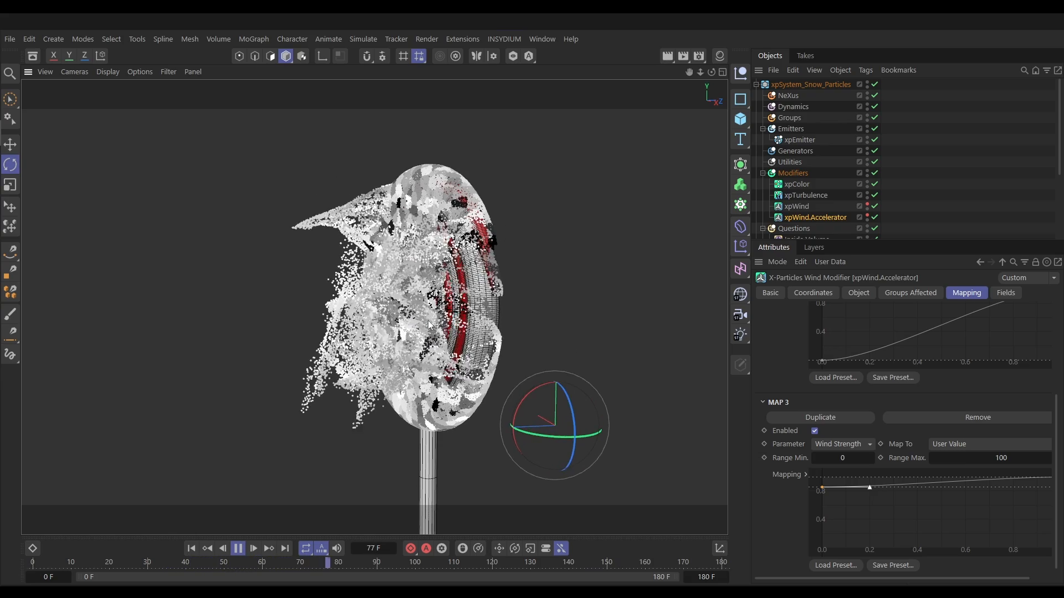
scroll(428, 325, "up", 5)
left_click_drag(429, 325, 407, 323, "alt")
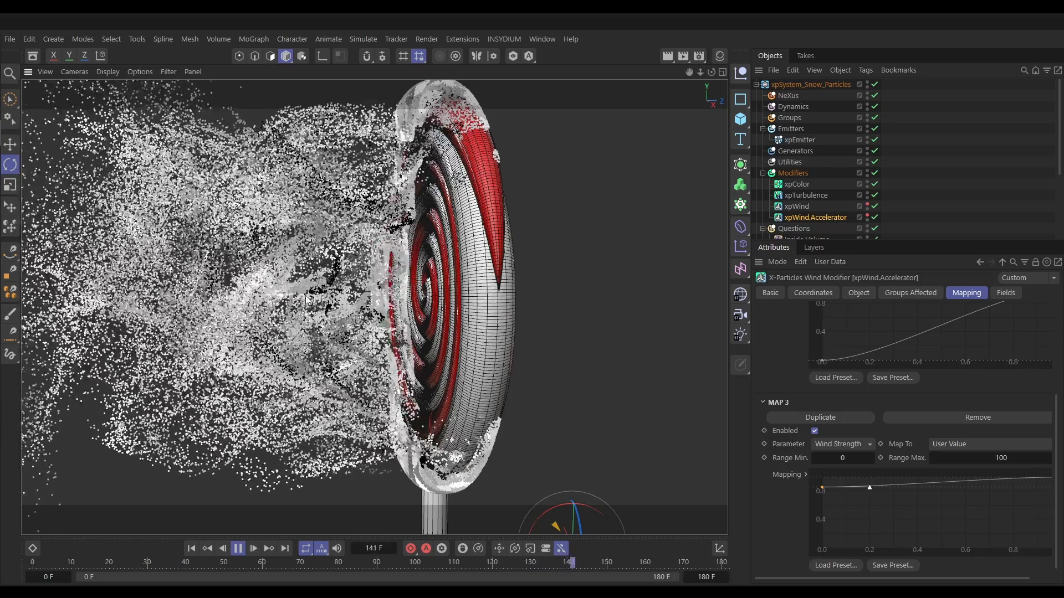
left_click(238, 548)
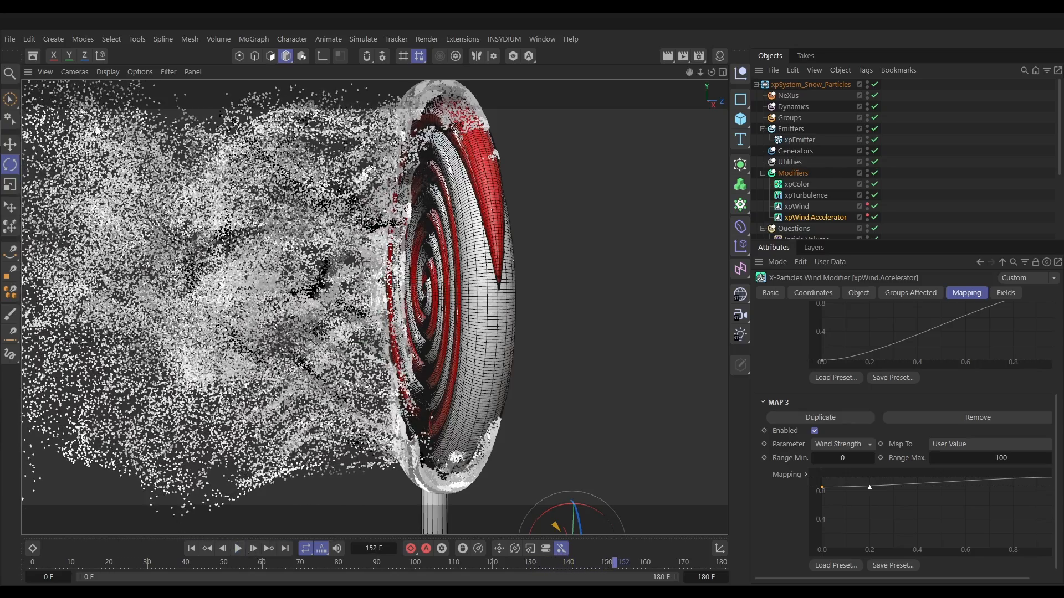
right_click_drag(213, 226, 116, 231, "alt")
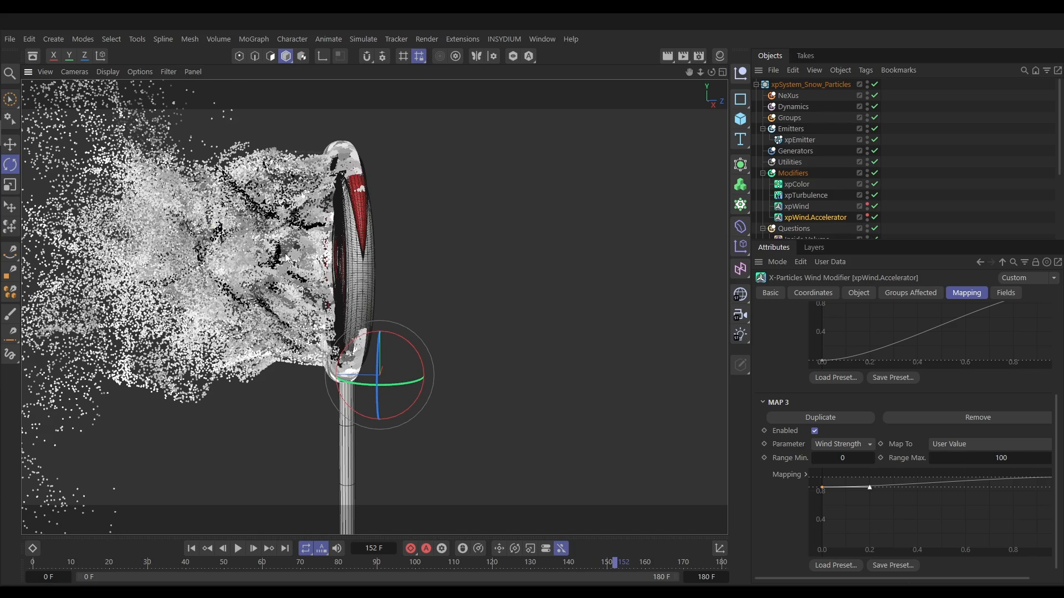
left_click_drag(288, 258, 339, 369, "alt")
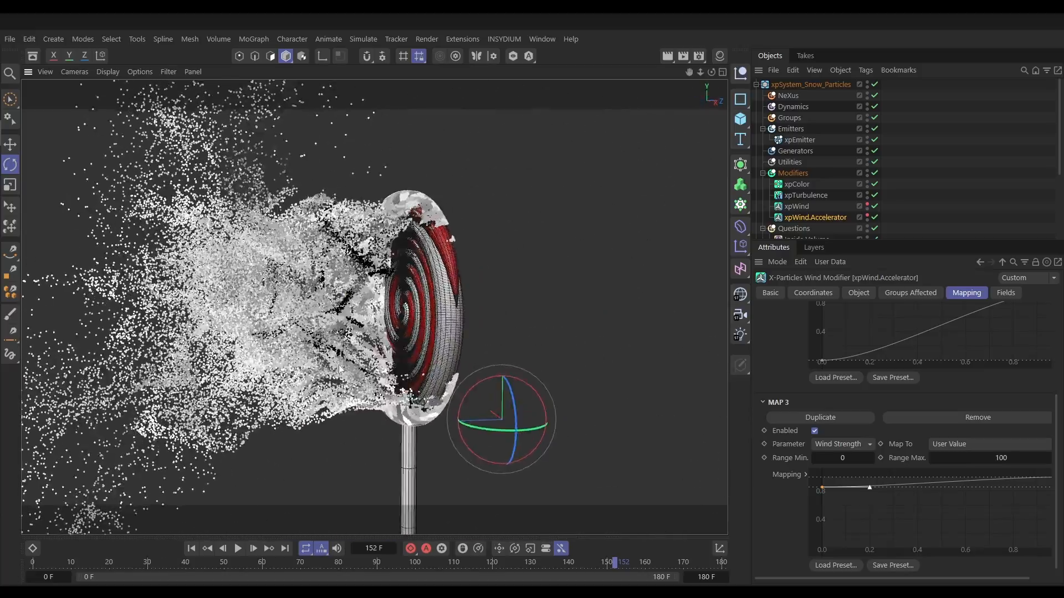
left_click(191, 549)
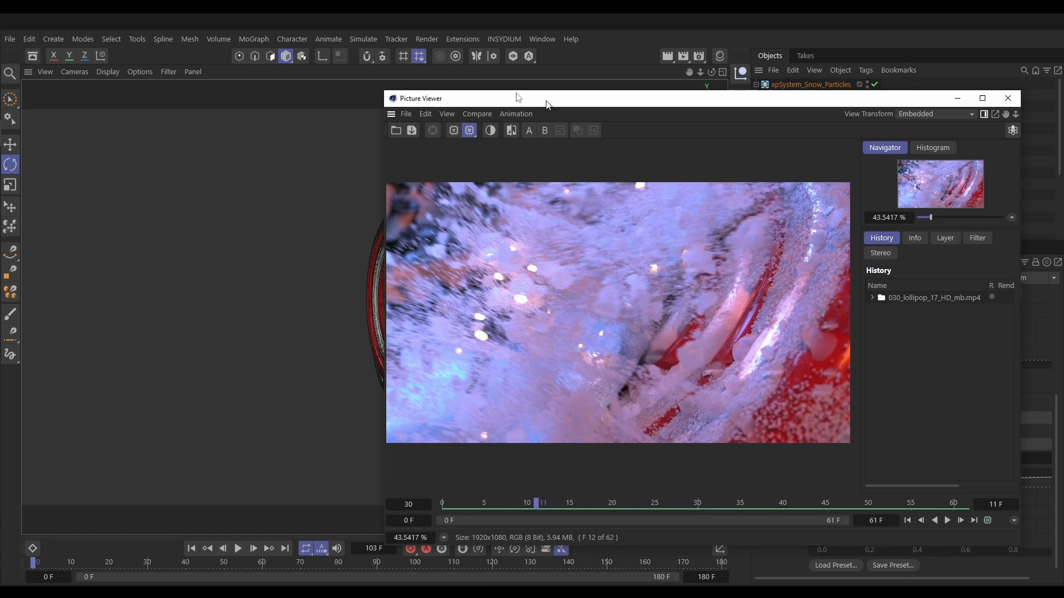
Step: Scrub through the rendered animation 030_lollipop_17_HD_mb.mp4 in the Picture Viewer to examine the snow close up, and move the viewer out of the way
left_click_drag(563, 105, 298, 58)
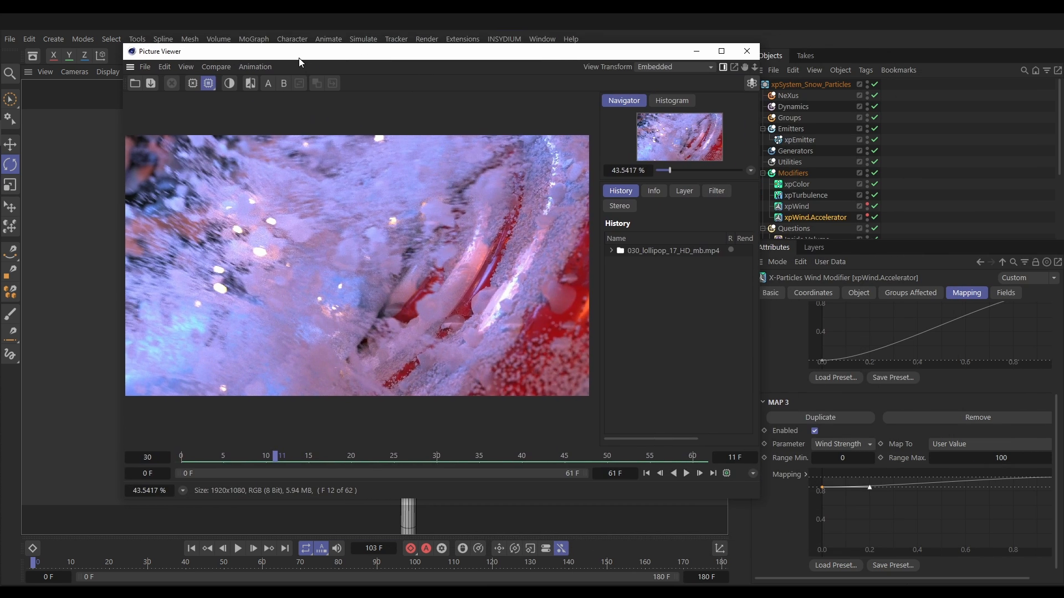
mouse_move(208, 458)
left_mouse_down()
mouse_move(184, 460)
mouse_move(480, 456)
left_mouse_up()
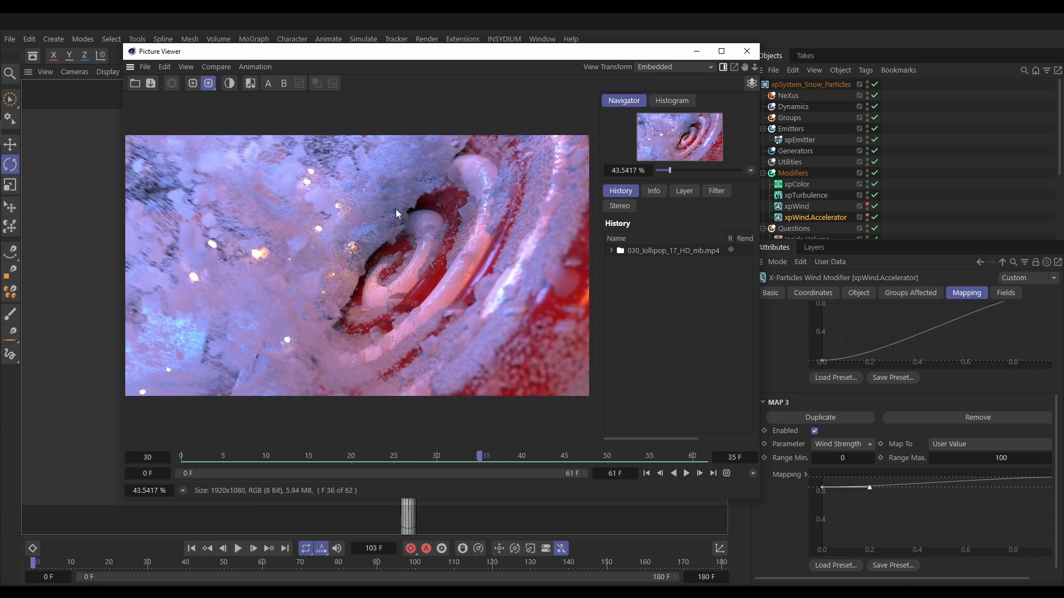
mouse_move(481, 456)
left_mouse_down()
mouse_move(630, 461)
mouse_move(304, 436)
mouse_move(195, 458)
mouse_move(294, 470)
mouse_move(475, 454)
left_mouse_up()
left_click_drag(481, 457, 250, 455)
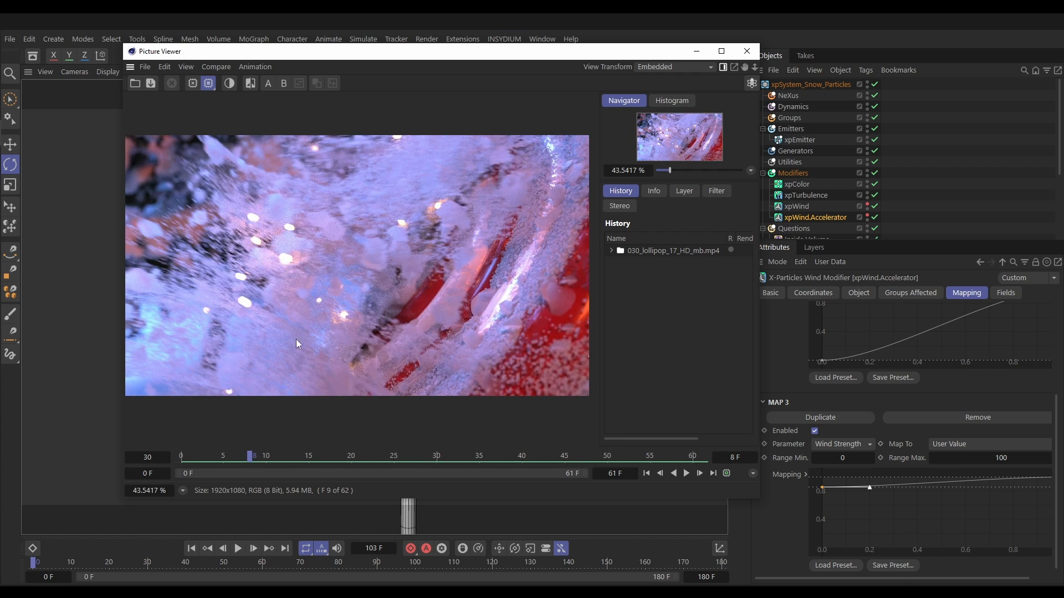
left_click_drag(386, 50, 1063, 243)
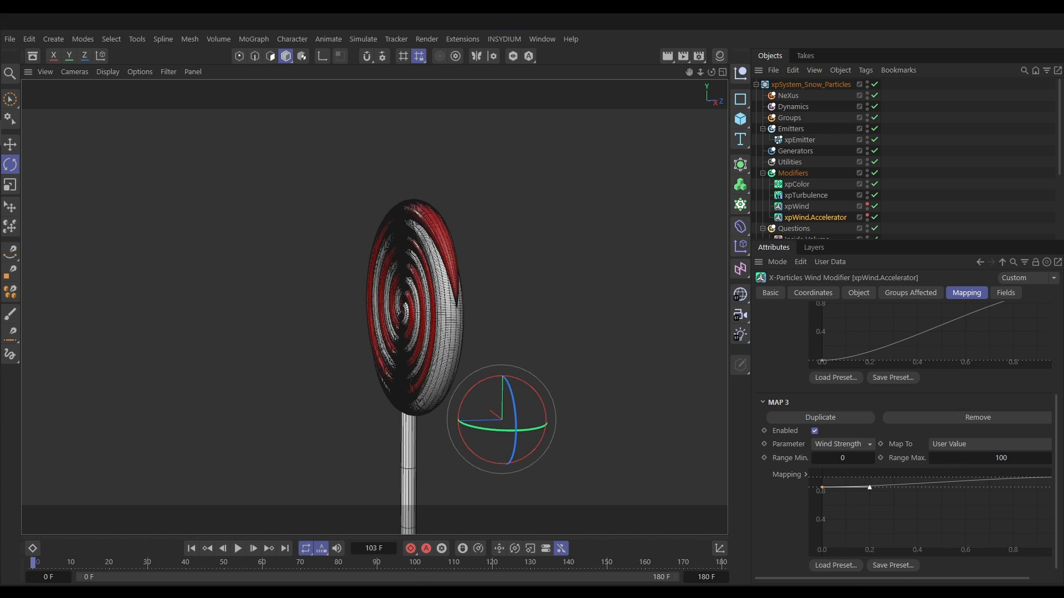
Step: Rename the particle emitter as xpEmitter_Small_Surface
left_click(792, 140)
left_click(774, 297)
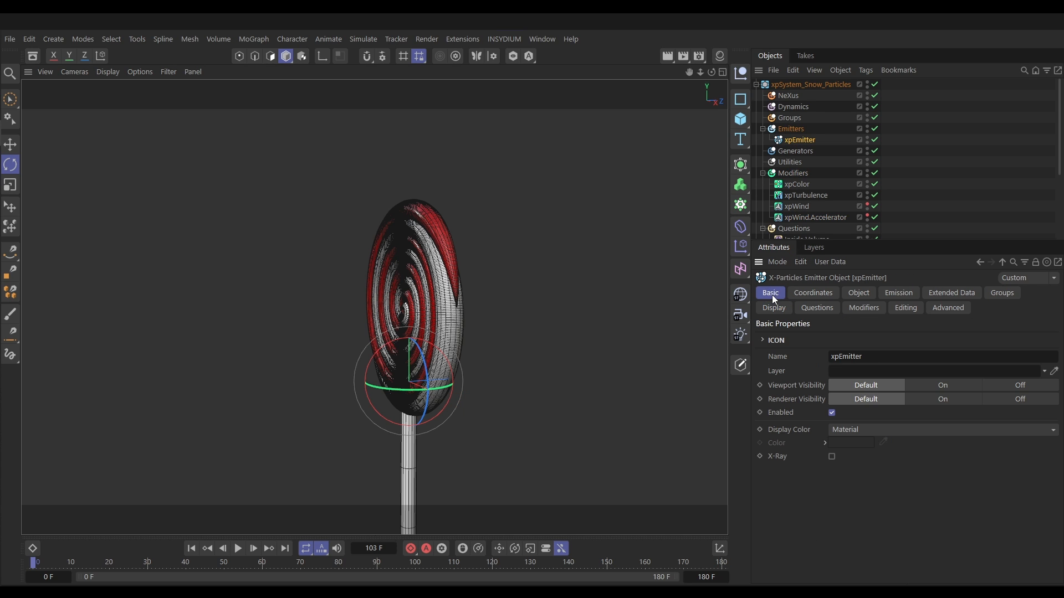
left_click(875, 361)
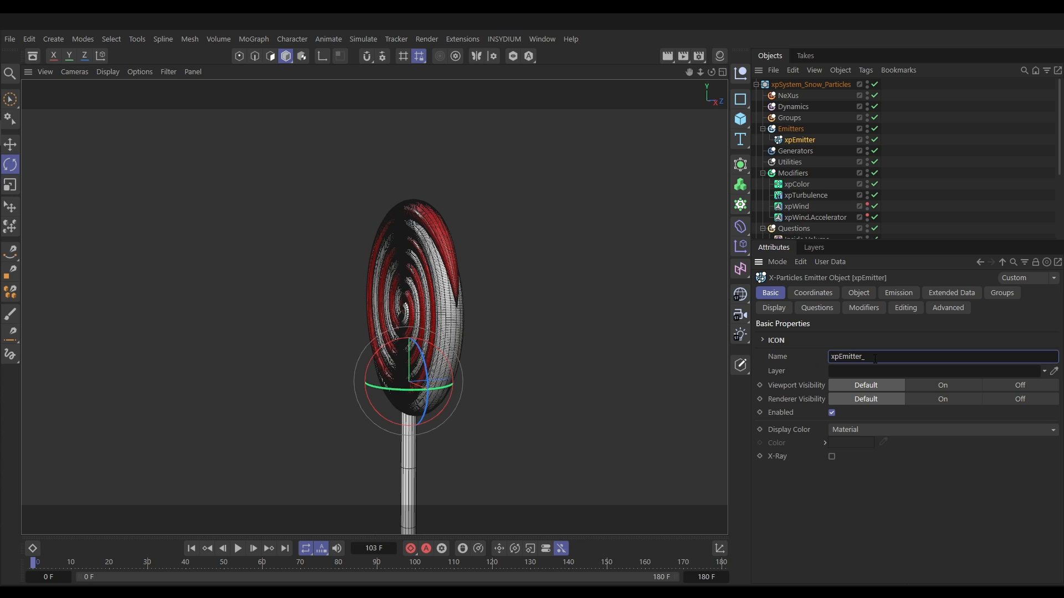
type("_Small_Surface")
key("Return")
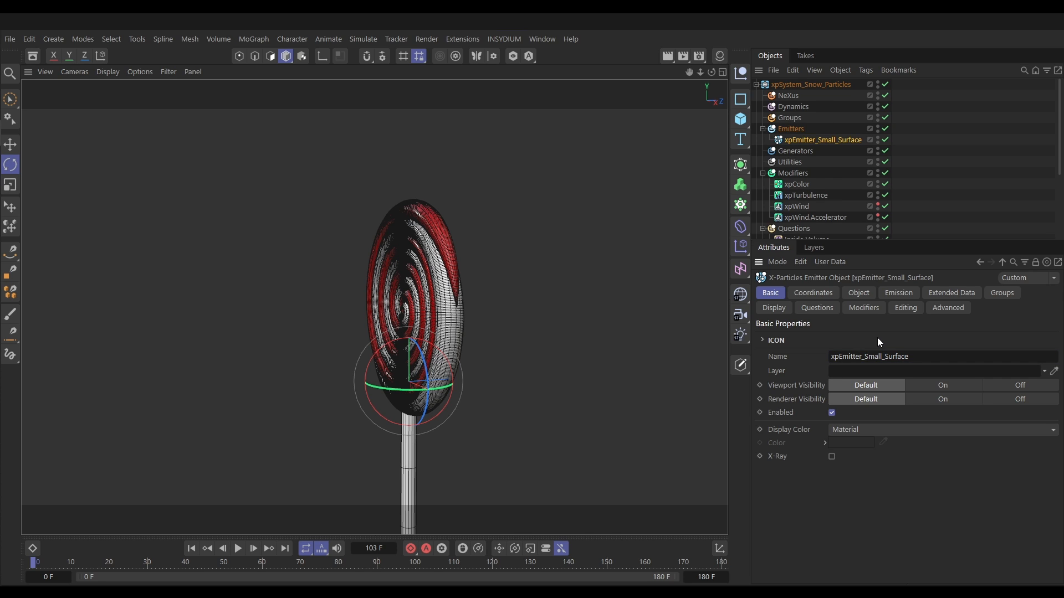
Step: Set the editor display of the xpEmitter_Small_Surface particles to Dots
left_click(773, 307)
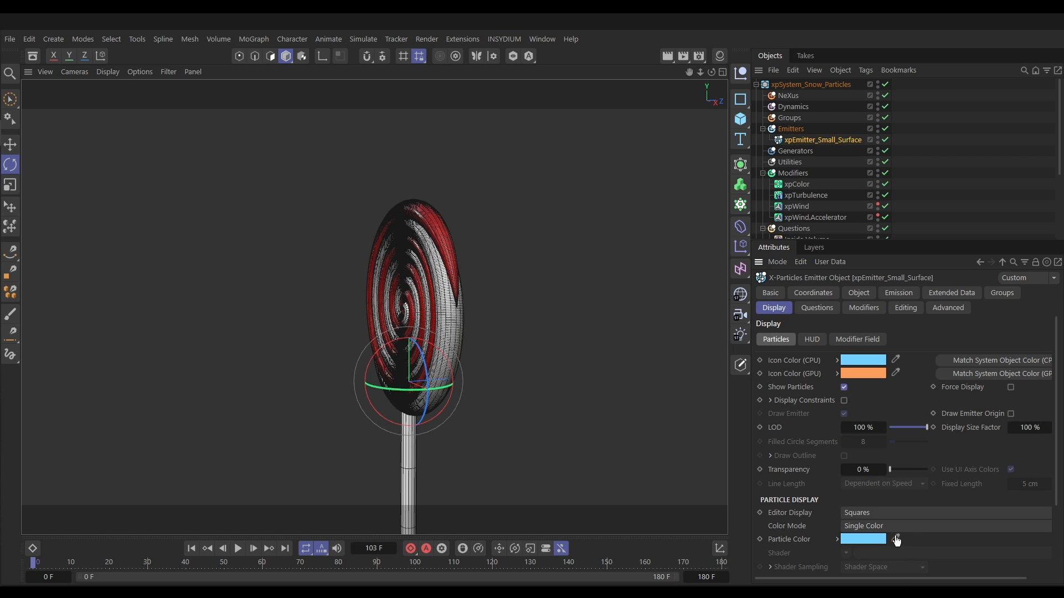
left_click(865, 513)
left_click(852, 266)
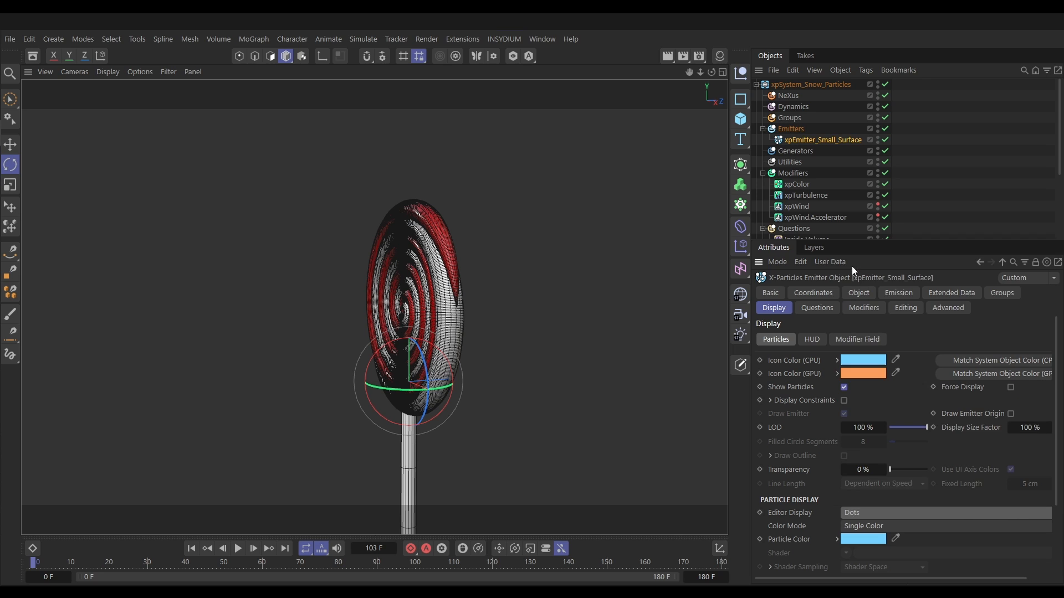
Step: Review the emission settings of xpEmitter_Small_Surface and play the simulation to inspect the particles drawn as dots
left_click(897, 292)
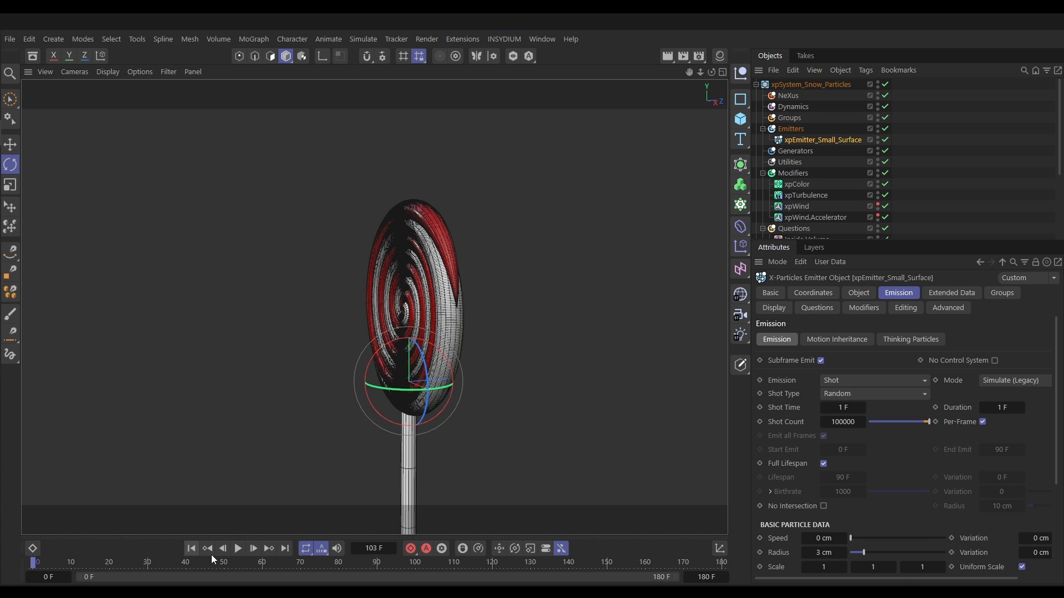
left_click(238, 550)
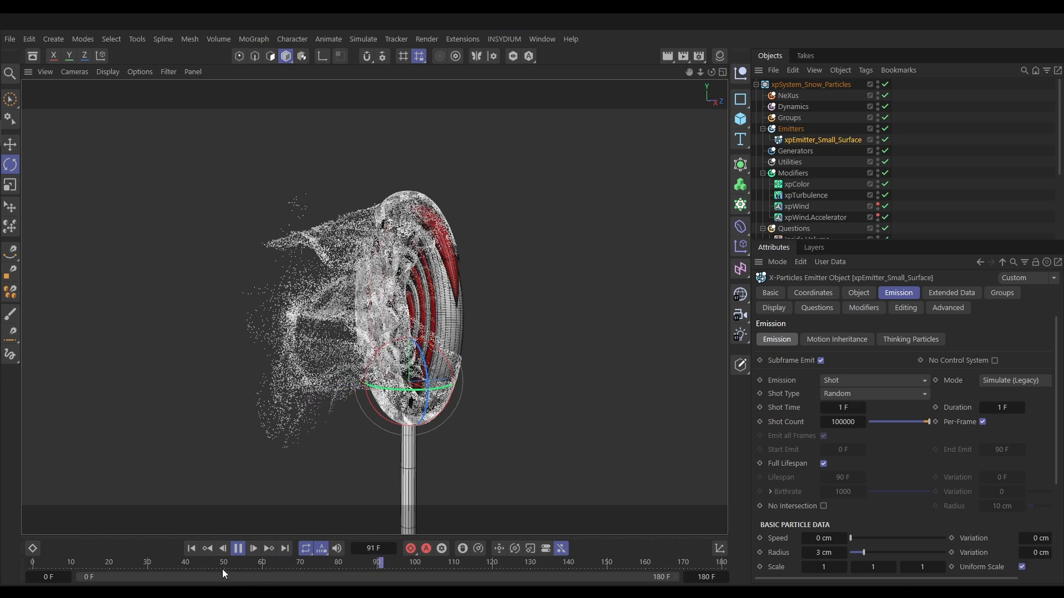
left_click(238, 549)
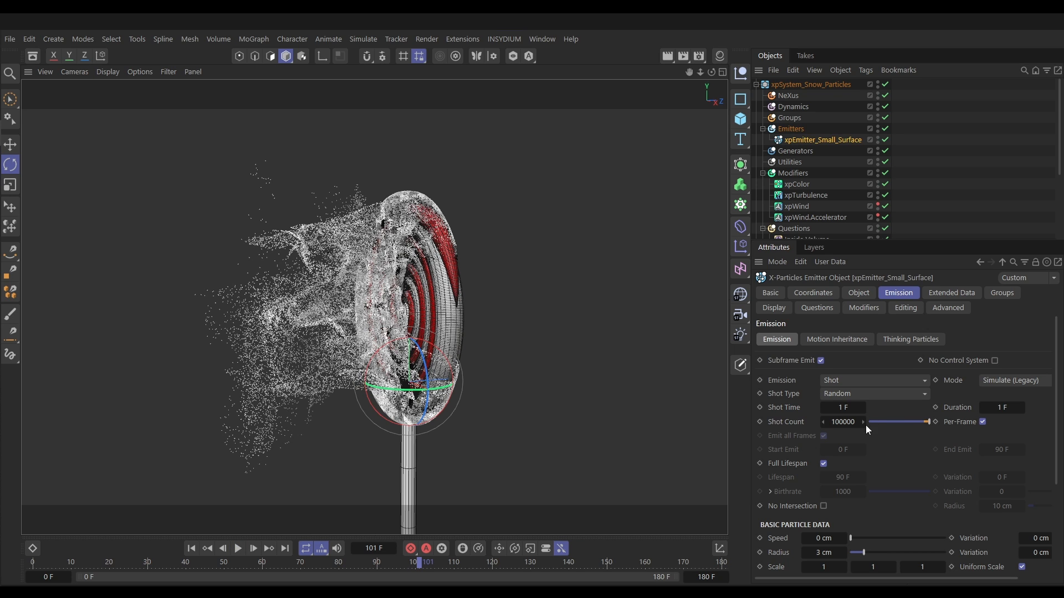
left_click(240, 551)
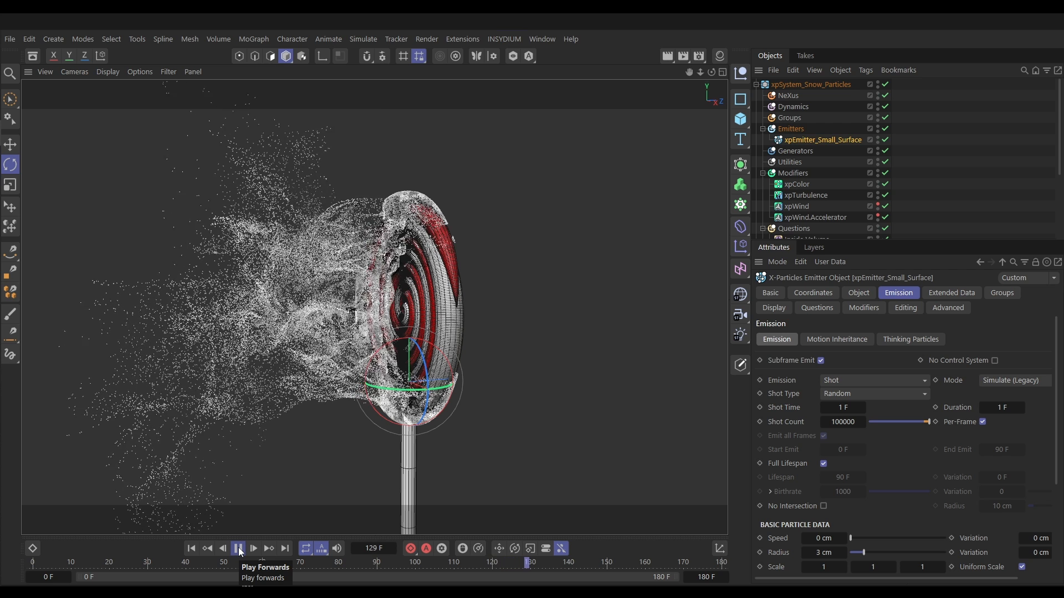
left_click(238, 549)
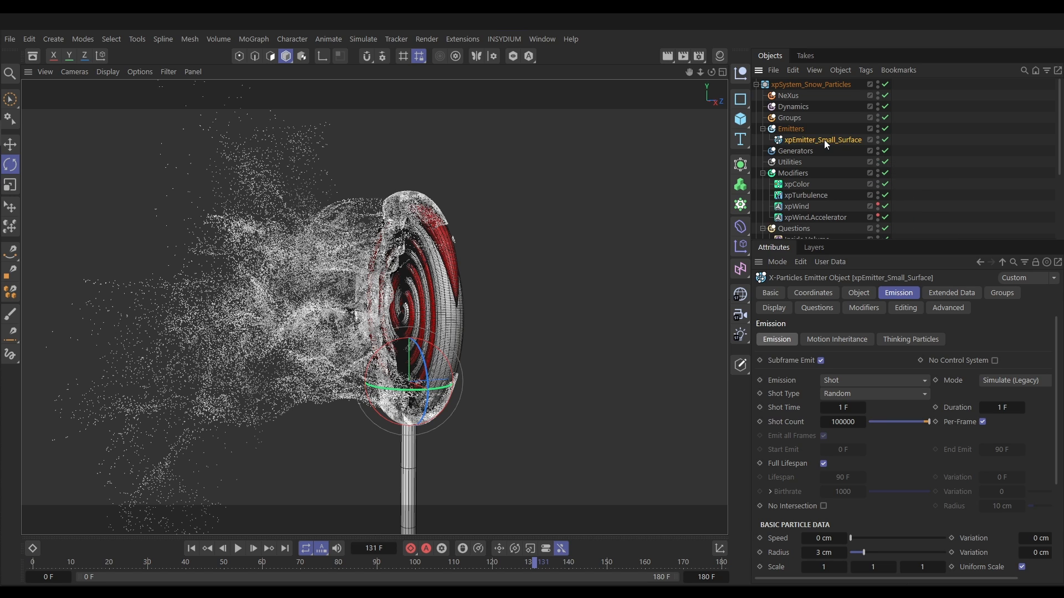
Step: Duplicate xpEmitter_Small_Surface within the Emitters group and rename the copy as xpEmitter_Small_Volume
left_click_drag(823, 138, 822, 143)
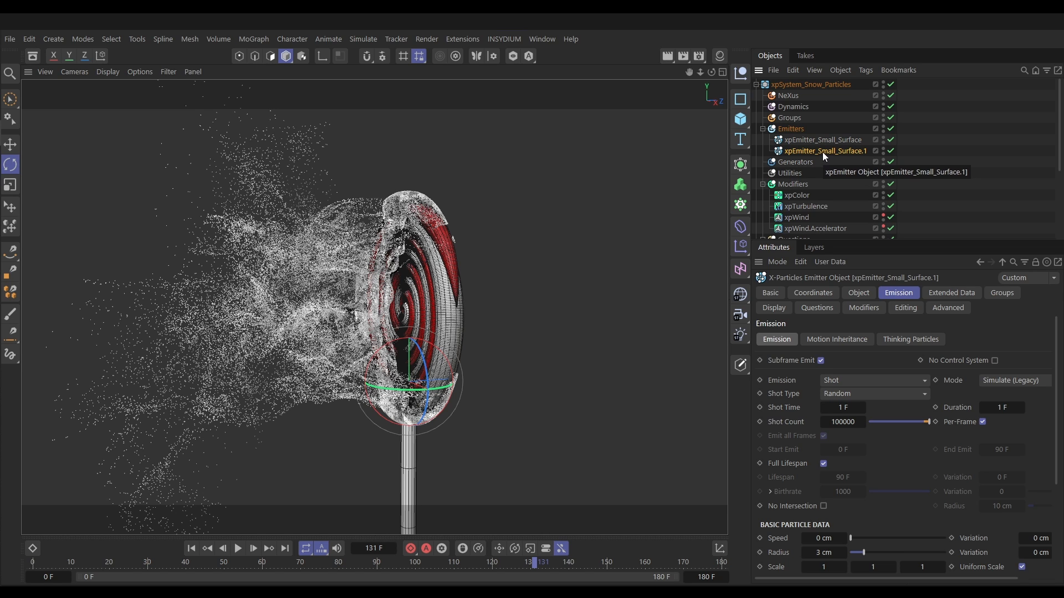
left_click(779, 293)
left_click(927, 357)
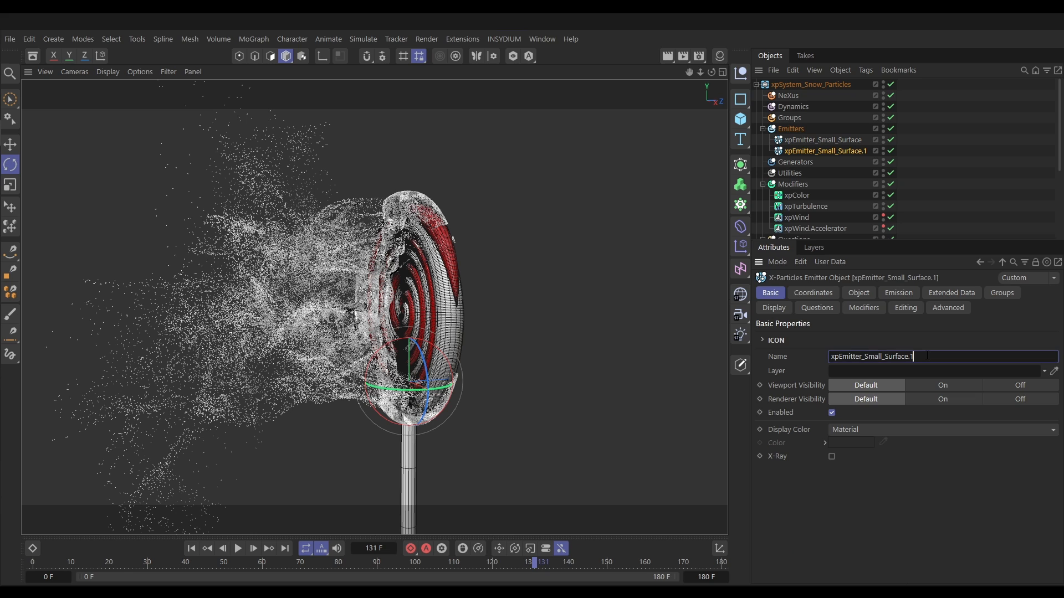
key("BackSpace")
key("BackSpace")
key("BackSpace")
key("BackSpace")
key("BackSpace")
key("BackSpace")
key("BackSpace")
key("BackSpace")
key("BackSpace")
type("Volume")
left_click(836, 152)
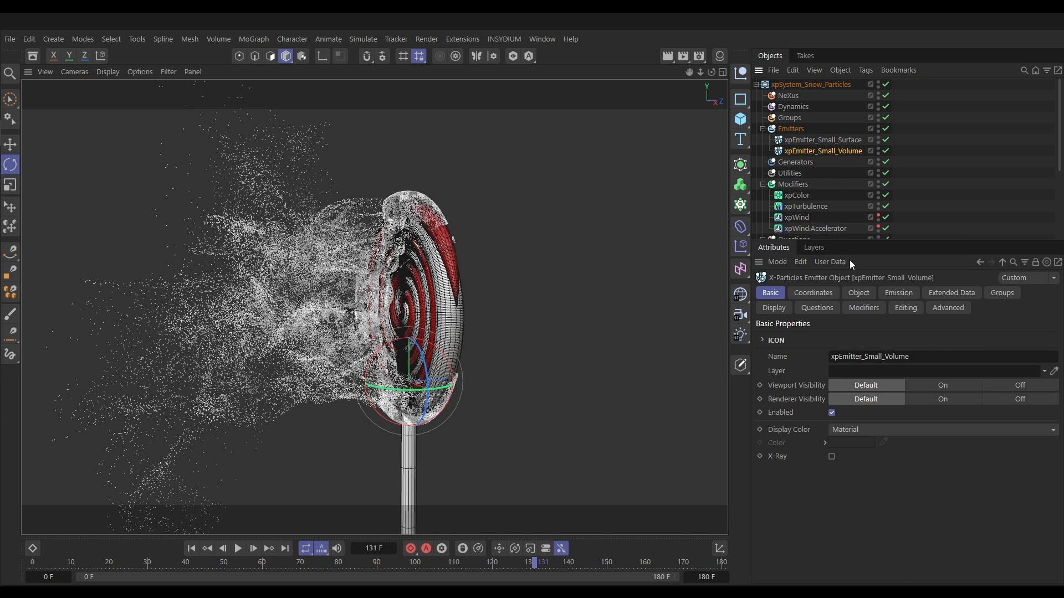
Step: Set xpEmitter_Small_Volume to emit from the Object Volume of Snow_Shell, and review its emission settings
left_click(852, 296)
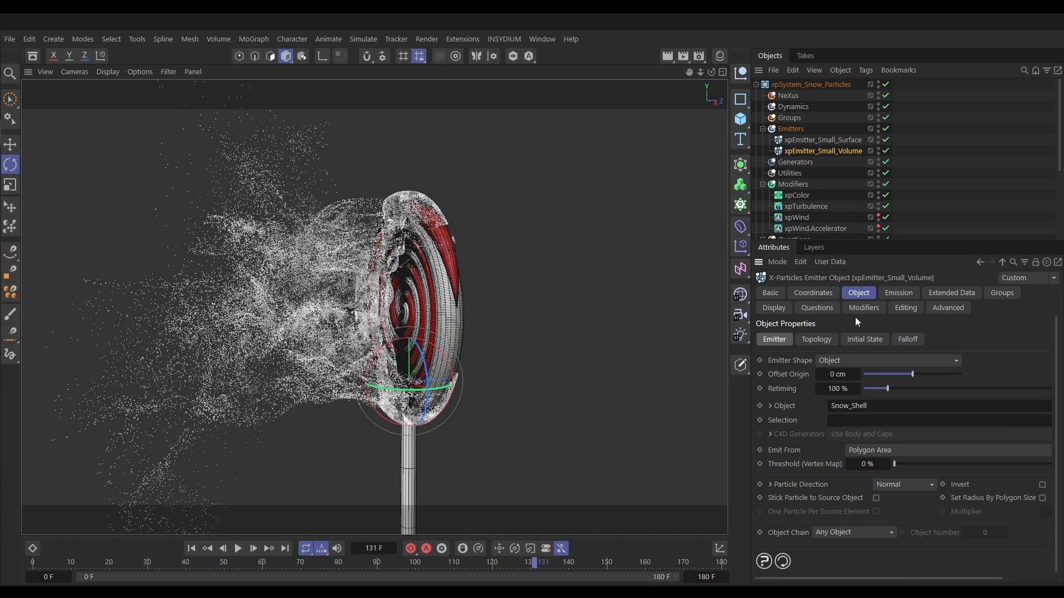
left_click(865, 452)
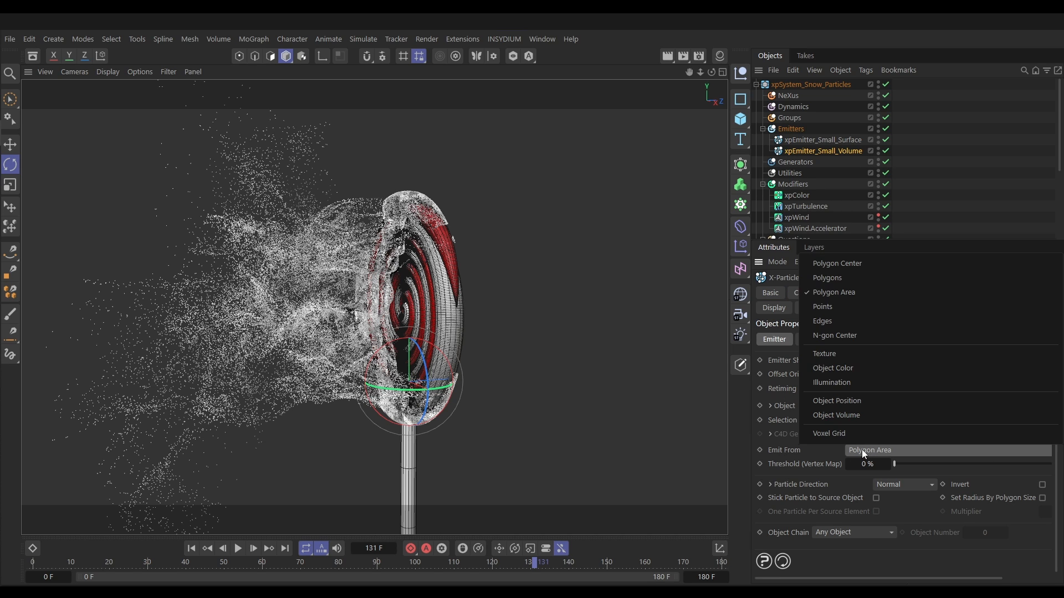
left_click(841, 416)
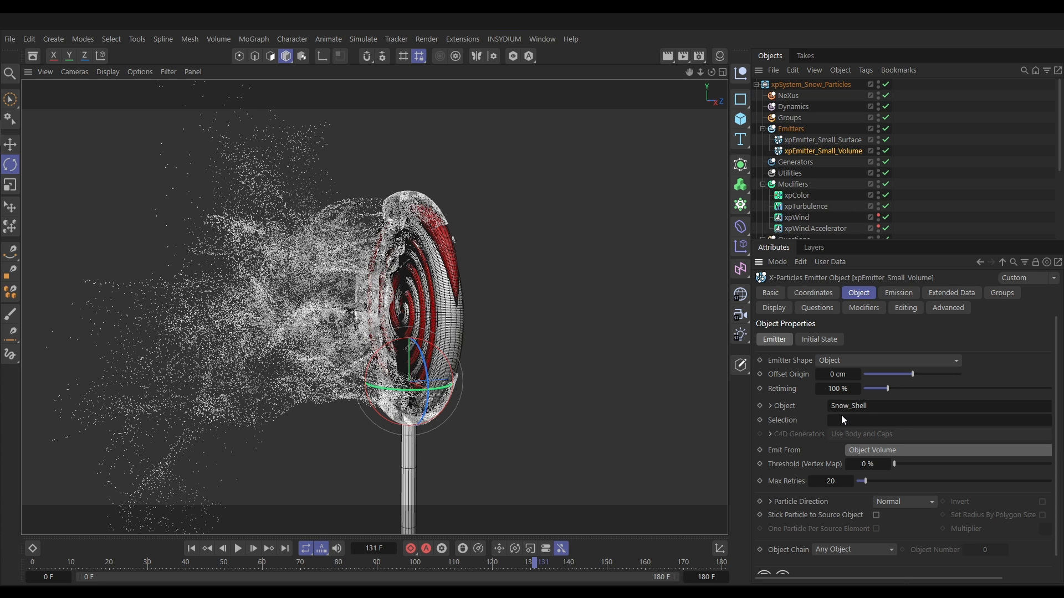
left_click(898, 294)
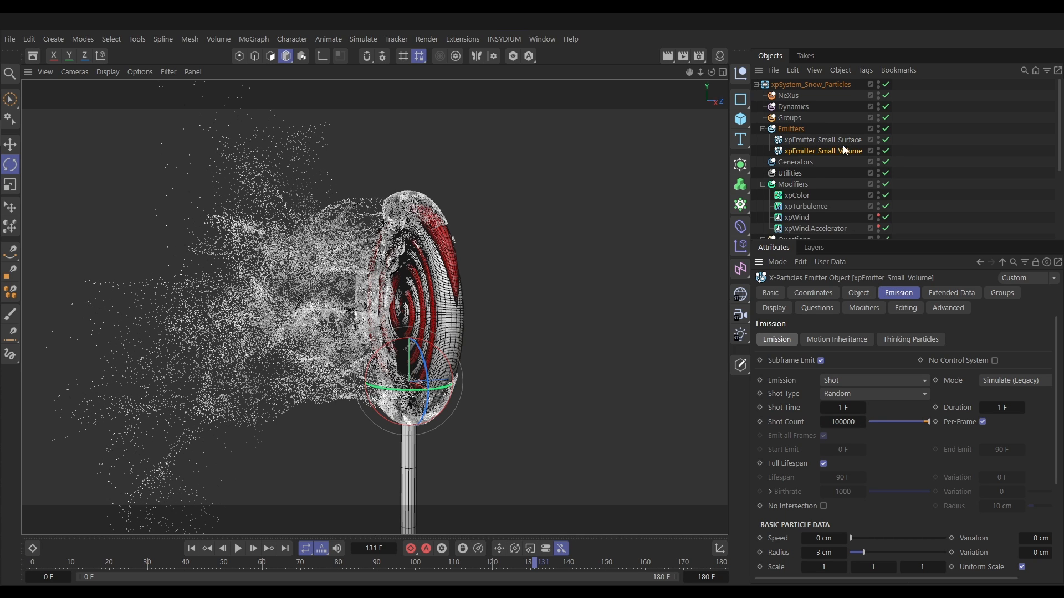
Step: Disable xpEmitter_Small_Surface and replay the simulation from the start to inspect the volume emitter's particles alone
left_click(886, 139)
left_click(191, 548)
left_click(238, 548)
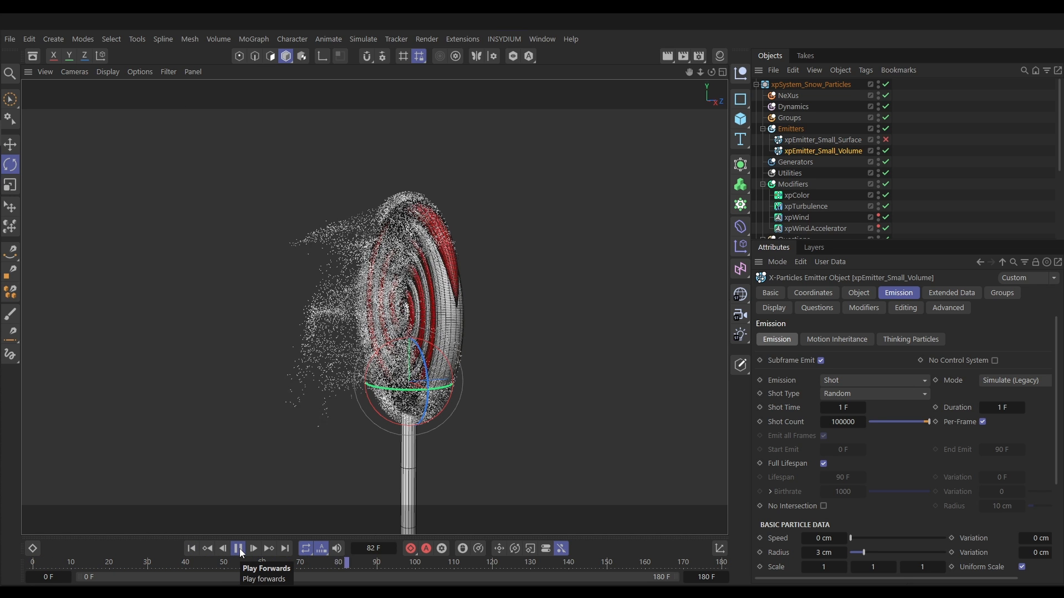
left_click(238, 549)
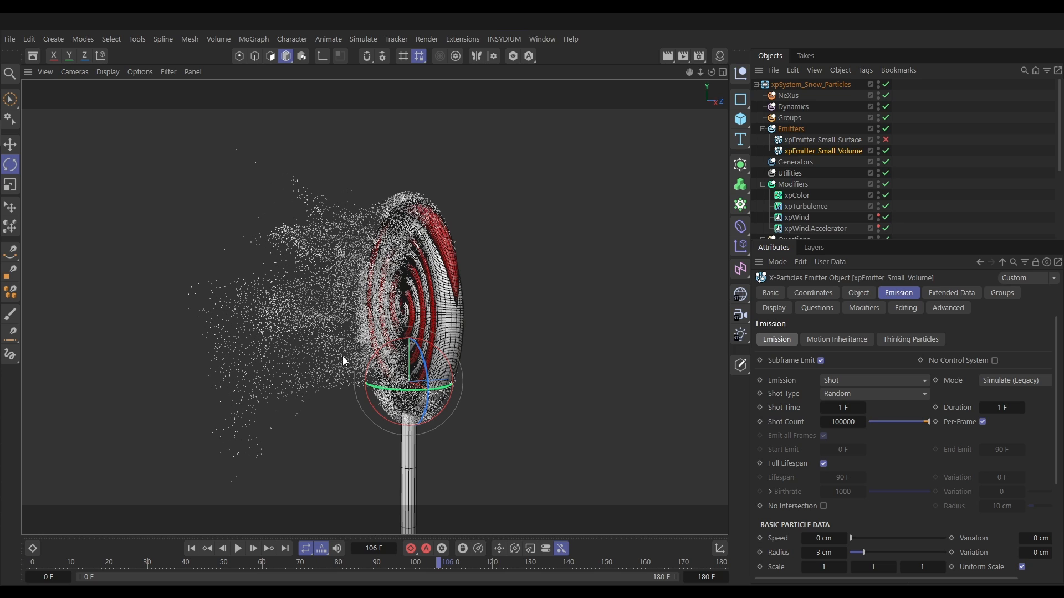
Step: Turn on the HUD for xpEmitter_Small_Volume in its display settings
left_click(775, 310)
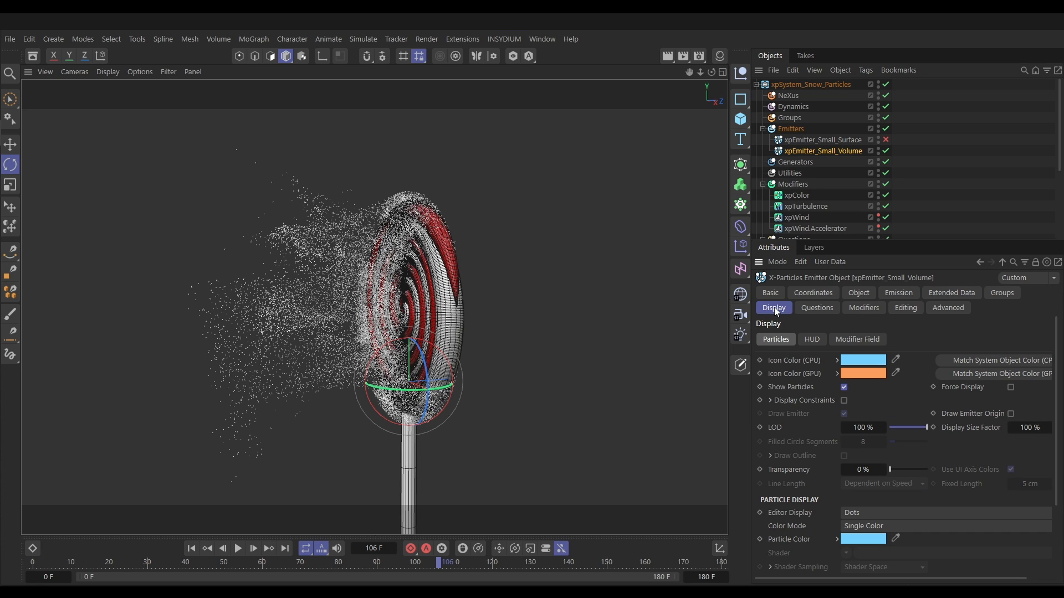
left_click(813, 340)
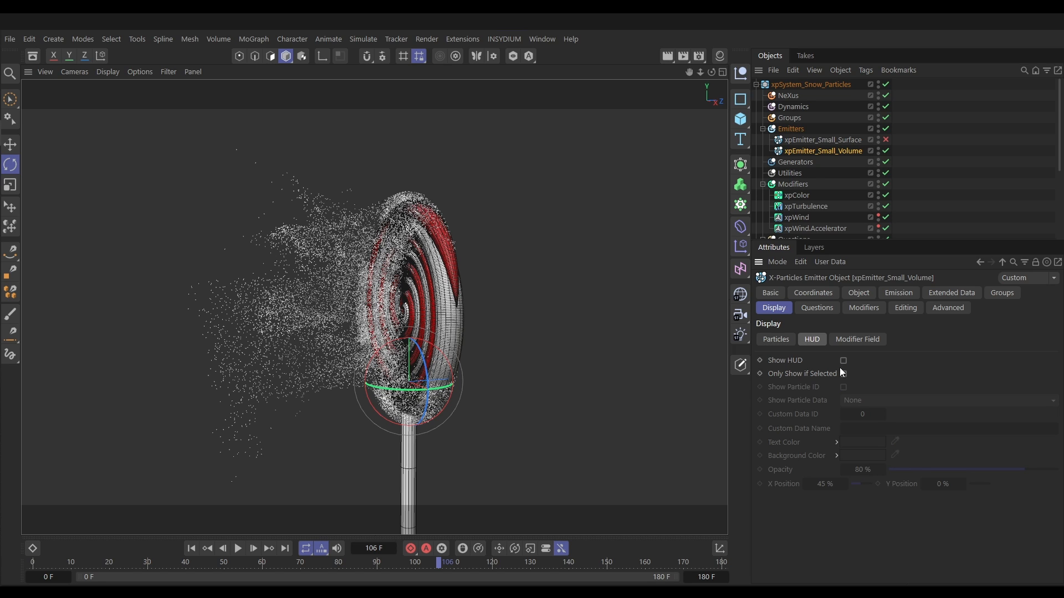
left_click(843, 360)
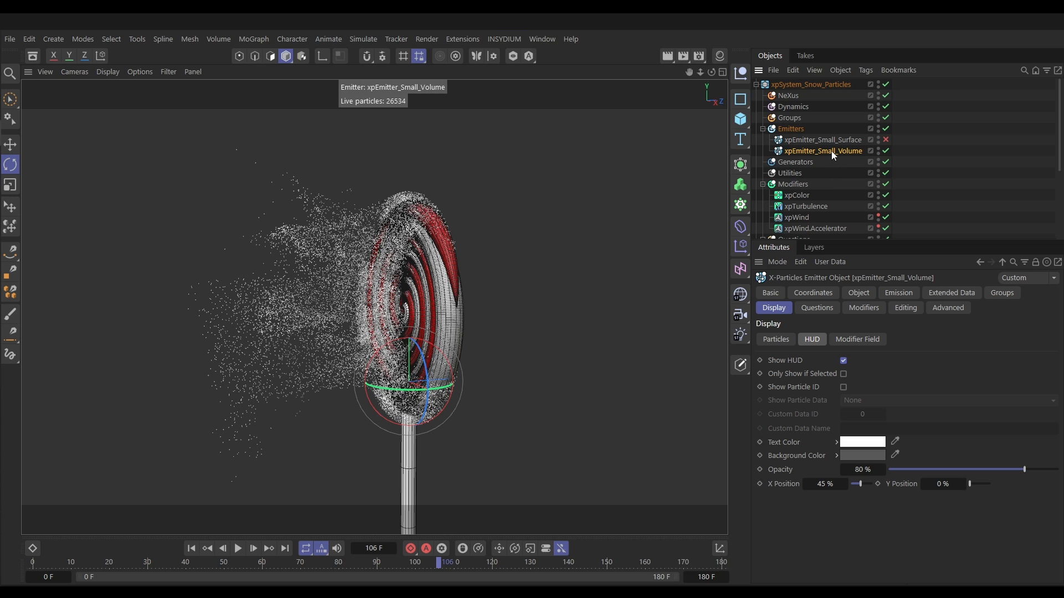
Step: Set Max Retries of xpEmitter_Small_Volume to 200 and advance the simulation one frame from the start to check the live particle count
left_click(863, 293)
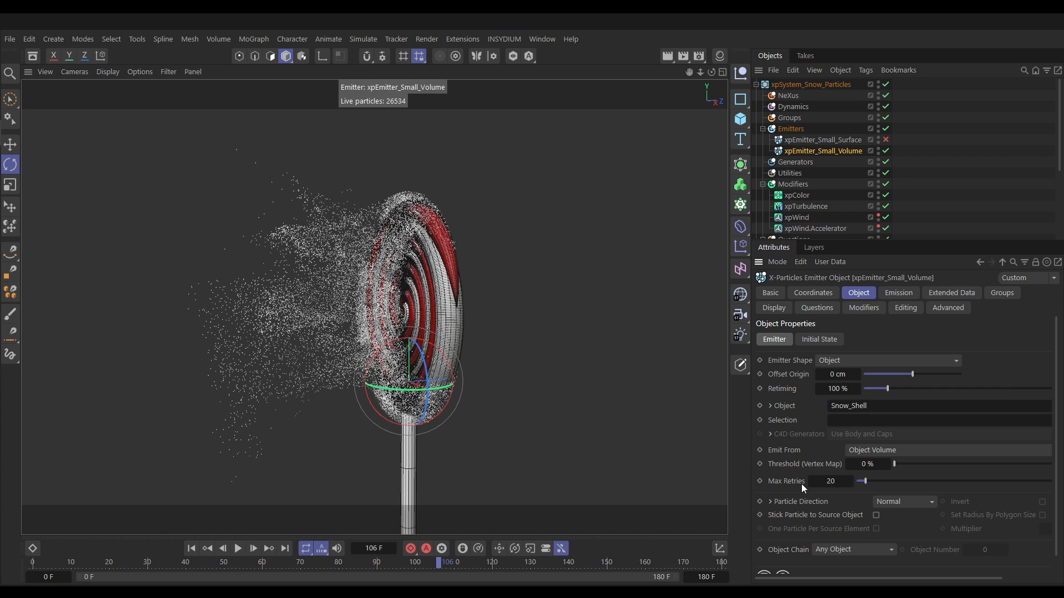
left_click(830, 487)
type("200")
key("Return")
left_click(191, 549)
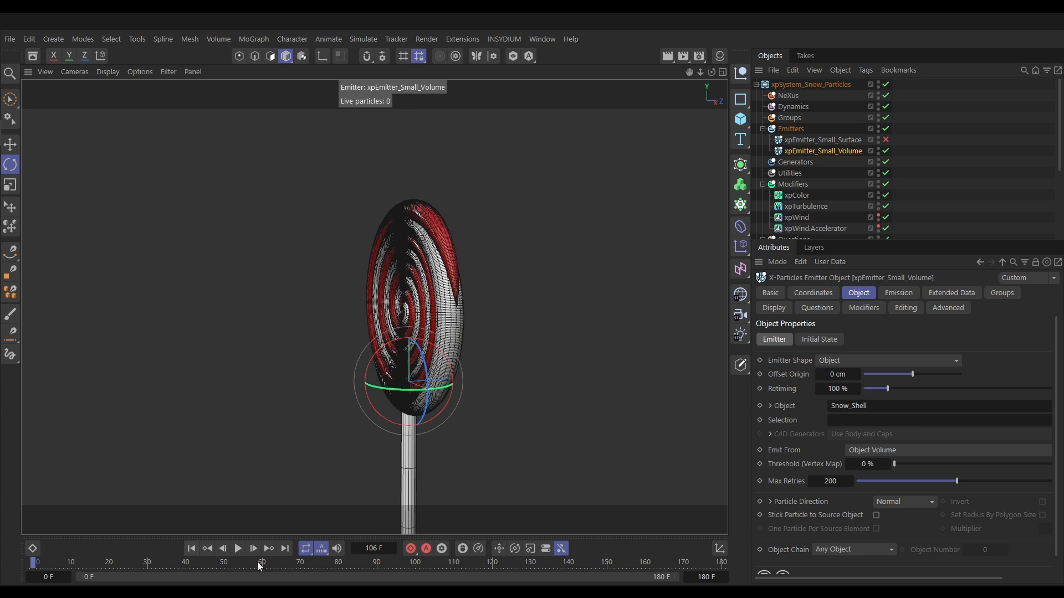
left_click(254, 549)
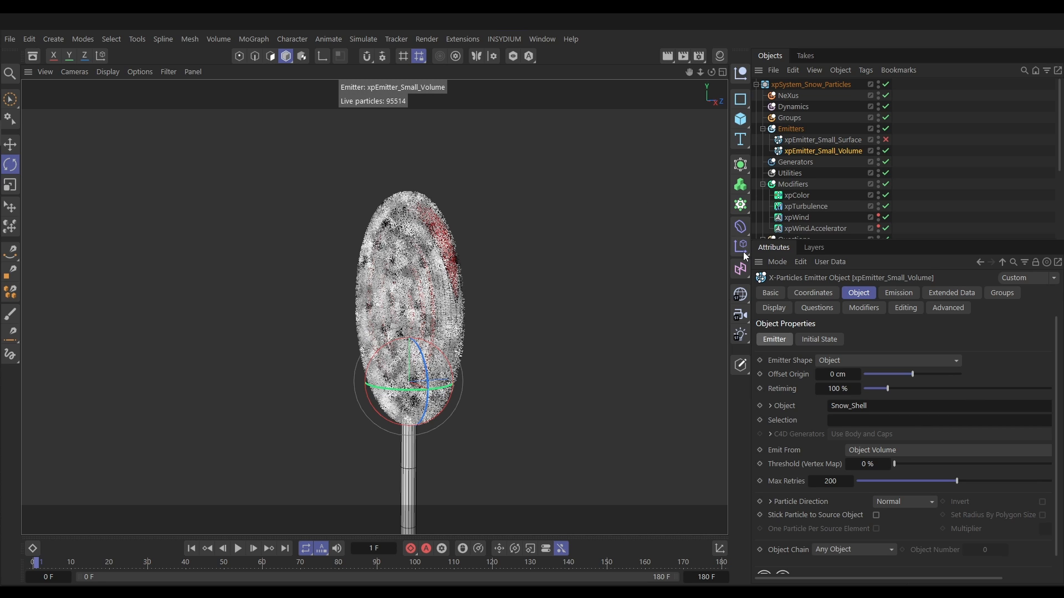
Step: Replay the simulation from the start twice to inspect the denser volume emission, and return to the first frame
left_click(191, 548)
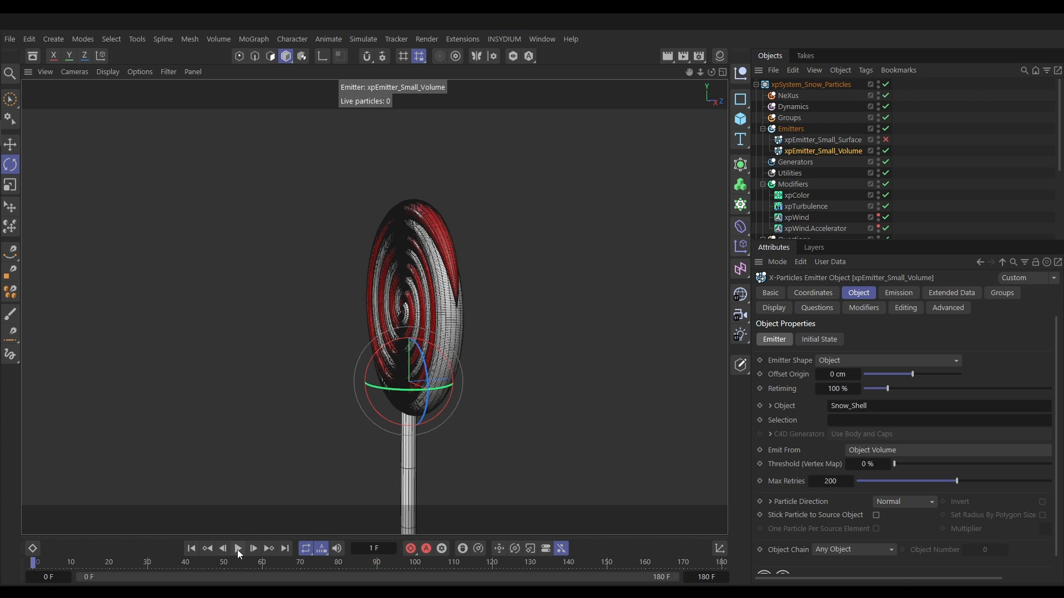
left_click(239, 549)
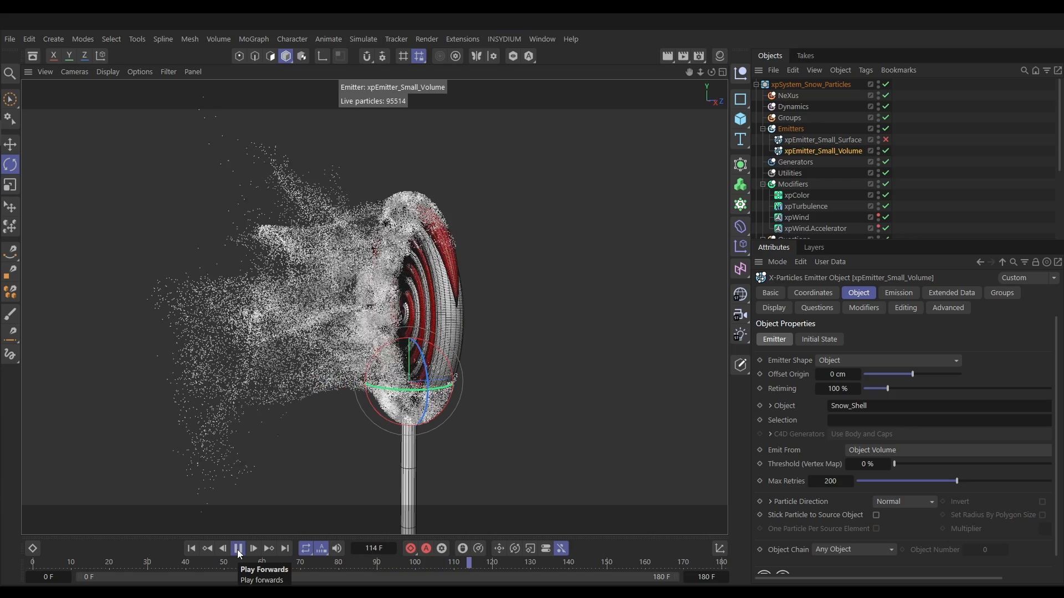
left_click(239, 550)
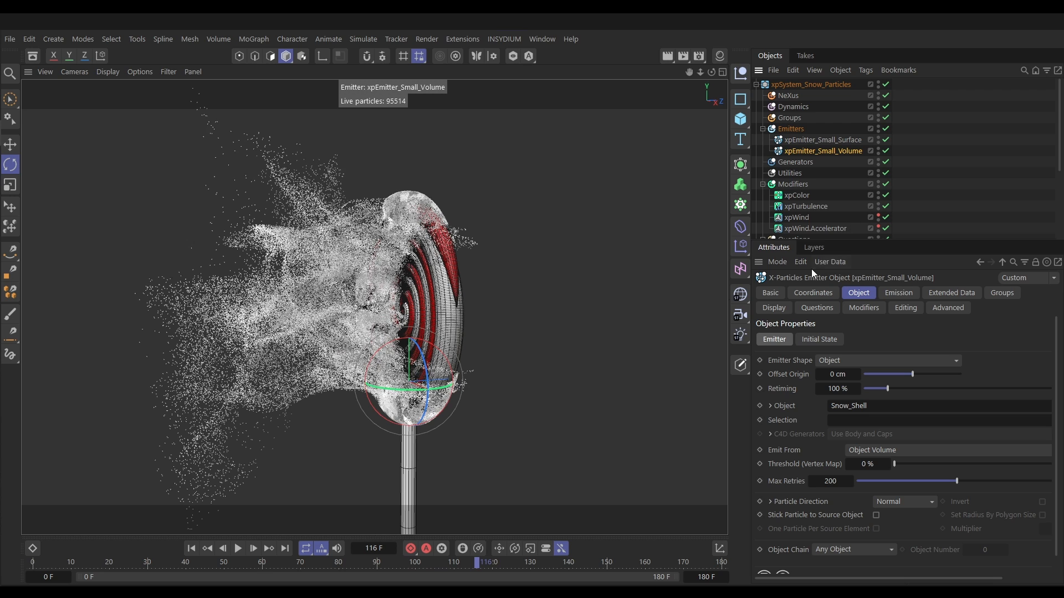
left_click(191, 549)
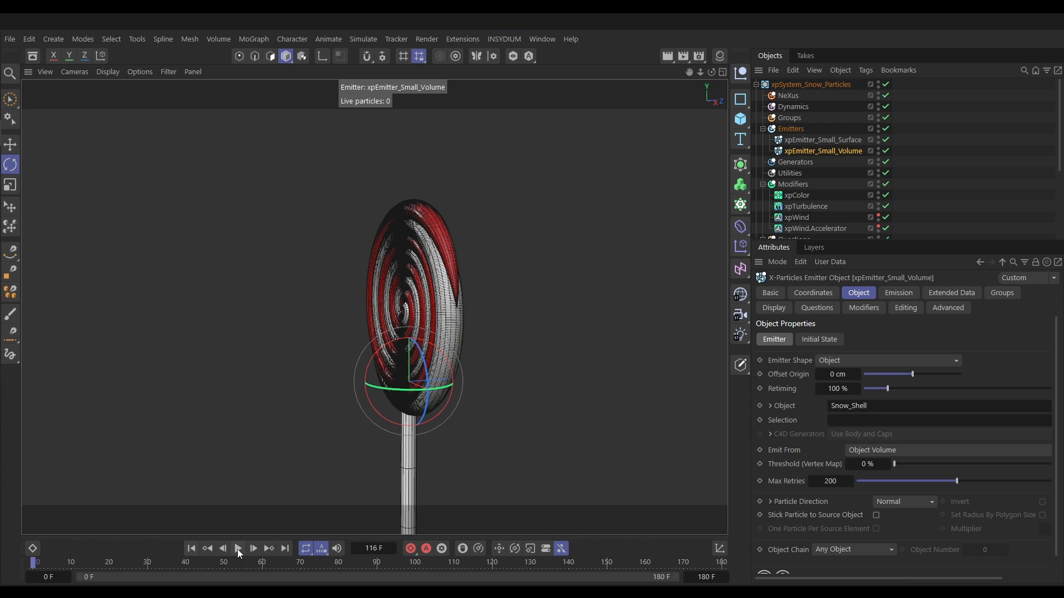
left_click(239, 550)
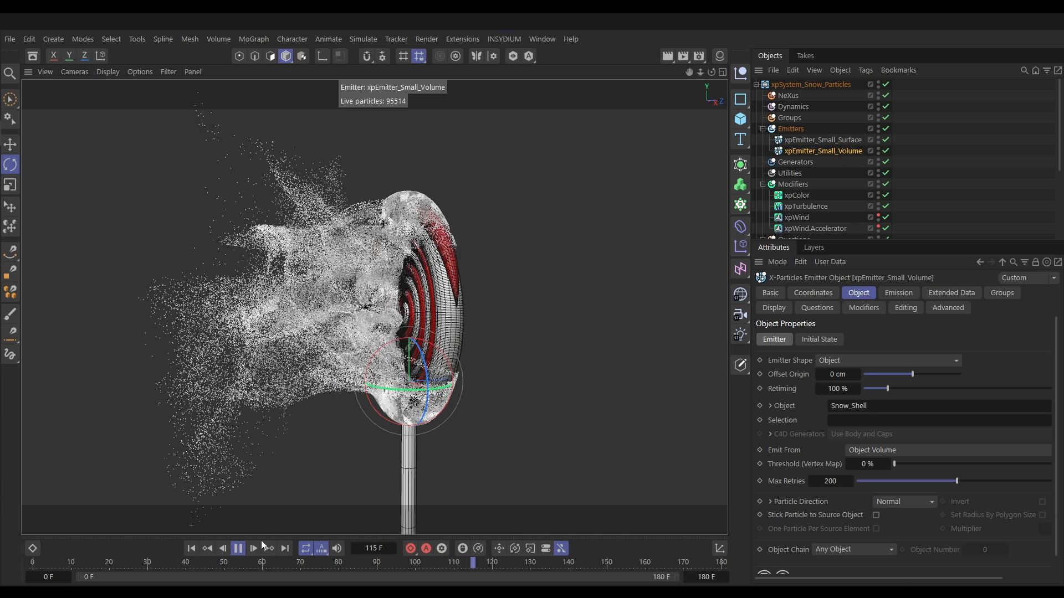
left_click(237, 549)
left_click(191, 548)
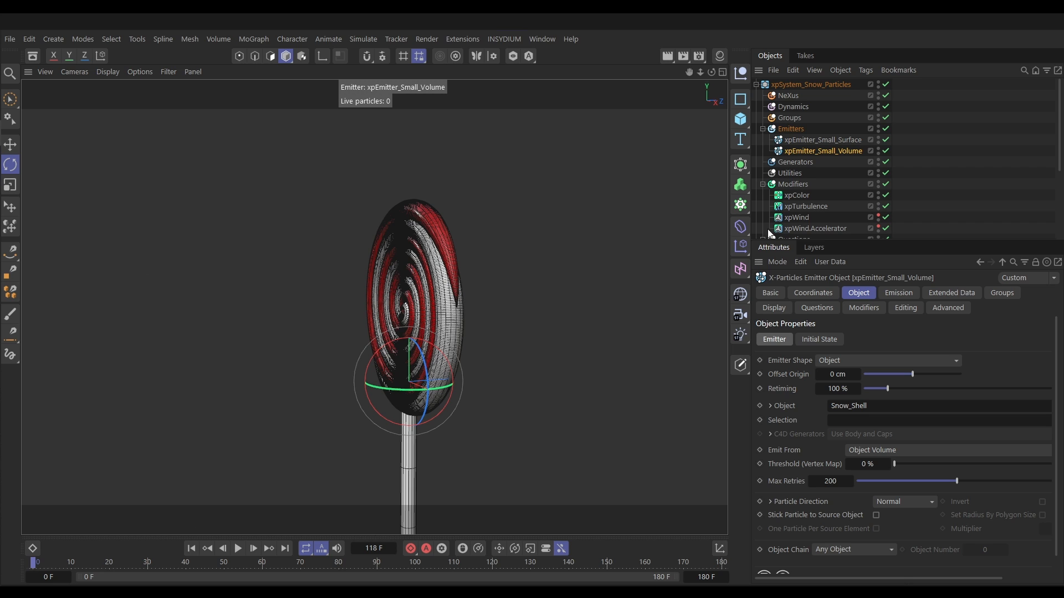
Step: Disable both small emitters and scrub through the 030_lollipop_17_HD_mb.mp4 reference render to examine the snow chunks
left_click_drag(885, 150, 886, 140)
left_click_drag(1063, 382, 382, 73)
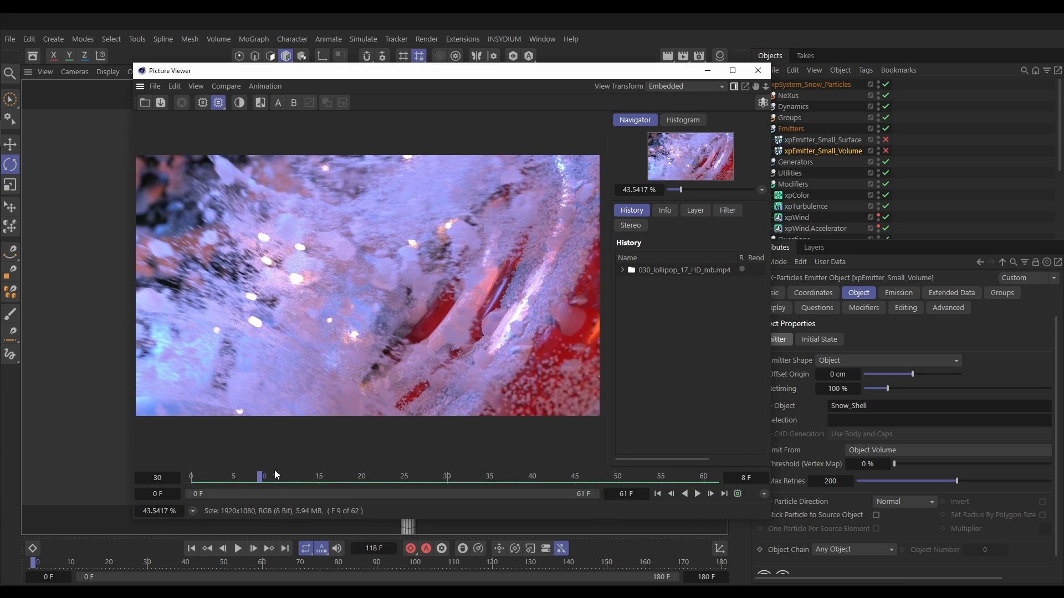
mouse_move(259, 476)
left_mouse_down()
mouse_move(204, 481)
mouse_move(363, 482)
mouse_move(269, 482)
left_mouse_up()
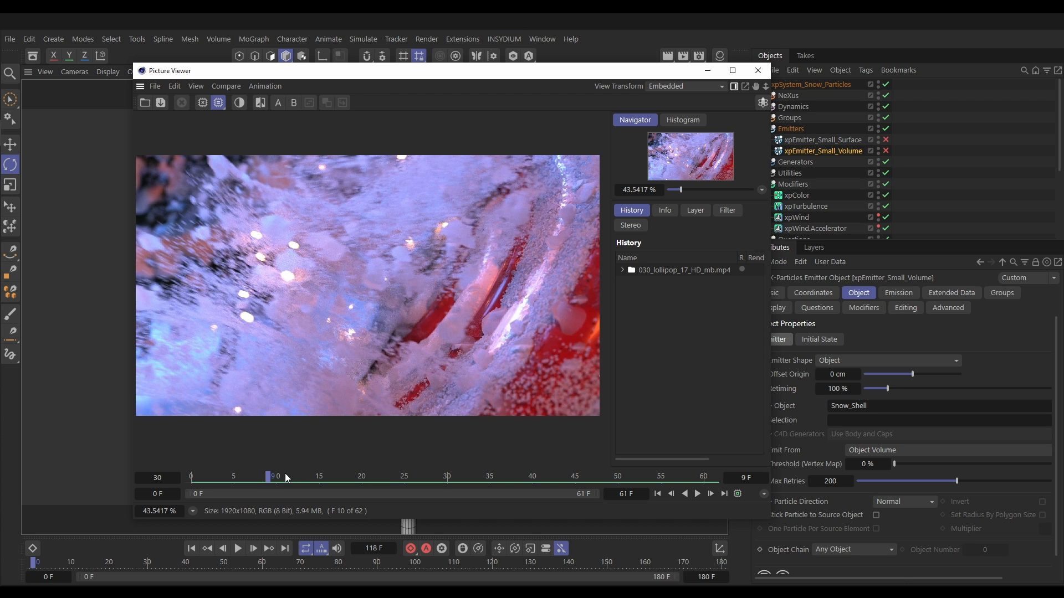
left_click_drag(284, 474, 262, 482)
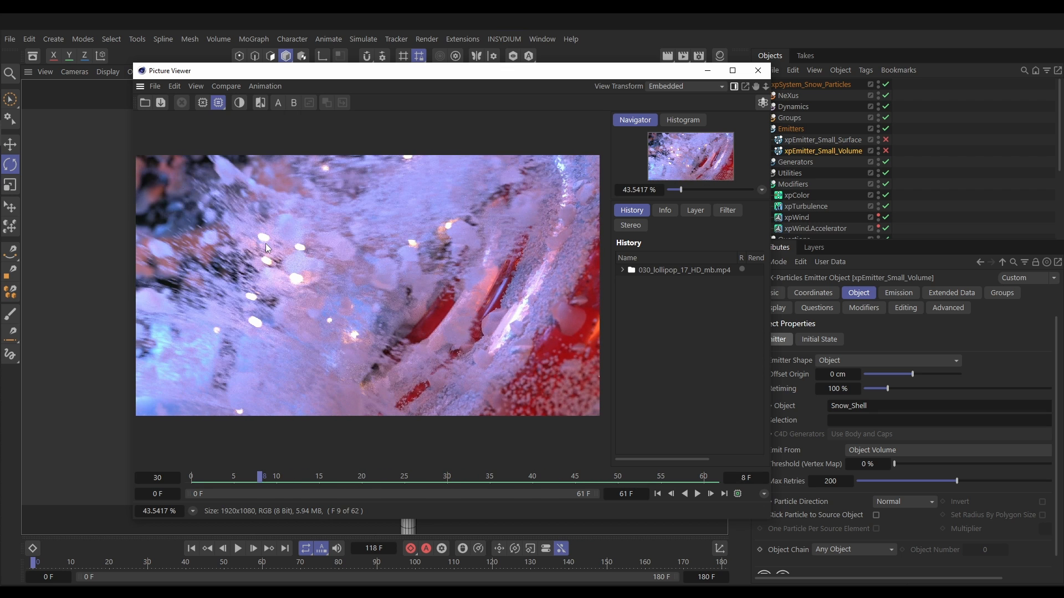
left_click_drag(252, 480, 416, 493)
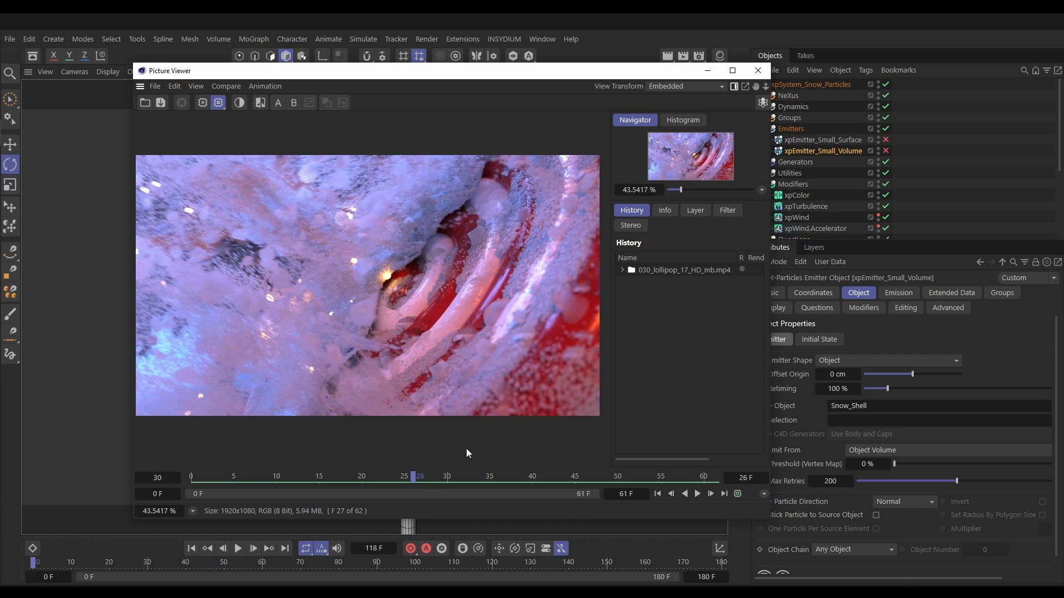
left_click_drag(424, 480, 200, 476)
left_click_drag(394, 72, 1063, 307)
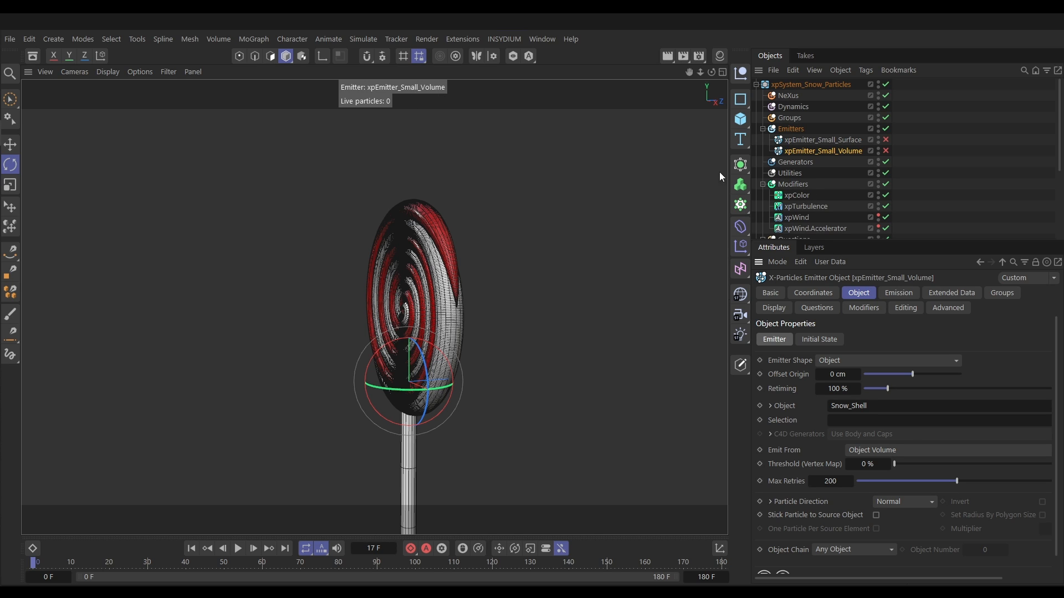
Step: Turn off the HUD for xpEmitter_Small_Volume and leave both small-particle emitters disabled
left_click_drag(886, 140, 886, 151)
left_click(783, 312)
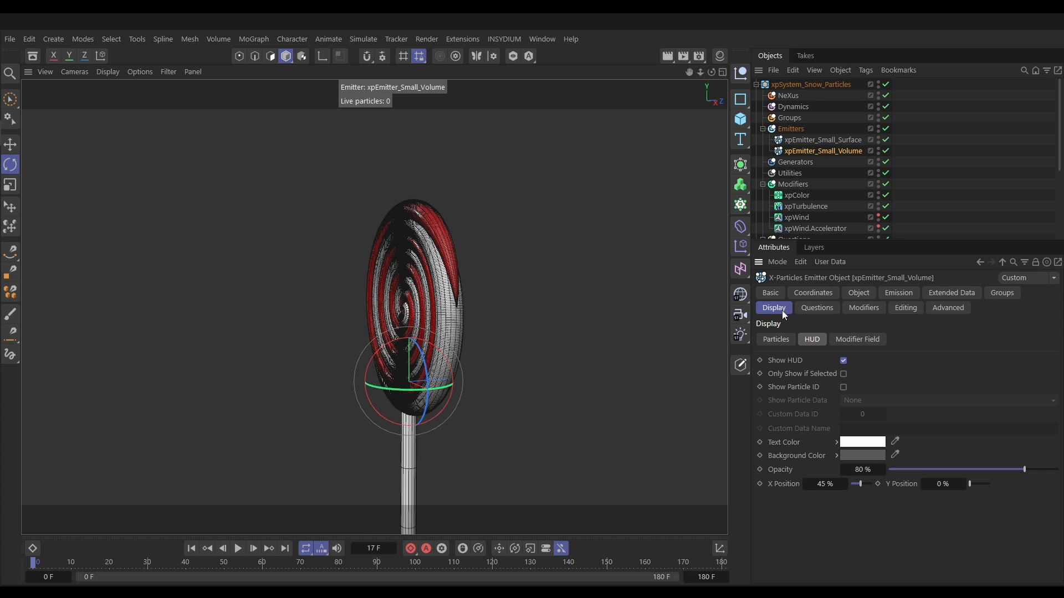
left_click(845, 361)
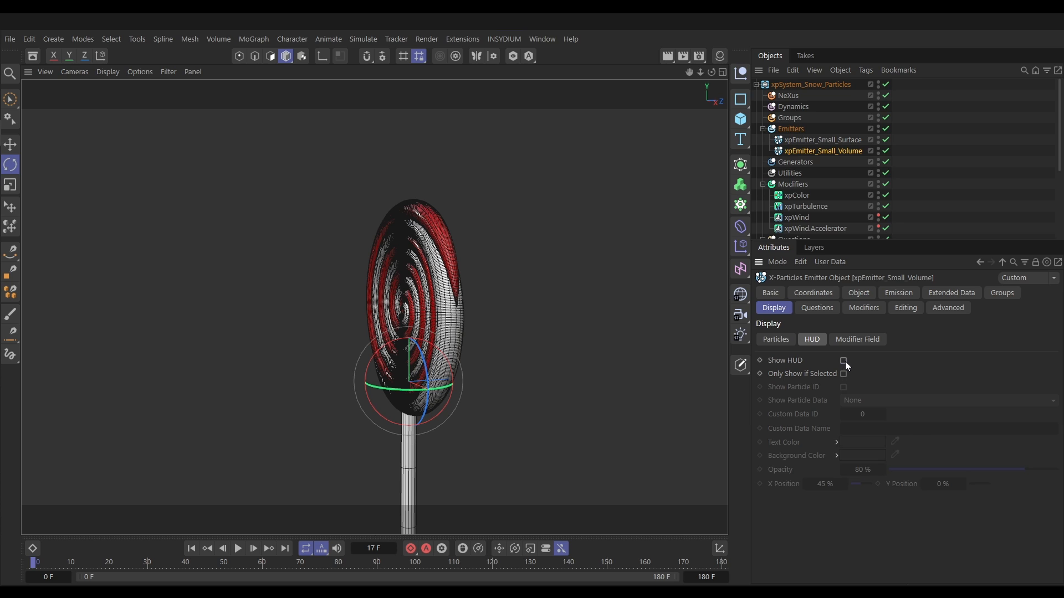
left_click(886, 139)
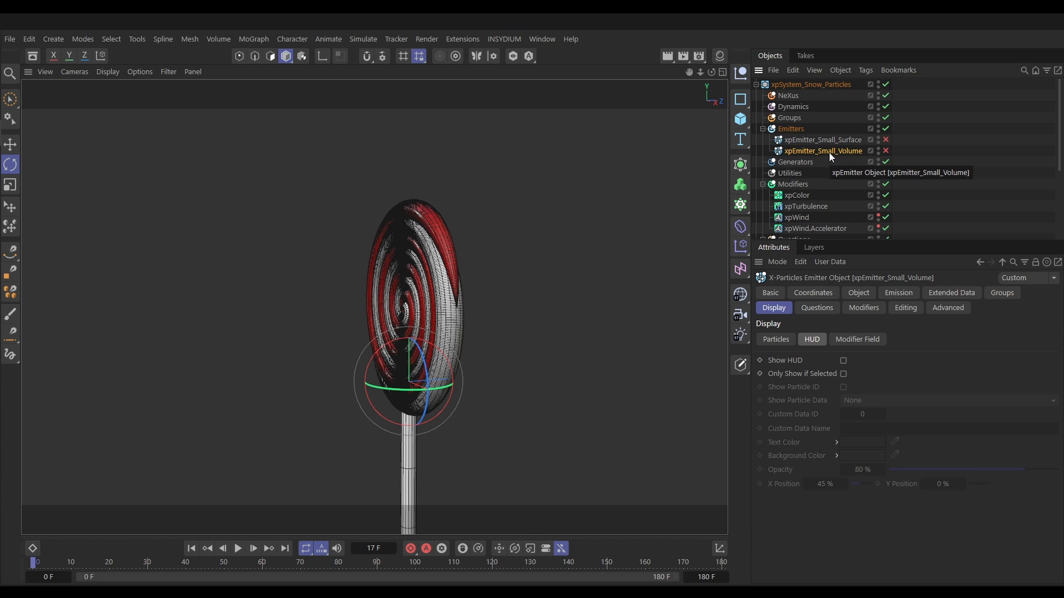
Step: Duplicate xpEmitter_Small_Volume within the Emitters group and rename the copy as xpEmitter_Large_Volume
left_click_drag(830, 151, 829, 155, "ctrl")
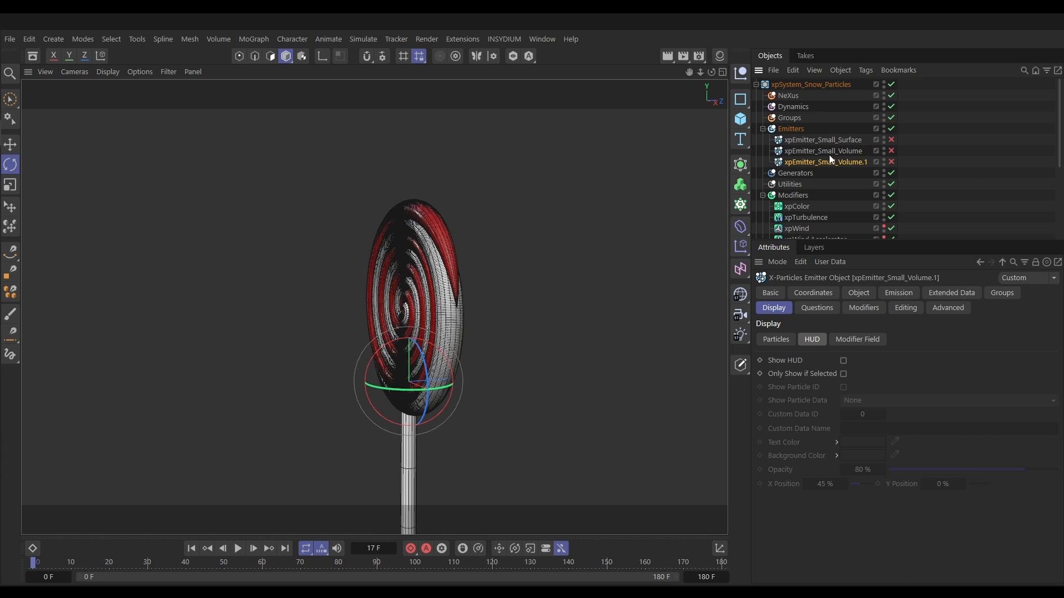
left_click(770, 293)
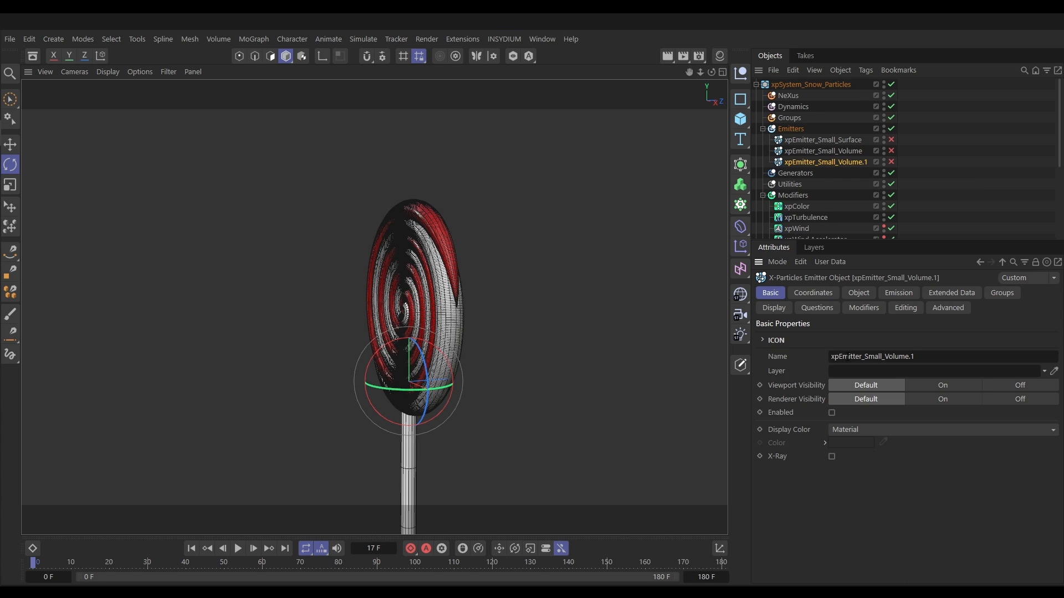
left_click(883, 357)
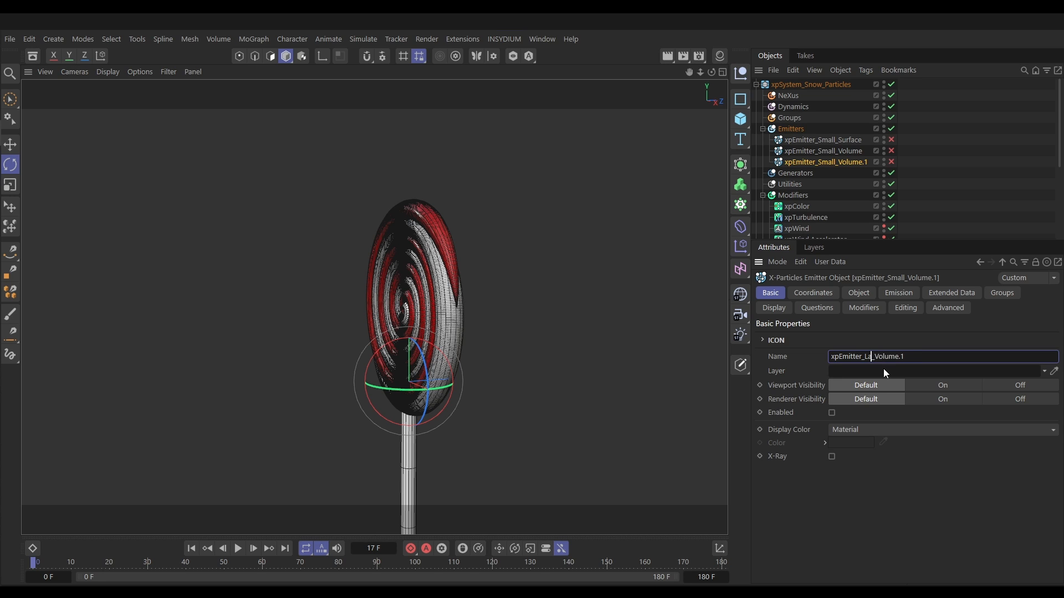
type("Large")
left_click(926, 357)
key("BackSpace")
key("BackSpace")
key("Return")
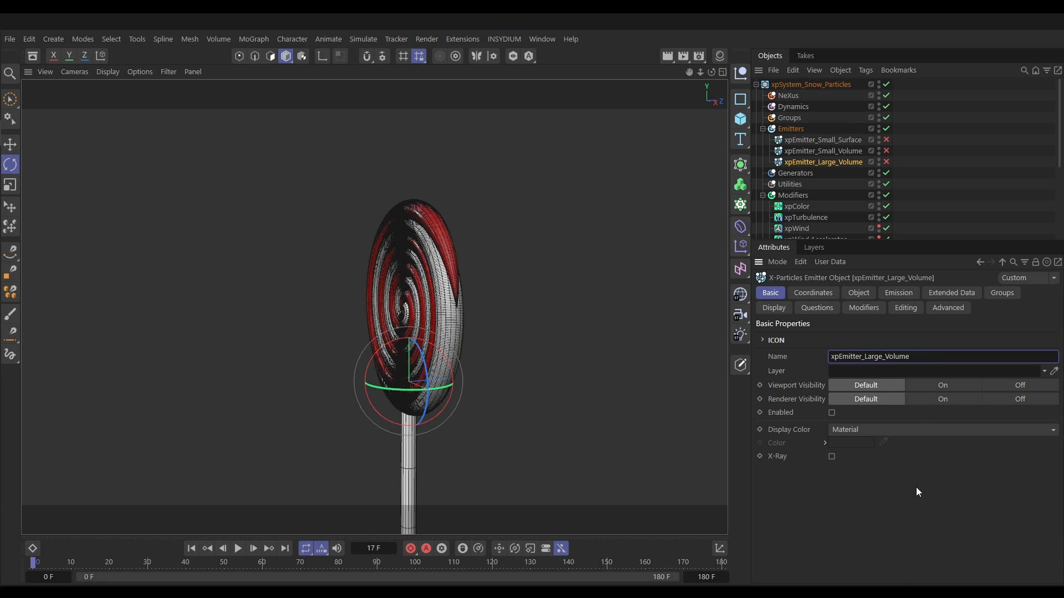
Step: Enable xpEmitter_Large_Volume and set its emission Shot Count to 1000
left_click(887, 162)
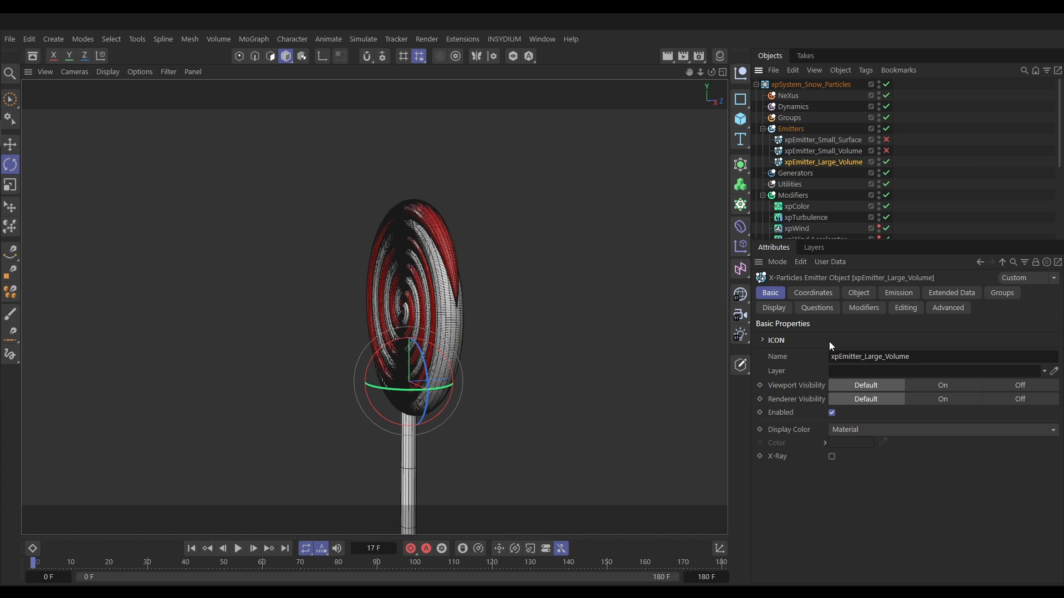
left_click(887, 294)
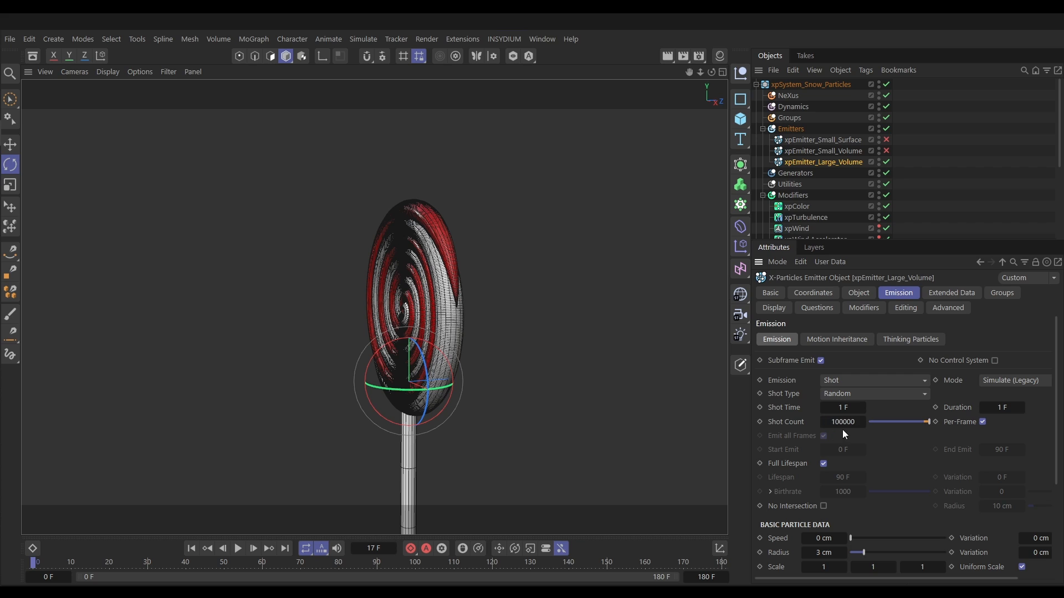
left_click(839, 421)
type("1000")
Step: Set the Editor Display of xpEmitter_Large_Volume's particles to Box
left_click(774, 308)
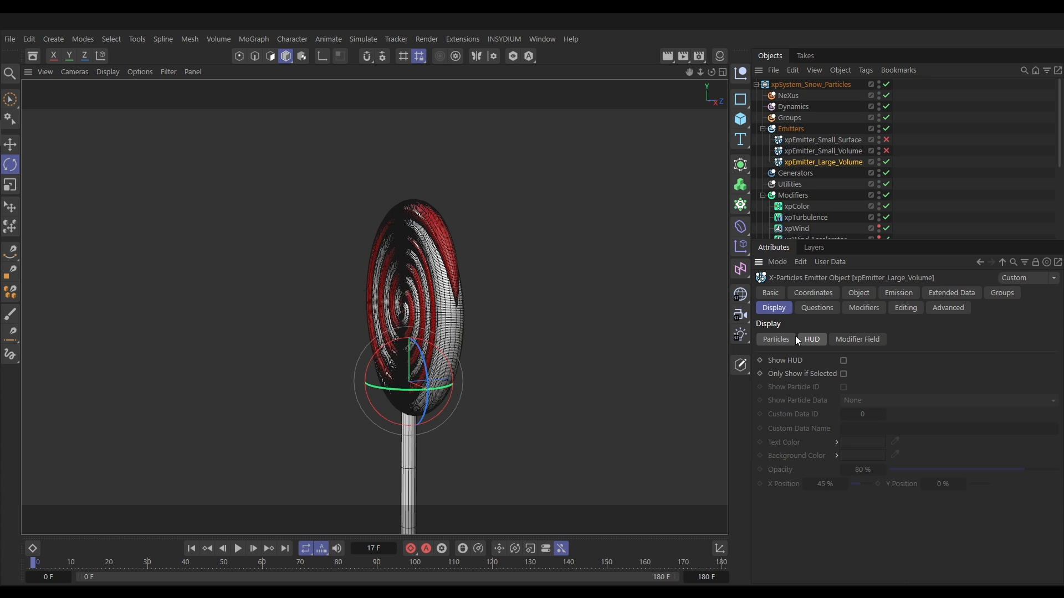
left_click(776, 340)
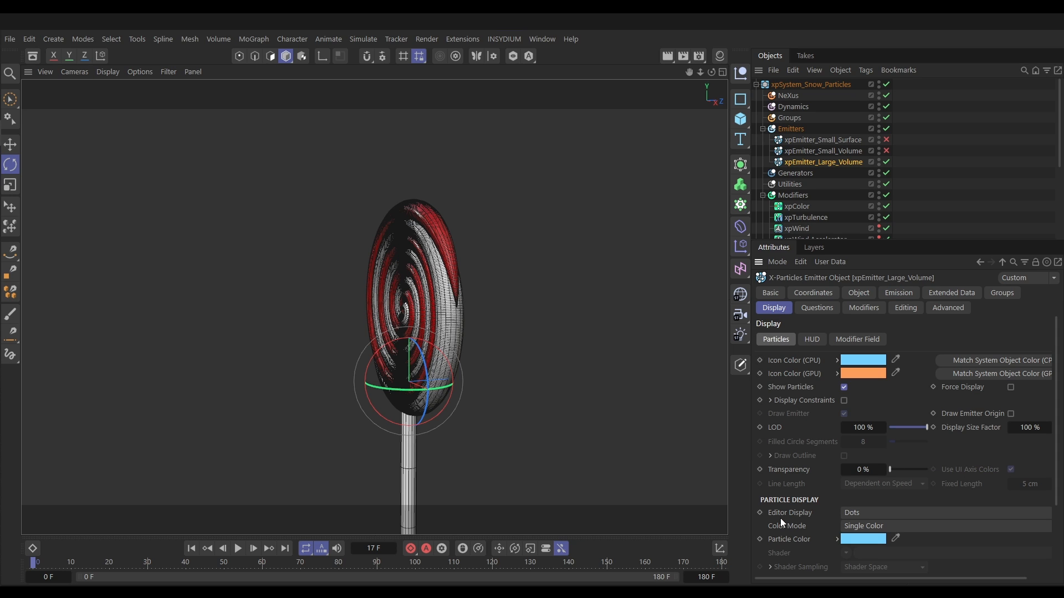
left_click(846, 513)
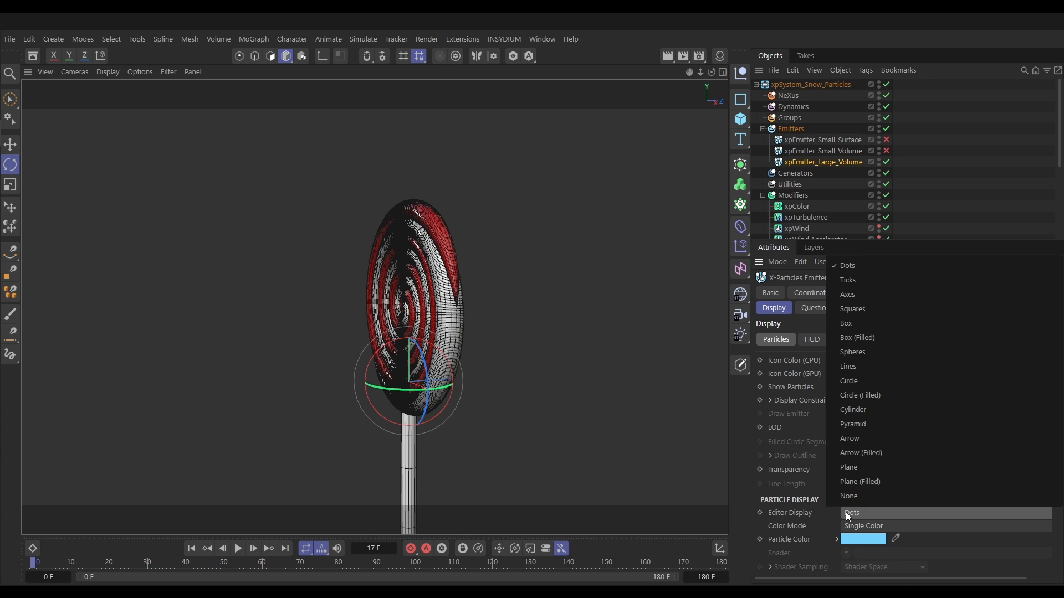
left_click(846, 325)
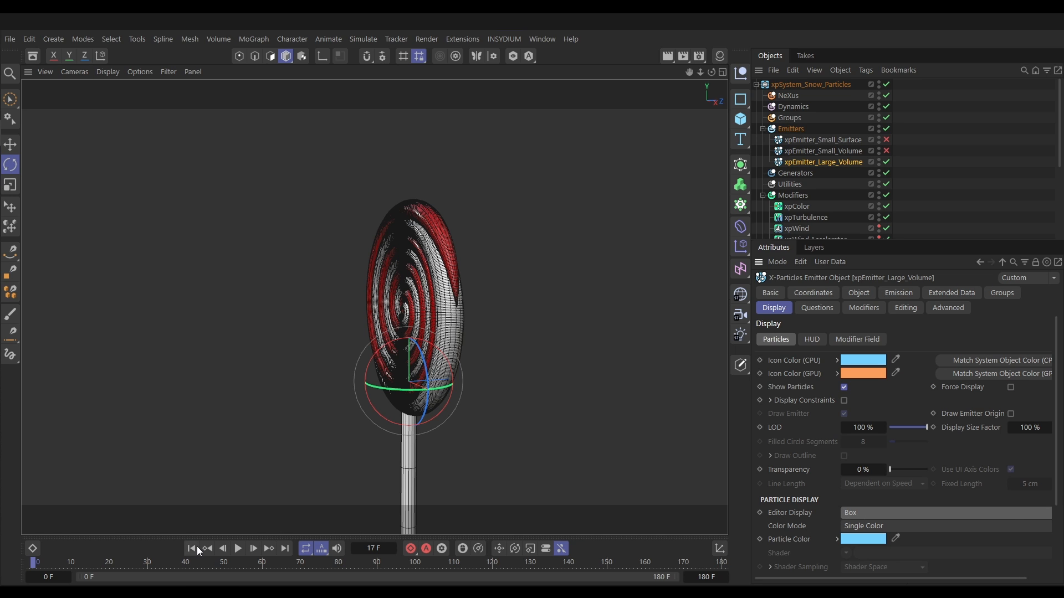
Step: Play the simulation twice from the start to inspect the motion and orientation of the large box particles
left_click(238, 549)
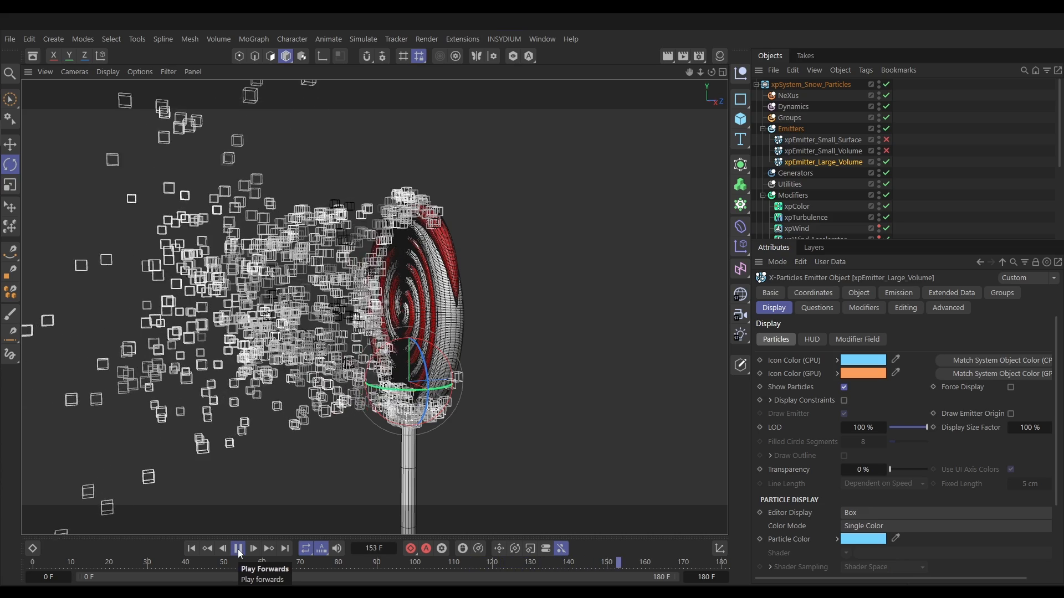
left_click(238, 550)
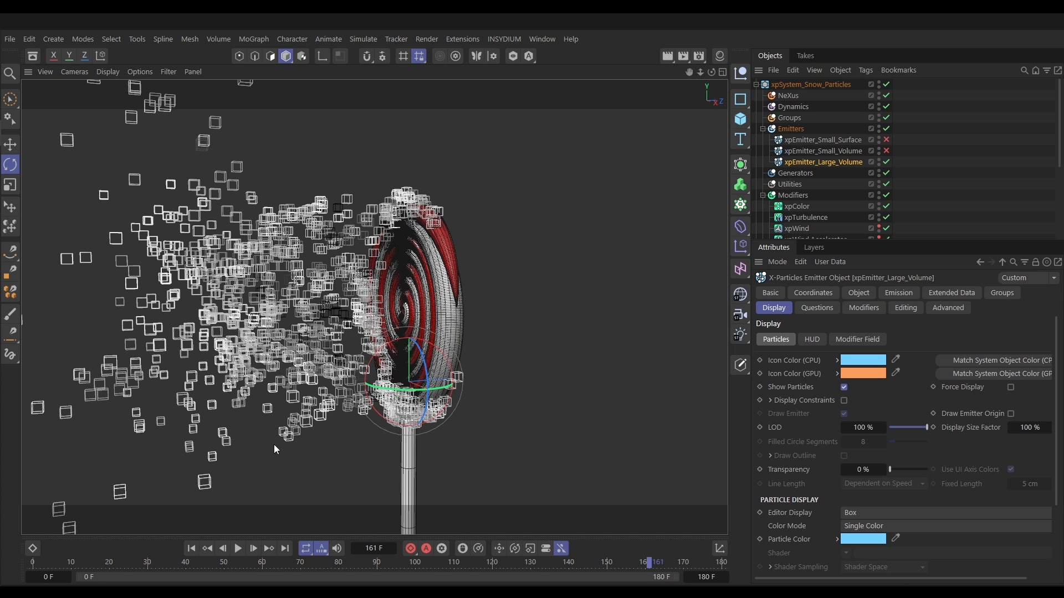
left_click(192, 549)
left_click(239, 550)
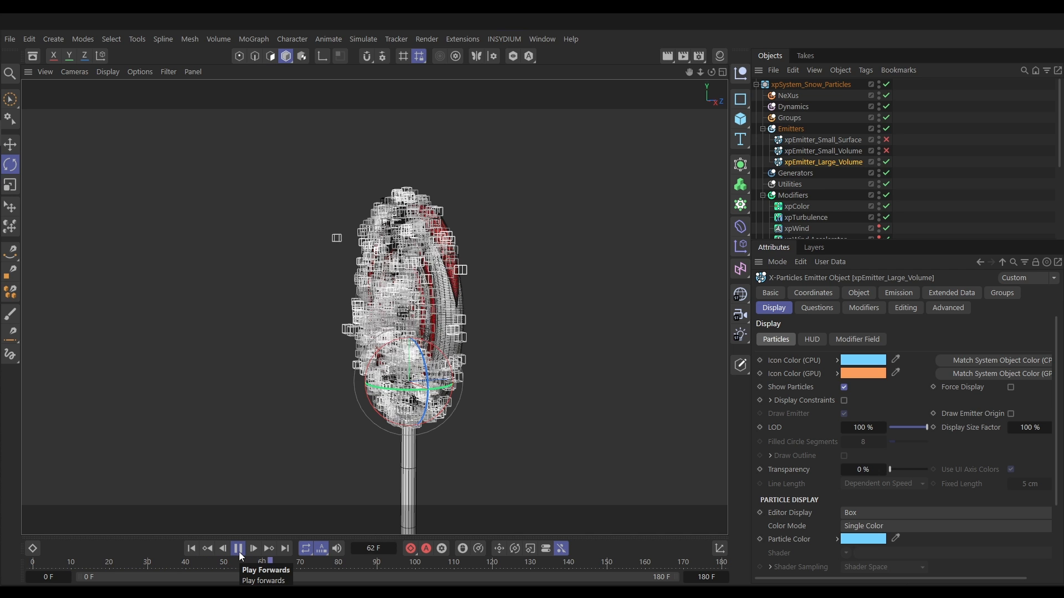
left_click(238, 549)
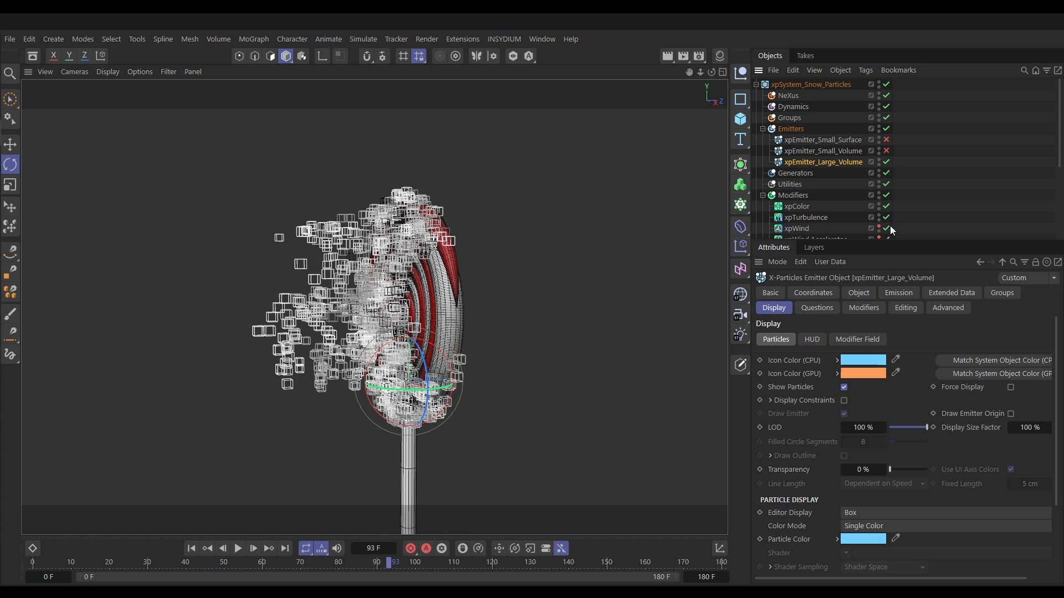
Step: Enable Use Rotation in the Extended Data of xpEmitter_Large_Volume and set the rotation mode to Tangential
left_click(948, 296)
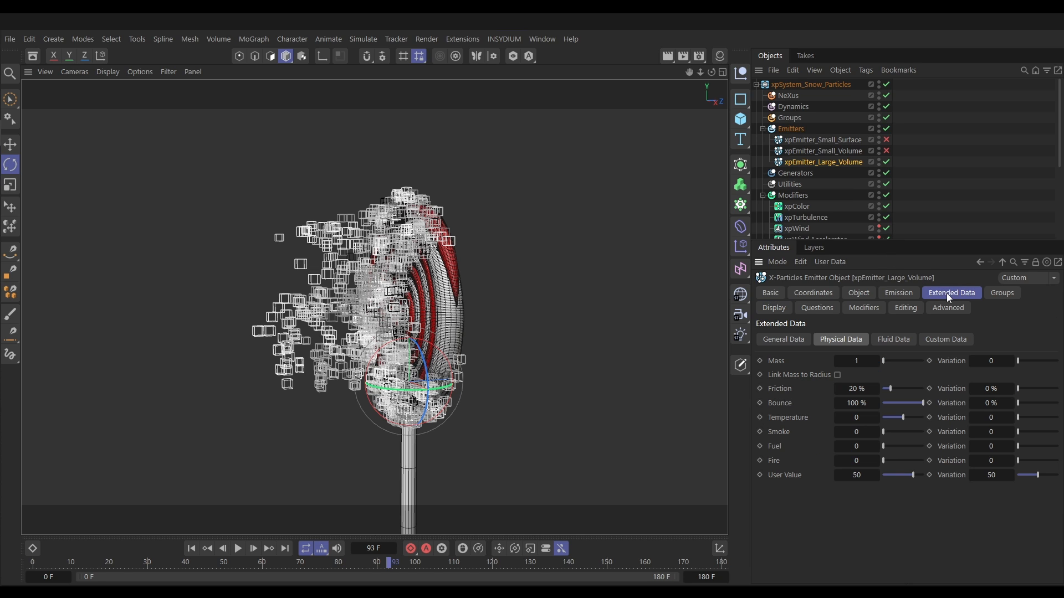
left_click(782, 341)
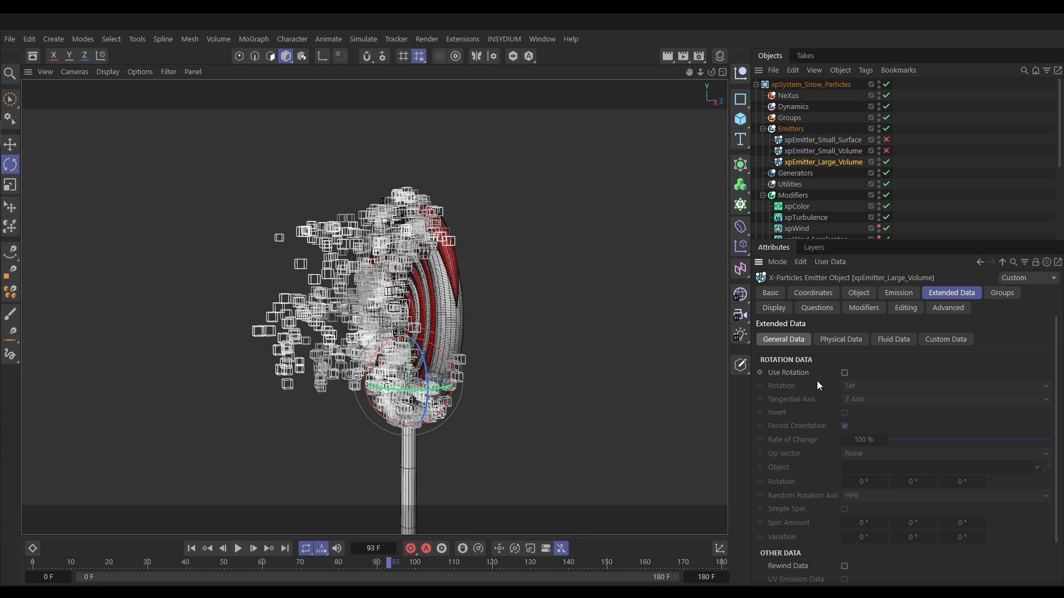
left_click(844, 373)
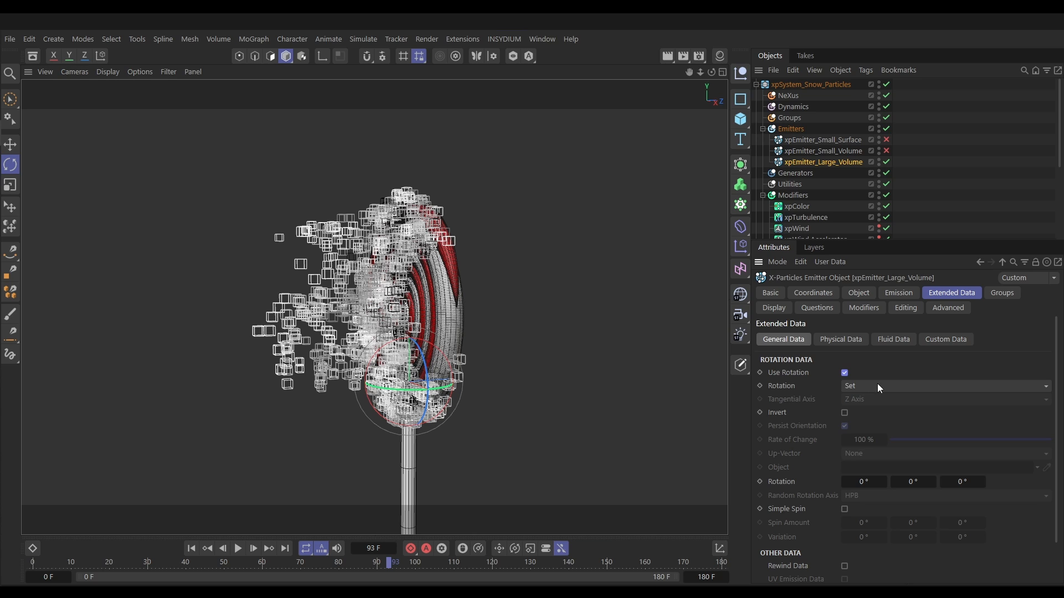
left_click(994, 388)
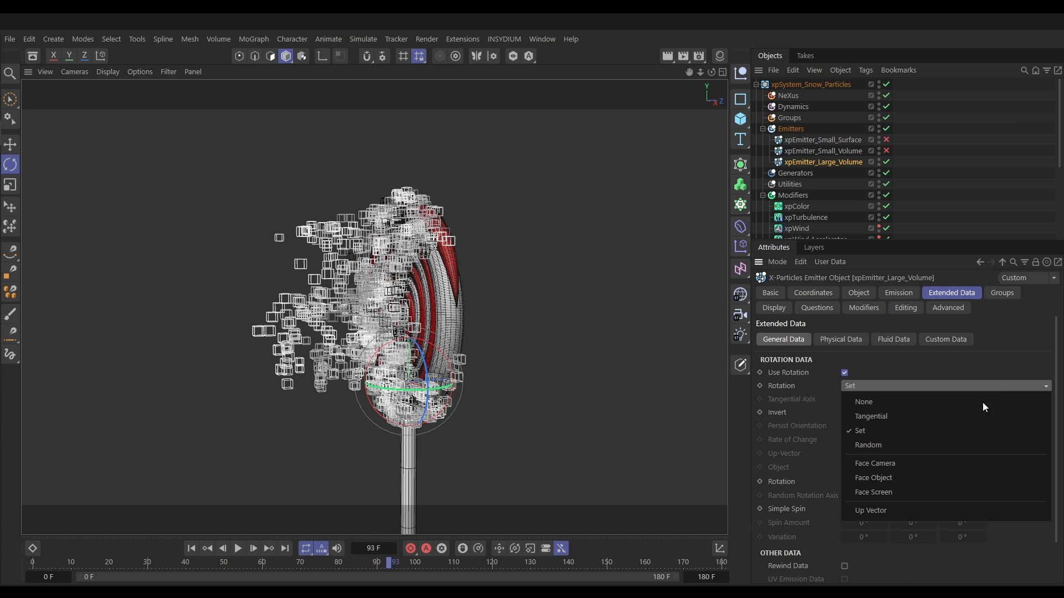
left_click(869, 418)
Step: Play the simulation from the start to inspect how the large box particles rotate along their paths
left_click(192, 548)
left_click(237, 549)
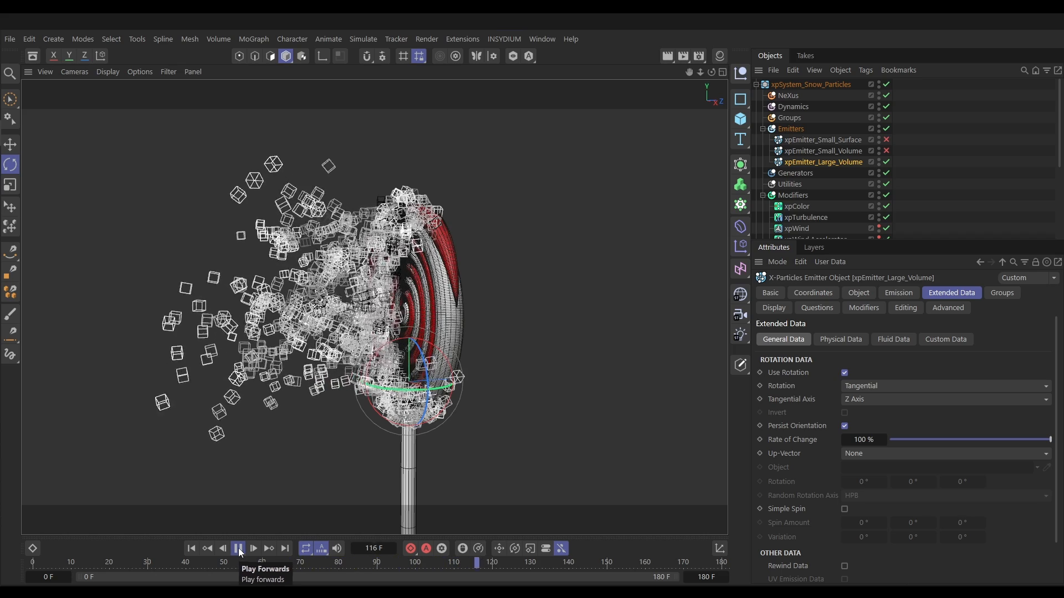
left_click(238, 548)
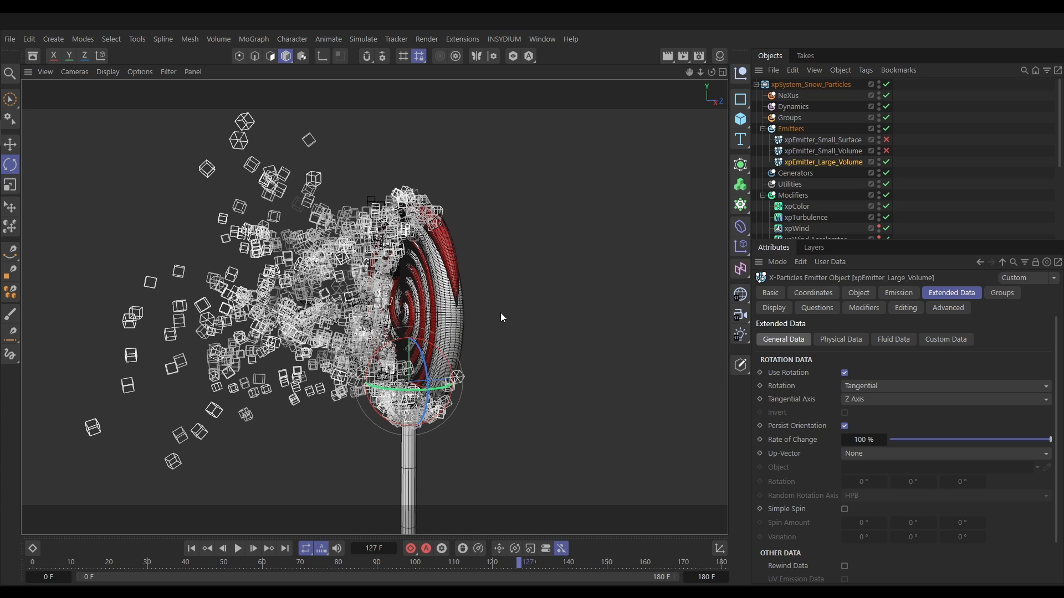
Step: Disable xpEmitter_Large_Volume, duplicate it within the Emitters group and rename the copy as xpEmitter_Lights_Volume
left_click(886, 162)
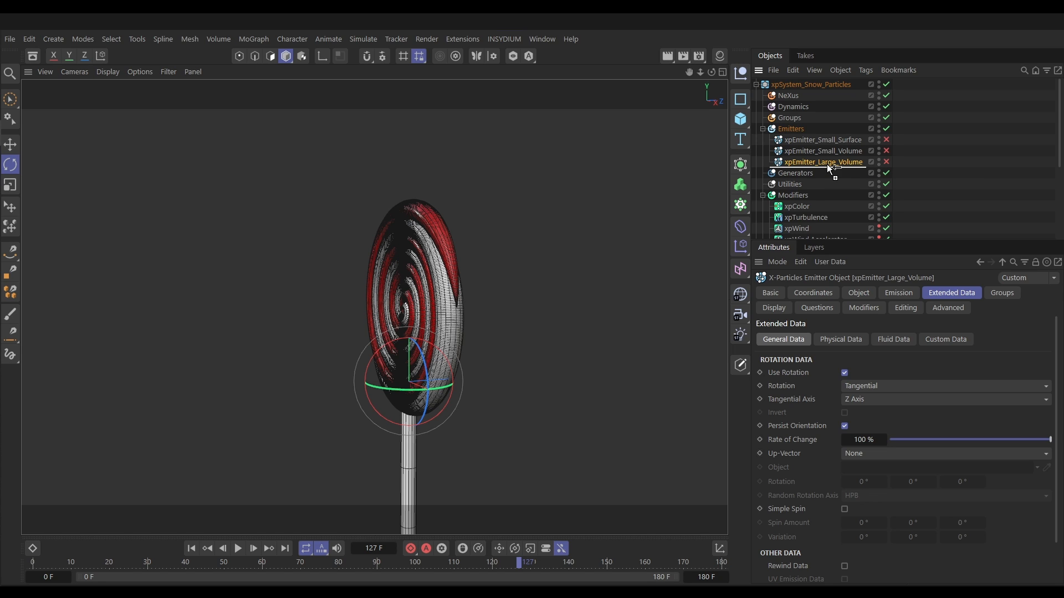
left_click_drag(827, 163, 836, 176, "ctrl")
left_click(775, 300)
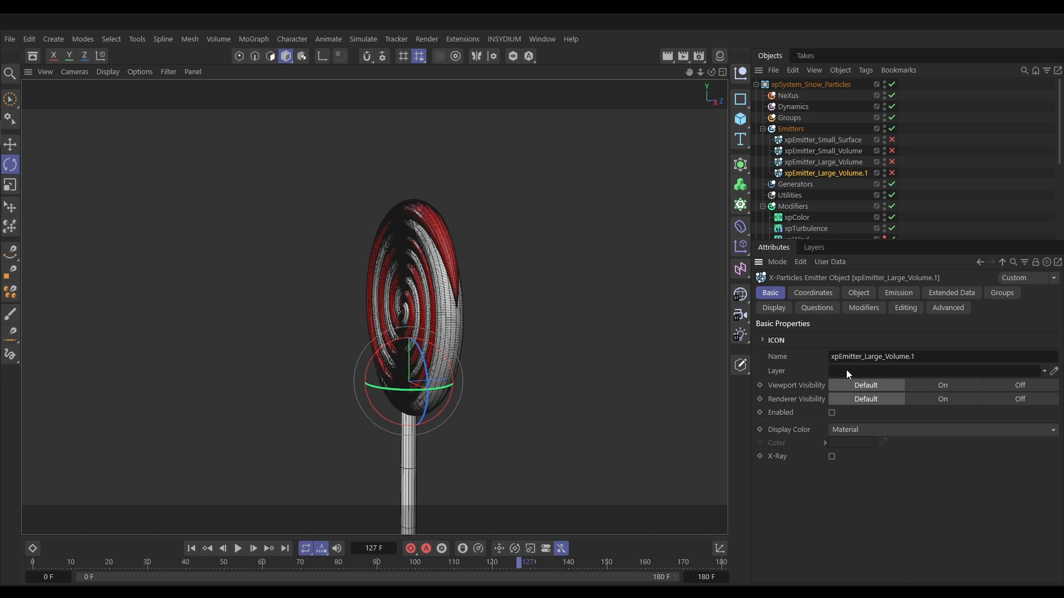
left_click(912, 360)
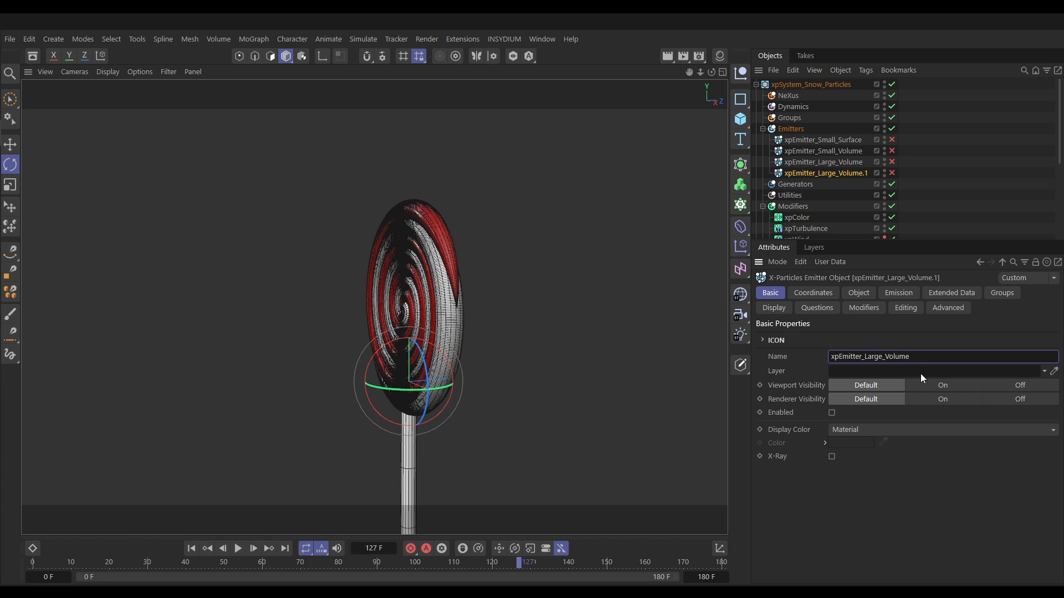
key("BackSpace")
key("BackSpace")
key("BackSpace")
key("BackSpace")
type("ights")
left_click(873, 490)
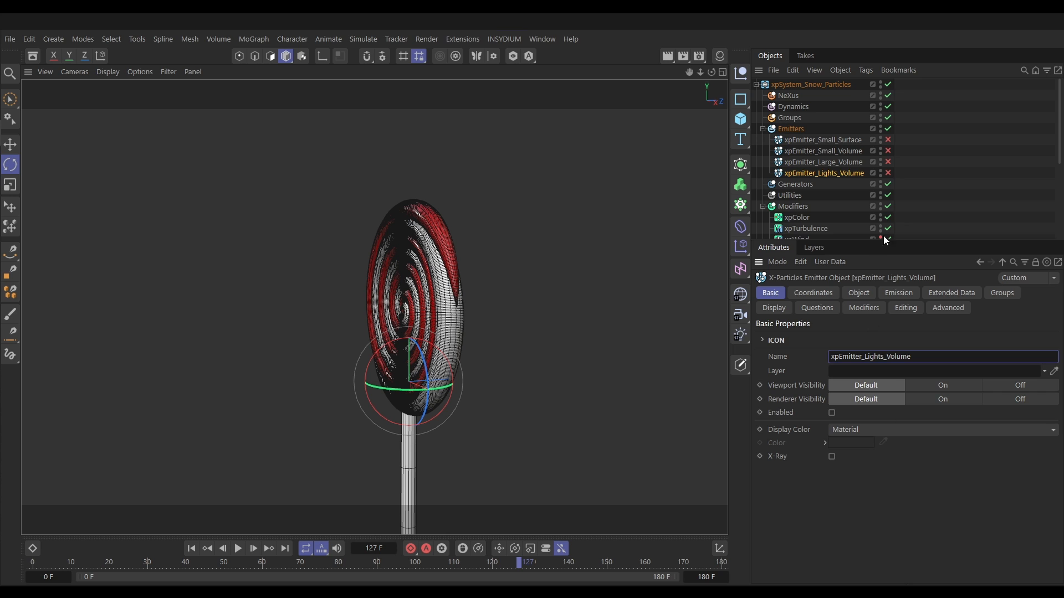
Step: Enable xpEmitter_Lights_Volume and set the Editor Display of its particles to Circle (Filled)
left_click(888, 173)
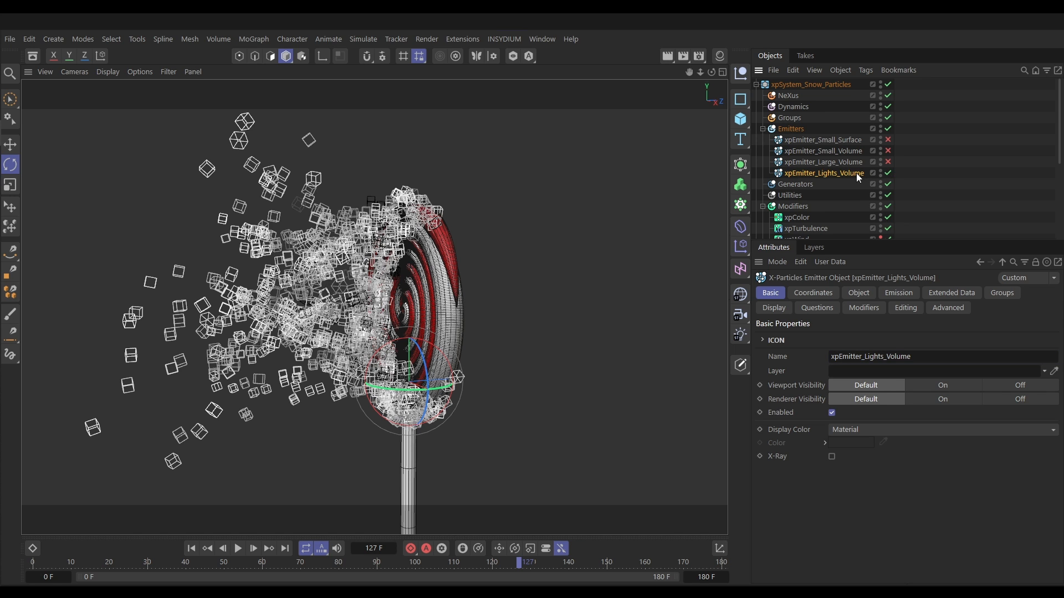
left_click(776, 311)
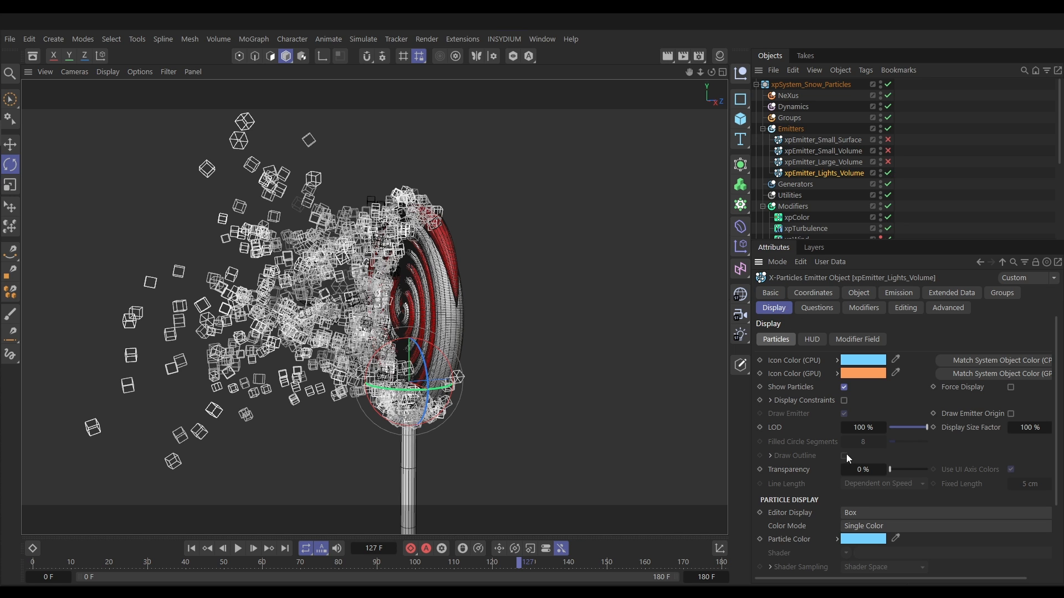
left_click(851, 513)
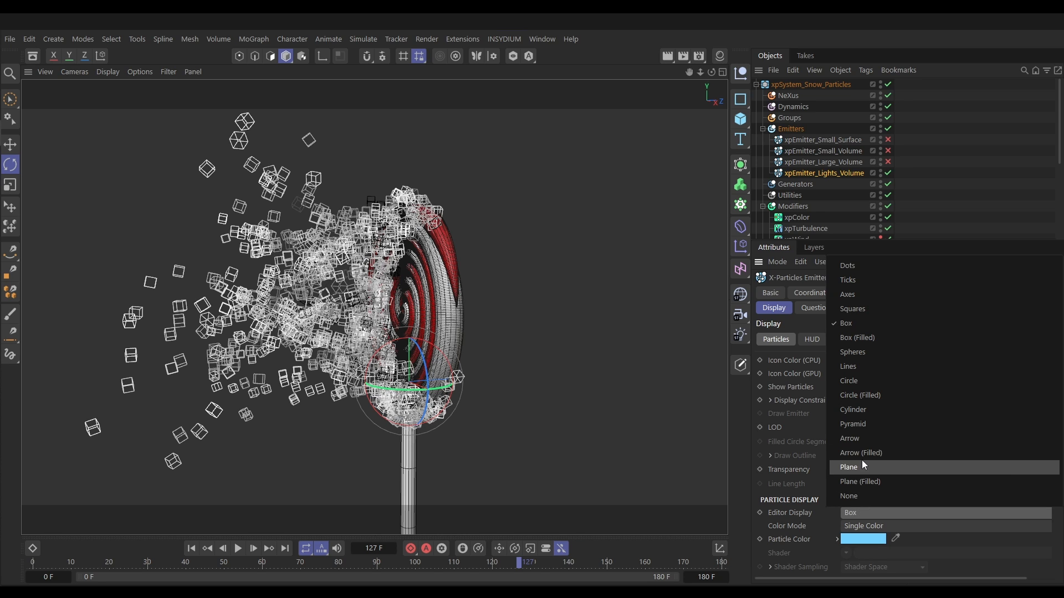
left_click(856, 396)
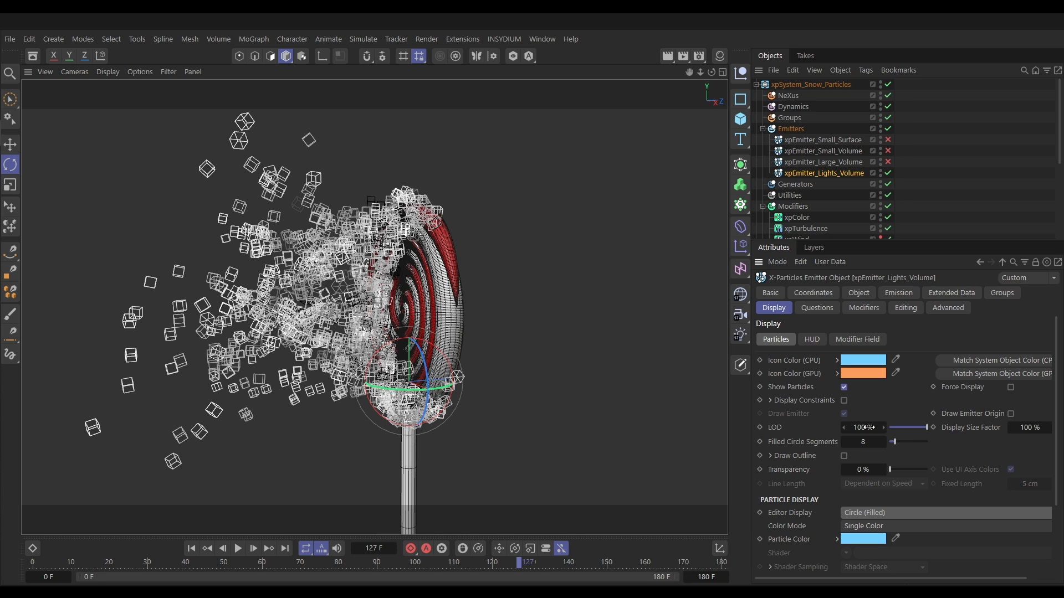
Step: Set the Particle Color of xpEmitter_Lights_Volume to a saturated orange, about RGB 255, 114, 13
left_click(858, 538)
left_click_drag(914, 556, 911, 556)
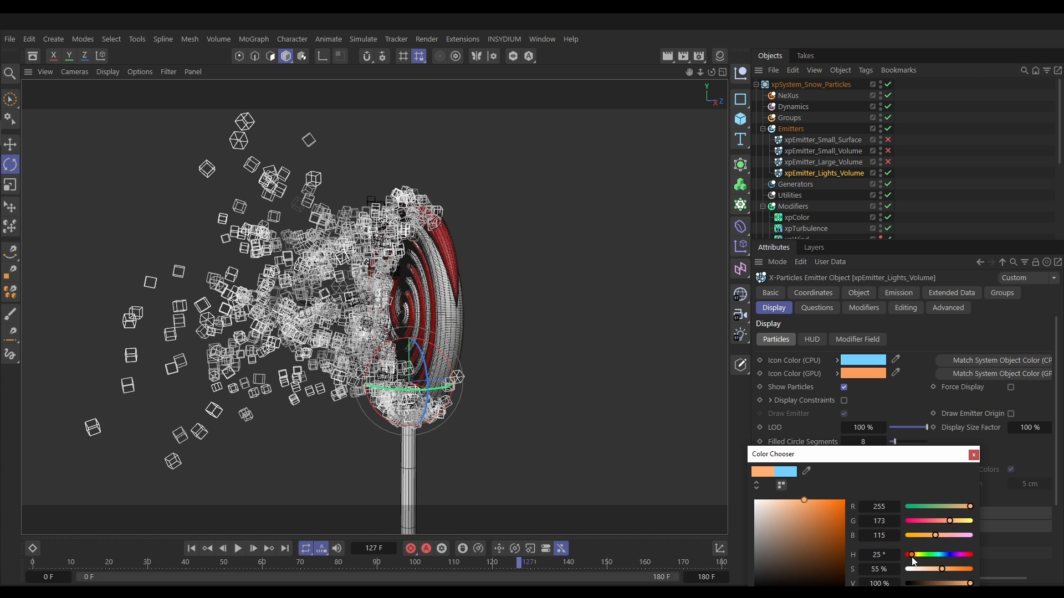
left_click_drag(824, 519, 840, 500)
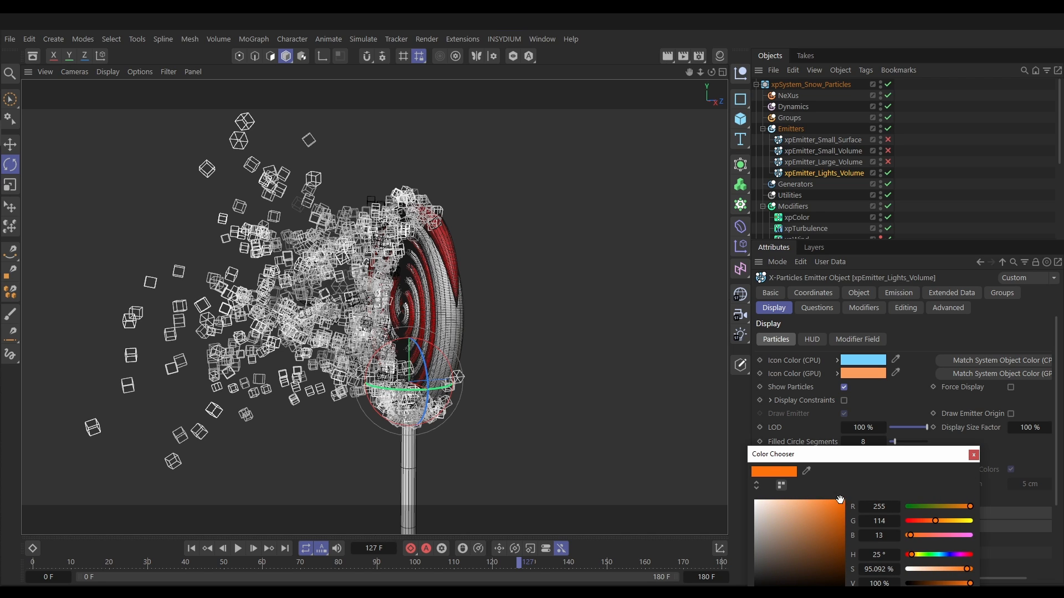
left_click(973, 456)
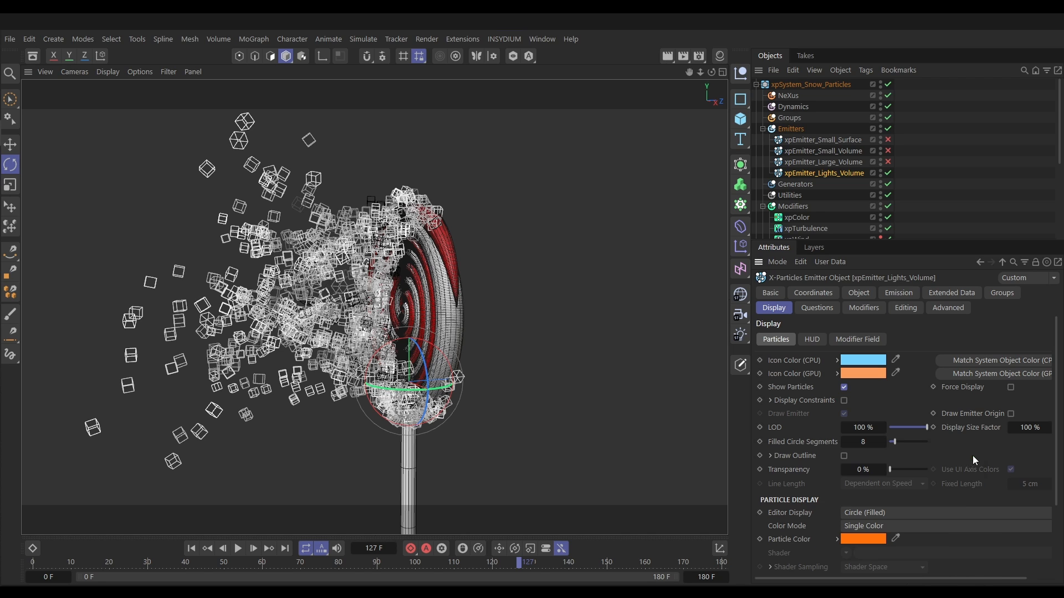
Step: Set the emission Shot Count of xpEmitter_Lights_Volume to 35
left_click(891, 296)
left_click(853, 423)
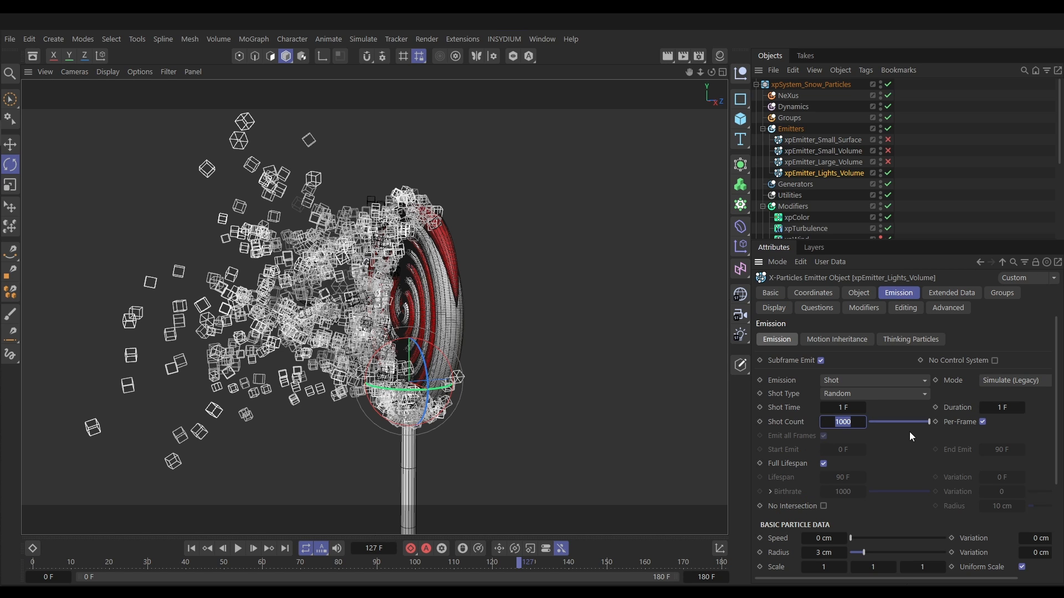
type("35")
key("Return")
Step: Play the simulation from the start to inspect the motion of the filled-circle light particles
left_click(191, 549)
left_click(238, 549)
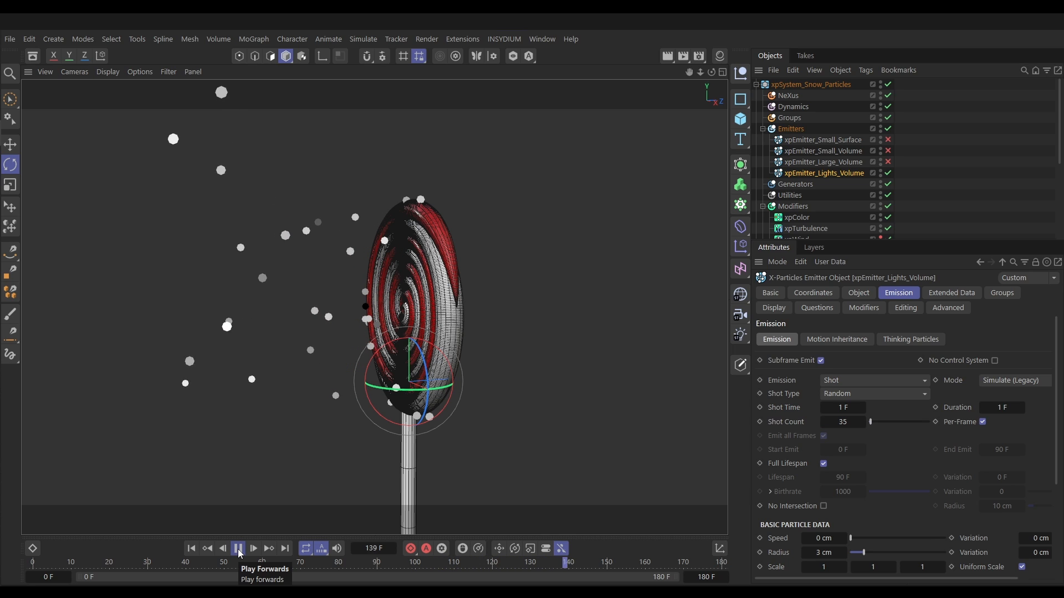
left_click(238, 550)
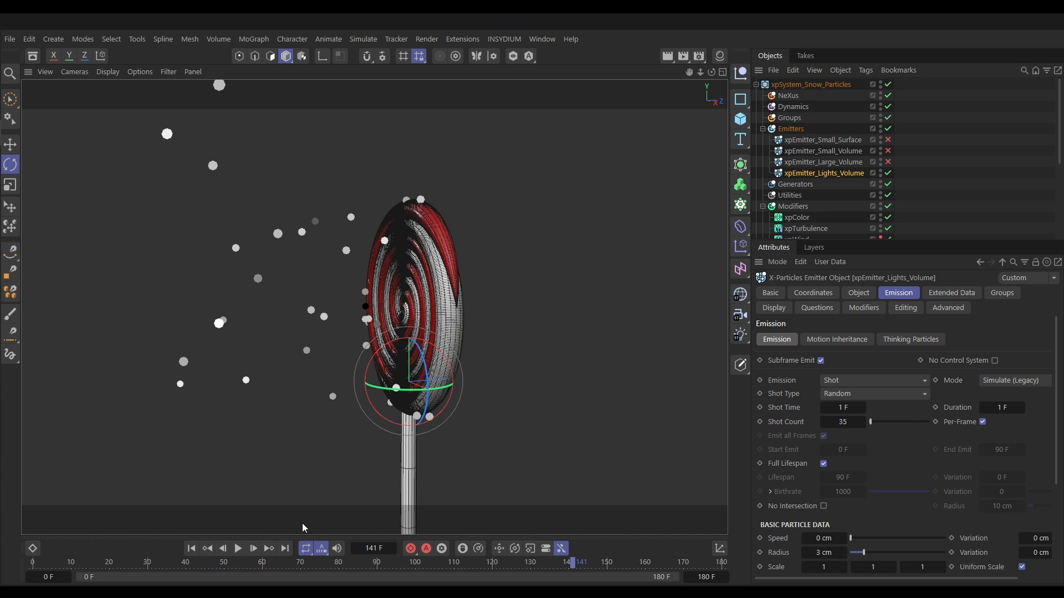
Step: Enable the small surface, small volume and large volume emitters from frame 0 and play all four emitters together
left_click(190, 549)
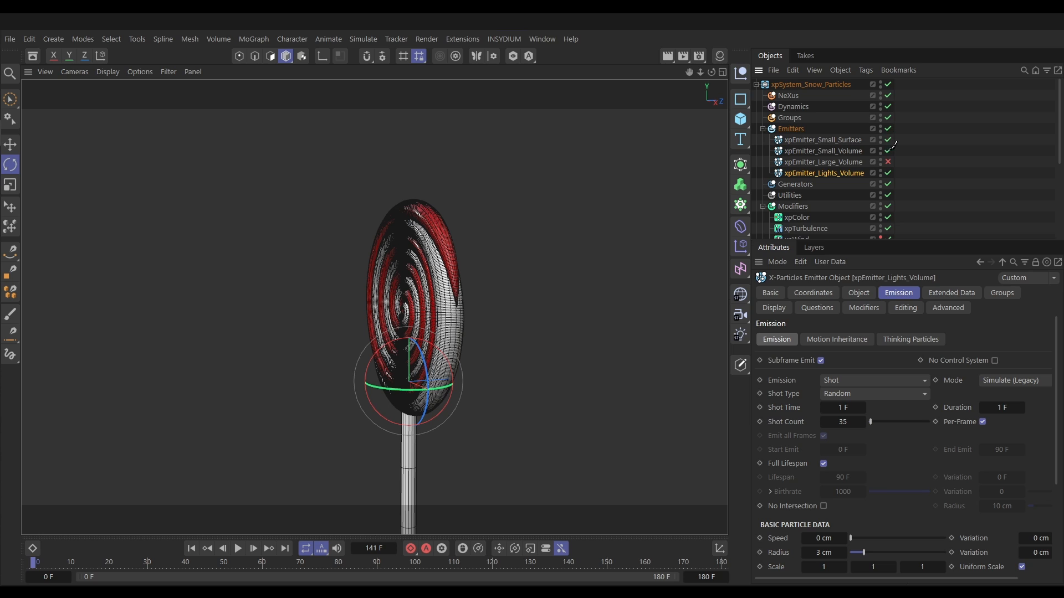
left_click(889, 151)
left_click(888, 162)
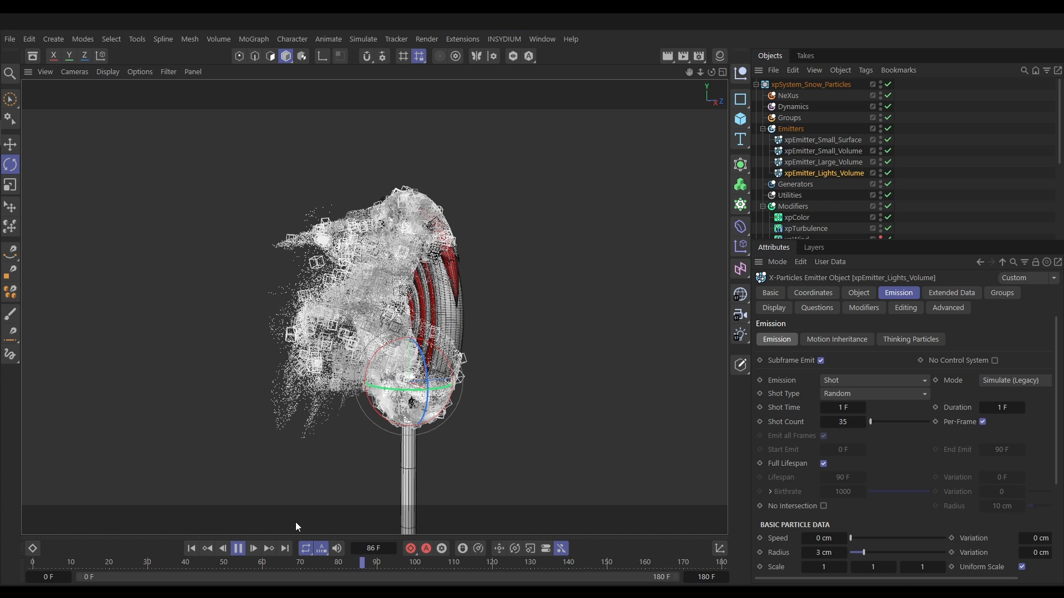
left_click(237, 549)
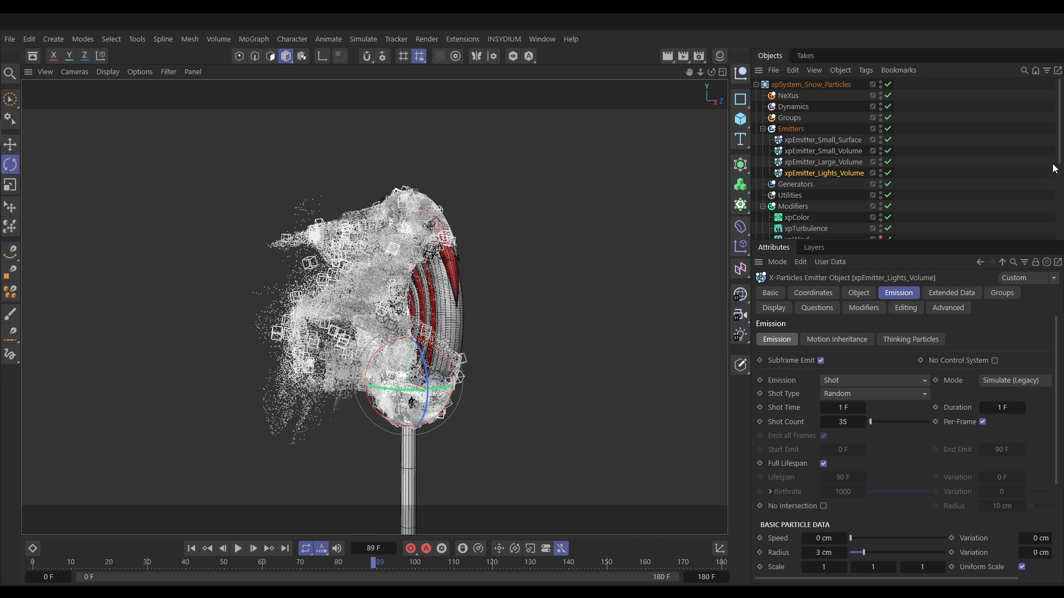
Step: Collapse xpSystem_Snow_Particles, enable the Boole and make it and its child objects visible in the viewport
left_click(757, 85)
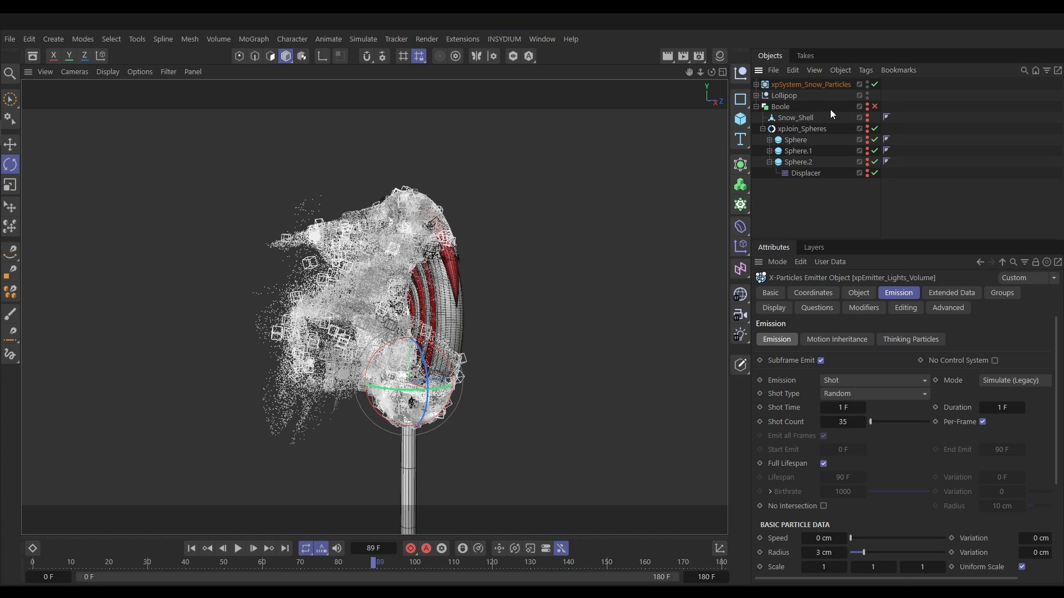
left_click(875, 107)
left_click(875, 116)
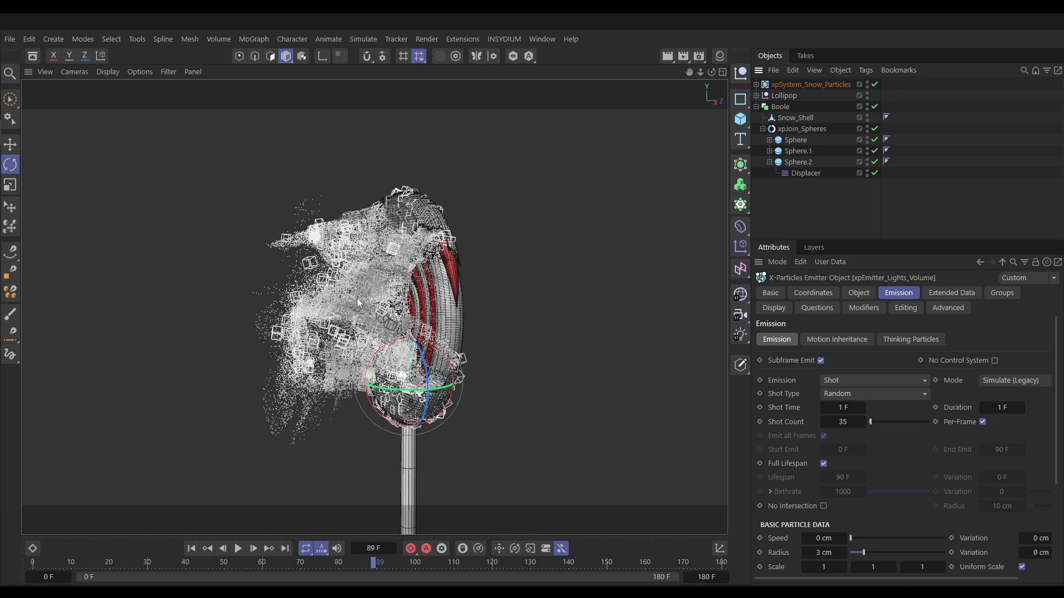
Step: Play the simulation with the Boole enabled and inspect the breaking snow shell and particles from several angles
left_click_drag(357, 298, 405, 413, "alt")
left_click(238, 549)
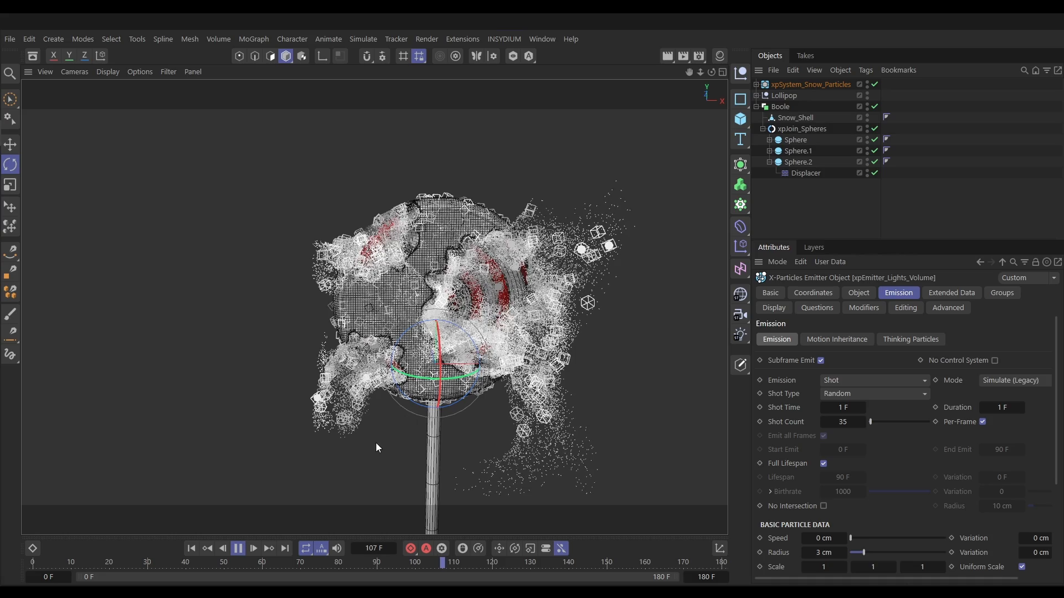
left_click(238, 548)
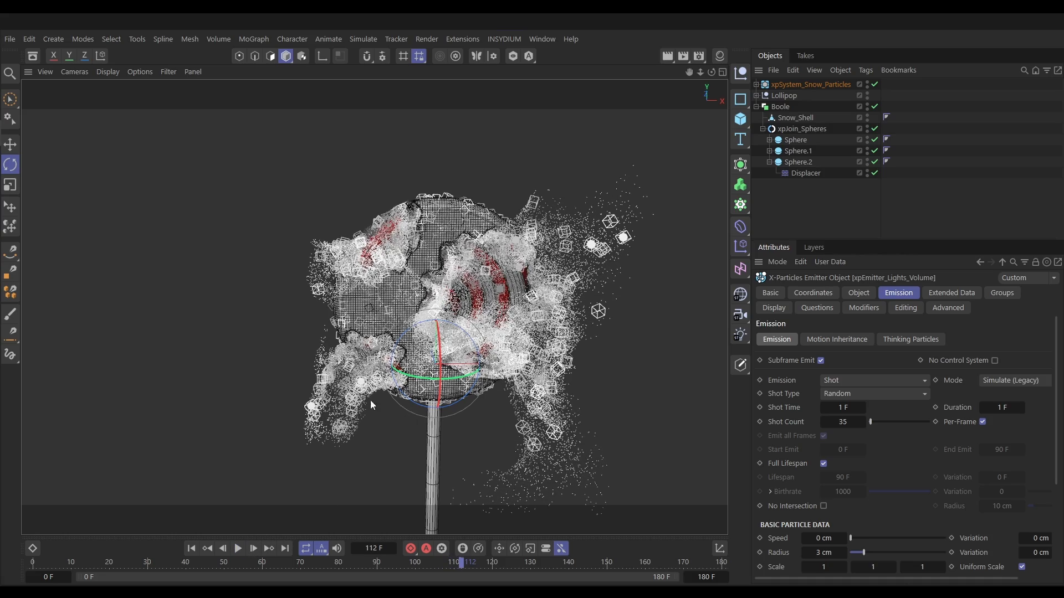
left_click_drag(310, 277, 371, 299, "alt")
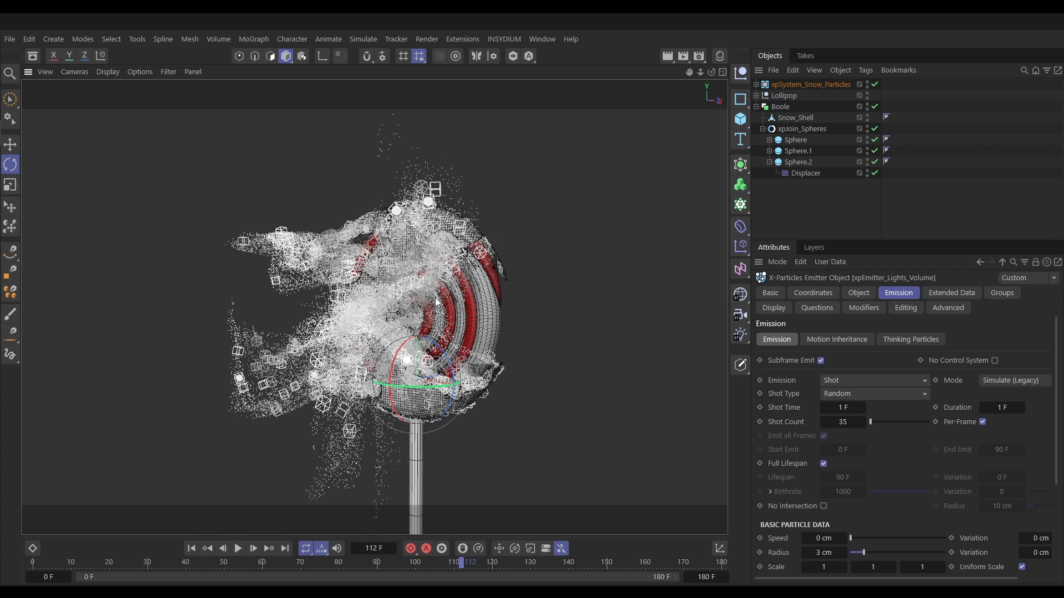
left_click_drag(425, 317, 386, 304, "alt")
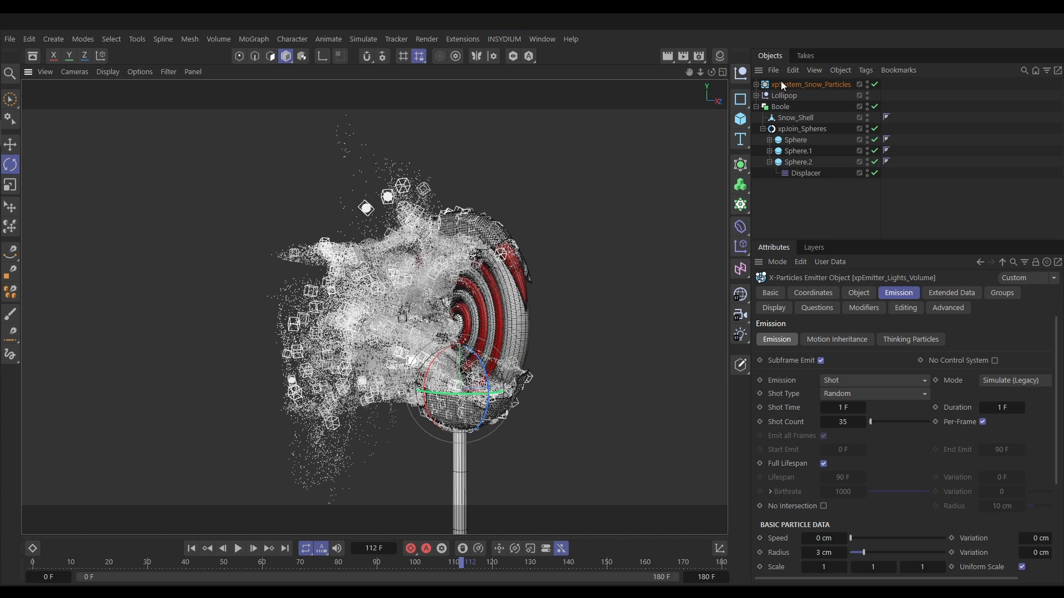
Step: Return the simulation to frame 0 and review the emitters and modifiers inside xpSystem_Snow_Particles
left_click(757, 85)
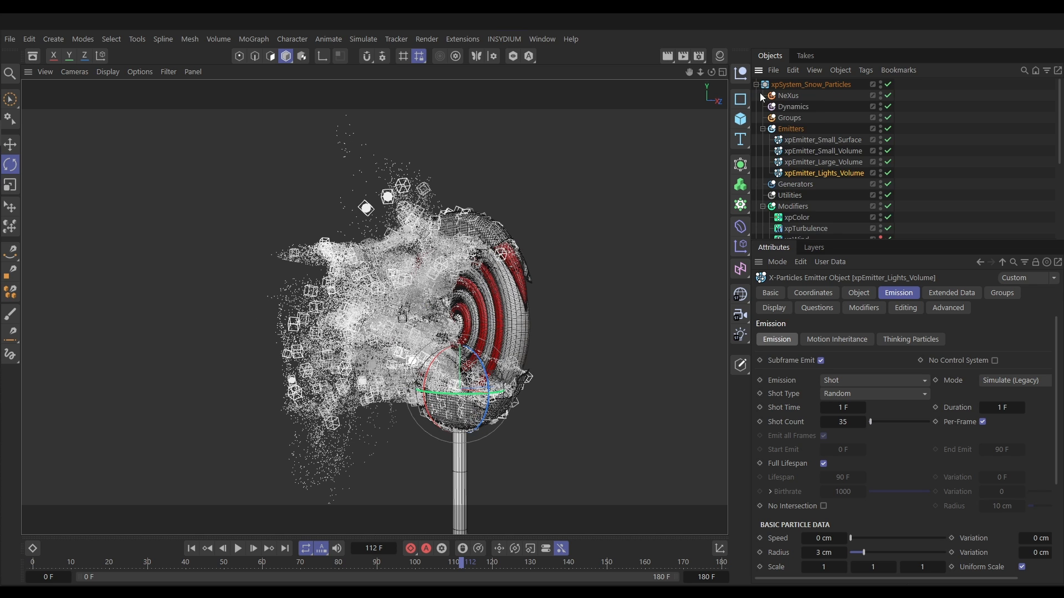
left_click(192, 550)
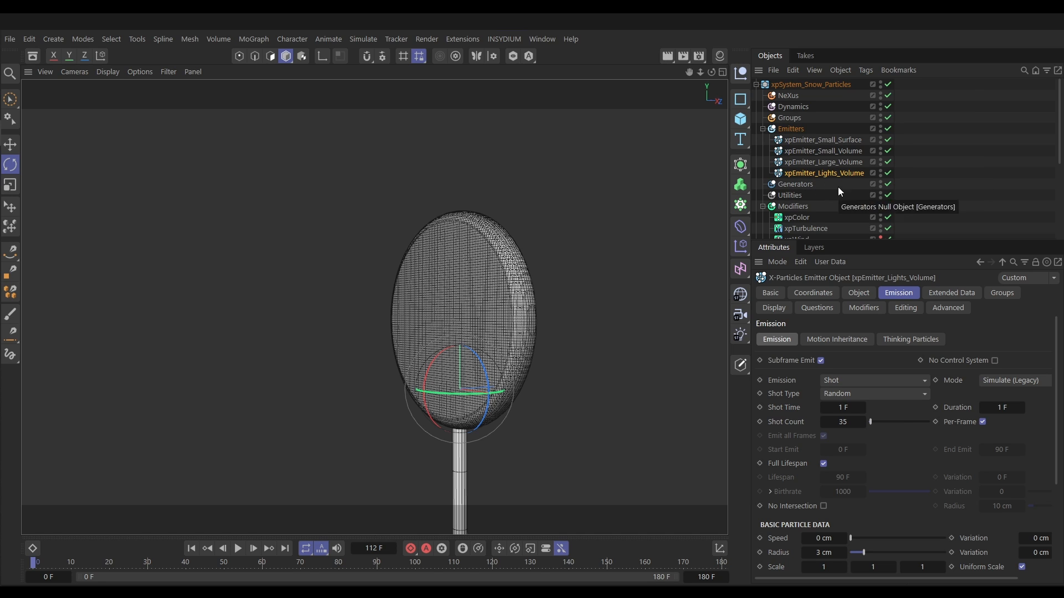
scroll(822, 230, "down", 3)
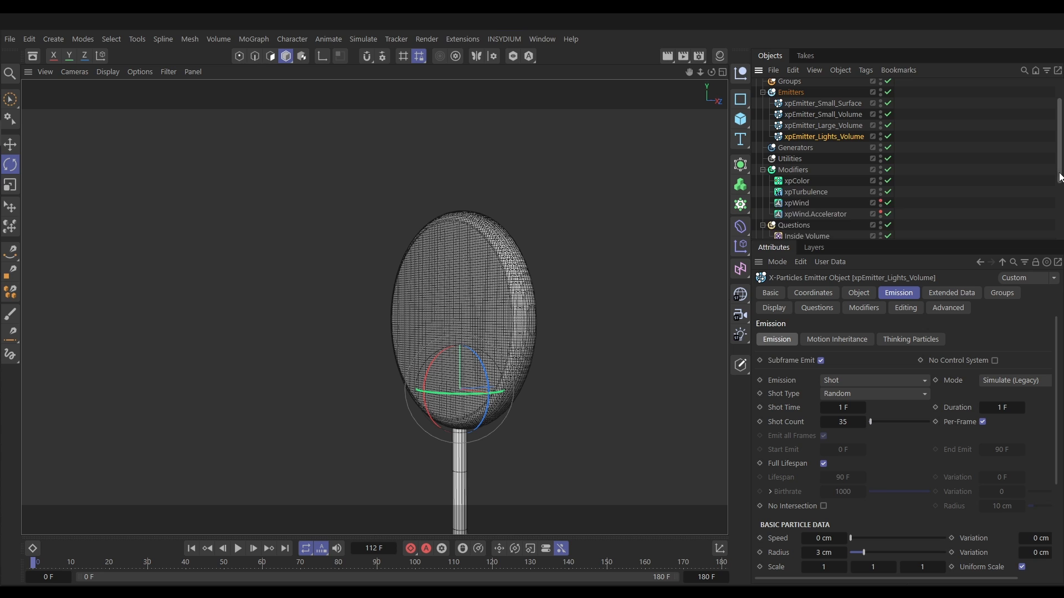
scroll(1059, 172, "up", 3)
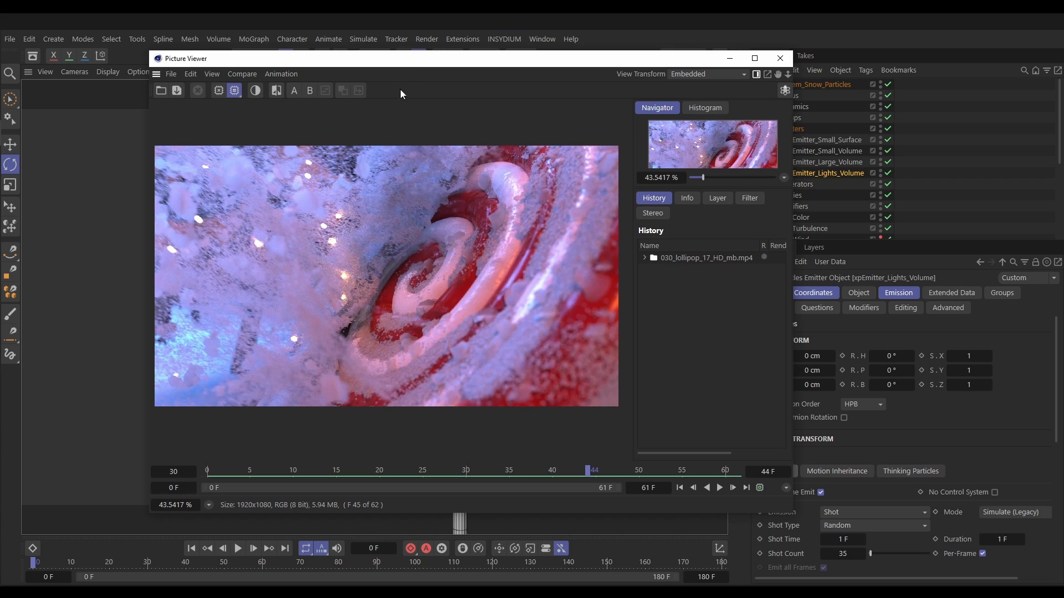
Step: Scrub through the rendered animation 030_lollipop_17_HD_mb.mp4 in the Picture Viewer and move its window out of the way
left_click_drag(208, 473, 639, 472)
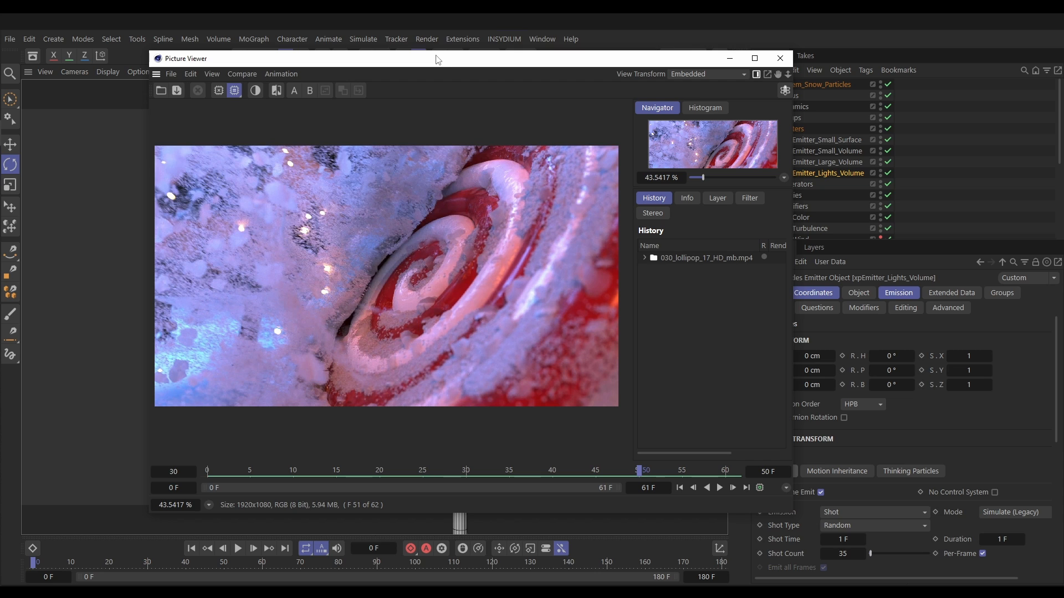
left_click_drag(429, 58, 1063, 222)
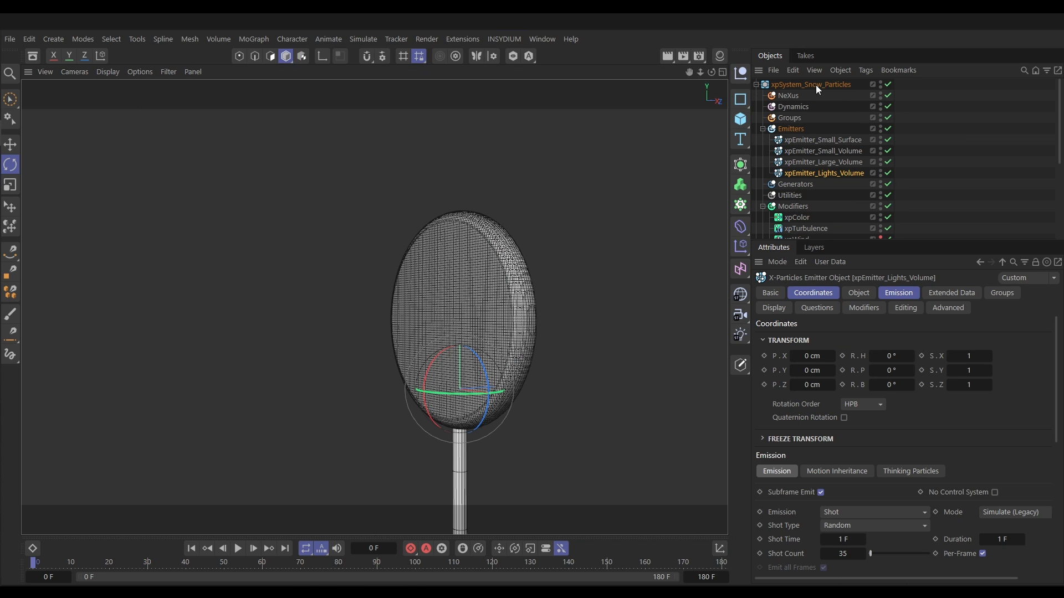
Step: Disable xpSystem_Snow_Particles and the Boole hierarchy, hide the Boole objects in viewport and render, and expand the Lollipop group
left_click(756, 84)
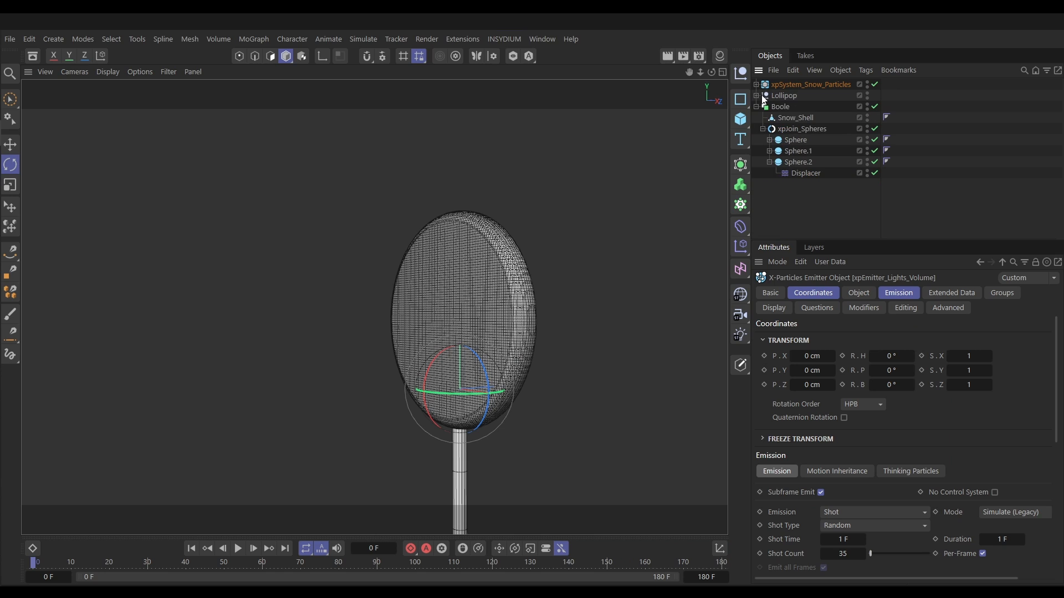
left_click(876, 108, "ctrl")
left_click(867, 109, "ctrl+alt")
left_click(866, 109, "ctrl+alt")
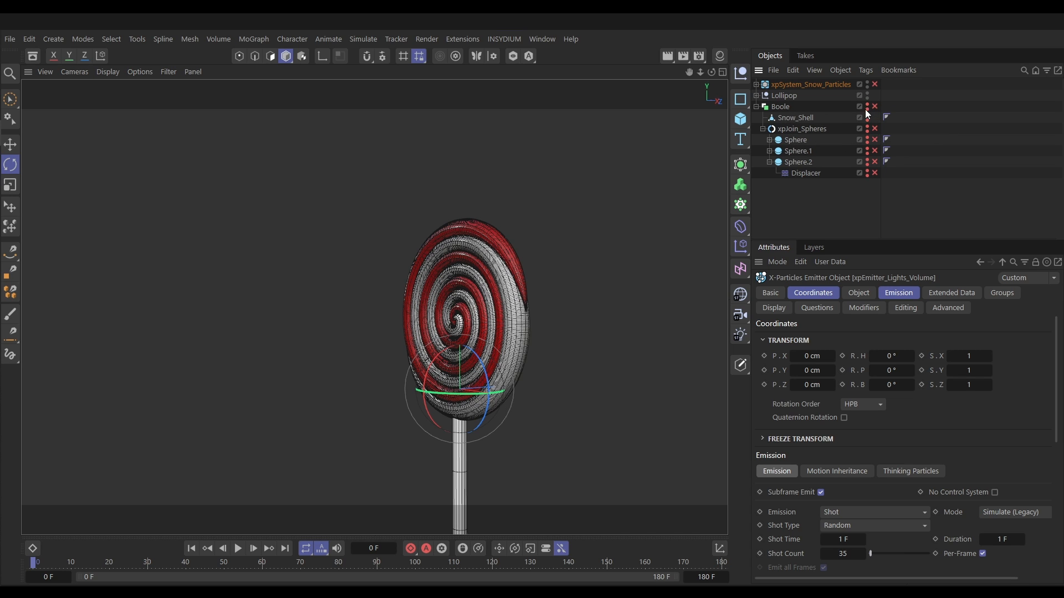
left_click(757, 107)
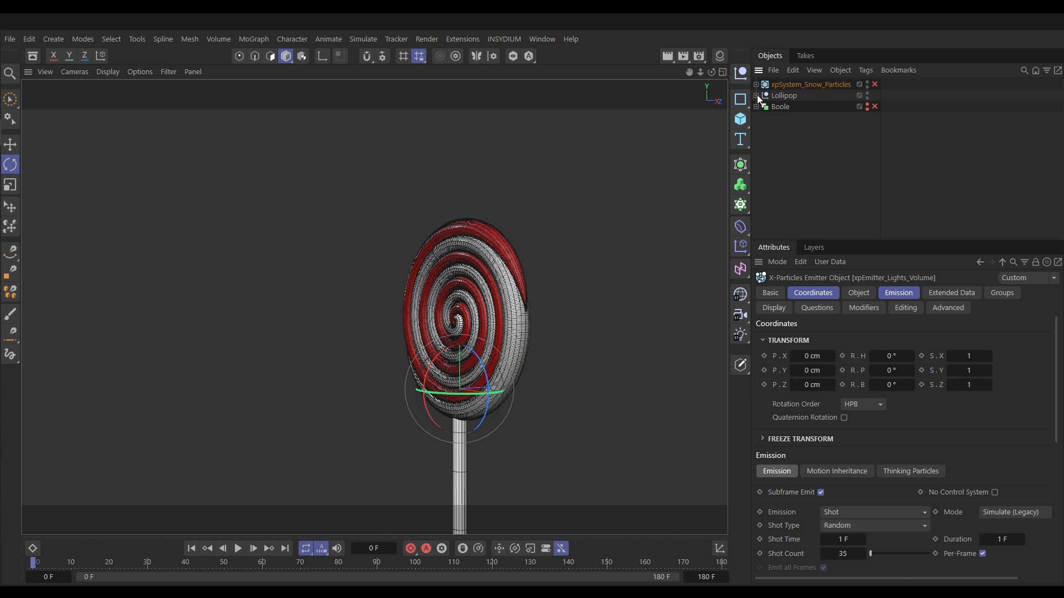
left_click(756, 96)
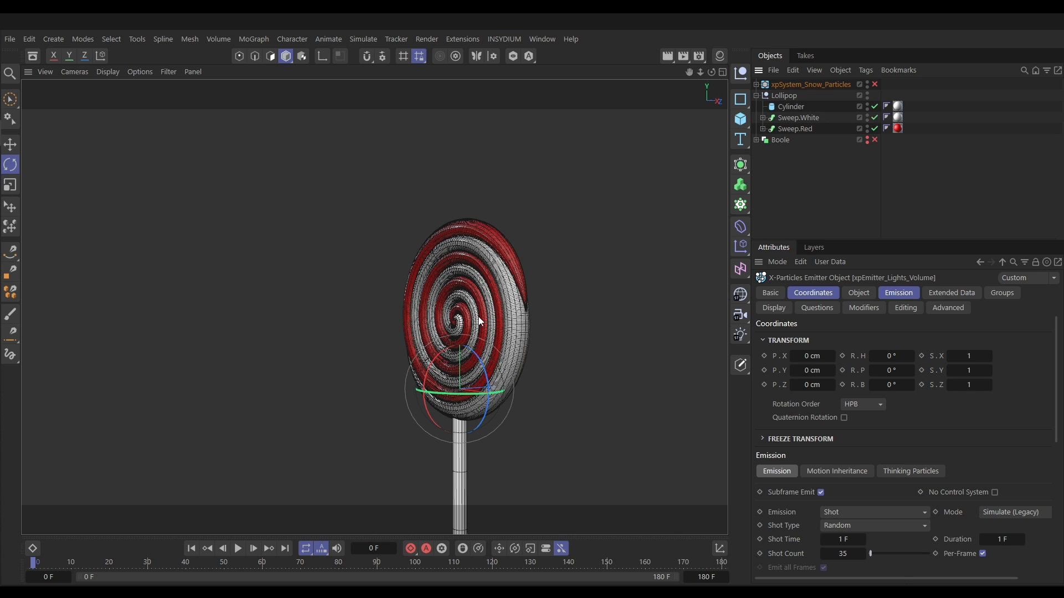
Step: Add a new X-Particles system to the scene and name it xpSystem_Painted
left_click_drag(478, 317, 530, 326, "alt")
right_click_drag(470, 319, 506, 320, "alt")
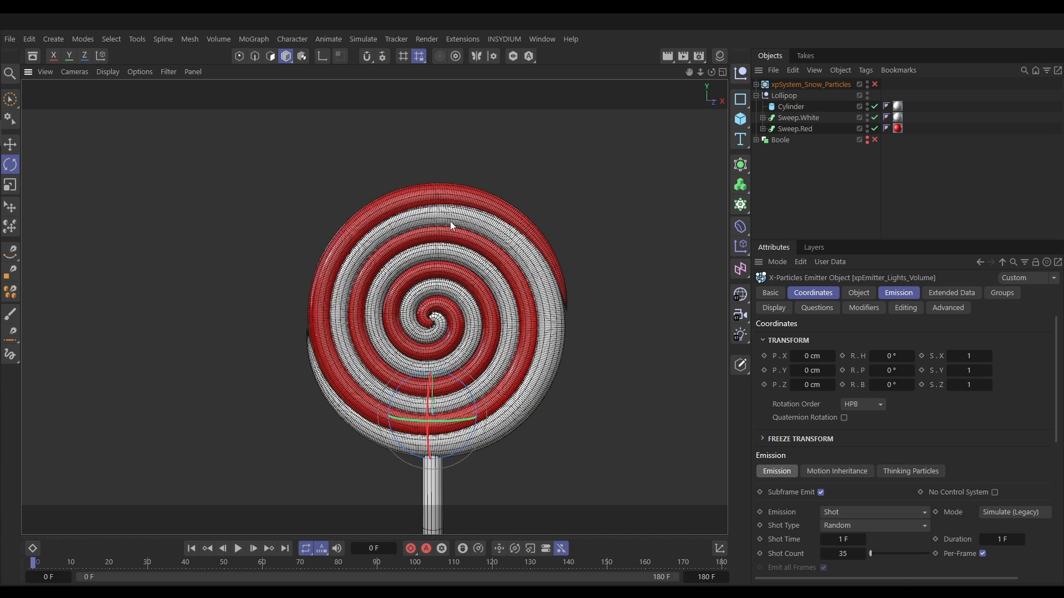
middle_click_drag(529, 331, 480, 333, "alt")
scroll(463, 308, "up", 3)
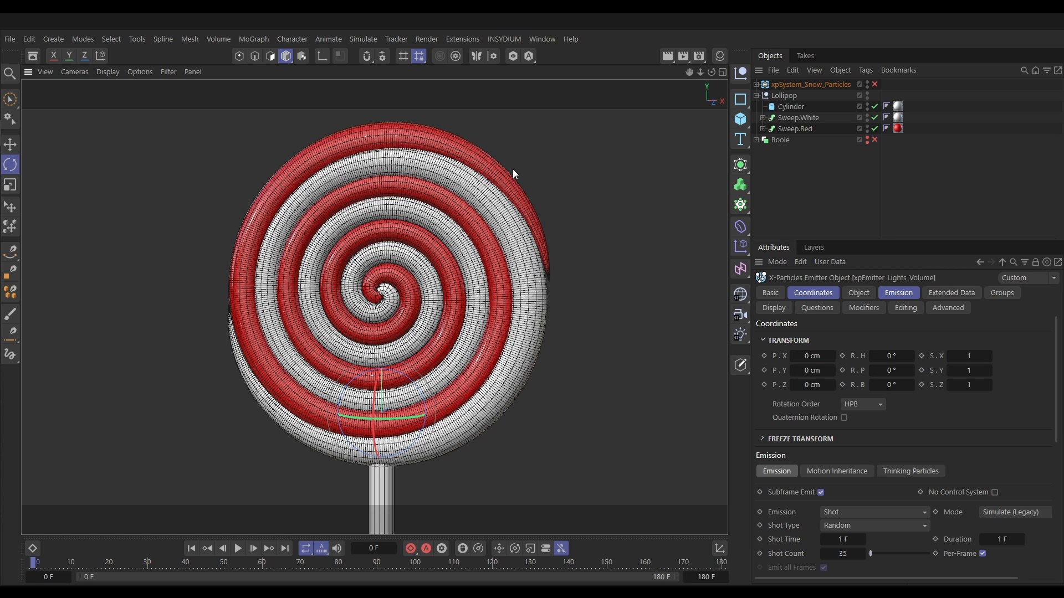
left_click(500, 40)
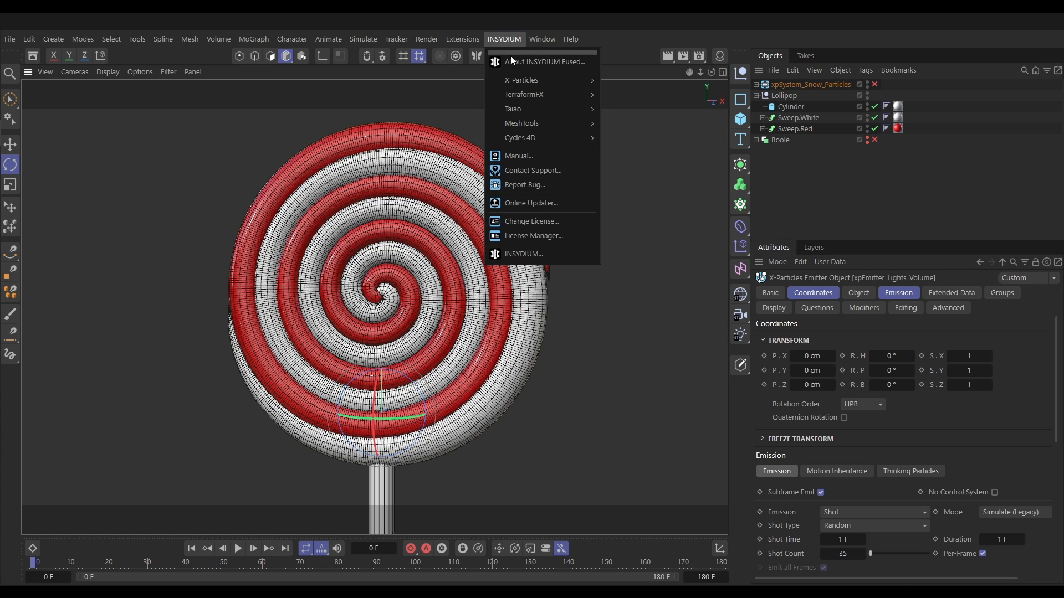
mouse_move(521, 80)
left_click(624, 87)
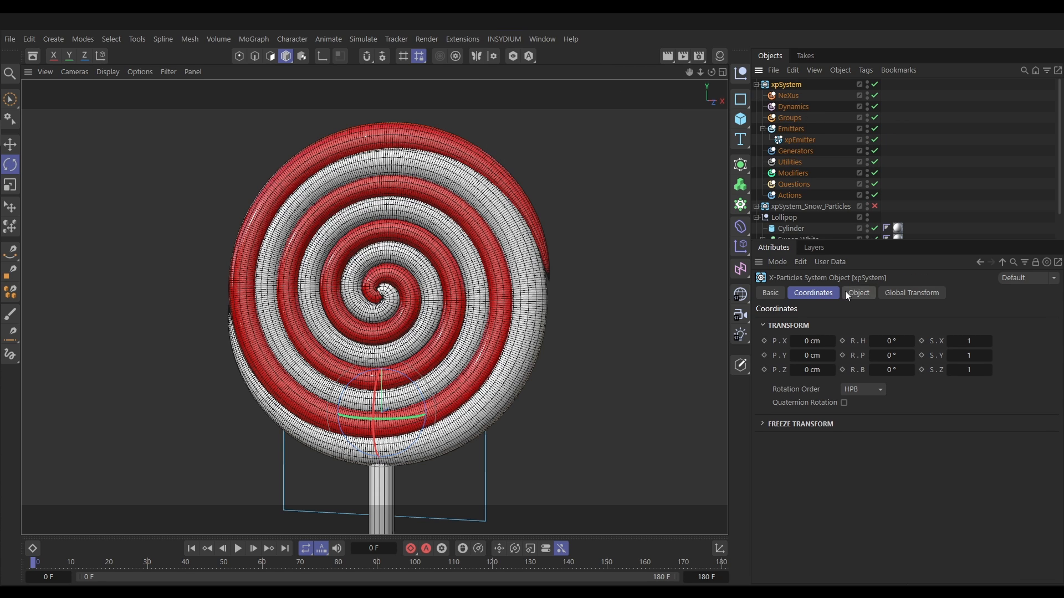
left_click(773, 295)
left_click(879, 342)
type("_")
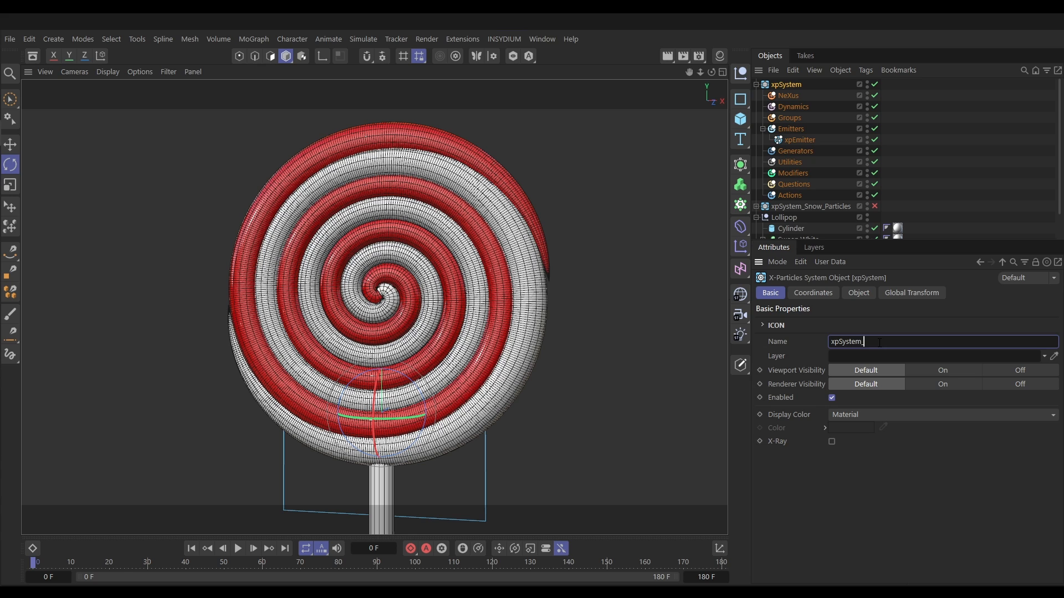
type("Painted")
key("Return")
Step: Give xpSystem_Painted an orange icon color (H 25°, S 100%, V 100%) and restrict it to modifiers in the same system
left_click(860, 294)
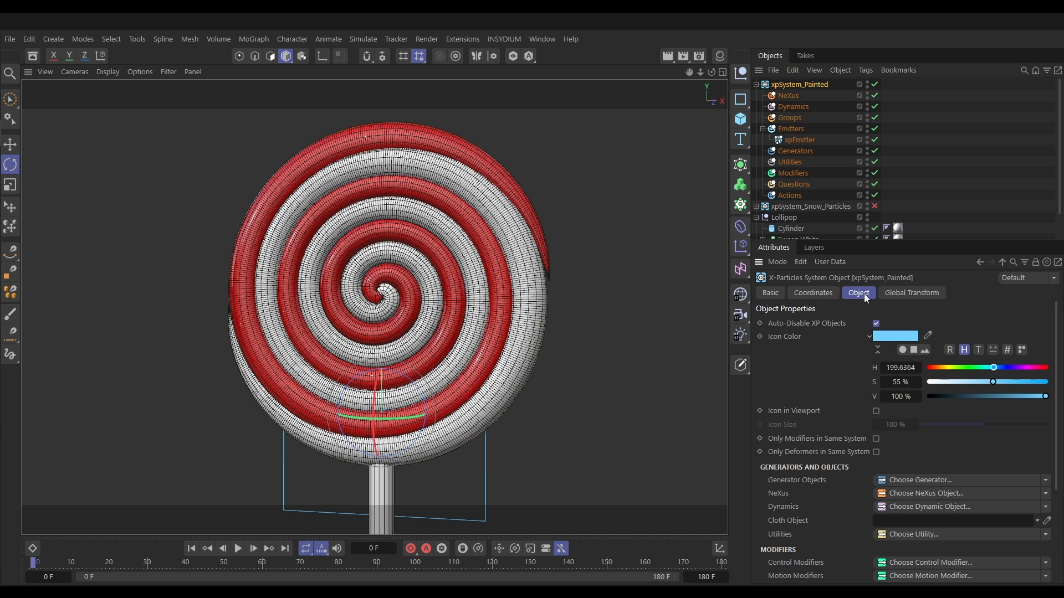
left_click(893, 336)
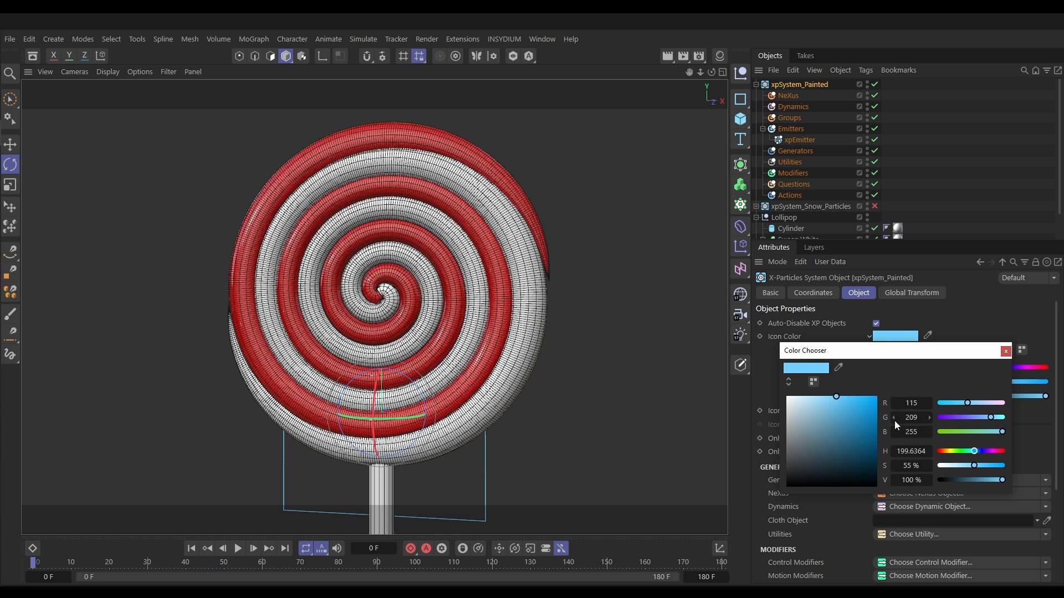
left_click_drag(950, 453, 944, 453)
left_click_drag(858, 420, 879, 394)
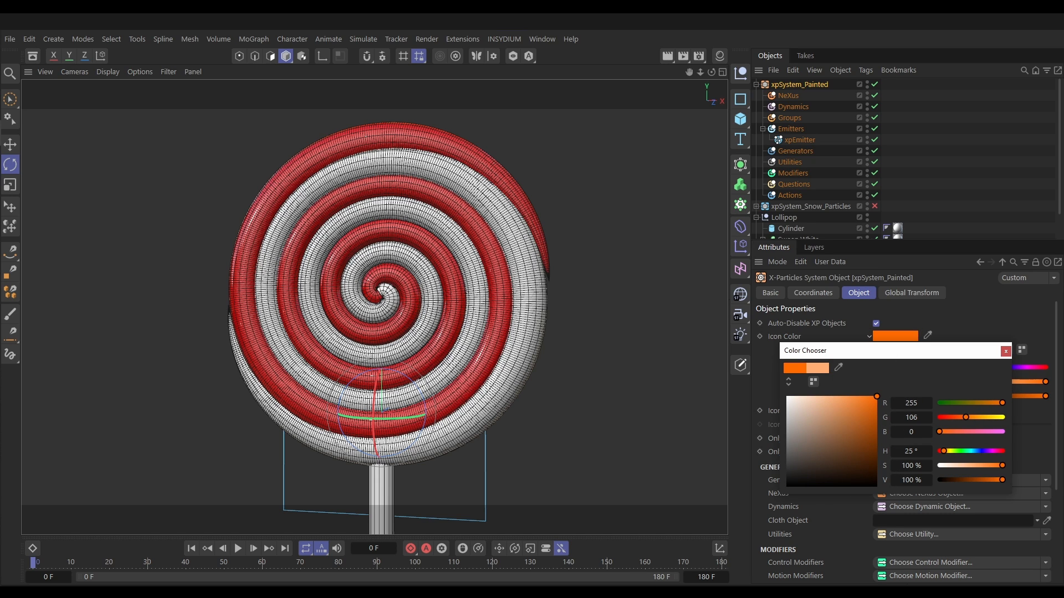
left_click(1006, 351)
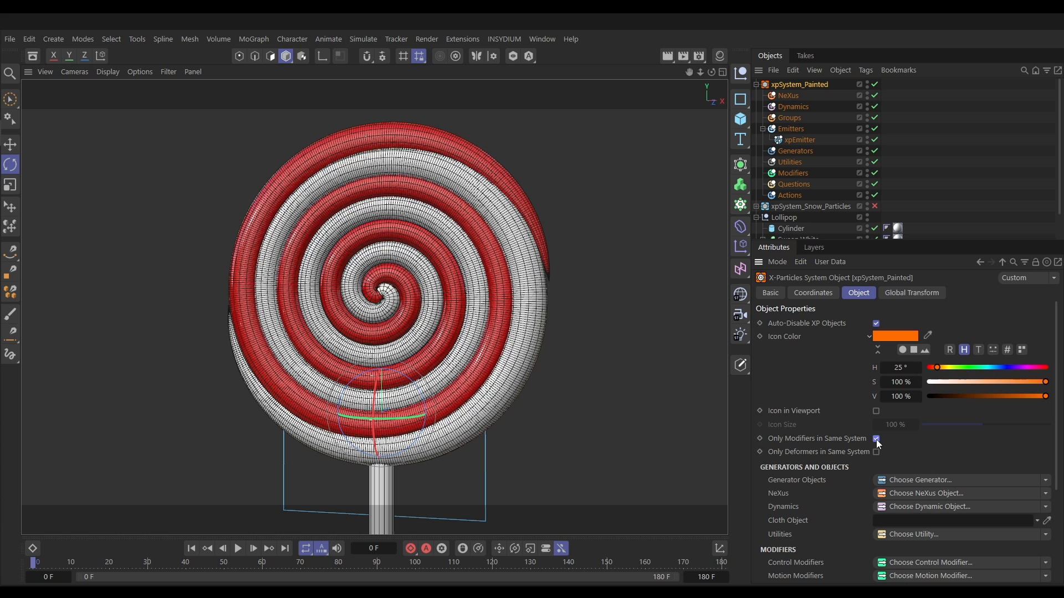
Step: Set the emission type of the xpEmitter in xpSystem_Painted to Controlled Only
left_click(791, 140)
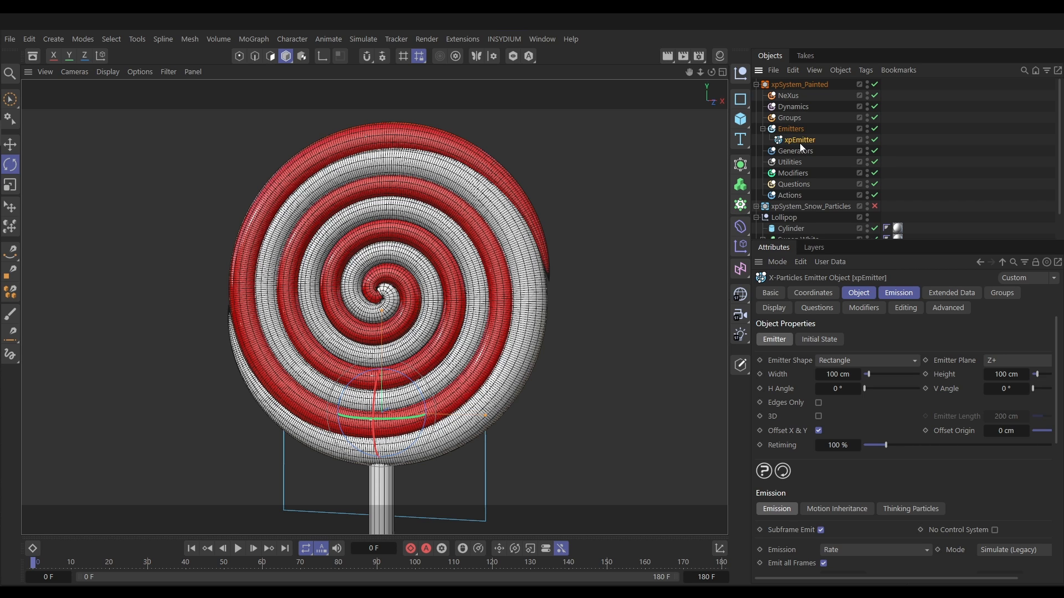
left_click(893, 293)
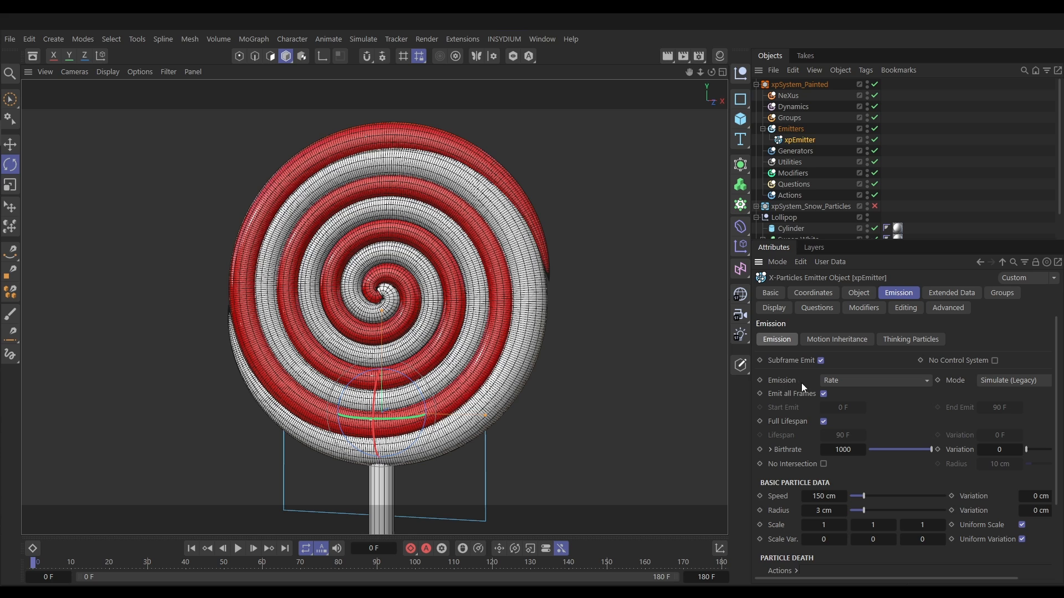
left_click(832, 382)
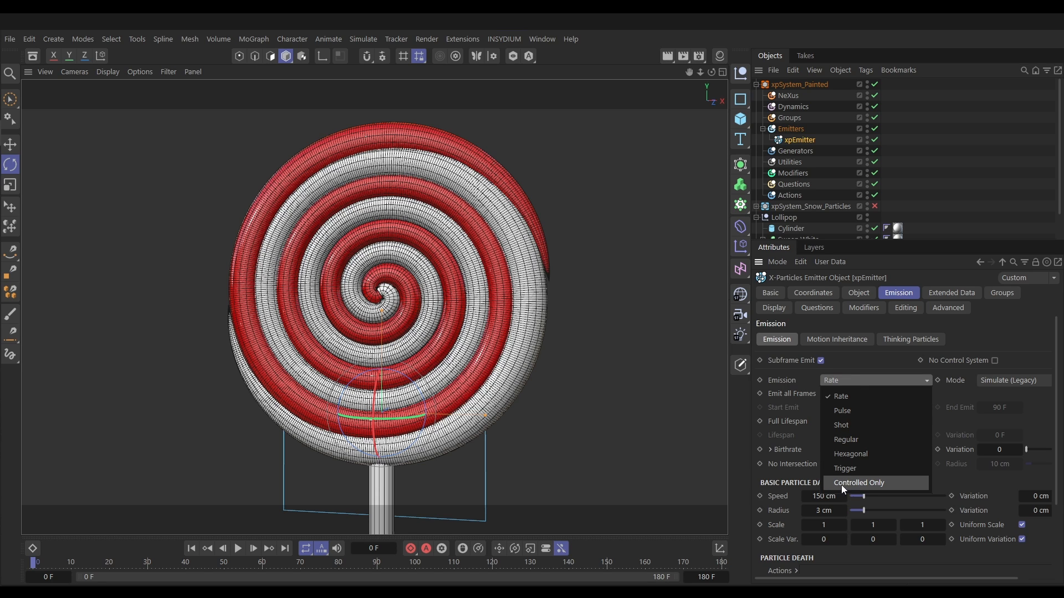
left_click(875, 486)
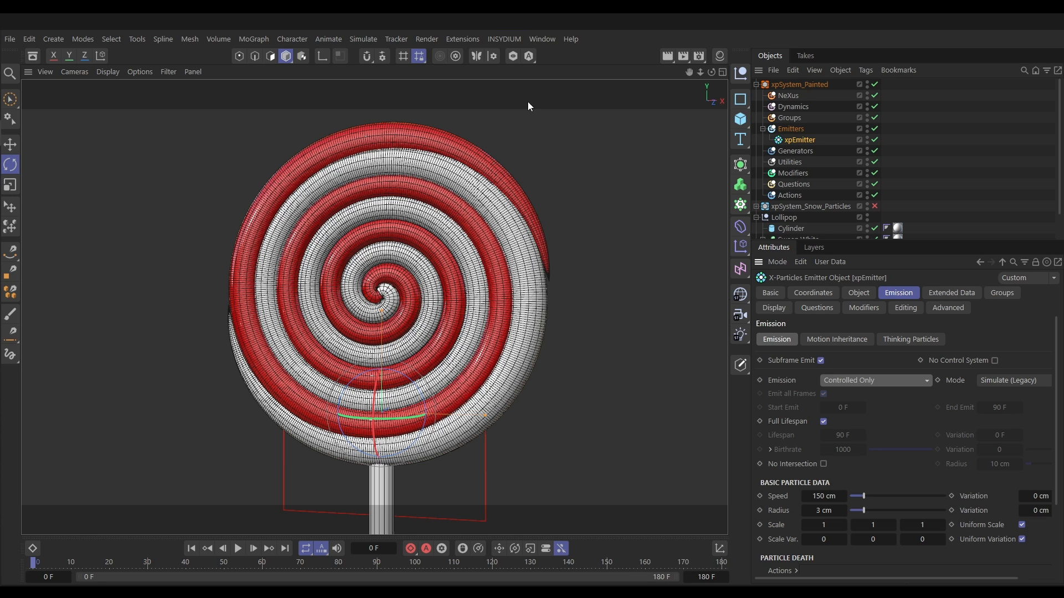
Step: Start xpPainter at frame 1, with its Set option on Birth and xpEmitter as the emitter for the painted particles
left_click(497, 37)
mouse_move(556, 80)
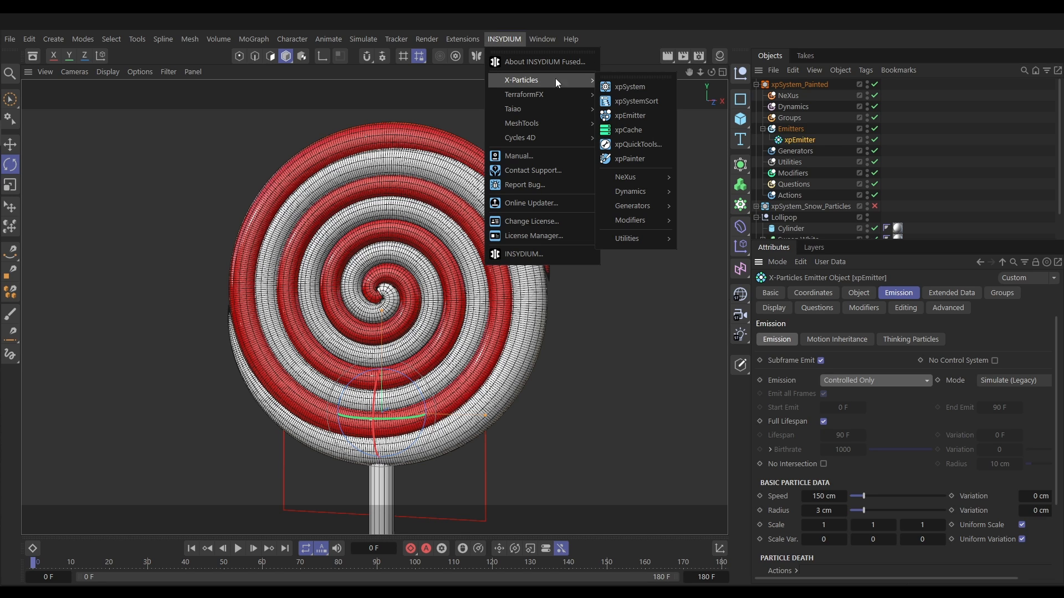
left_click(631, 159)
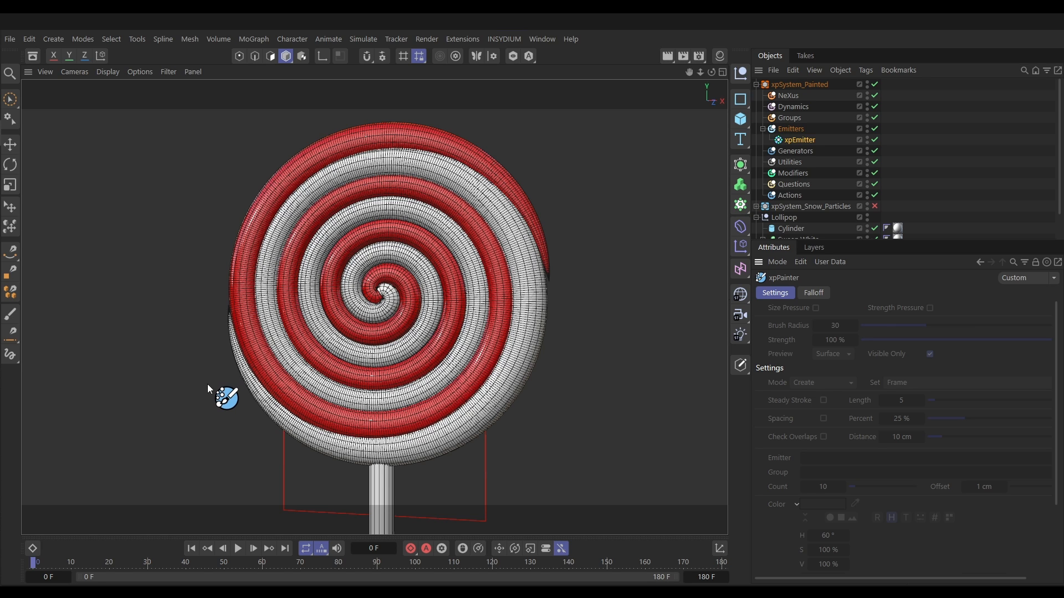
left_click(254, 548)
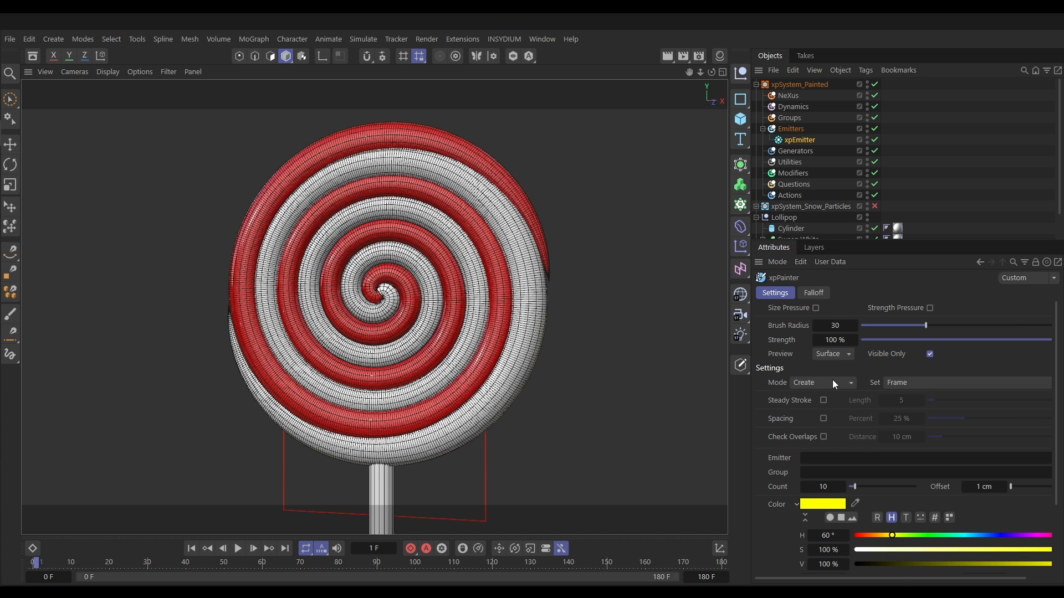
left_click(903, 382)
left_click(893, 411)
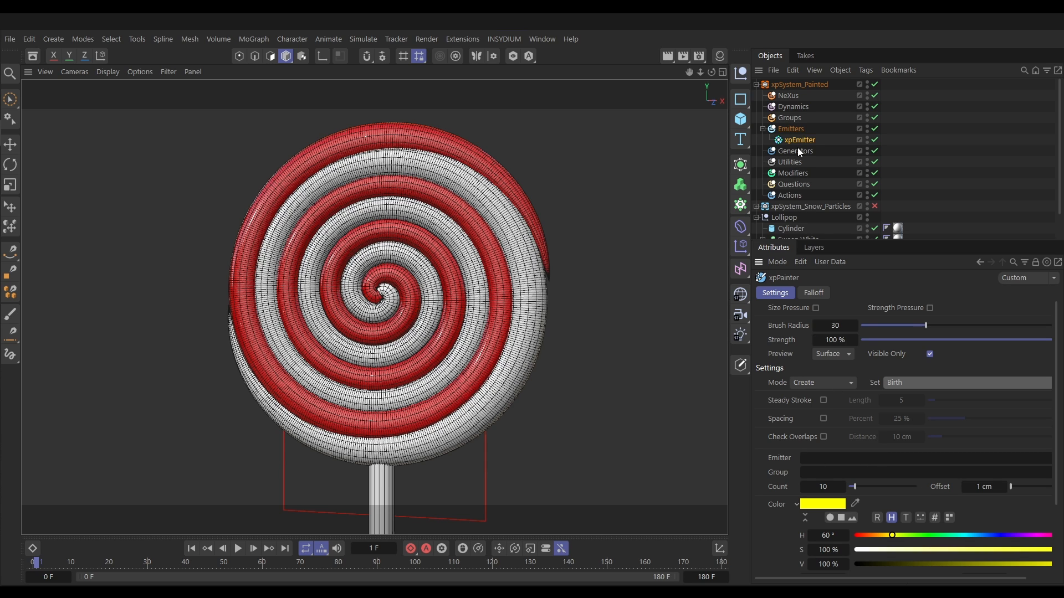
left_click_drag(798, 149, 851, 458)
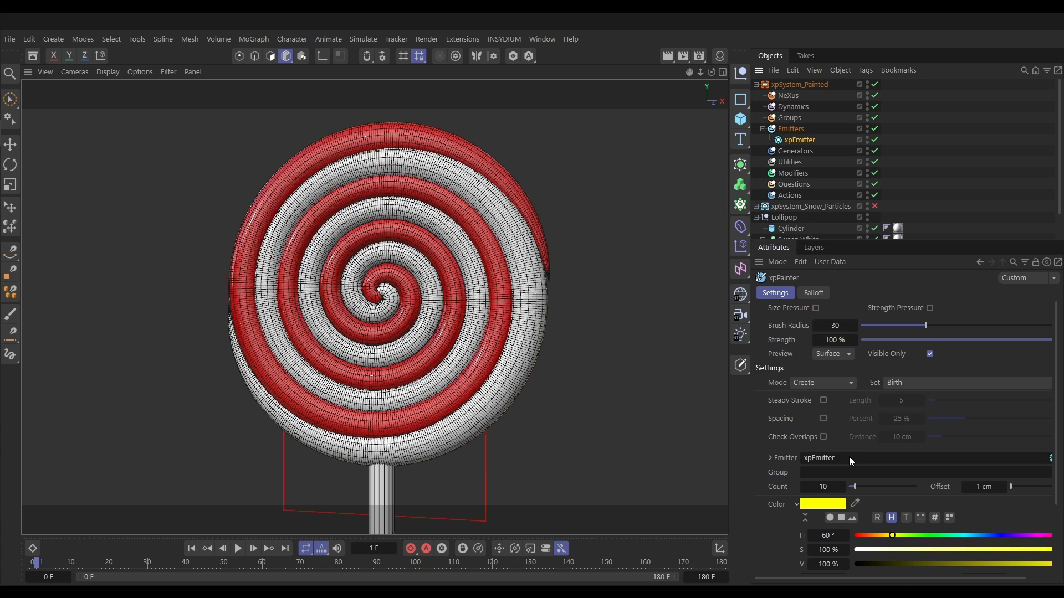
Step: Set xpPainter's particle offset to 0 cm, life to 180 F and radius to 2 cm
scroll(1056, 429, "down", 3)
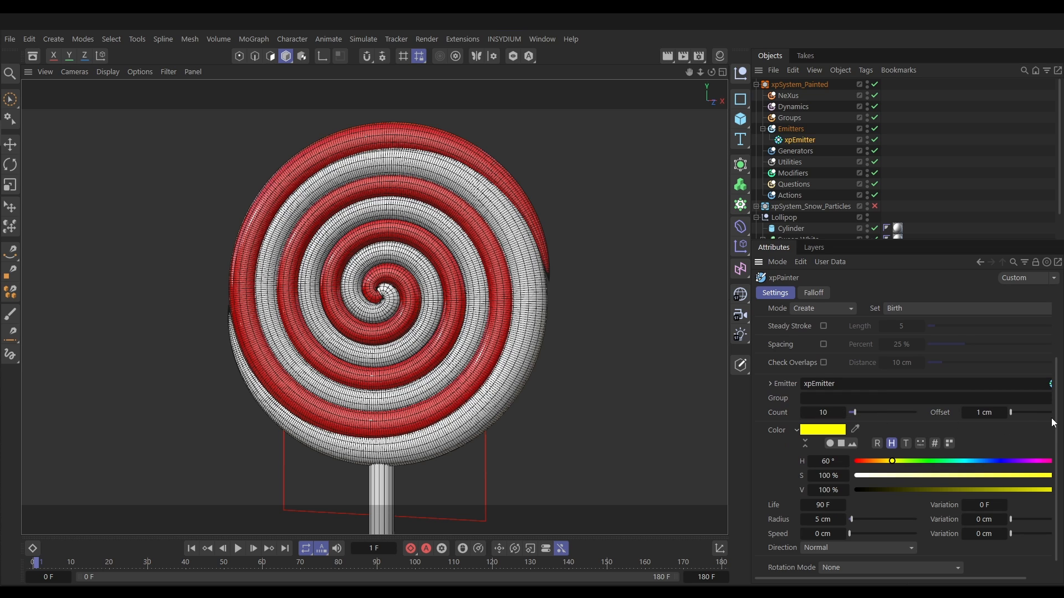
left_click(986, 414)
double_click(822, 505)
type("180")
key("Return")
left_click(822, 519)
type("2")
key("Return")
Step: Combine Sweep.White and Sweep.Red inside the Lollipop group under a new xpJoin object
left_click_drag(1059, 182, 1060, 224)
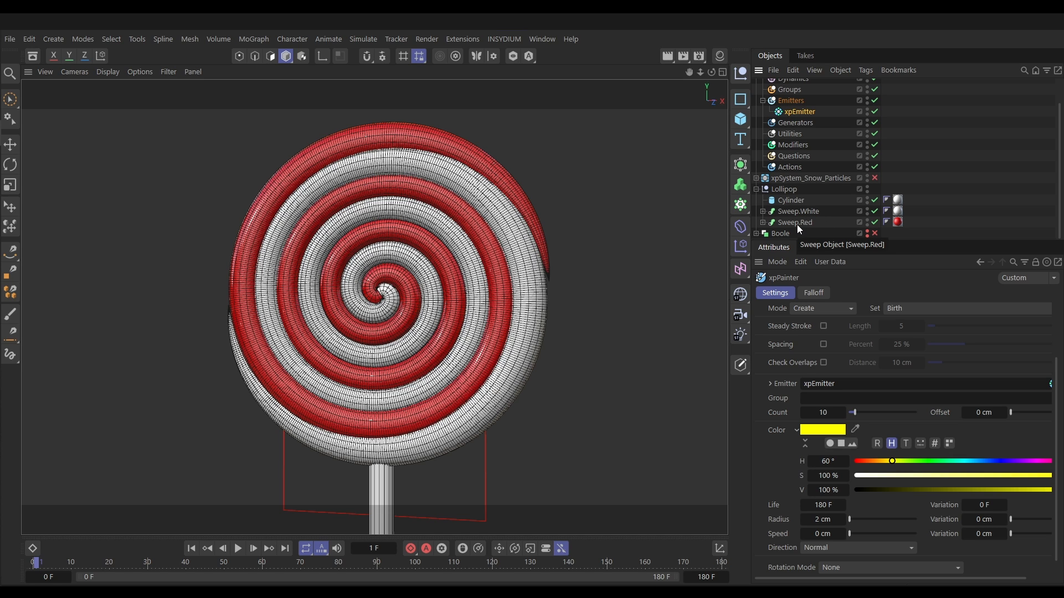
left_click(787, 191)
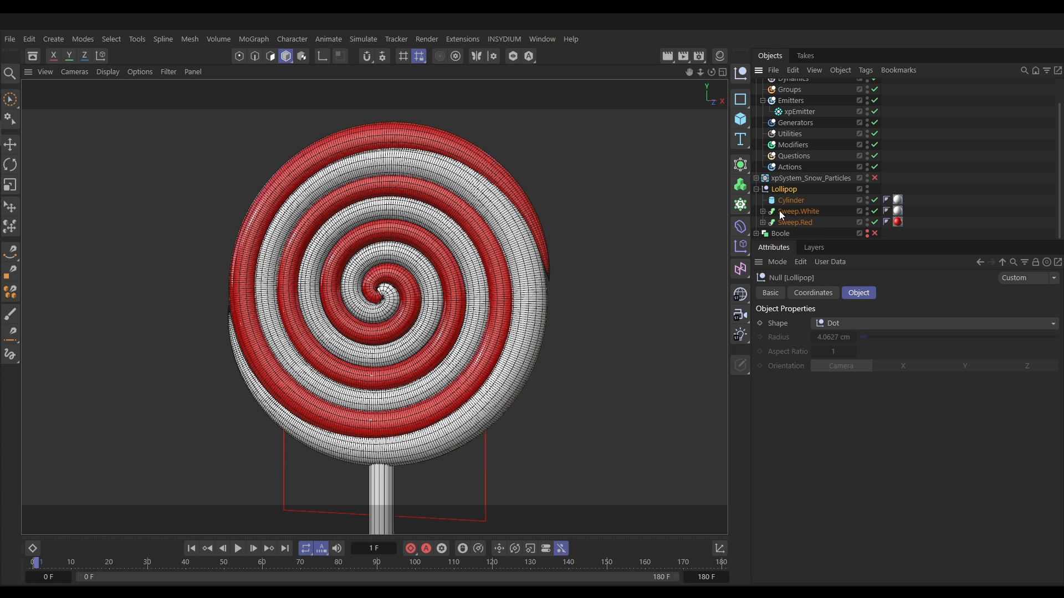
left_click(799, 214)
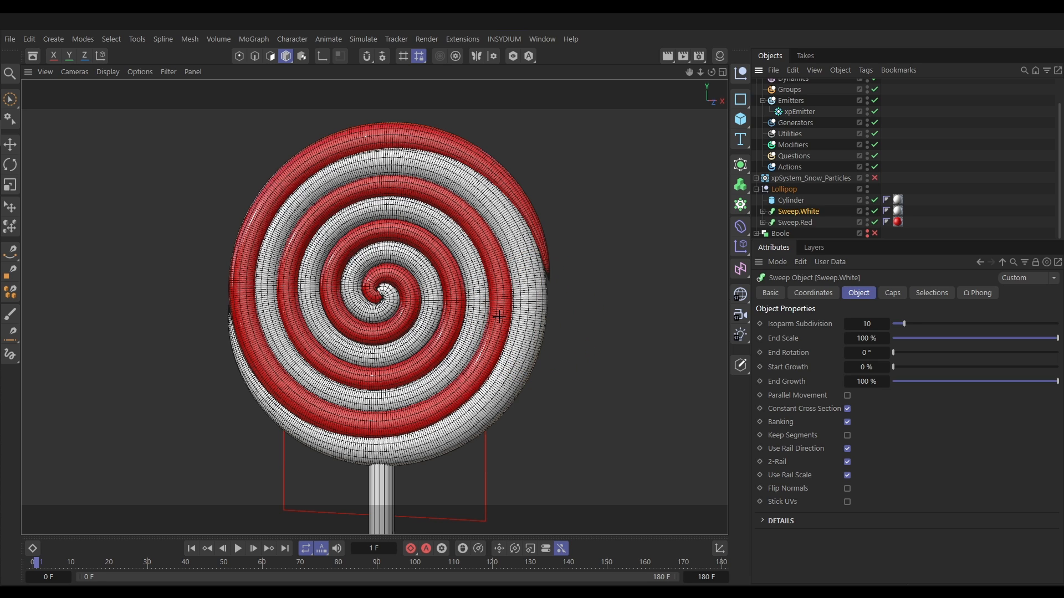
left_click(801, 222, "ctrl")
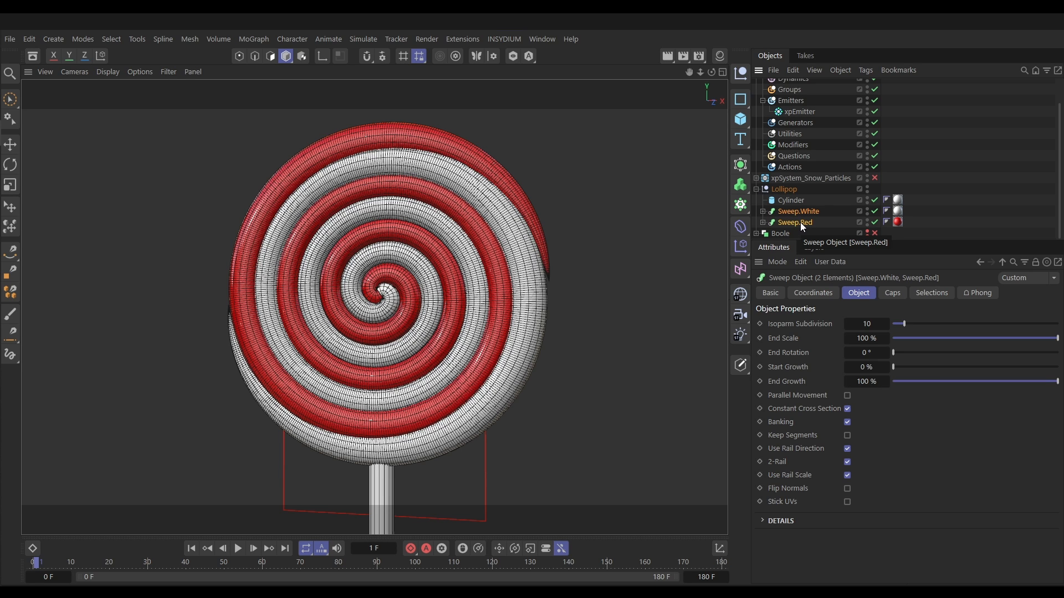
left_click(502, 39)
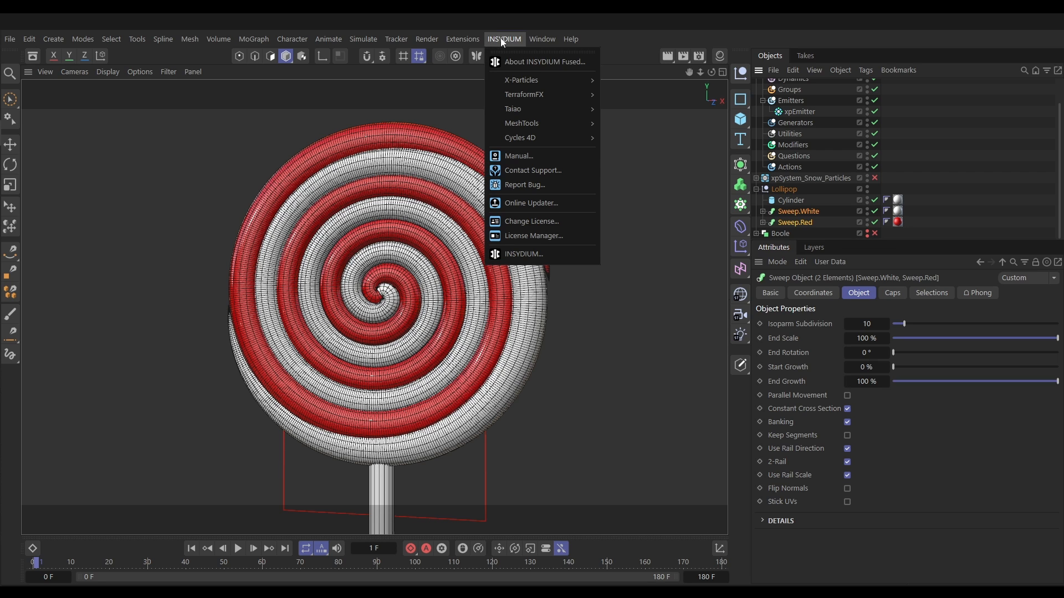
mouse_move(511, 79)
mouse_move(635, 236)
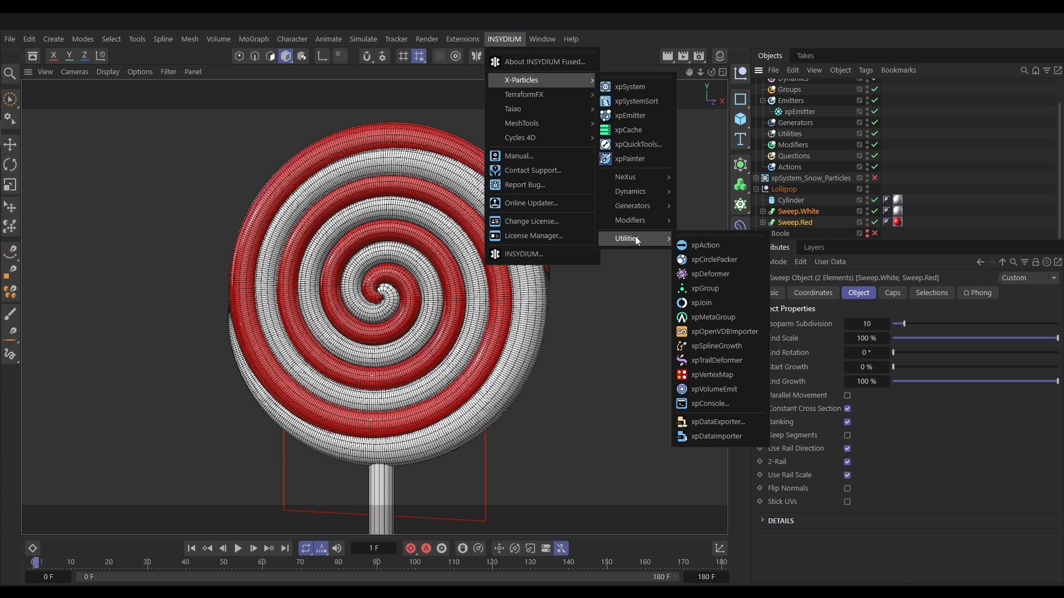
left_click(699, 303)
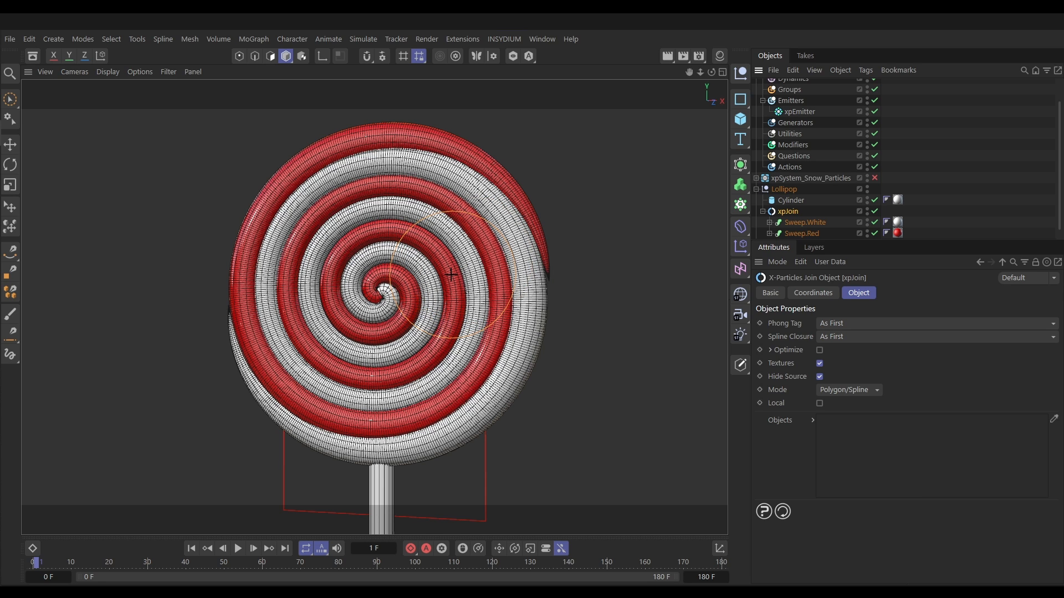
Step: Enlarge or shrink the brush as needed and paint particle strokes along the spirals, from the lollipop's centre out to its right-hand rim
middle_click_drag(451, 275, 392, 275)
mouse_move(381, 302)
left_mouse_down()
mouse_move(360, 281)
mouse_move(363, 268)
mouse_move(394, 269)
left_mouse_up()
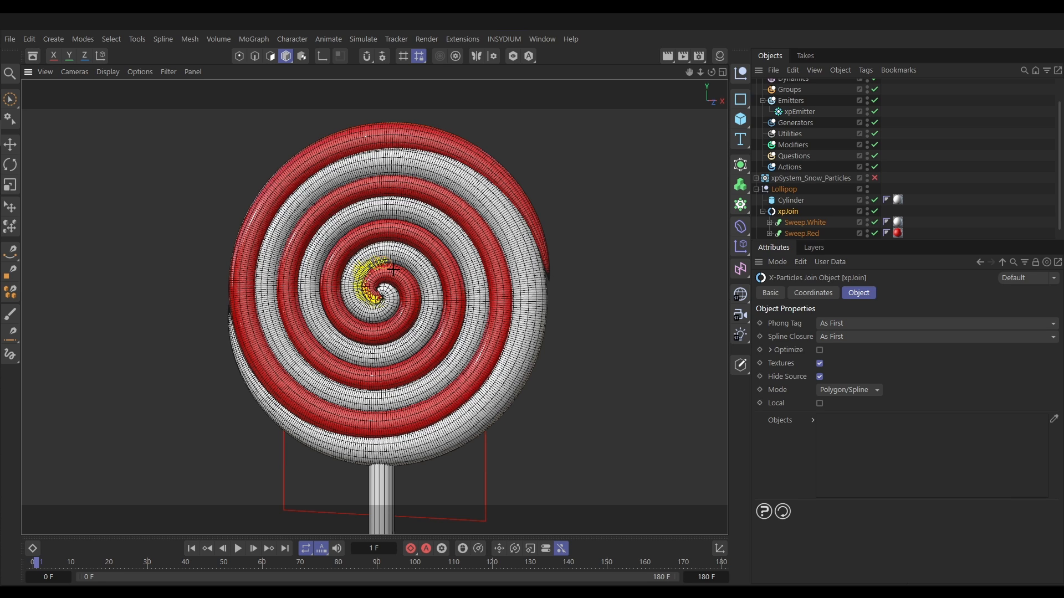
mouse_move(415, 306)
left_mouse_down("shift")
mouse_move(417, 287)
mouse_move(410, 328)
mouse_move(390, 344)
mouse_move(364, 344)
mouse_move(400, 333)
mouse_move(420, 310)
mouse_move(414, 283)
left_mouse_up("shift")
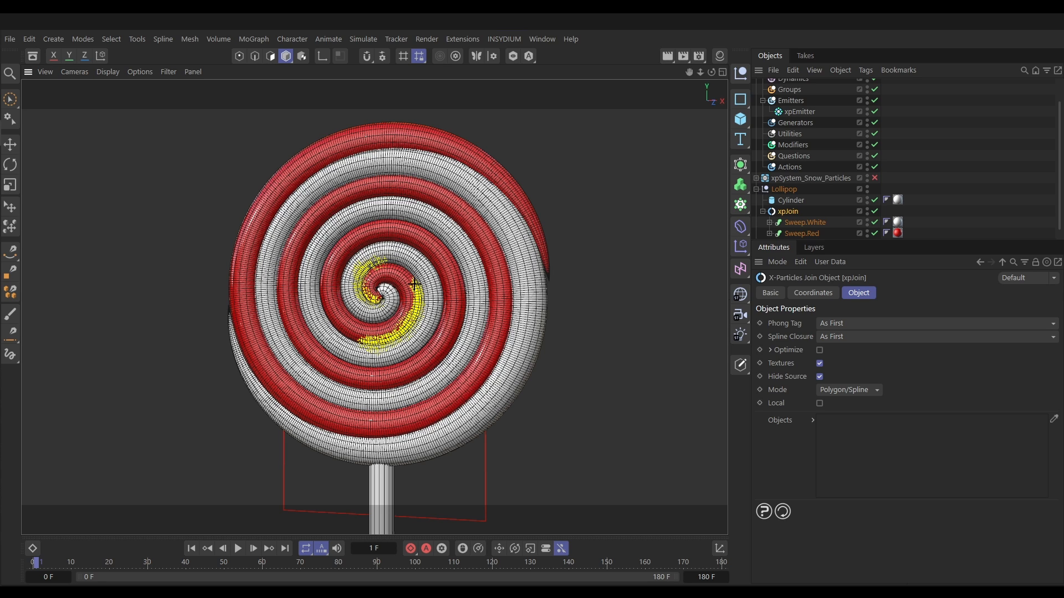
mouse_move(403, 244)
left_mouse_down()
mouse_move(440, 271)
mouse_move(443, 281)
mouse_move(410, 250)
mouse_move(438, 274)
mouse_move(441, 302)
mouse_move(455, 243)
mouse_move(430, 201)
mouse_move(477, 254)
mouse_move(484, 331)
mouse_move(484, 259)
mouse_move(450, 215)
mouse_move(425, 202)
mouse_move(480, 339)
left_mouse_up()
mouse_move(457, 380)
left_mouse_down()
mouse_move(390, 408)
mouse_move(456, 381)
mouse_move(404, 377)
mouse_move(378, 389)
mouse_move(413, 383)
mouse_move(431, 337)
left_mouse_up()
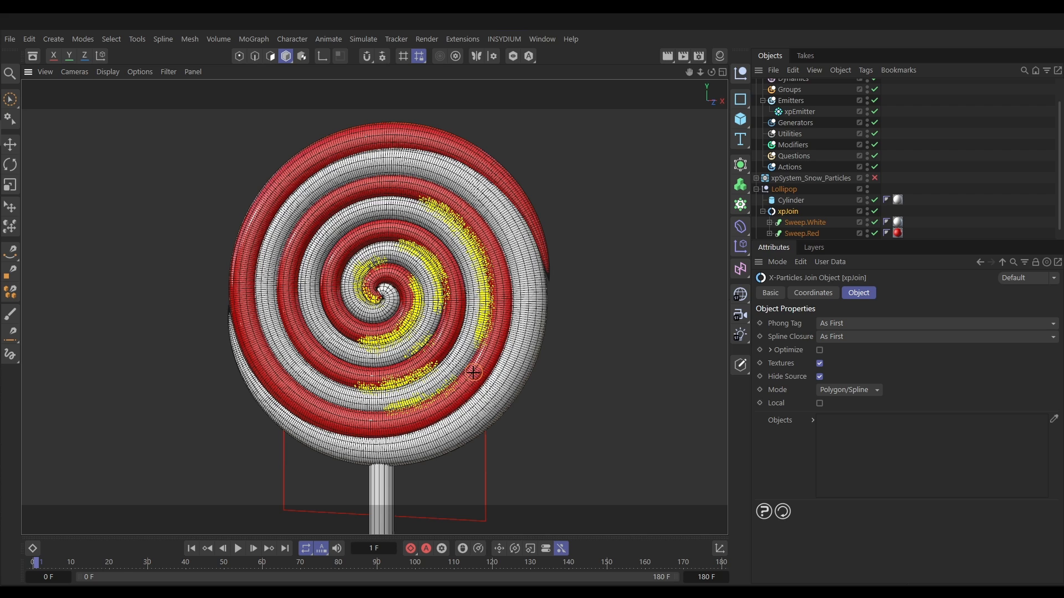
mouse_move(444, 386)
left_mouse_down()
mouse_move(434, 392)
mouse_move(452, 379)
mouse_move(419, 410)
mouse_move(462, 369)
left_mouse_up()
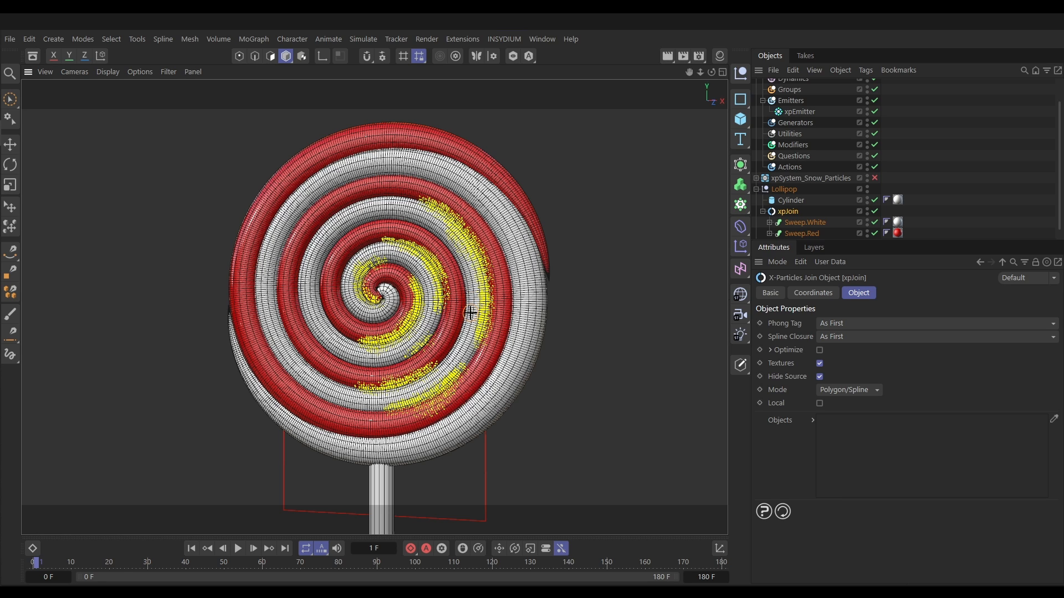
mouse_move(483, 205)
left_mouse_down()
mouse_move(510, 280)
mouse_move(468, 202)
mouse_move(487, 182)
mouse_move(501, 202)
mouse_move(496, 193)
left_mouse_up()
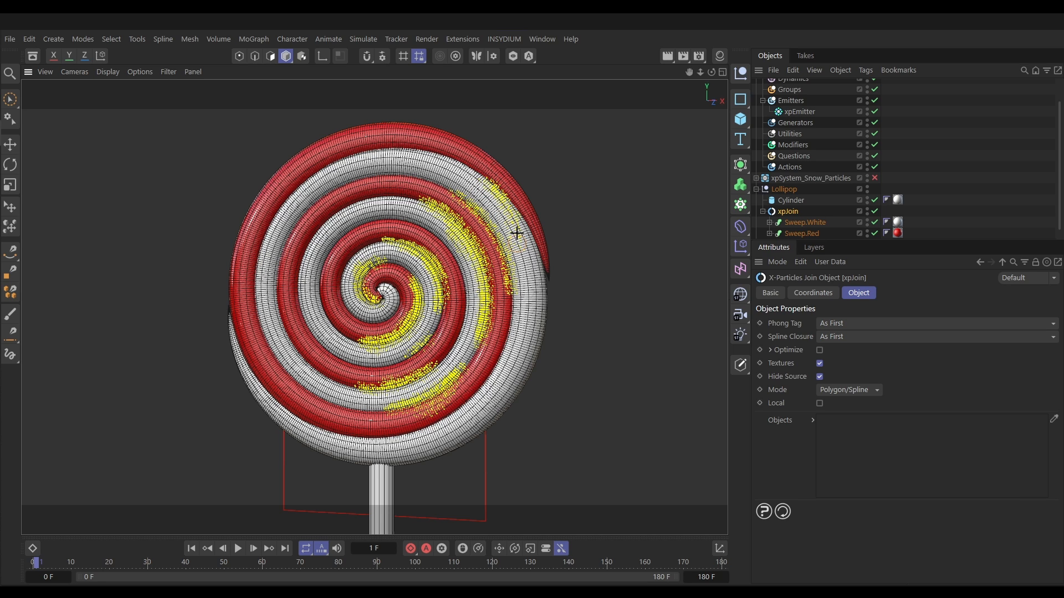
mouse_move(516, 234)
left_mouse_down()
mouse_move(531, 276)
mouse_move(506, 323)
mouse_move(510, 287)
mouse_move(492, 389)
mouse_move(486, 381)
left_mouse_up()
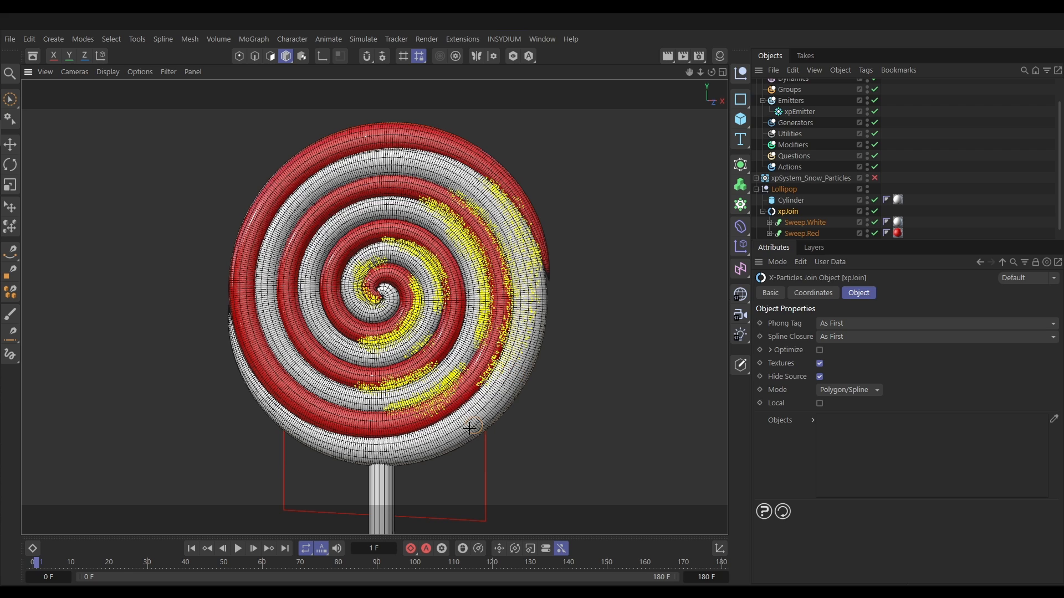
mouse_move(469, 428)
left_mouse_down()
mouse_move(356, 440)
mouse_move(438, 426)
mouse_move(367, 442)
mouse_move(427, 426)
mouse_move(439, 434)
left_mouse_up()
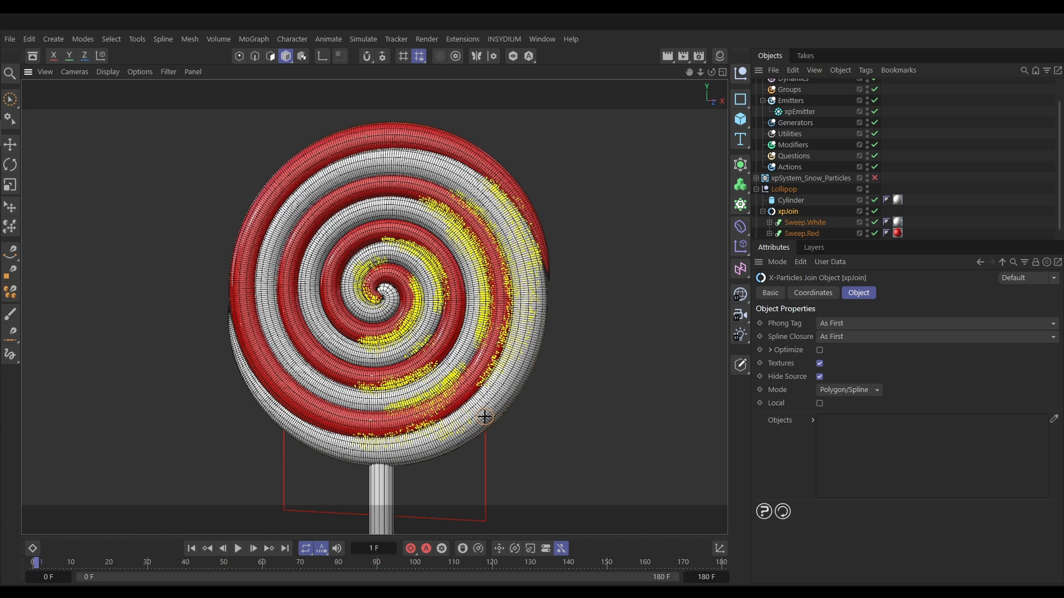
mouse_move(460, 220)
left_mouse_down()
mouse_move(387, 194)
mouse_move(449, 199)
left_mouse_up()
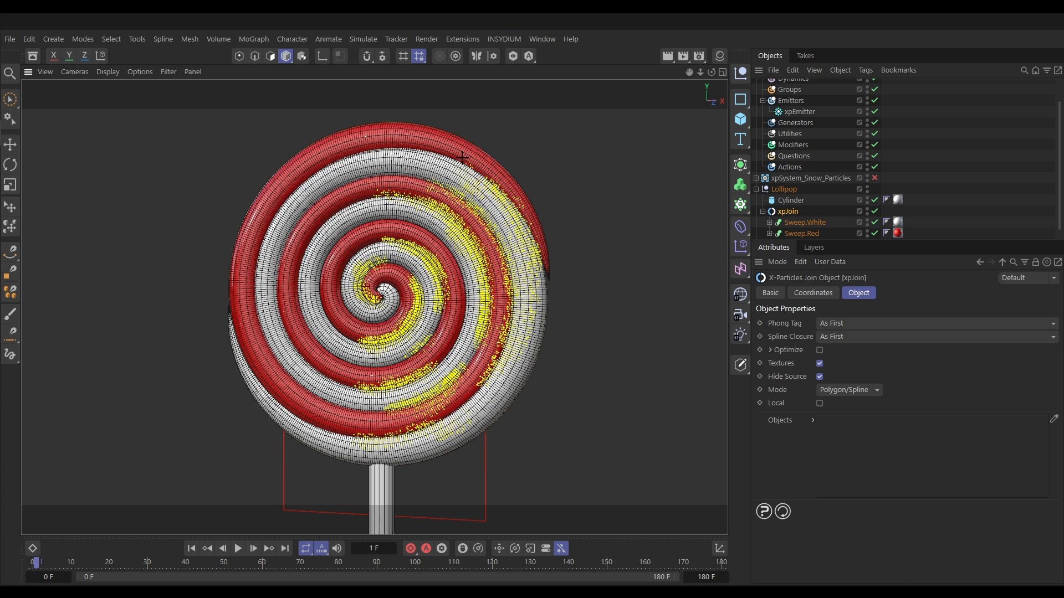
mouse_move(462, 159)
left_mouse_down()
mouse_move(480, 196)
mouse_move(425, 182)
left_mouse_up()
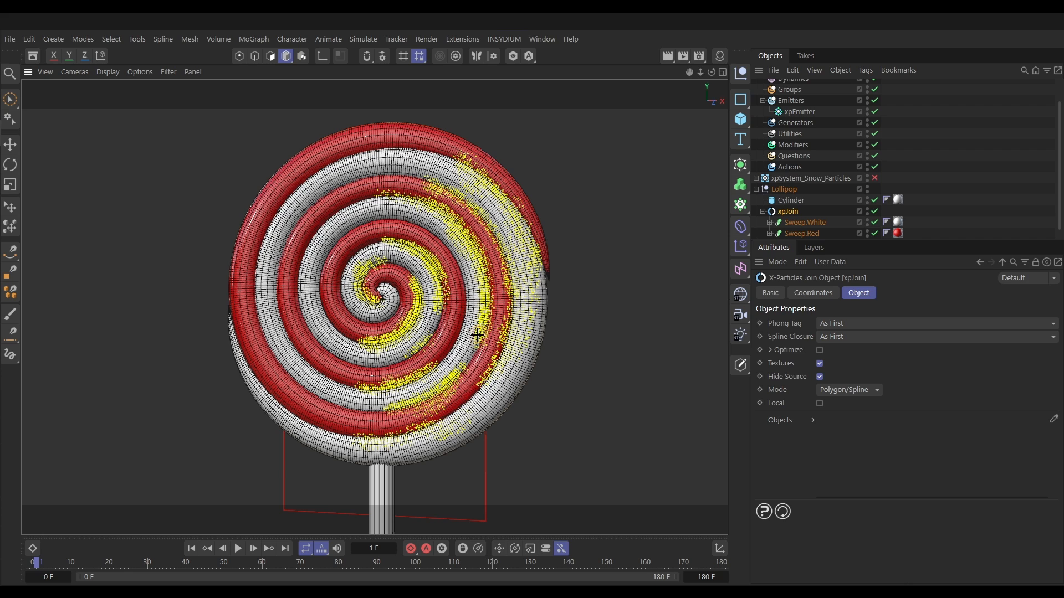
Step: Add an xpOpenVDBMesher generator to xpSystem_Painted, with xpEmitter as its source
left_click(800, 123)
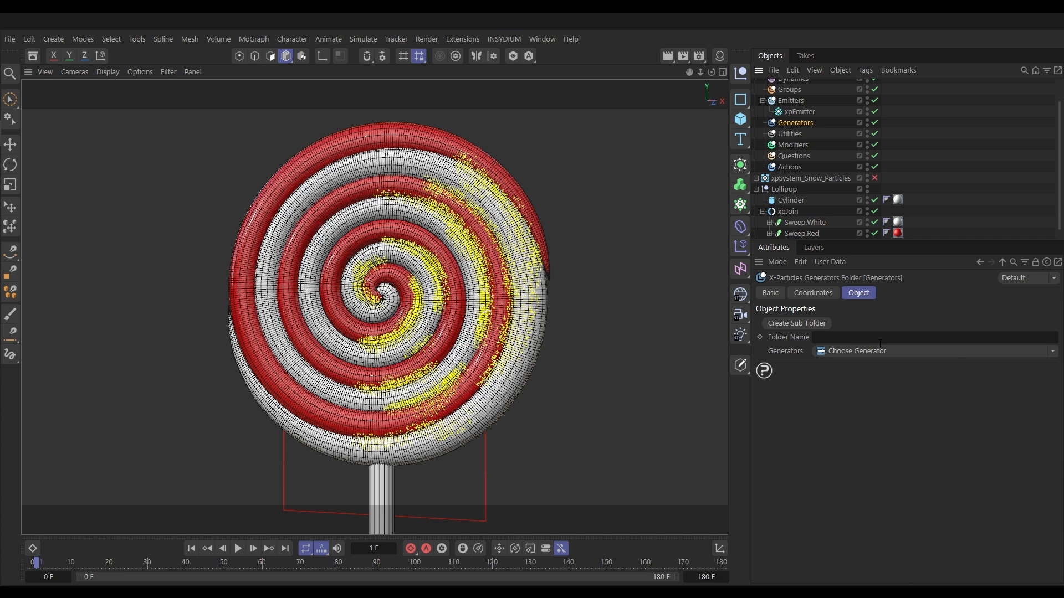
left_click(1052, 355)
left_click(946, 468)
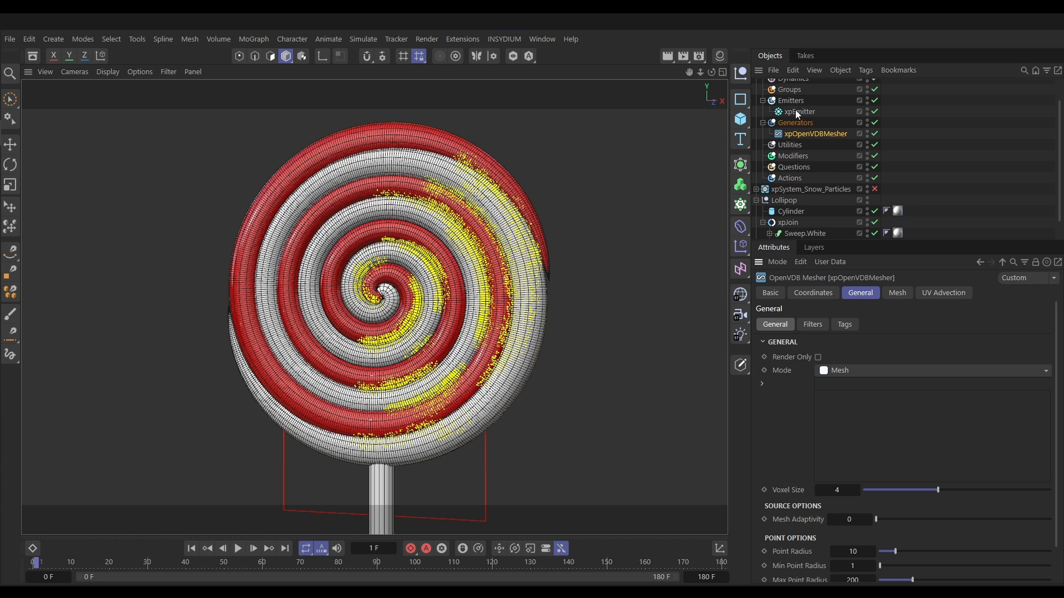
left_click_drag(809, 115, 868, 416)
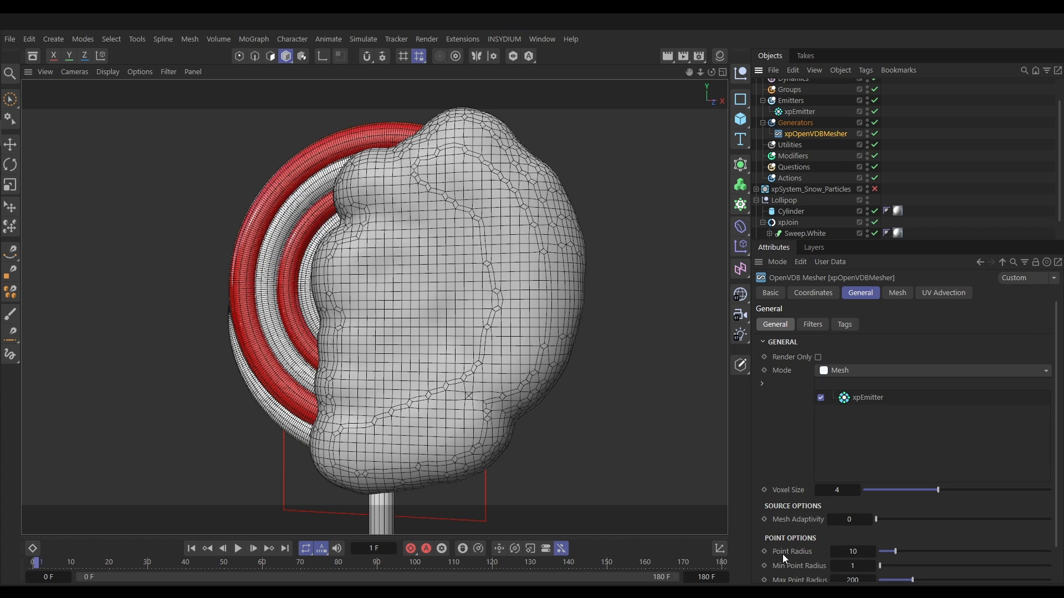
Step: Set the mesher's point radius to 1 and its voxel size to 1
left_click(854, 552)
left_click_drag(854, 552, 854, 553)
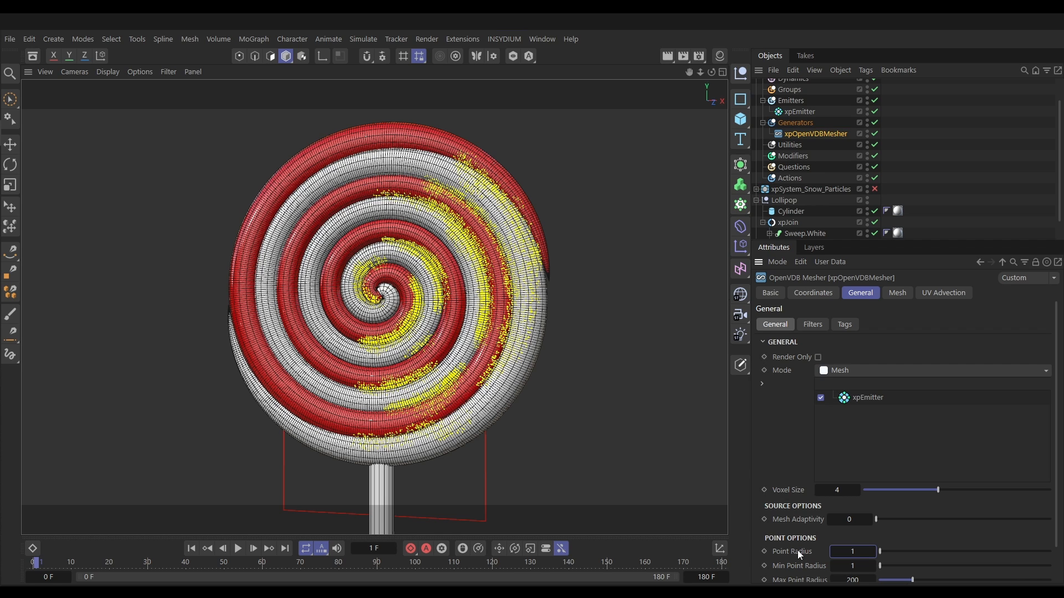
left_click(836, 491)
type("1")
key("Return")
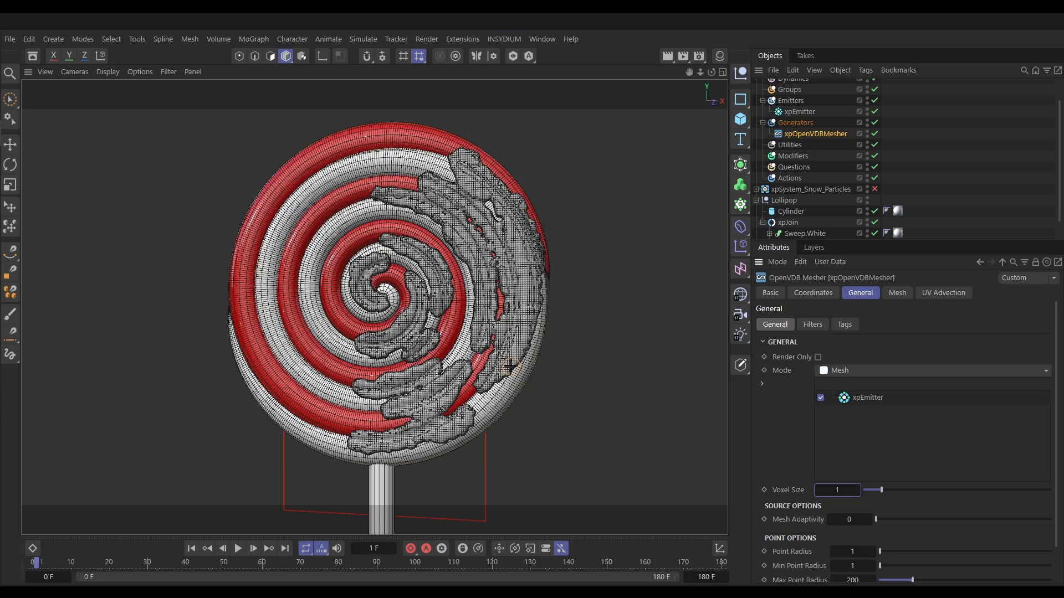
Step: Show the lollipop and snow mesh with Gouraud shading without wireframe lines
left_click_drag(511, 330, 449, 323, "alt")
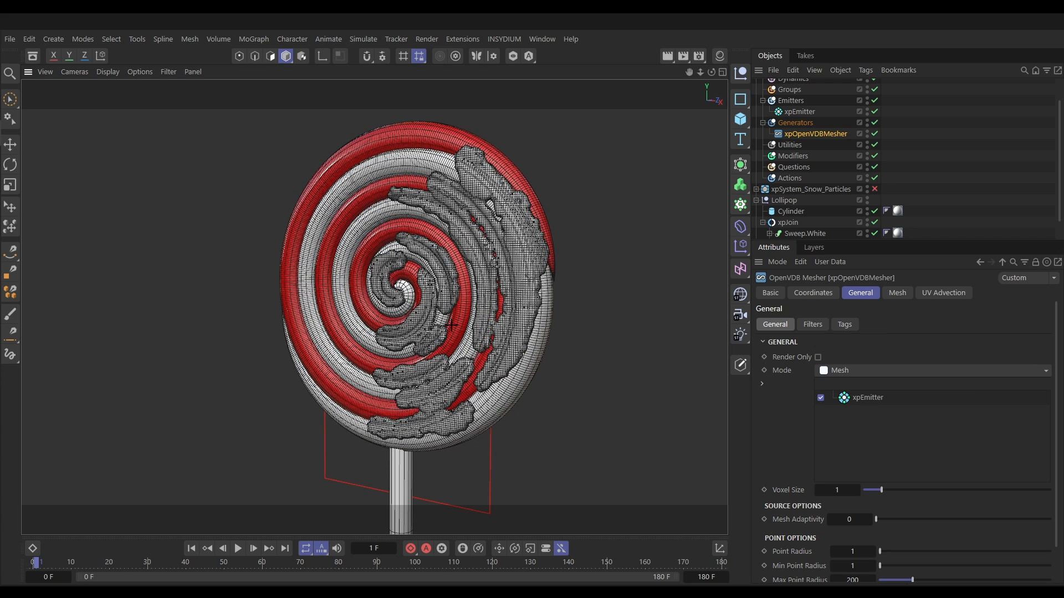
key("n")
key("a")
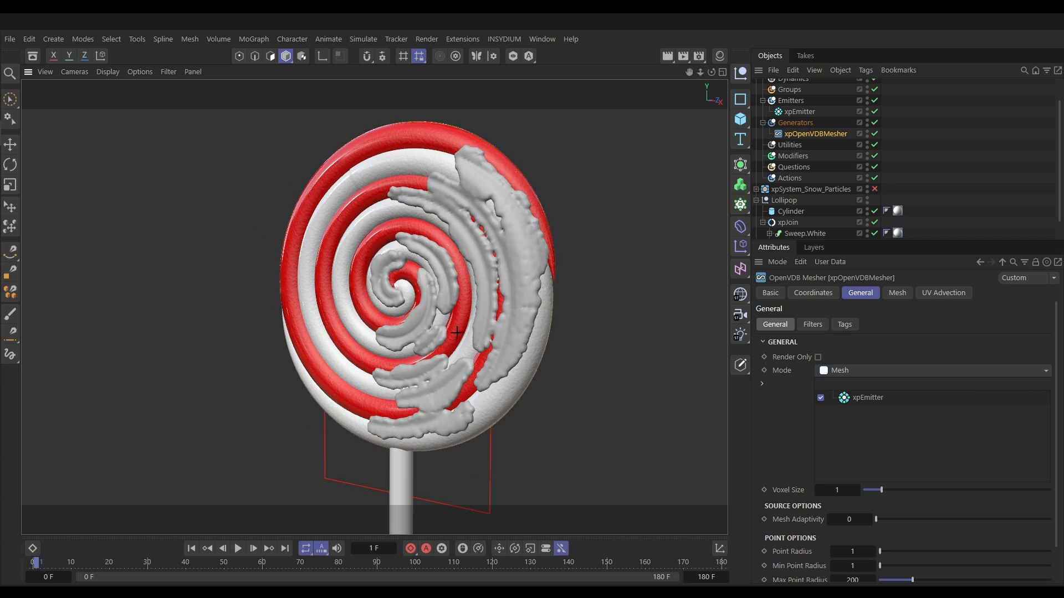
Step: Enable the mesher's filters, turn off the Median filter and add a Gaussian filter
left_click(813, 325)
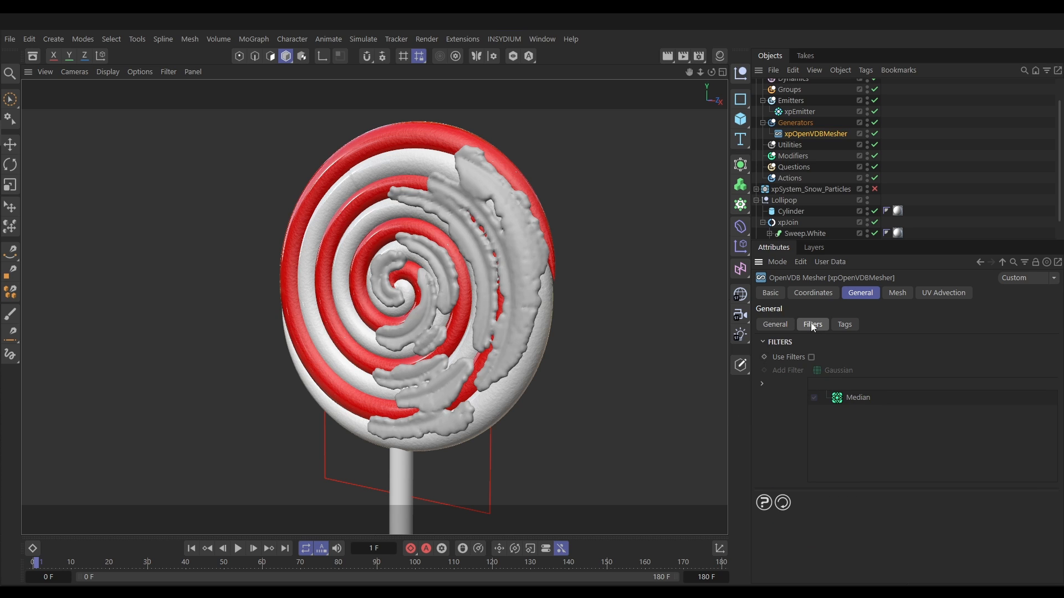
left_click(812, 358)
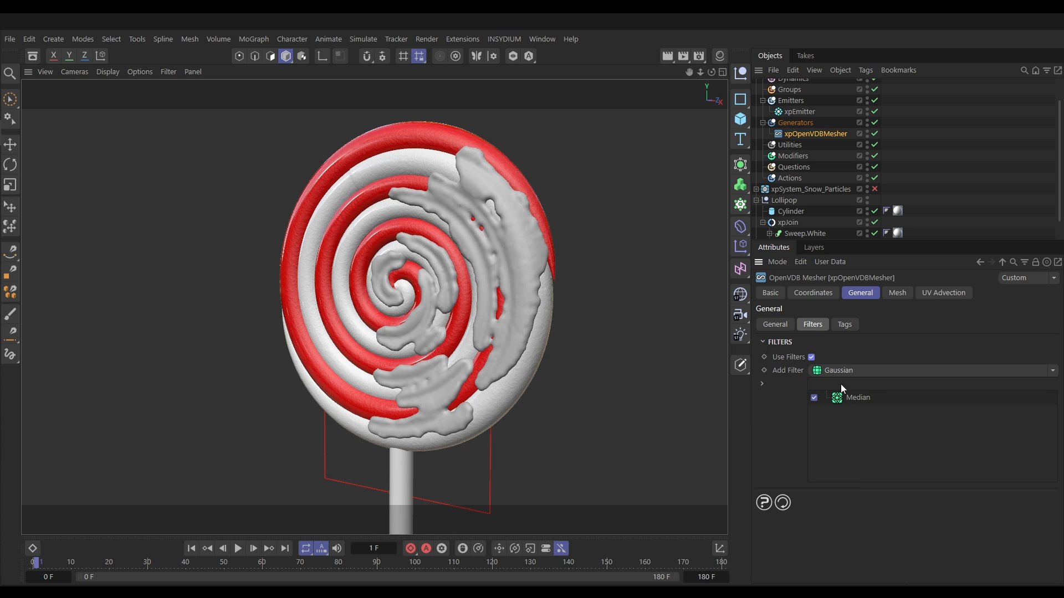
left_click_drag(534, 352, 506, 267, "alt")
left_click(814, 398)
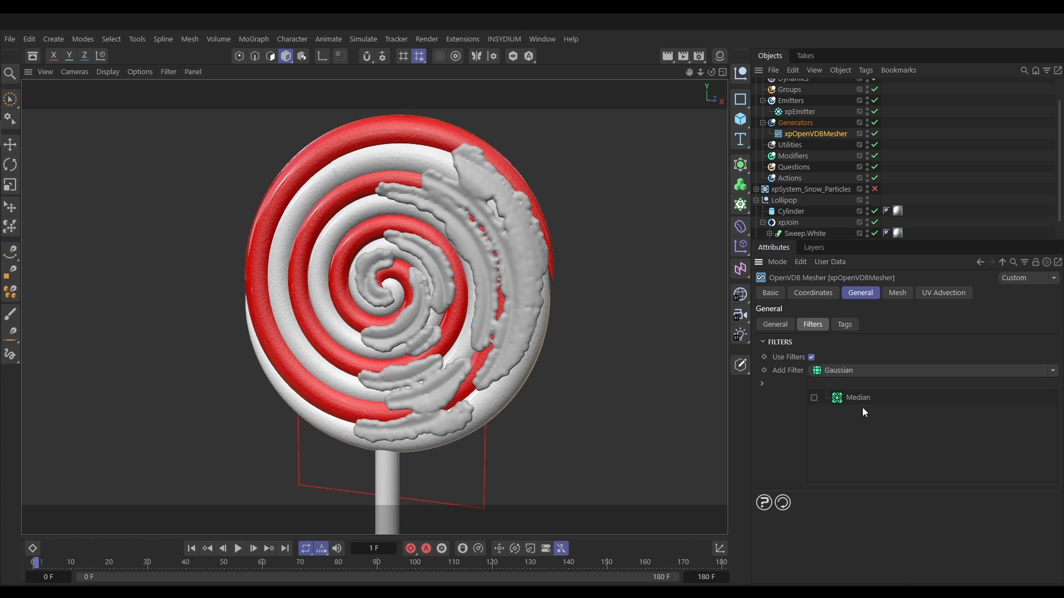
left_click(845, 371)
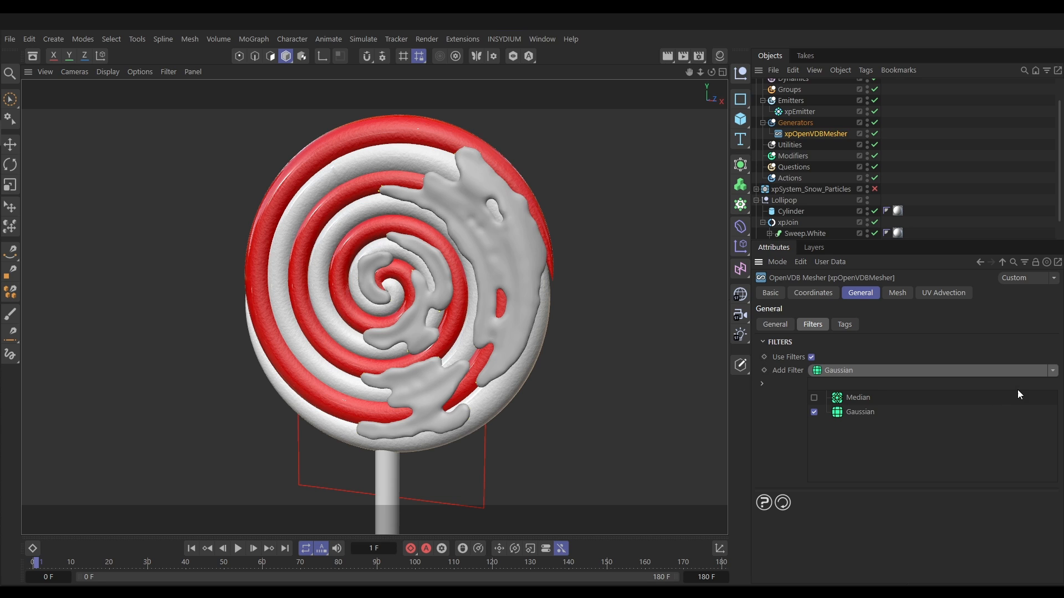
Step: Add an Offset filter to xpOpenVDBMesher and inspect the thinned snow mesh up close
left_click(1052, 370)
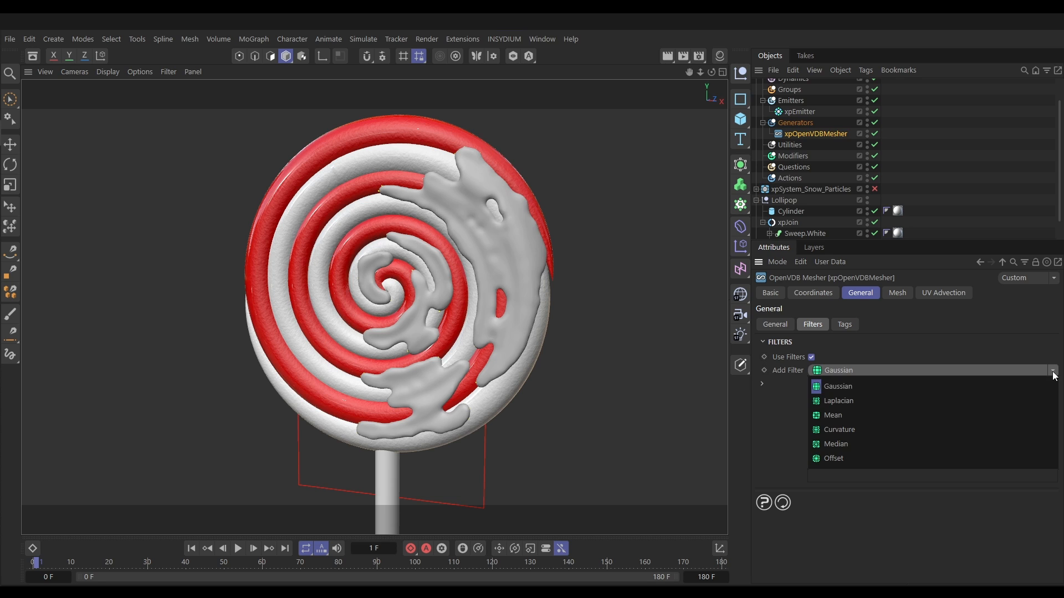
left_click(847, 459)
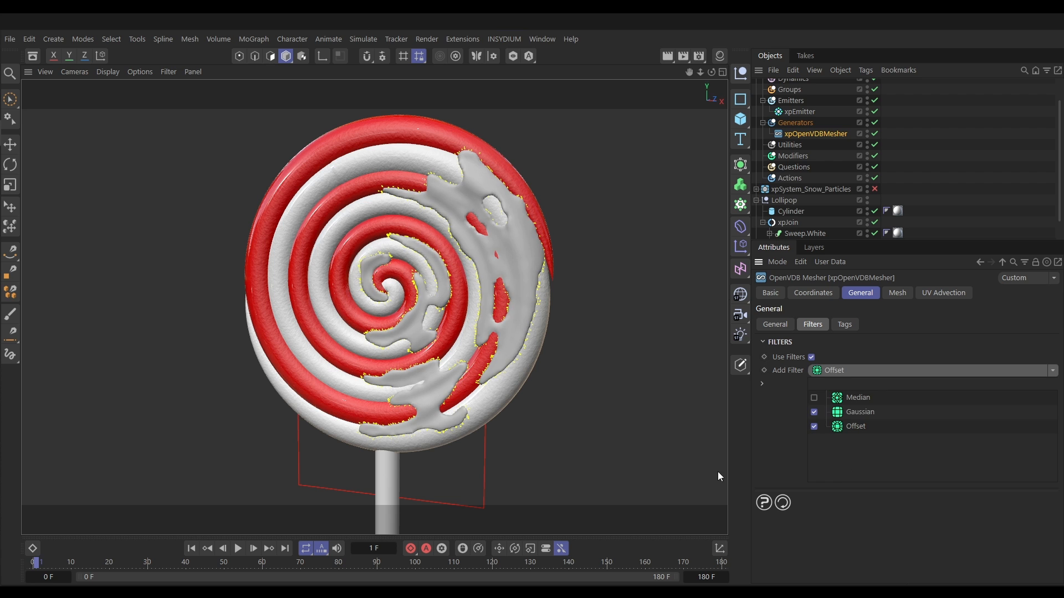
left_click_drag(506, 323, 449, 304, "alt")
right_click_drag(462, 372, 517, 321, "alt")
left_click_drag(517, 321, 537, 304, "alt")
right_click_drag(536, 303, 531, 286, "alt")
middle_click_drag(531, 284, 527, 318, "alt")
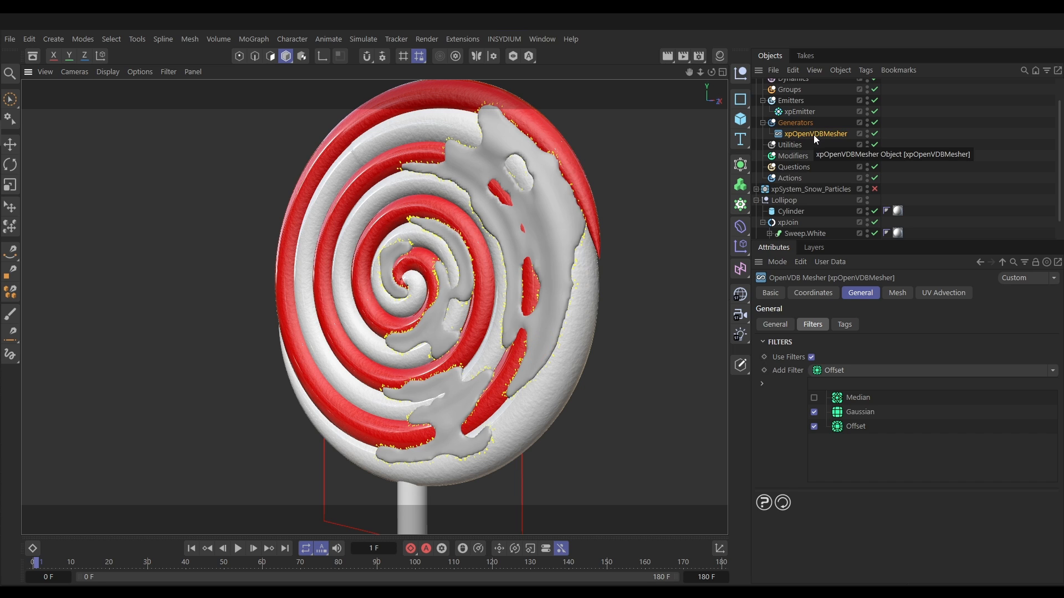
Step: Paint extra snow strokes on xpJoin across the lower-right red band, along the lower-right rim and above the inner spiral
left_click(787, 222)
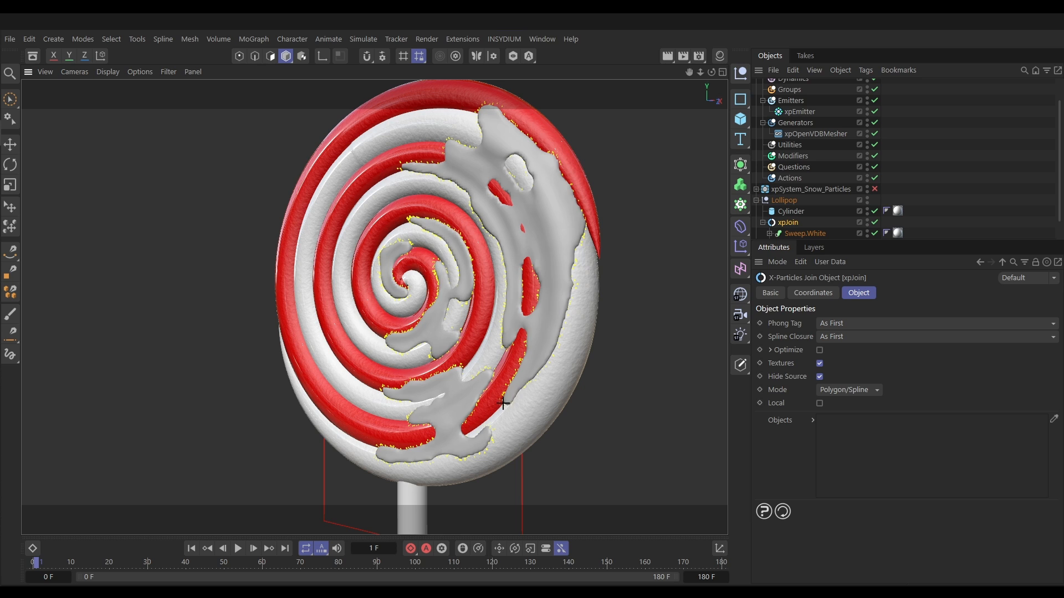
left_click_drag(498, 406, 489, 414)
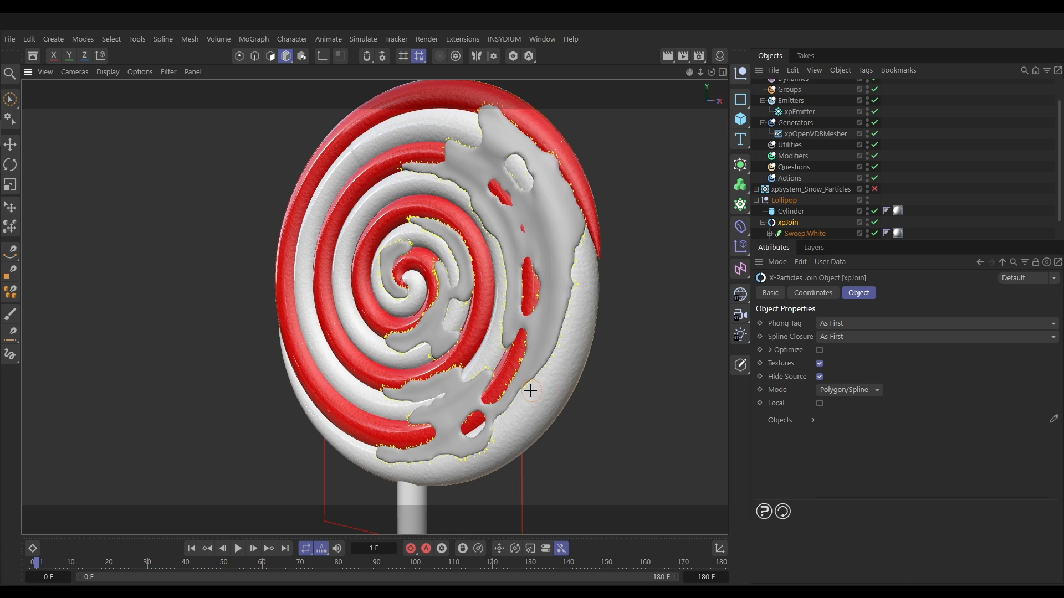
mouse_move(562, 382)
left_mouse_down()
mouse_move(535, 414)
mouse_move(561, 374)
left_mouse_up()
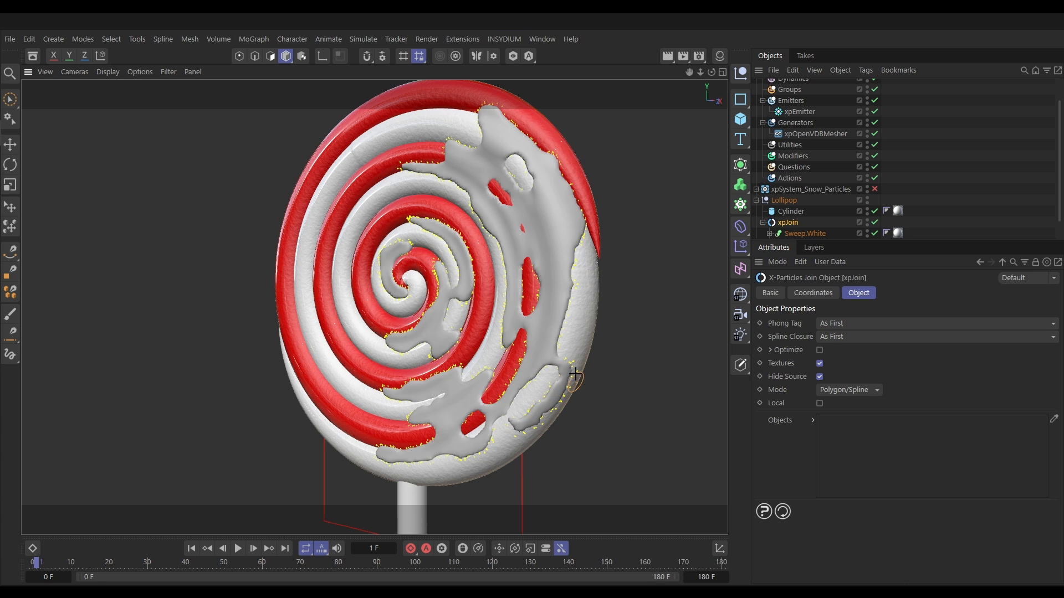
mouse_move(435, 193)
left_mouse_down()
mouse_move(394, 194)
mouse_move(428, 200)
mouse_move(424, 191)
left_mouse_up()
Step: Switch xpPainter to Delete Particles mode and erase the xpEmitter particles painted along the lollipop's lower-right rim
left_click(506, 38)
mouse_move(520, 80)
left_click(624, 141)
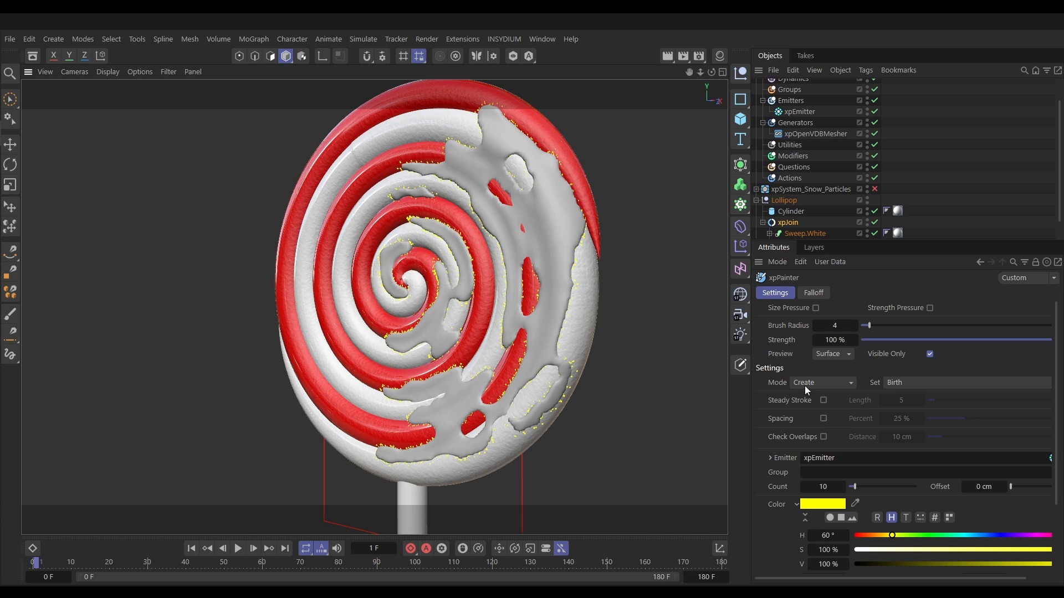
left_click(805, 384)
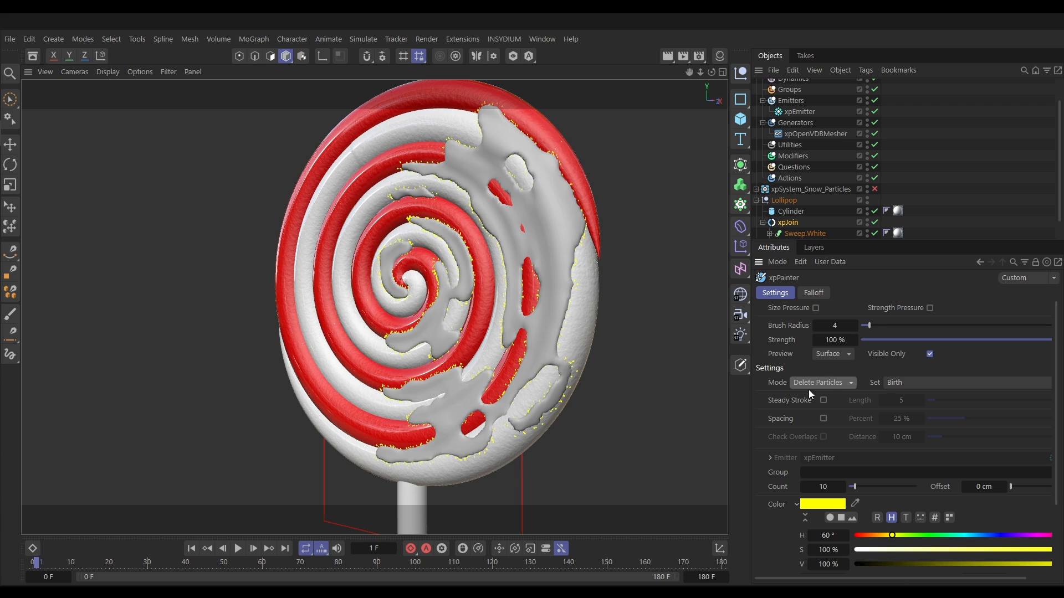
left_click(799, 113)
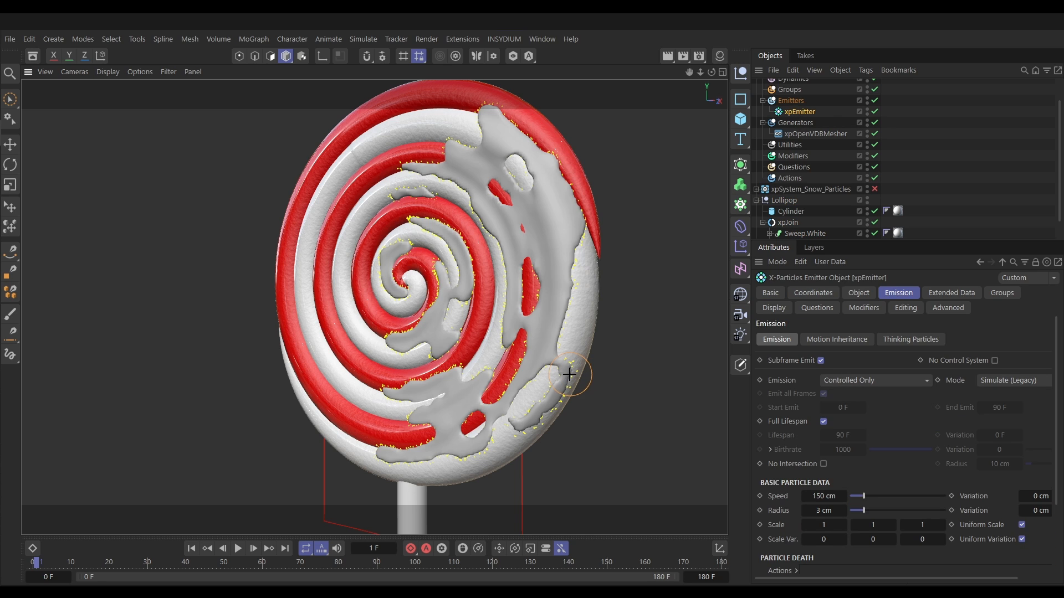
mouse_move(577, 368)
left_mouse_down()
mouse_move(550, 426)
mouse_move(531, 435)
left_mouse_up()
key("ctrl+z")
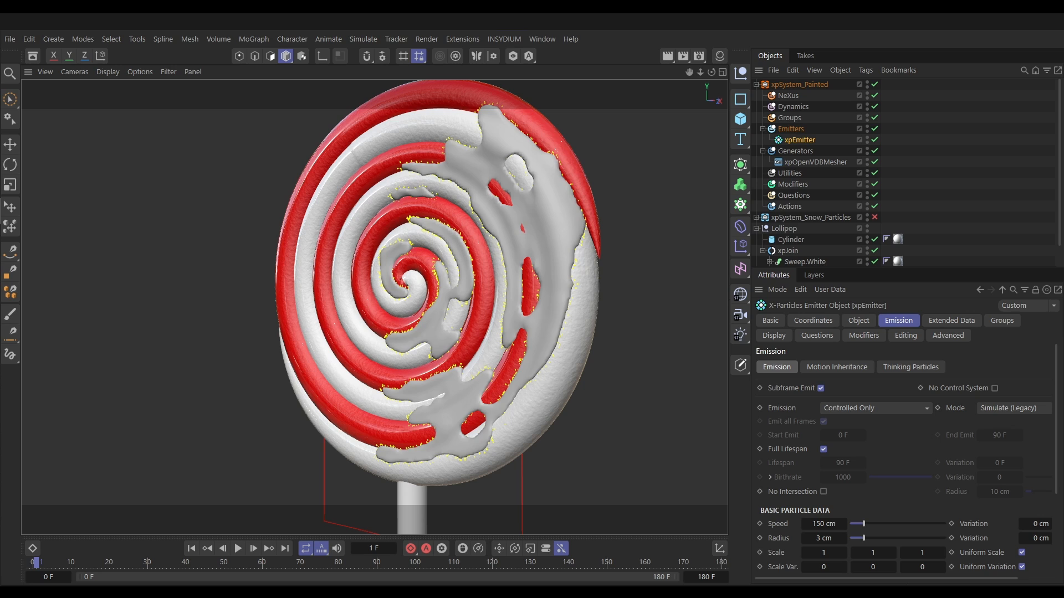
Step: Convert a duplicate of xpOpenVDBMesher into an editable polygon object and disable the original generator, then collapse the Lollipop group
left_click(814, 162)
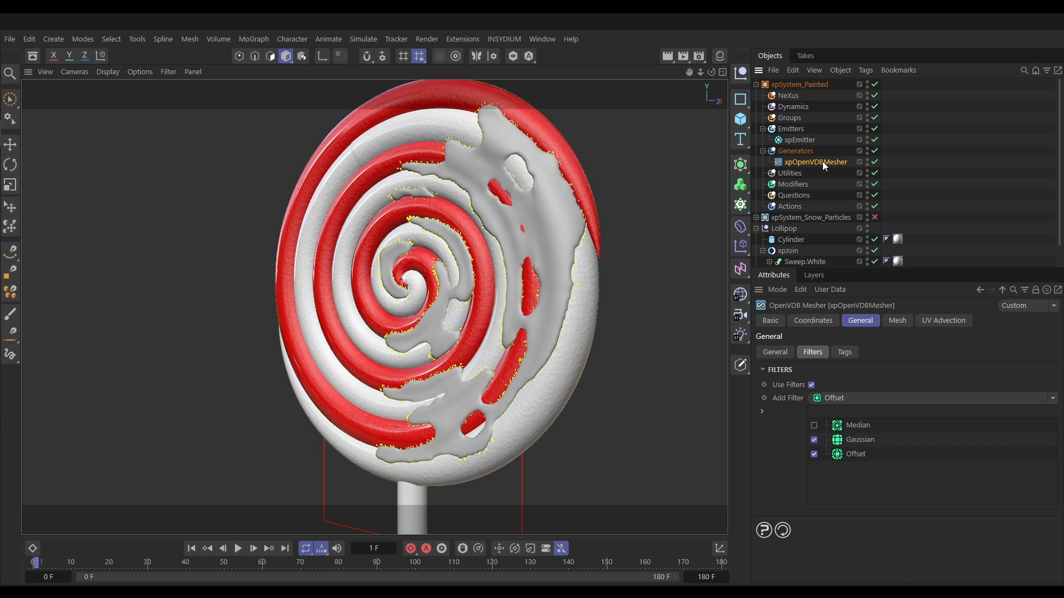
left_click_drag(823, 162, 822, 173, "ctrl")
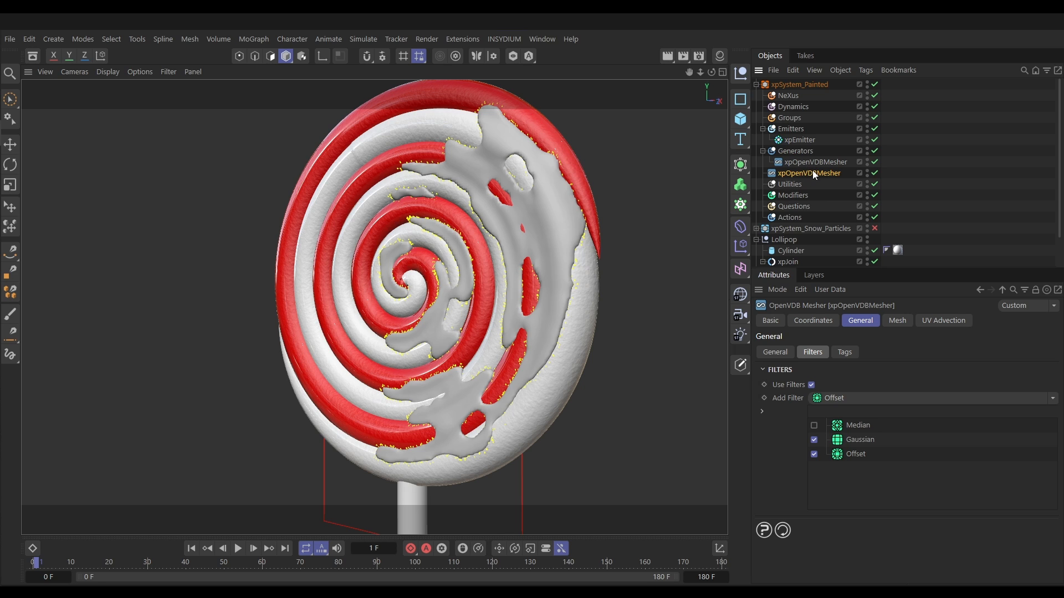
key("c")
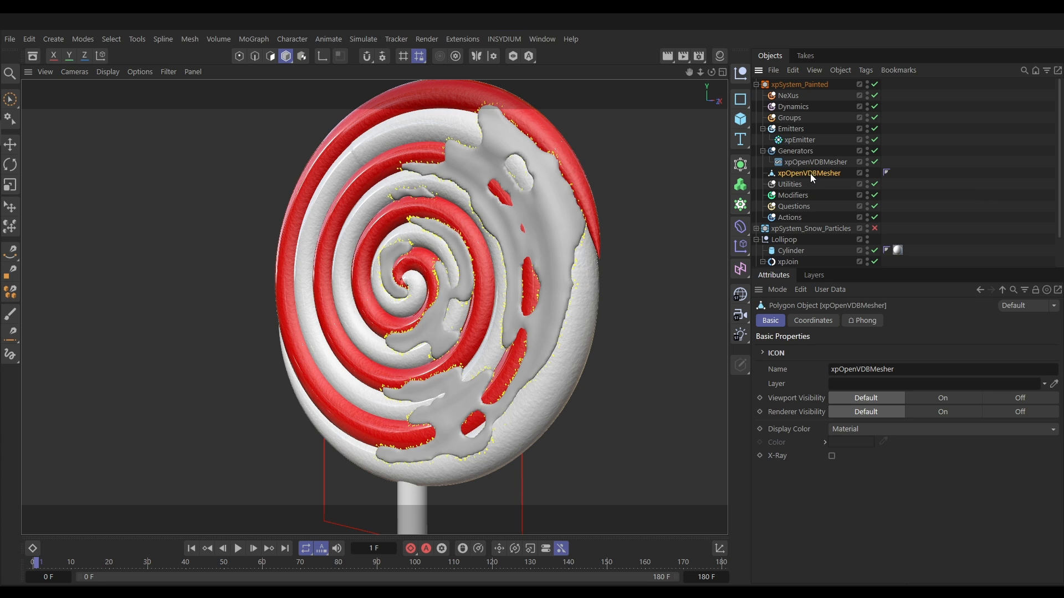
left_click(874, 162)
left_click_drag(932, 269, 932, 487)
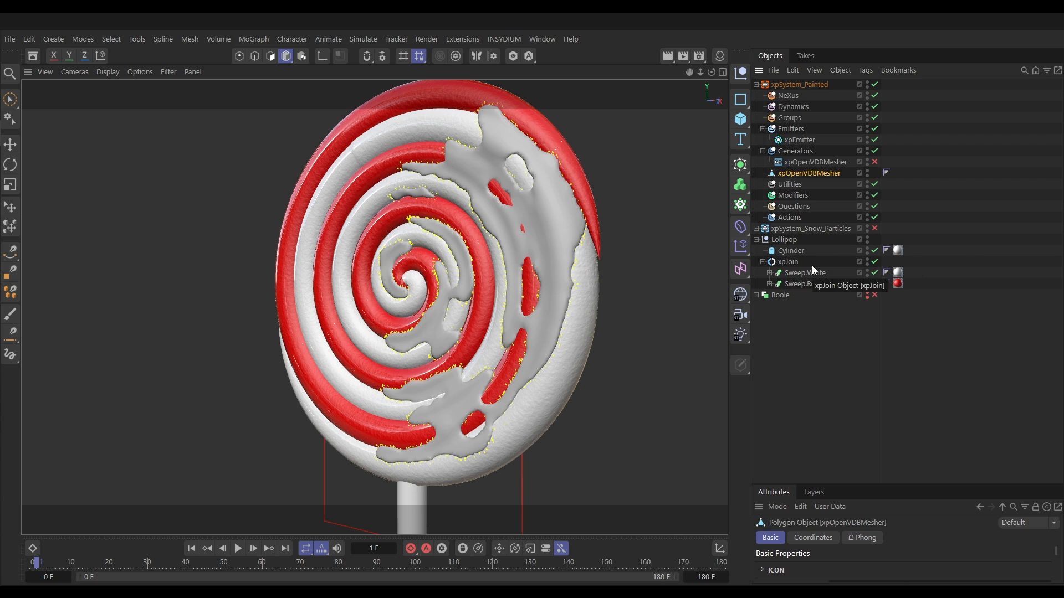
left_click(756, 240)
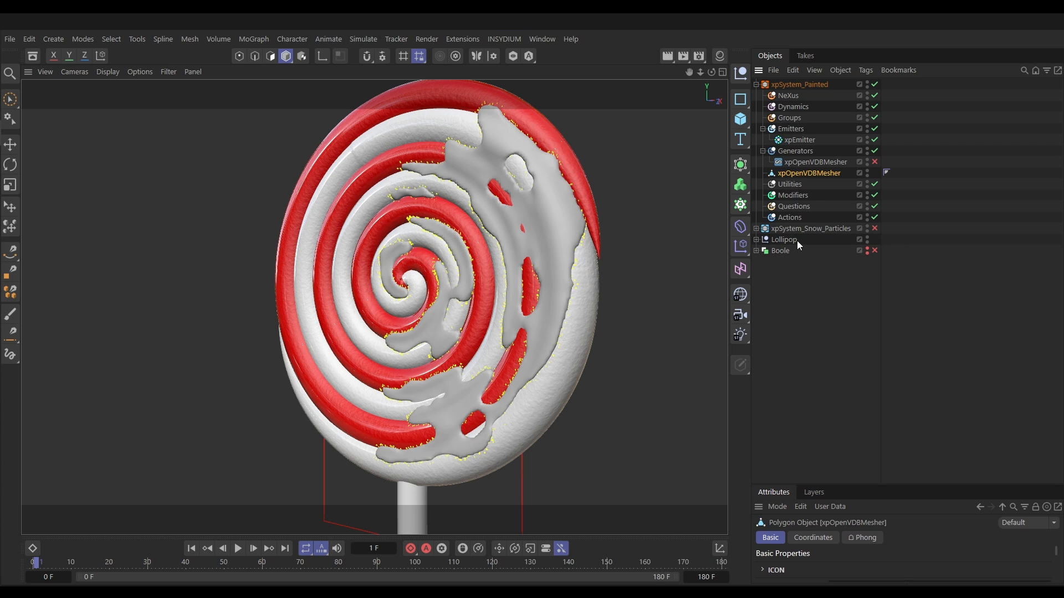
Step: Copy xpEmitter_Large_Volume and xpEmitter_Small_Surface from xpSystem_Snow_Particles into xpSystem_Painted's Emitters group and enable both copies
left_click(756, 229)
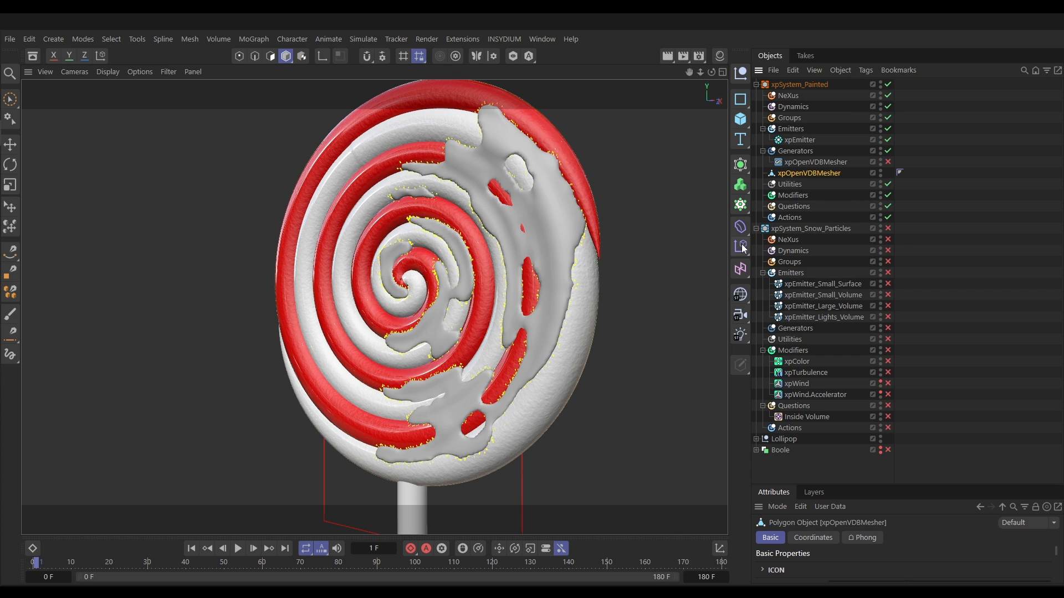
left_click(825, 306)
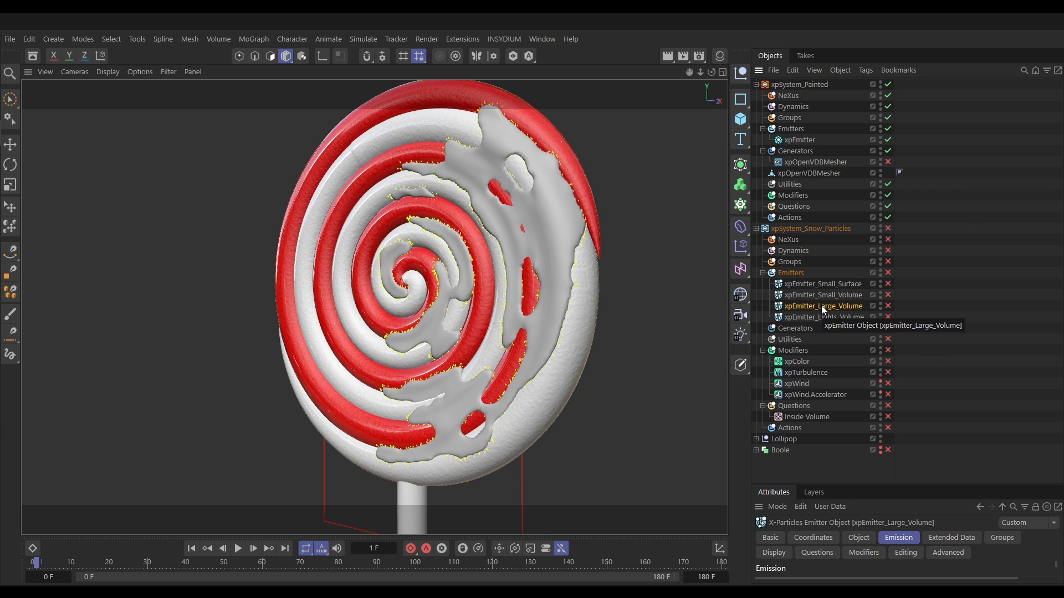
left_click_drag(828, 308, 796, 135)
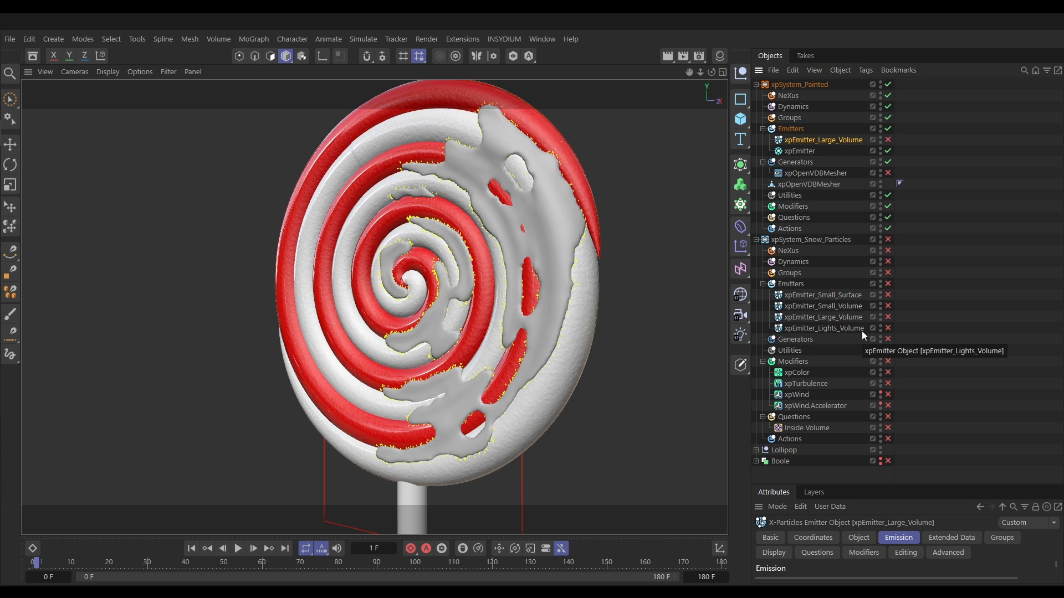
left_click(842, 294)
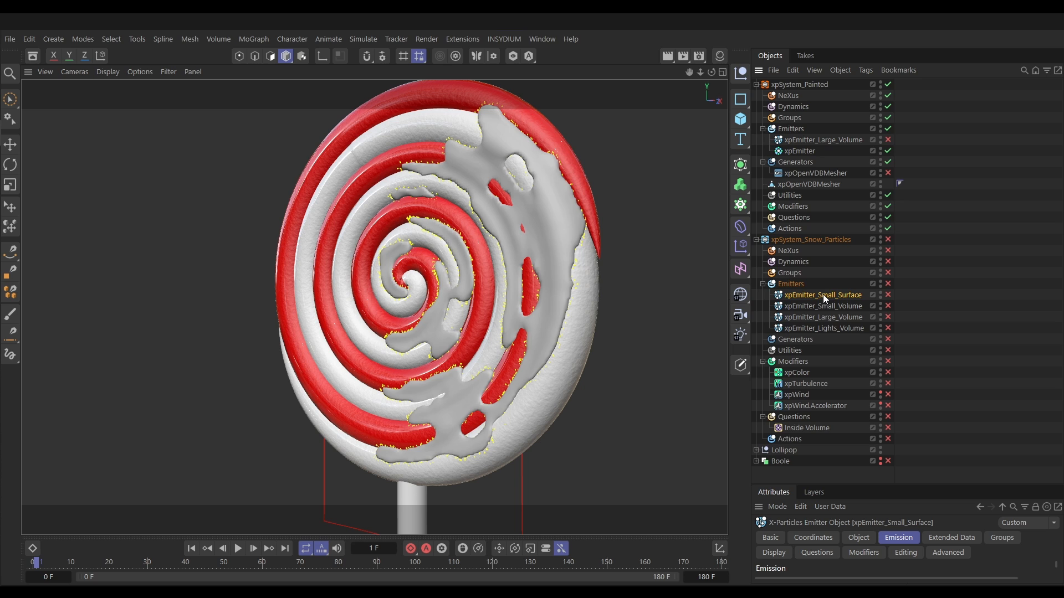
left_click_drag(825, 294, 789, 130)
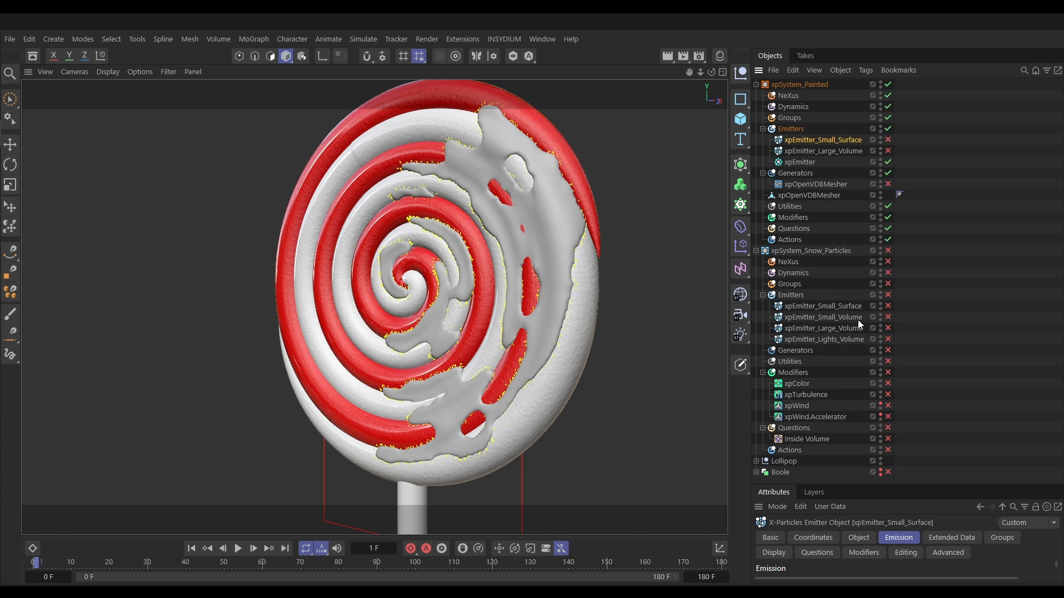
left_click(756, 251)
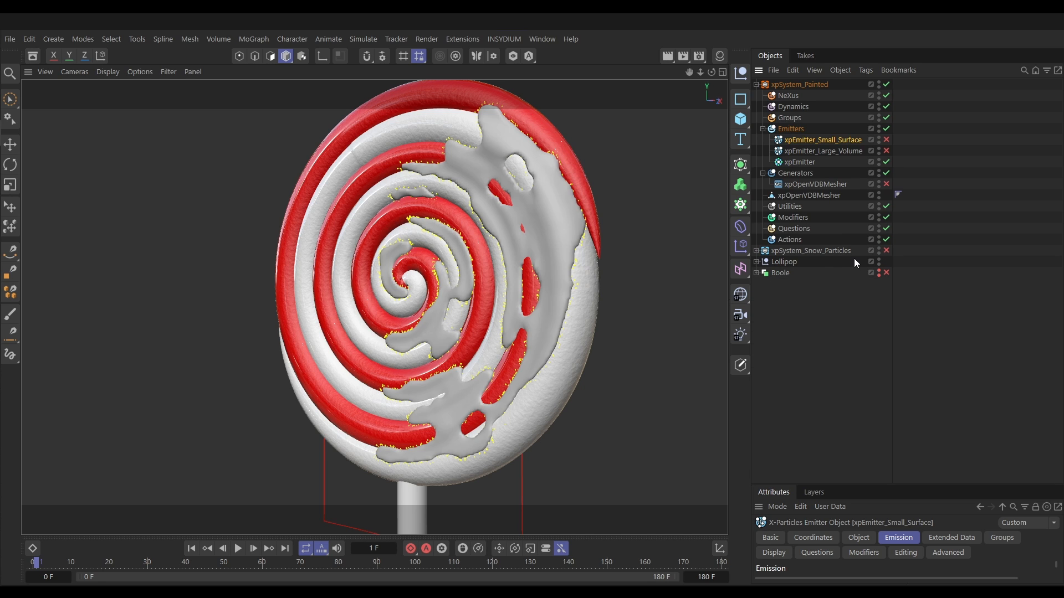
left_click(886, 140)
left_click(885, 151)
Step: Make the copied xpEmitter_Small_Surface emit from the baked polygon xpOpenVDBMesher and set its Shot Count to 50000
left_click_drag(900, 485, 912, 237)
left_click(858, 291)
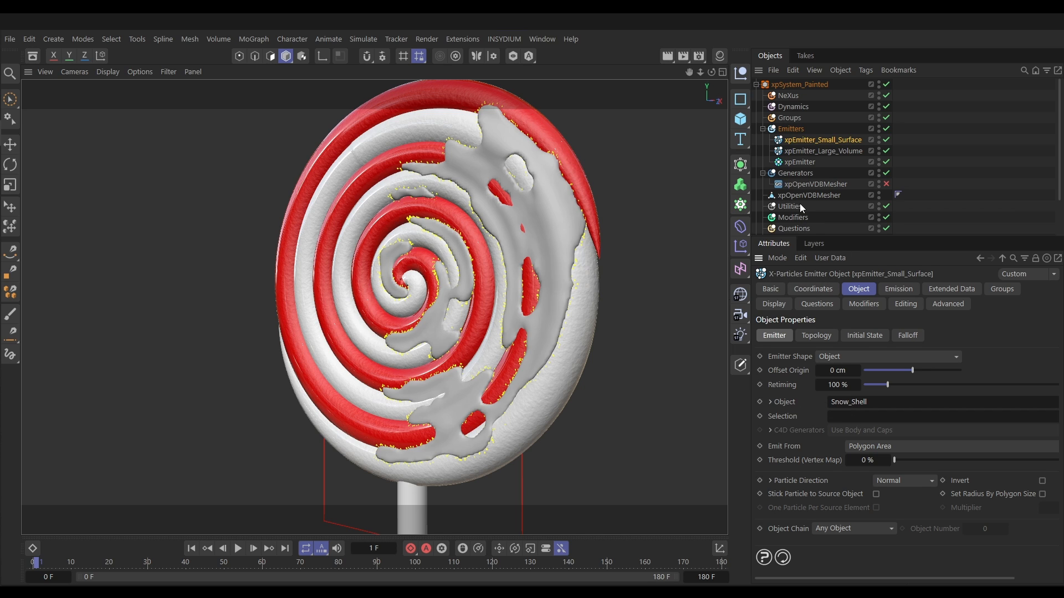
left_click_drag(797, 195, 857, 409)
left_click(895, 291)
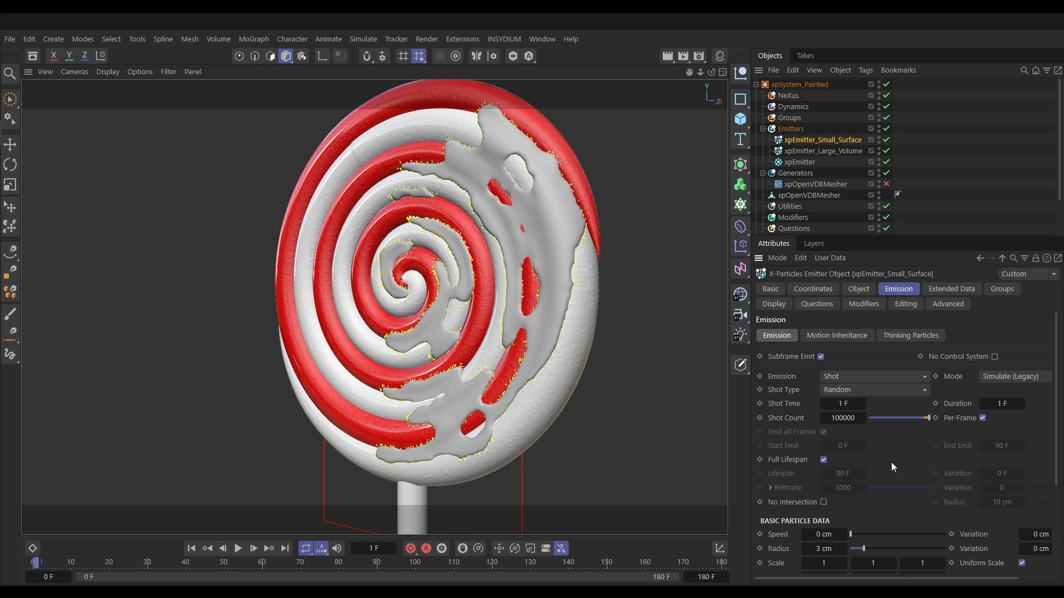
left_click(841, 416)
type("50000")
Step: Set the Editor Display of the copied xpEmitter_Small_Surface particles to Squares
left_click(775, 304)
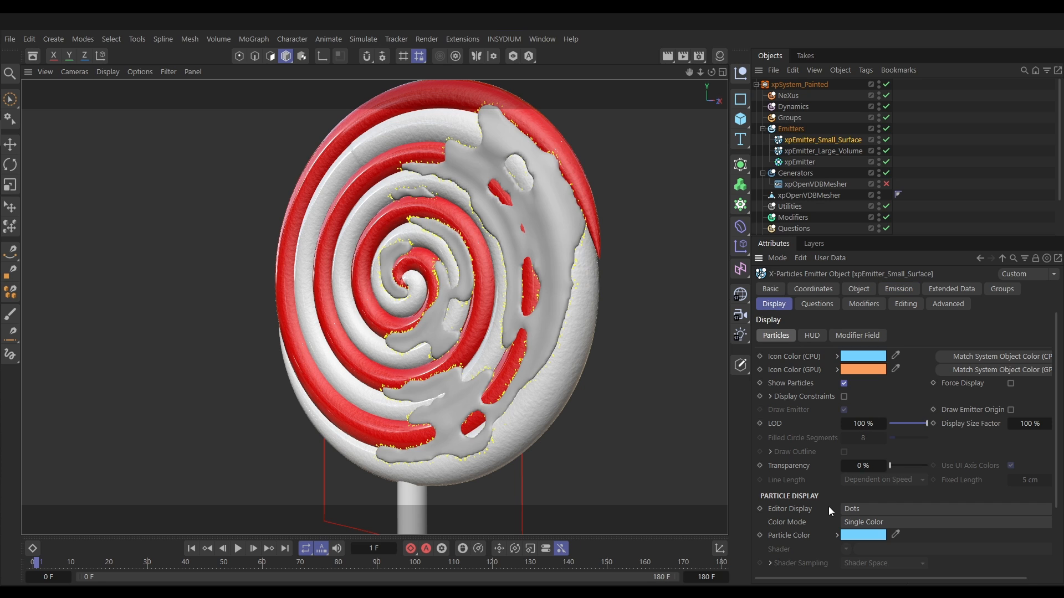
left_click(862, 508)
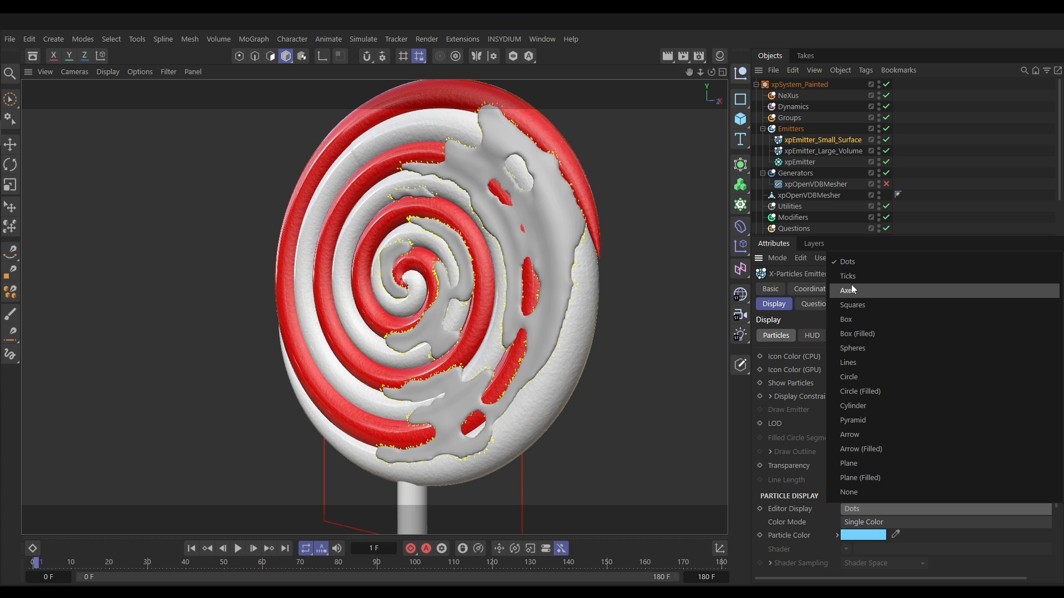
left_click(857, 305)
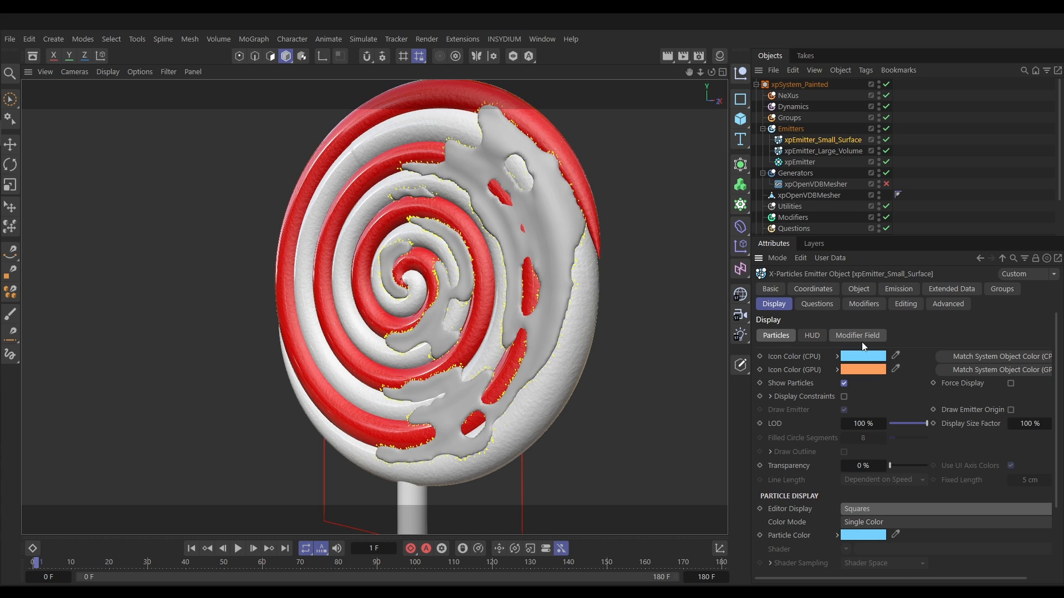
Step: Remove the Inside Volume question from the copied xpEmitter_Small_Surface and xpEmitter_Large_Volume
left_click(814, 305)
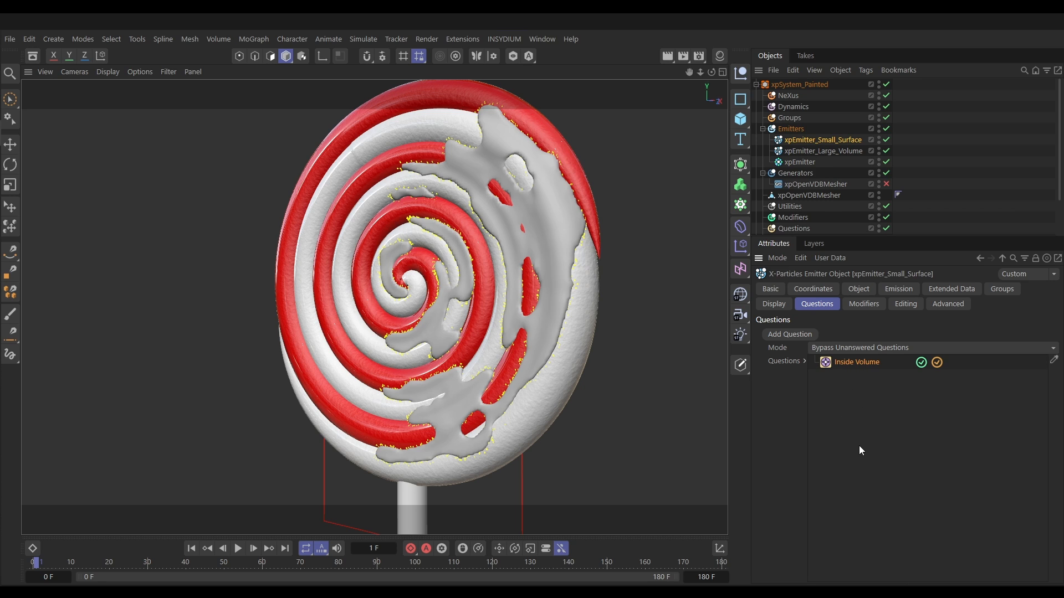
key("Delete")
left_click(826, 152)
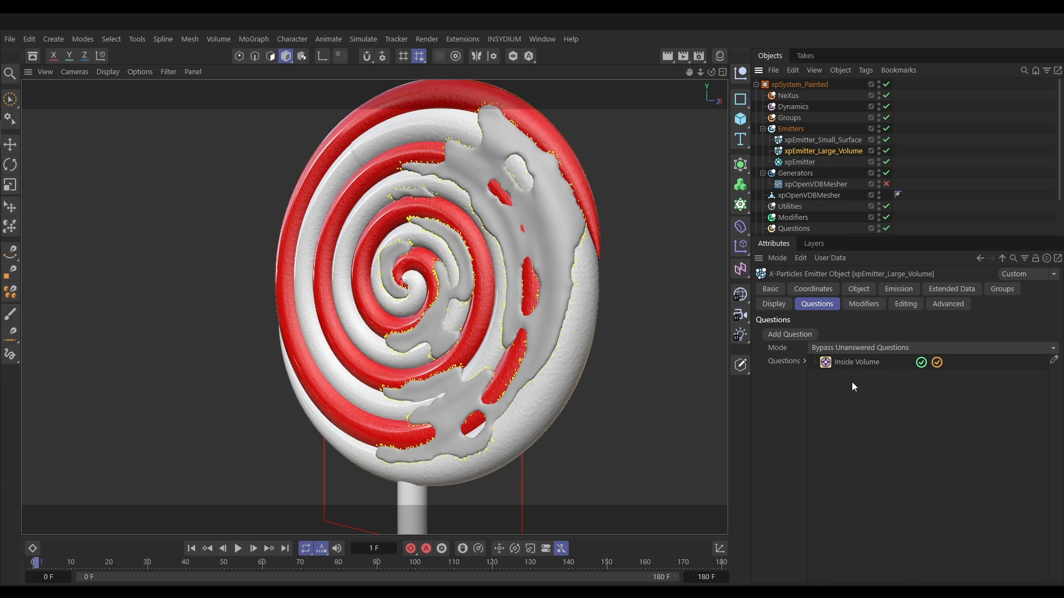
left_click(846, 362)
key("Delete")
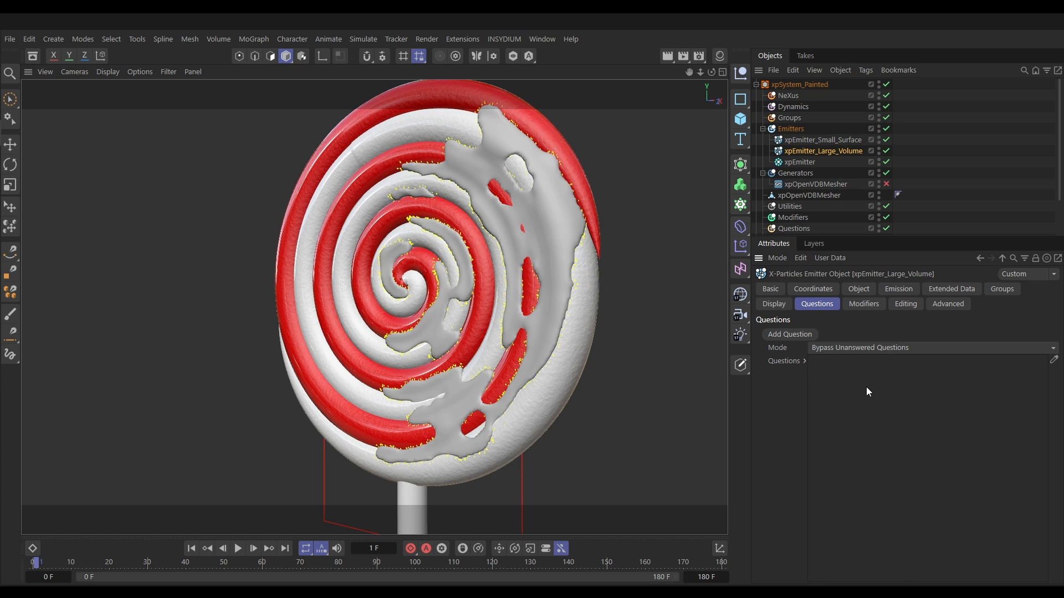
Step: Make the copied xpEmitter_Large_Volume emit from the baked polygon xpOpenVDBMesher and set its Shot Count to 200
left_click(776, 304)
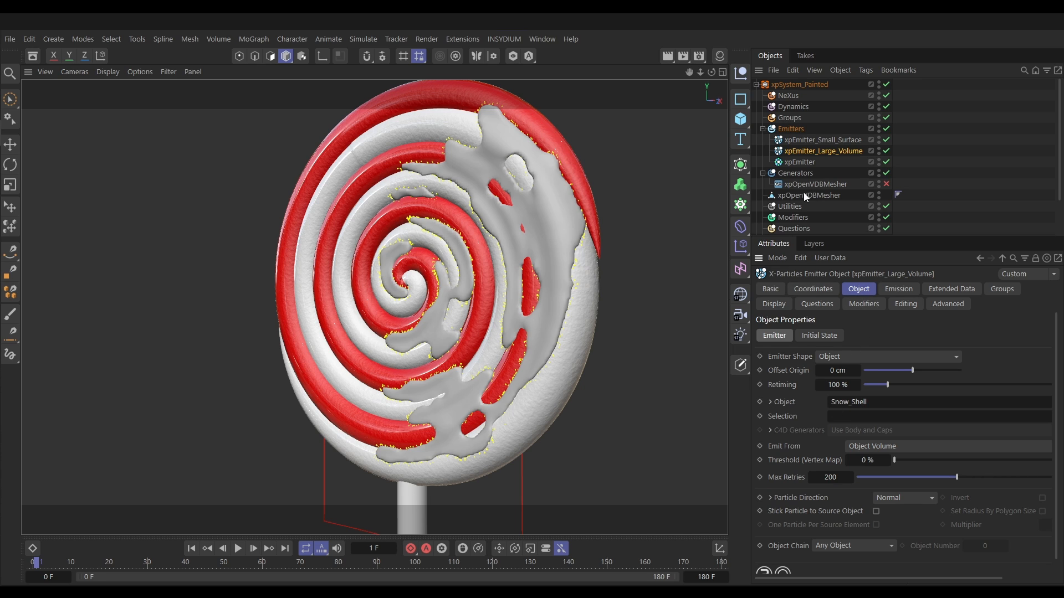
left_click_drag(804, 192, 869, 401)
left_click(892, 291)
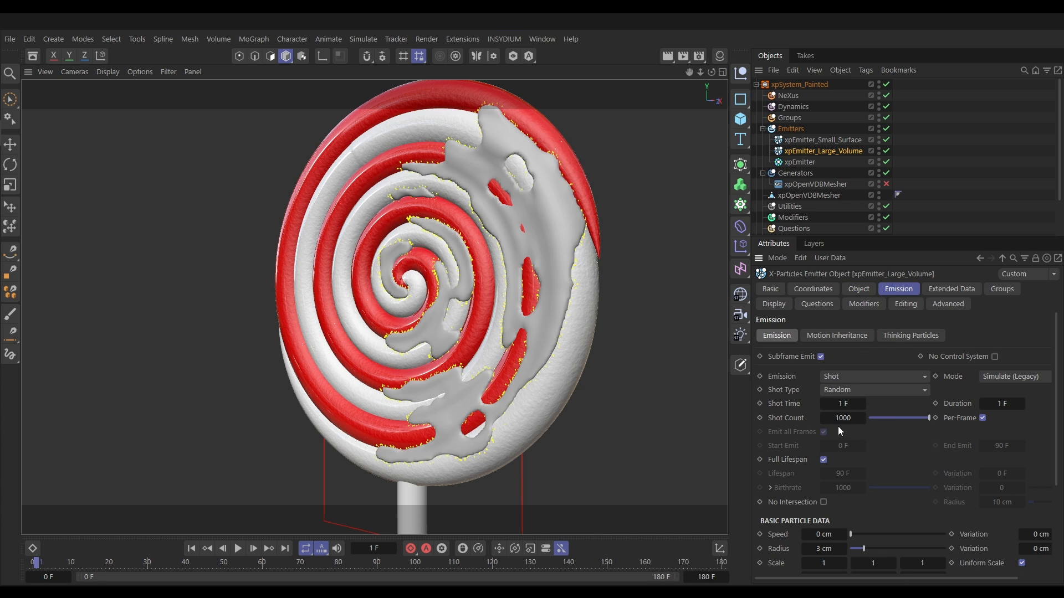
left_click(842, 418)
type("200")
key("Return")
Step: Play the simulation from the first frame to check the particles emitted on the painted snow
left_click(192, 549)
left_click(238, 548)
left_click(240, 549)
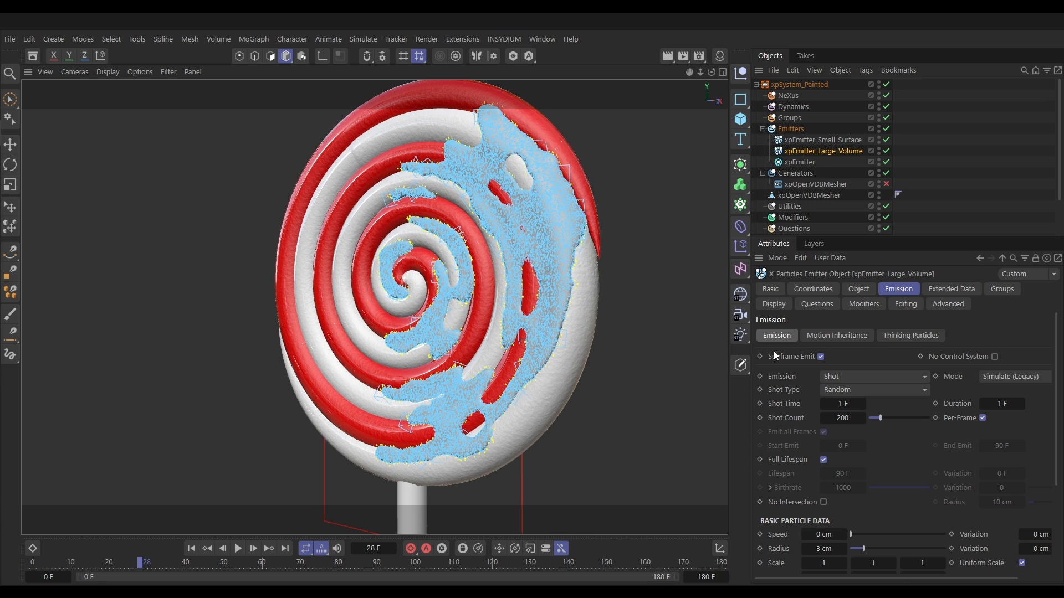
Step: Display the copied xpEmitter_Large_Volume particles as Box (Filled) in mid-grey, RGB 144, and re-emit them by advancing one frame from the start
left_click(774, 305)
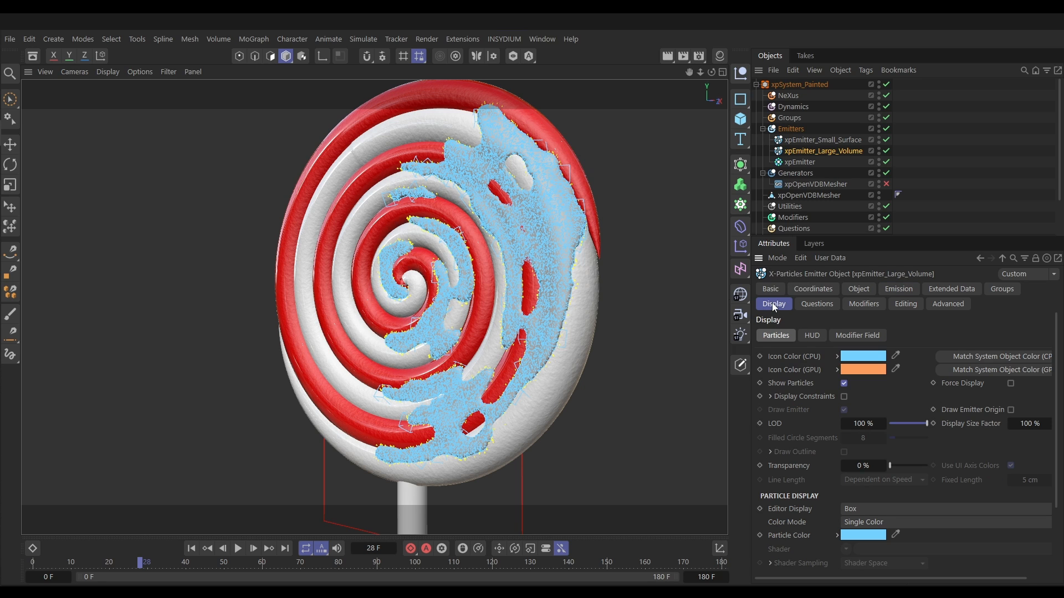
left_click(851, 511)
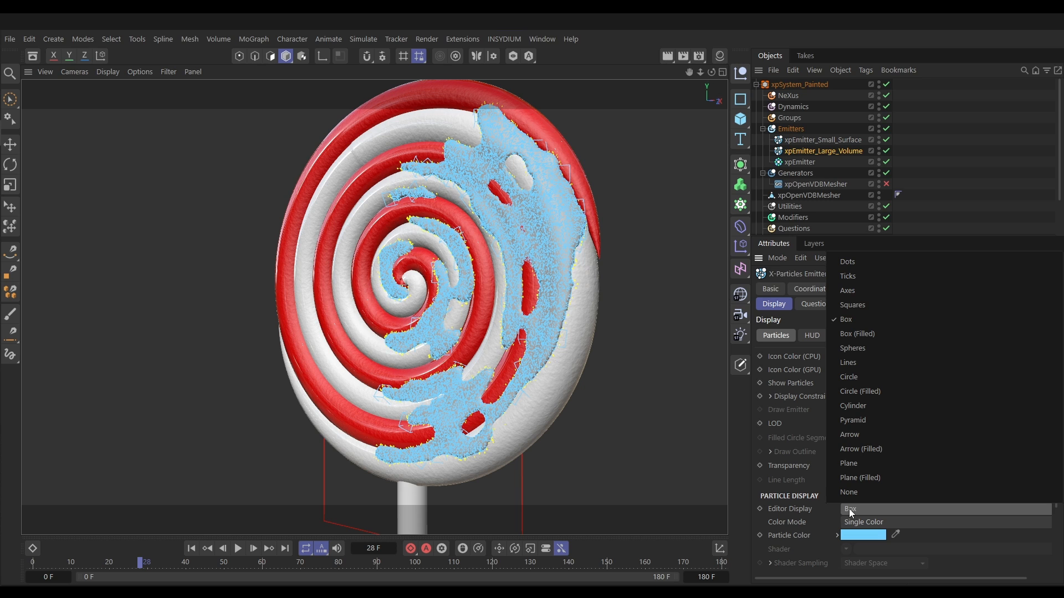
left_click(856, 333)
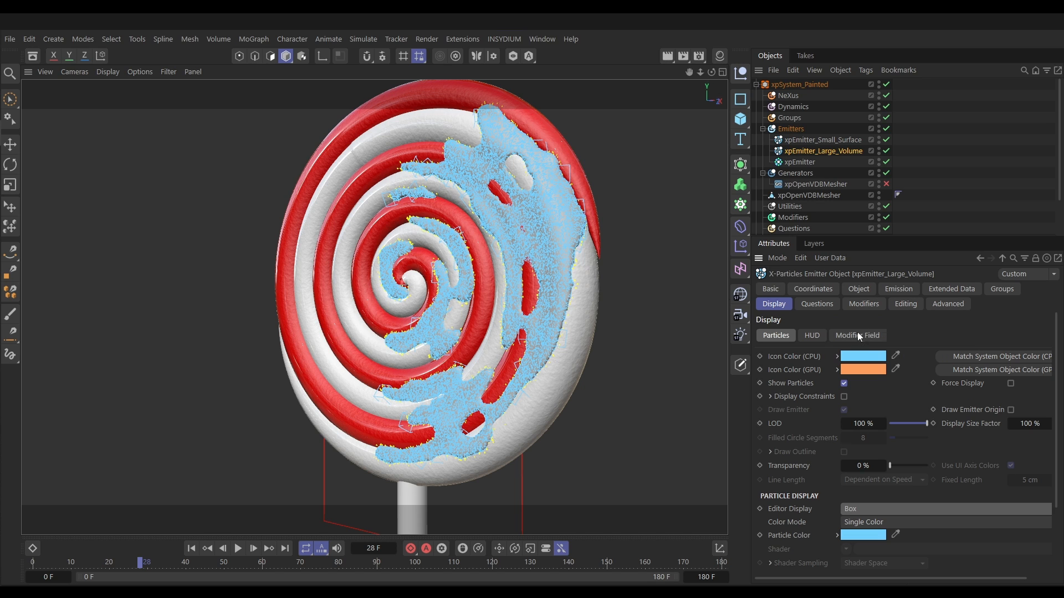
left_click(876, 534)
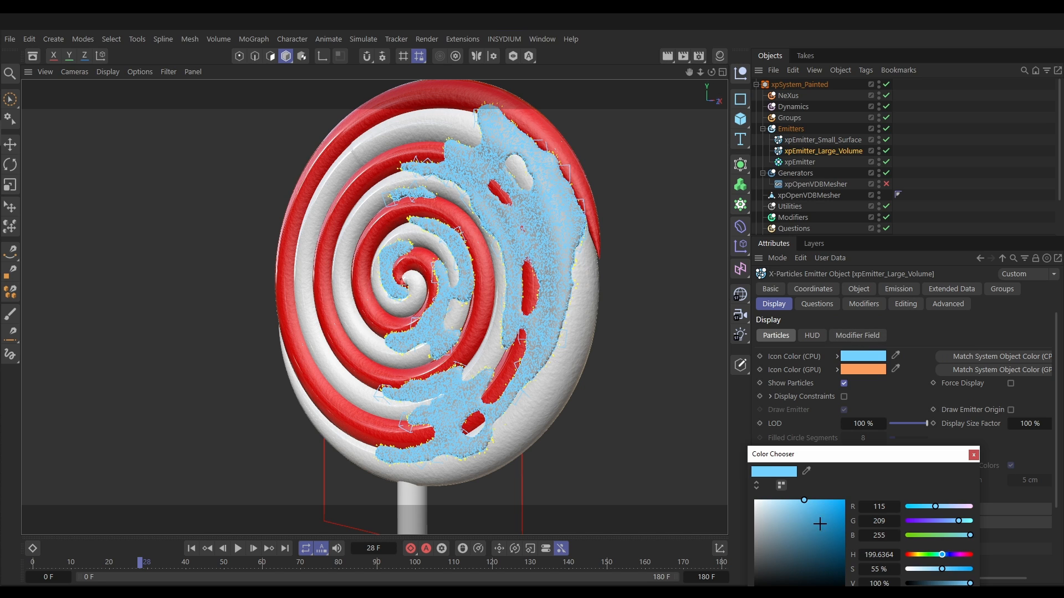
mouse_move(820, 524)
left_mouse_down()
mouse_move(758, 501)
mouse_move(754, 540)
left_mouse_up()
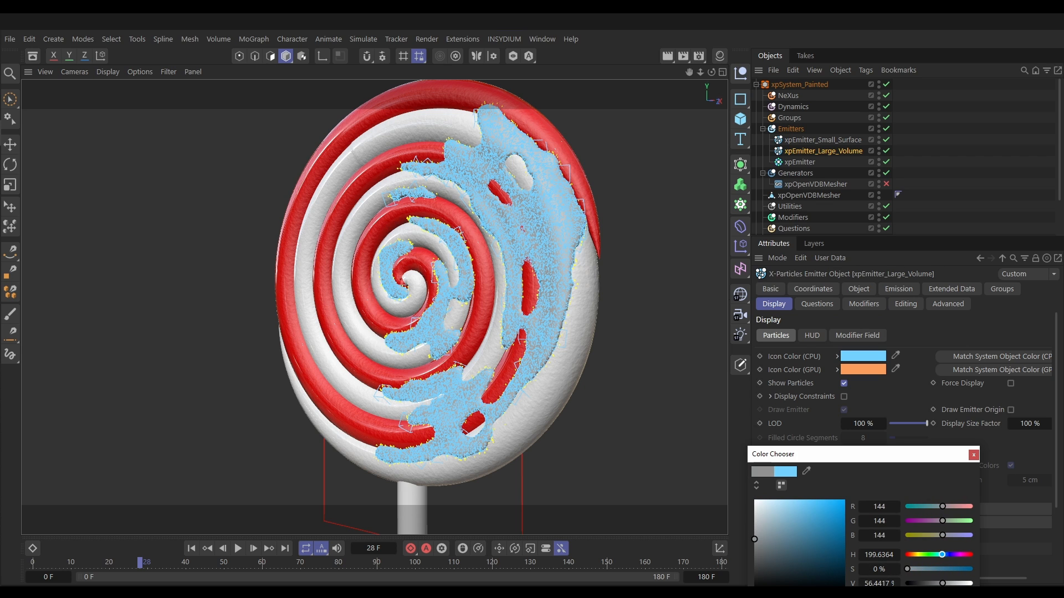
left_click(973, 456)
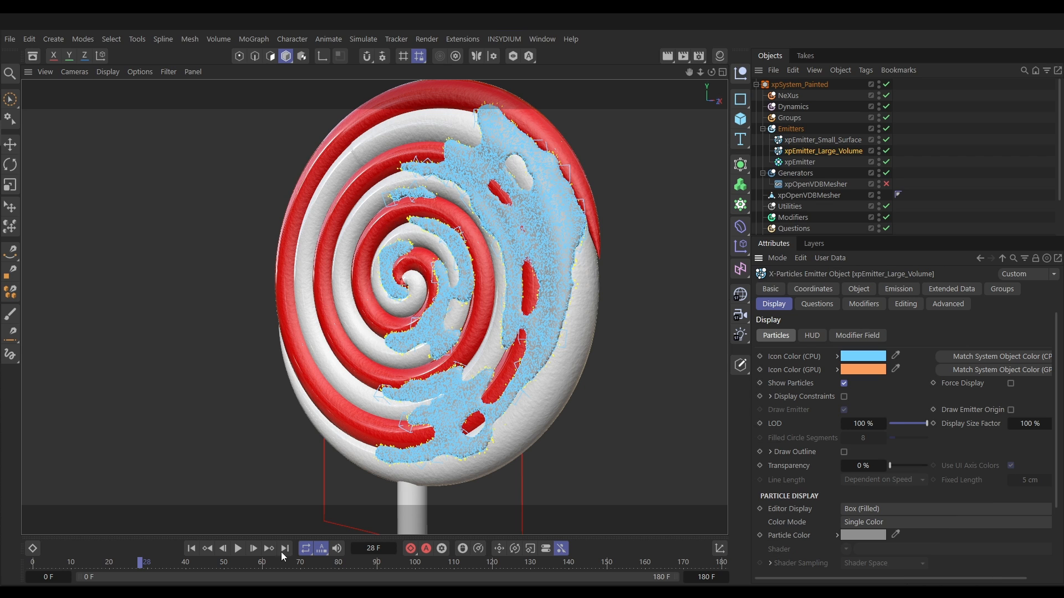
left_click(188, 549)
left_click(254, 548)
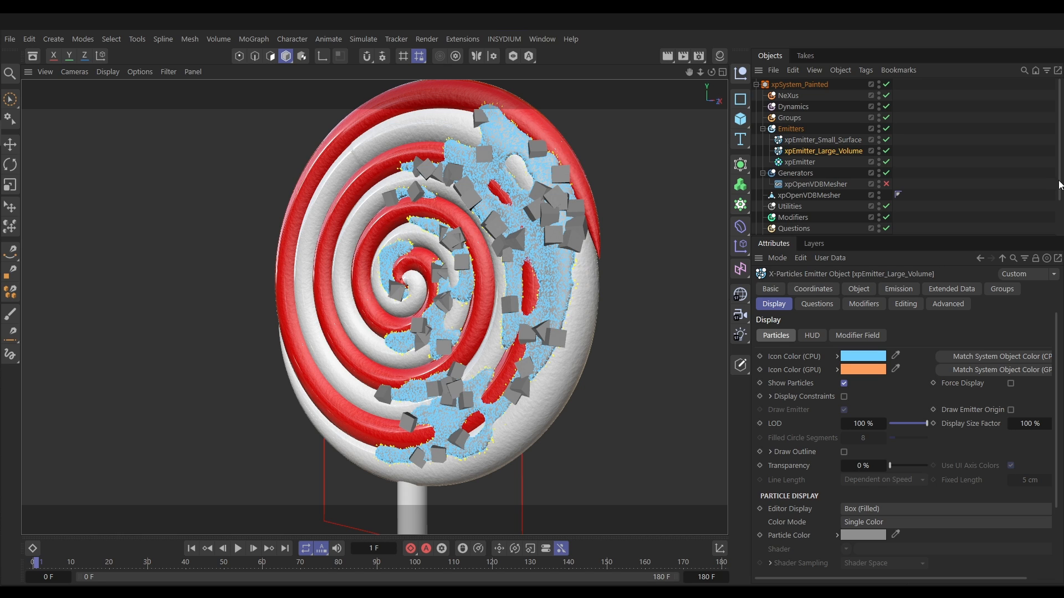
Step: Enable xpSystem_Snow_Particles and the Boole, and switch the viewport to Gouraud Shading with Lines
left_click(757, 85)
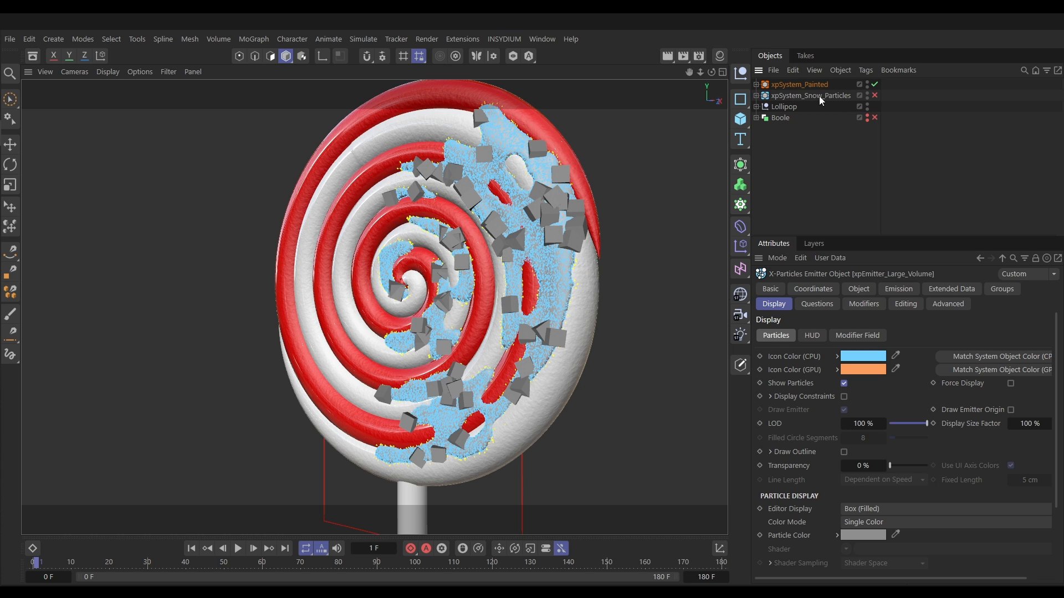
left_click(866, 117)
scroll(517, 300, "down", 5)
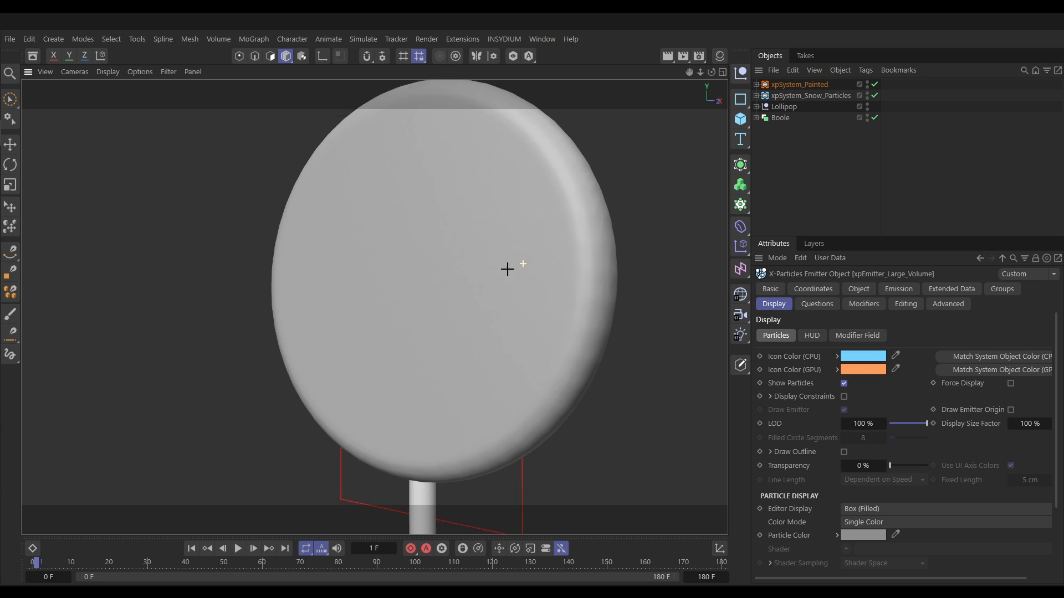
mouse_move(487, 259)
left_mouse_down("alt")
mouse_move(770, 267)
mouse_move(430, 254)
mouse_move(461, 260)
mouse_move(382, 292)
left_mouse_up("alt")
key("n")
key("b")
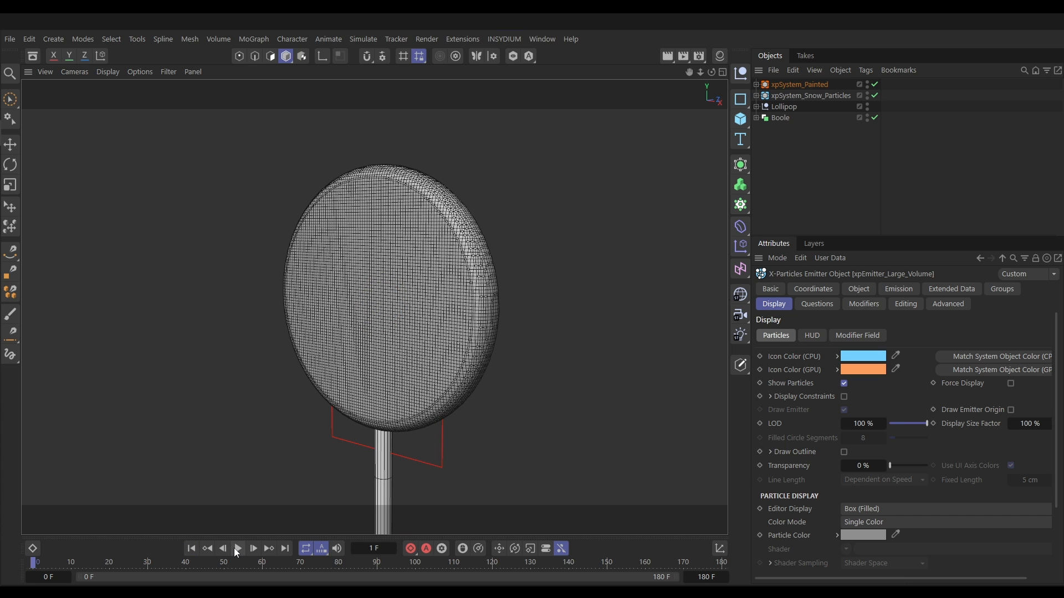
Step: Play the combined snow simulation to frame 122 and inspect the blown-off particles and remaining snow from the side
left_click(237, 549)
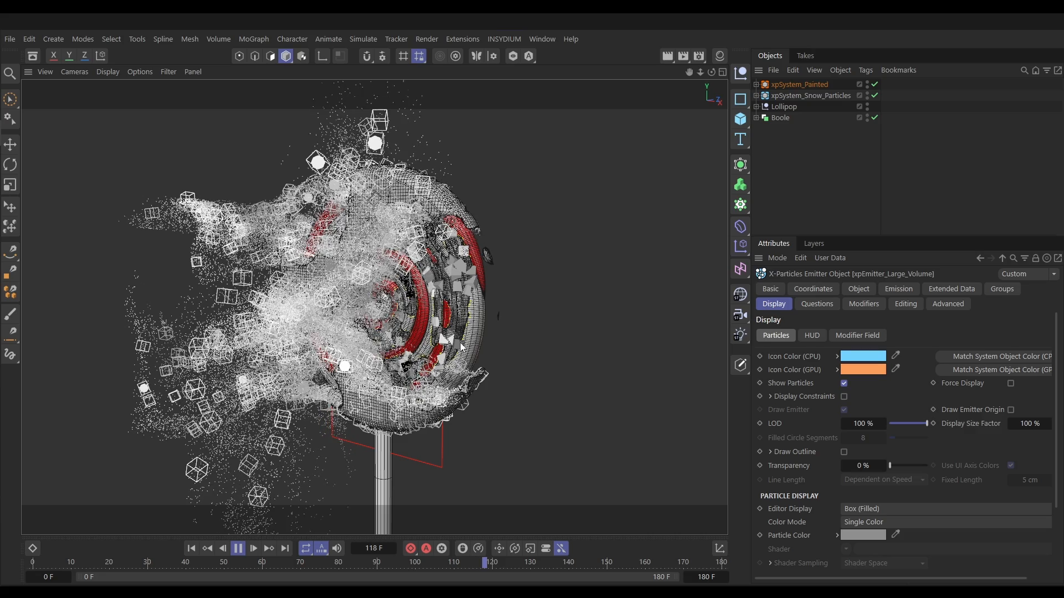
left_click(238, 549)
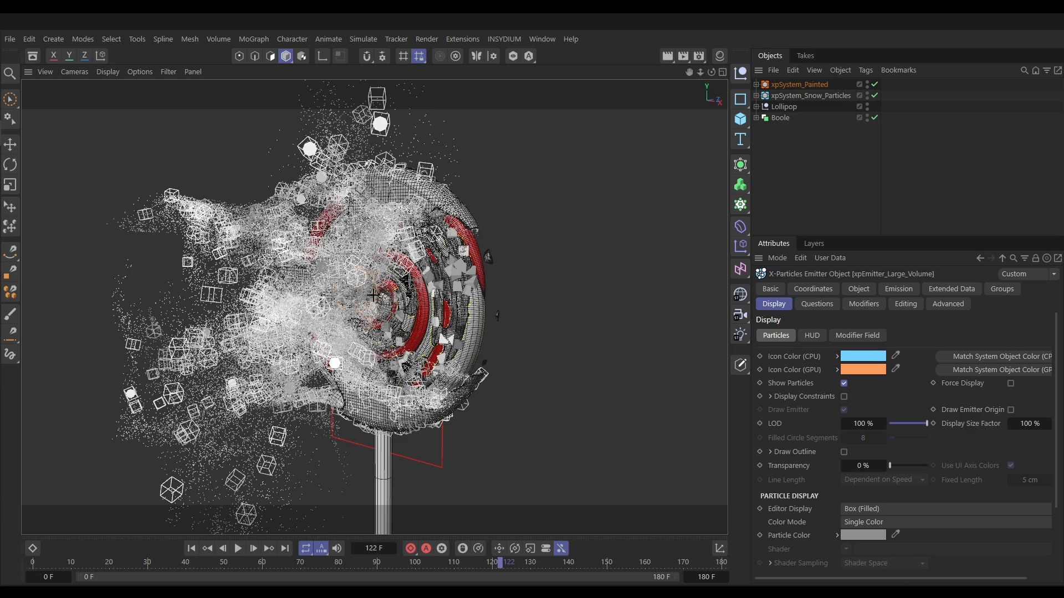
left_click_drag(374, 295, 309, 298, "alt")
right_click_drag(310, 298, 343, 298, "alt")
left_click_drag(344, 298, 374, 304, "alt")
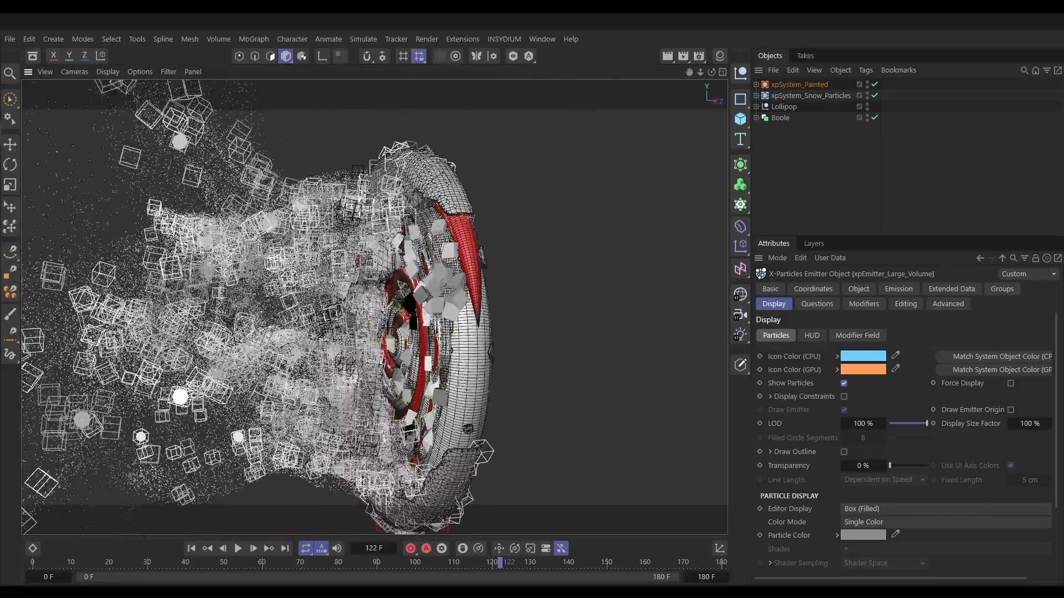